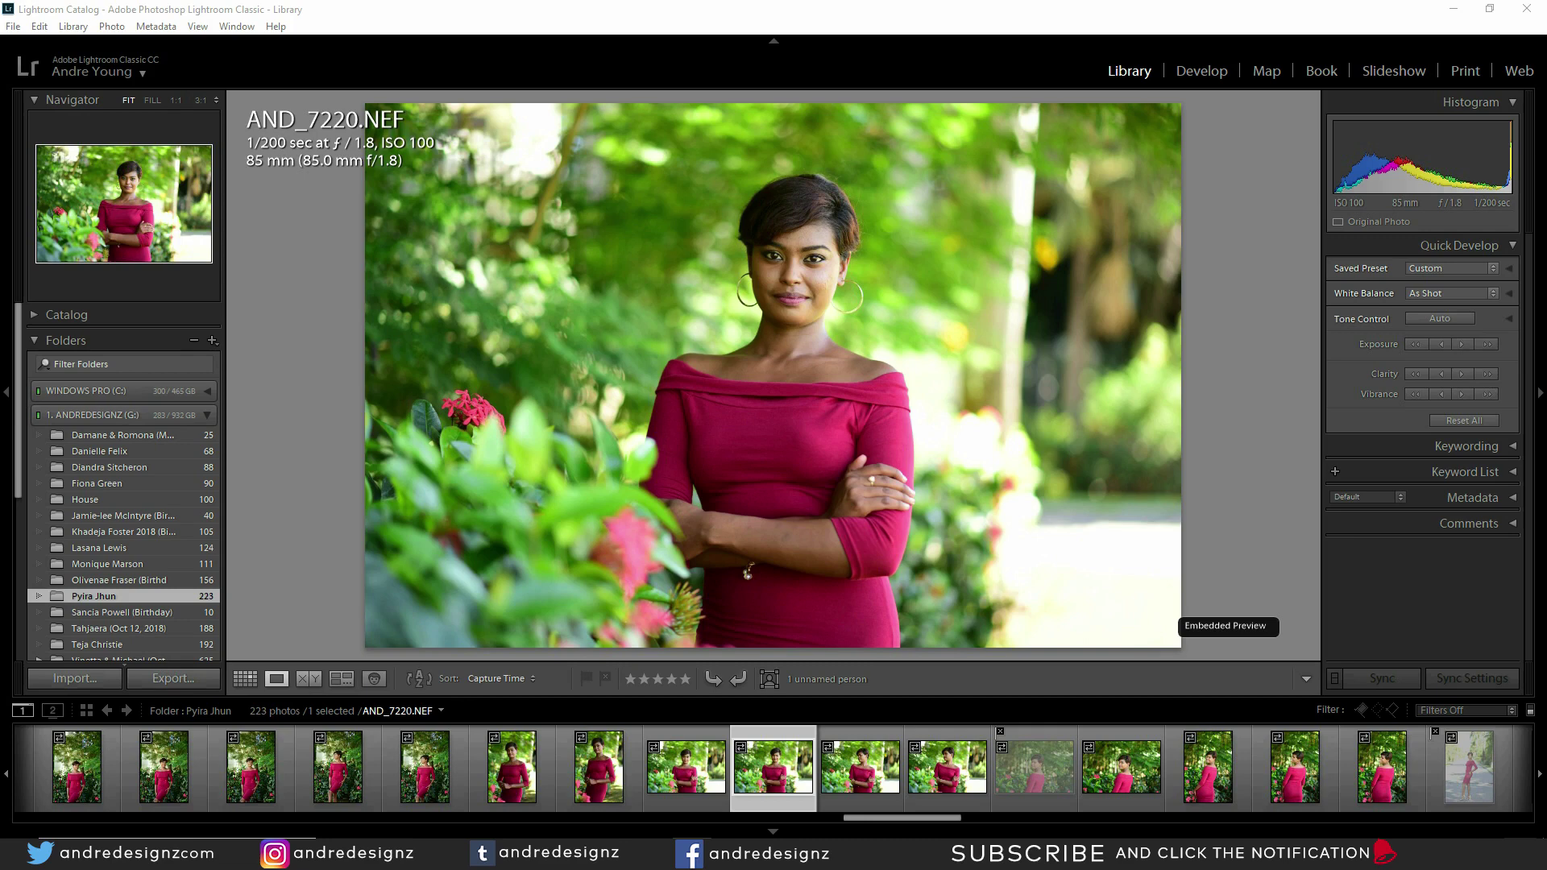
Step: Open the photo AND_7220.NEF from Lightroom in Photoshop and inspect the skin on the face up close
{"action": "key", "text": "ctrl+e"}
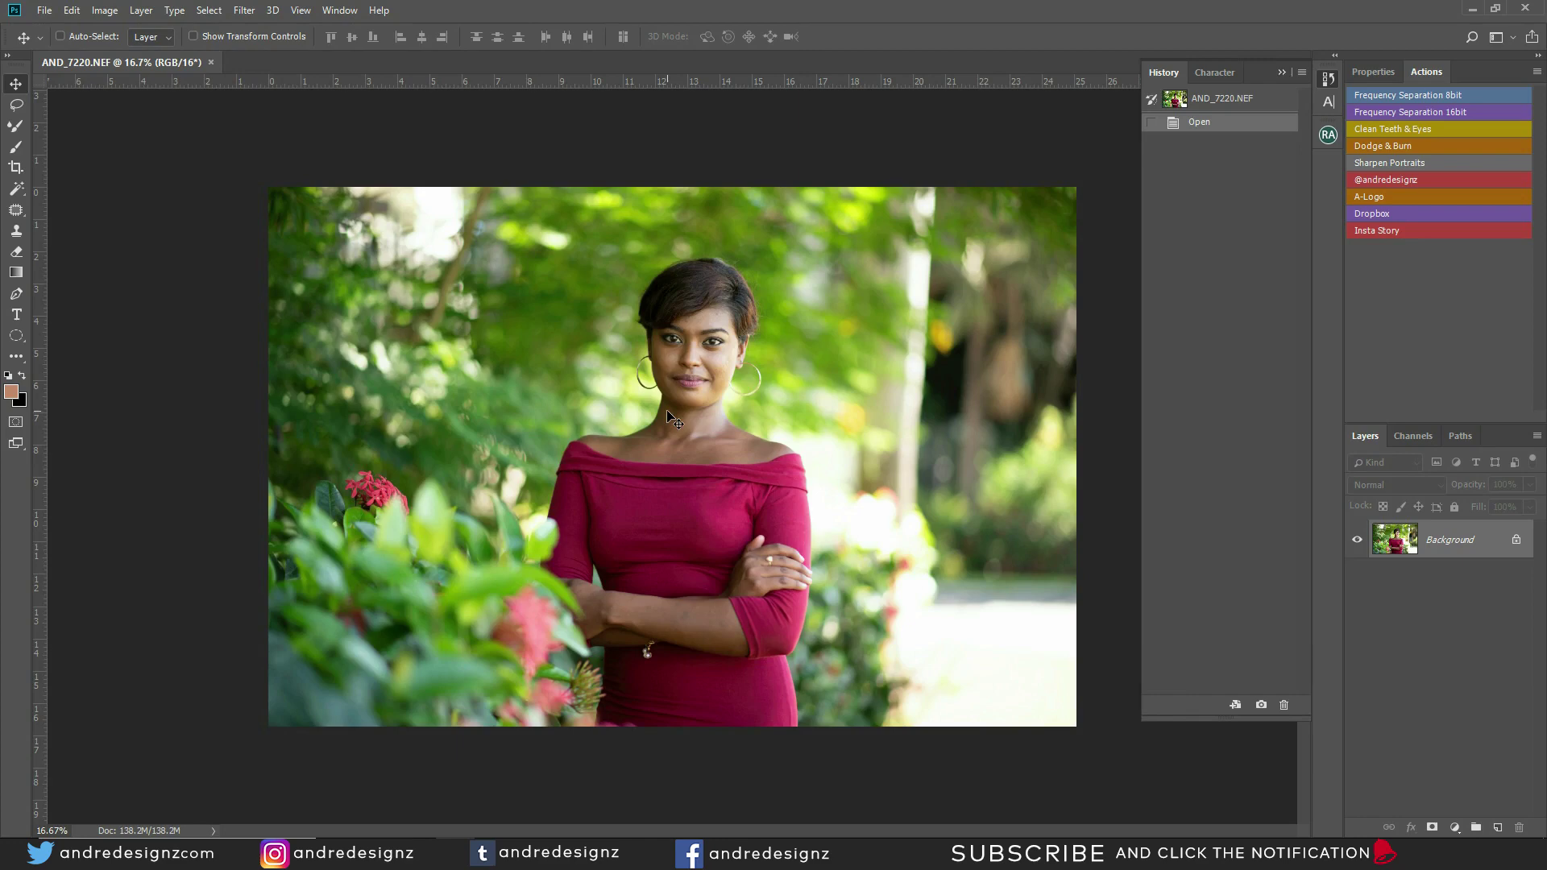
{"action": "scroll", "coordinate": [766, 387], "scroll_direction": "up", "scroll_amount": 5}
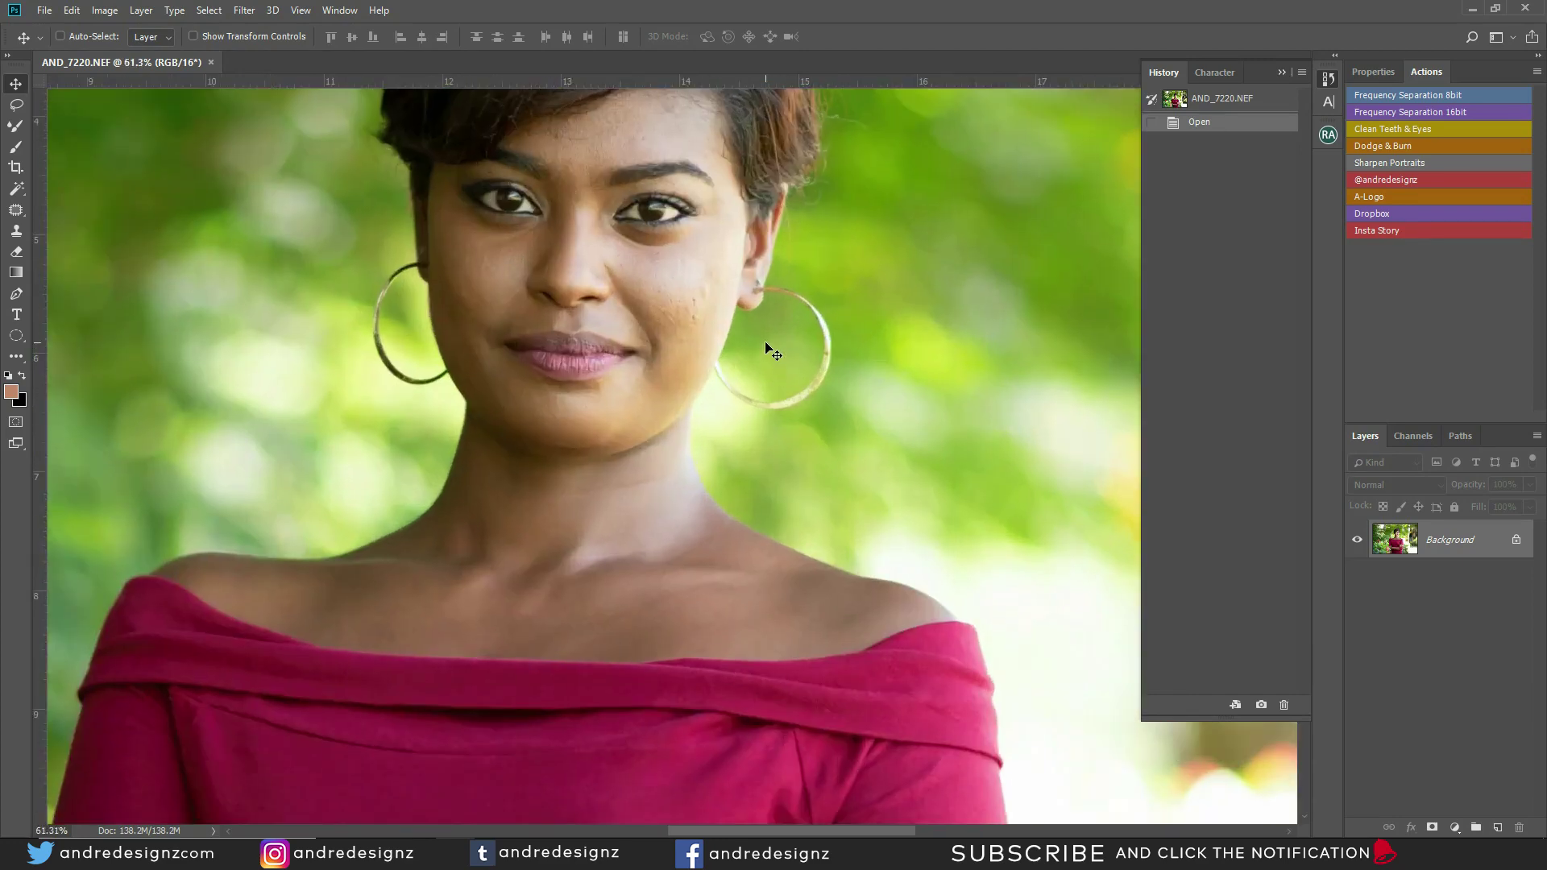
{"action": "scroll", "coordinate": [766, 345], "scroll_direction": "down", "scroll_amount": 6}
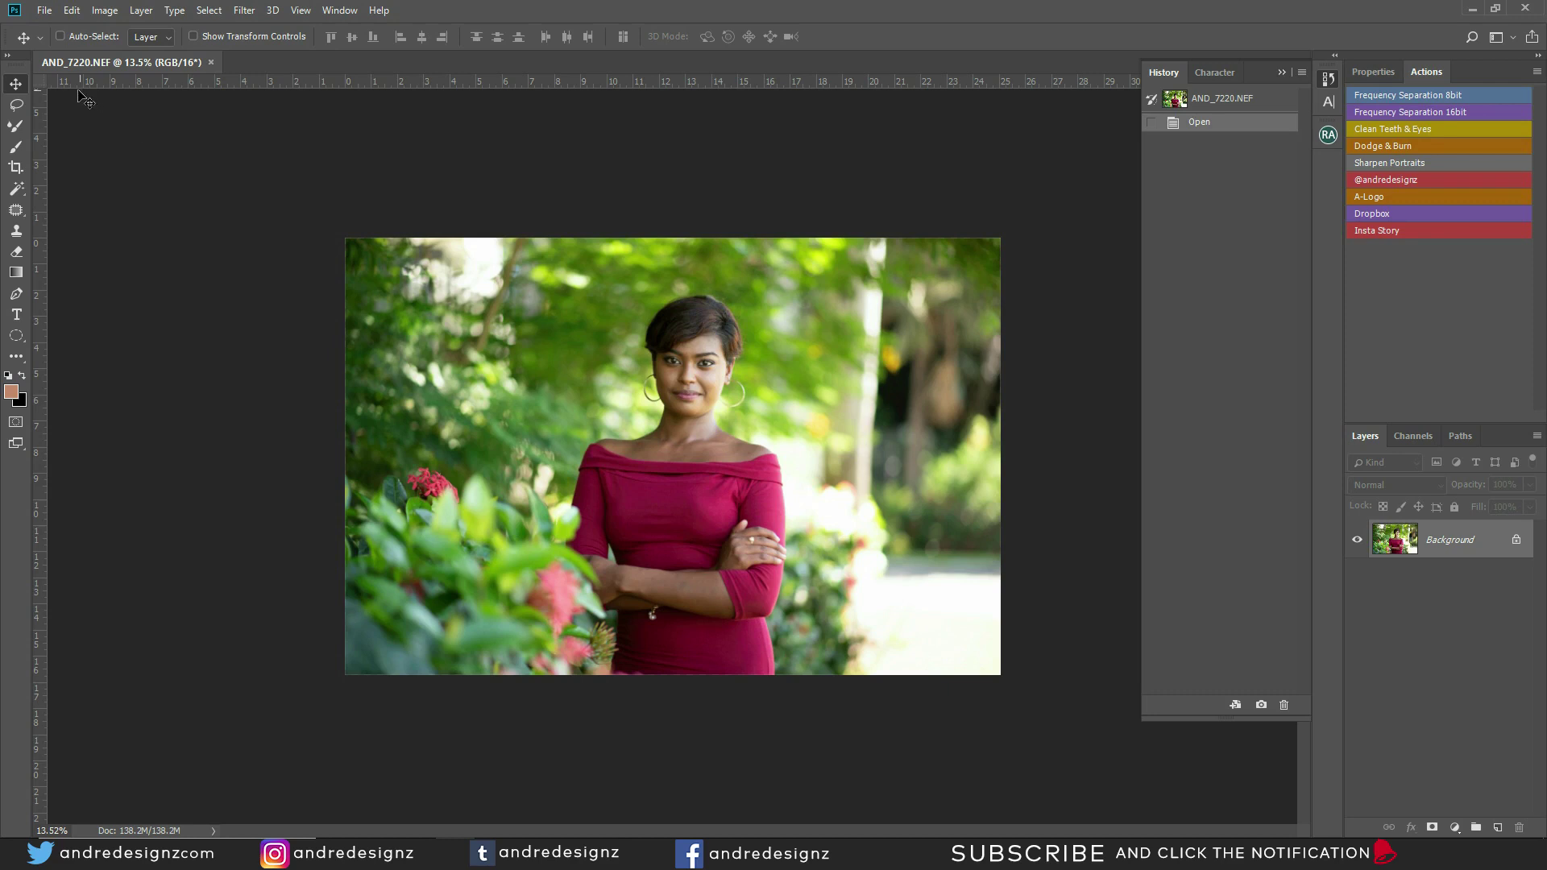
{"action": "left_click", "coordinate": [340, 11]}
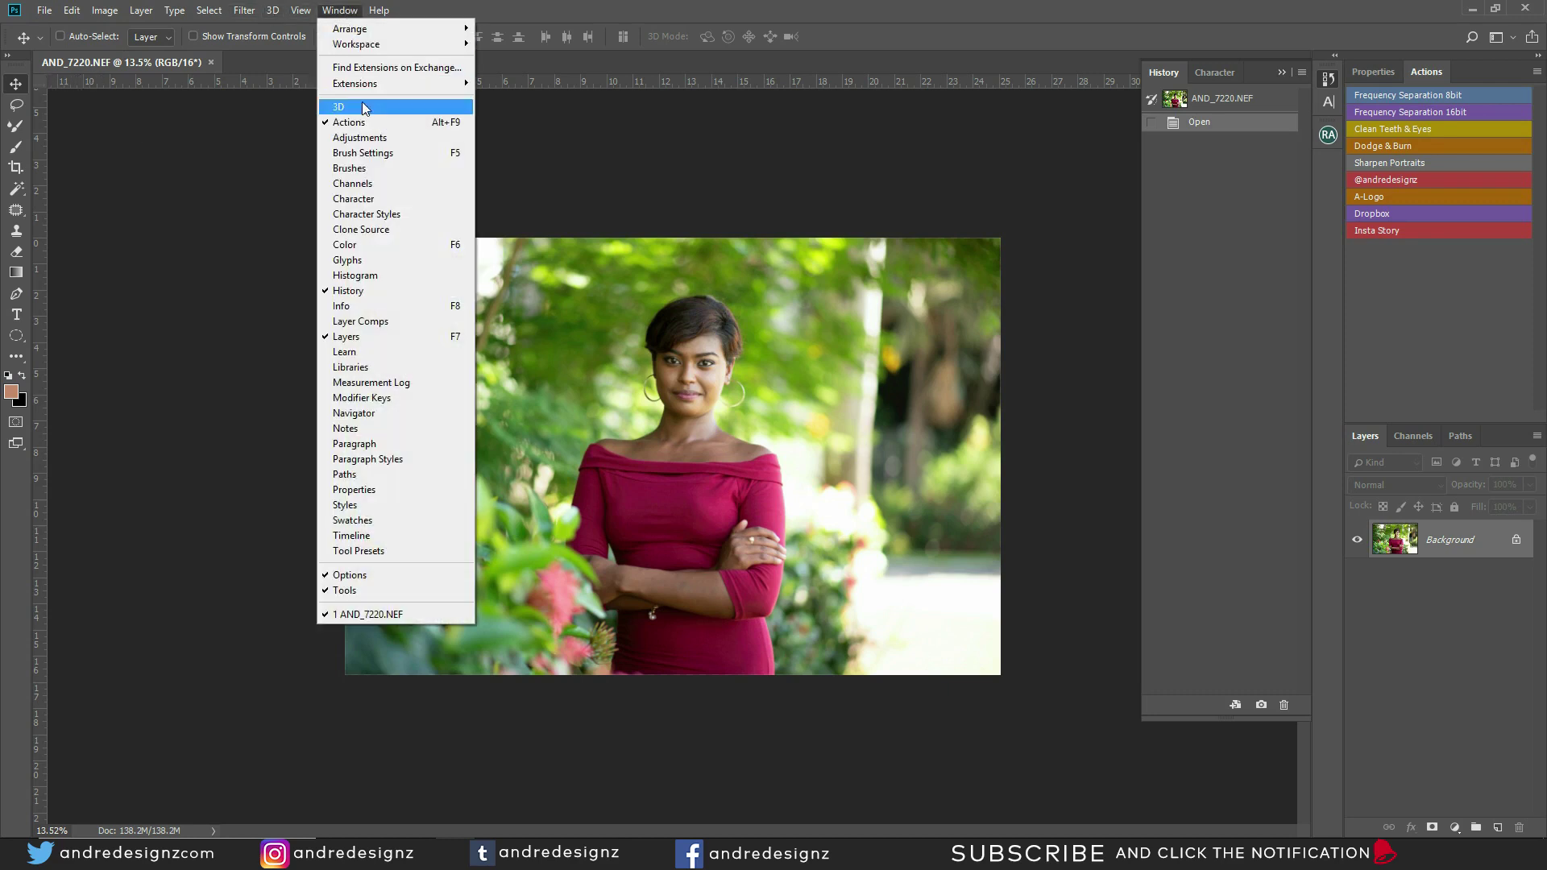
{"action": "left_click", "coordinate": [588, 171]}
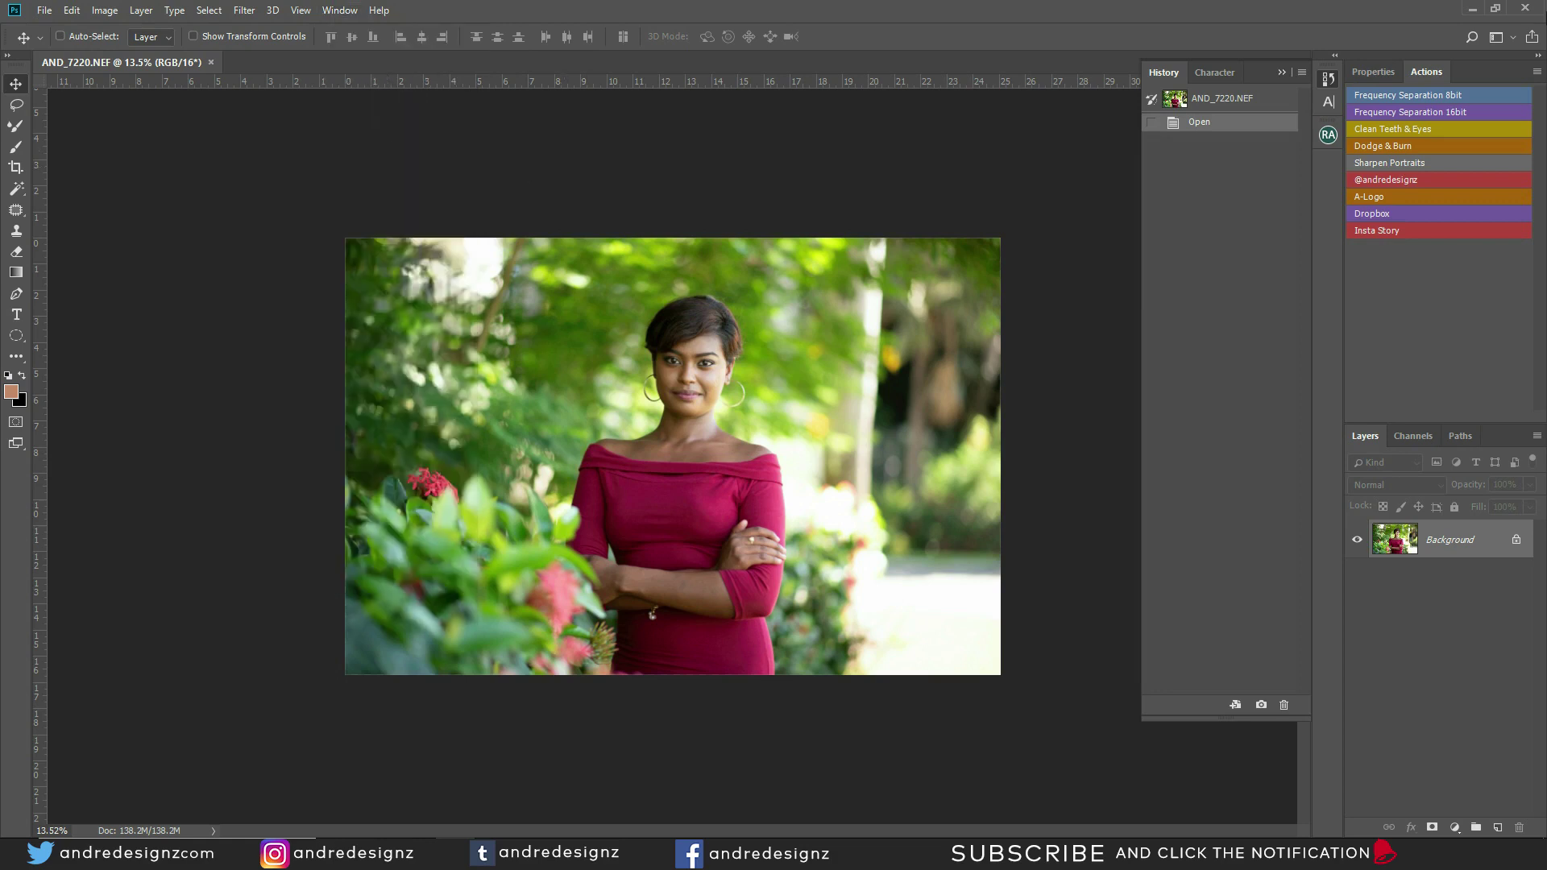
{"action": "left_click", "coordinate": [1536, 72]}
{"action": "left_click", "coordinate": [1442, 78]}
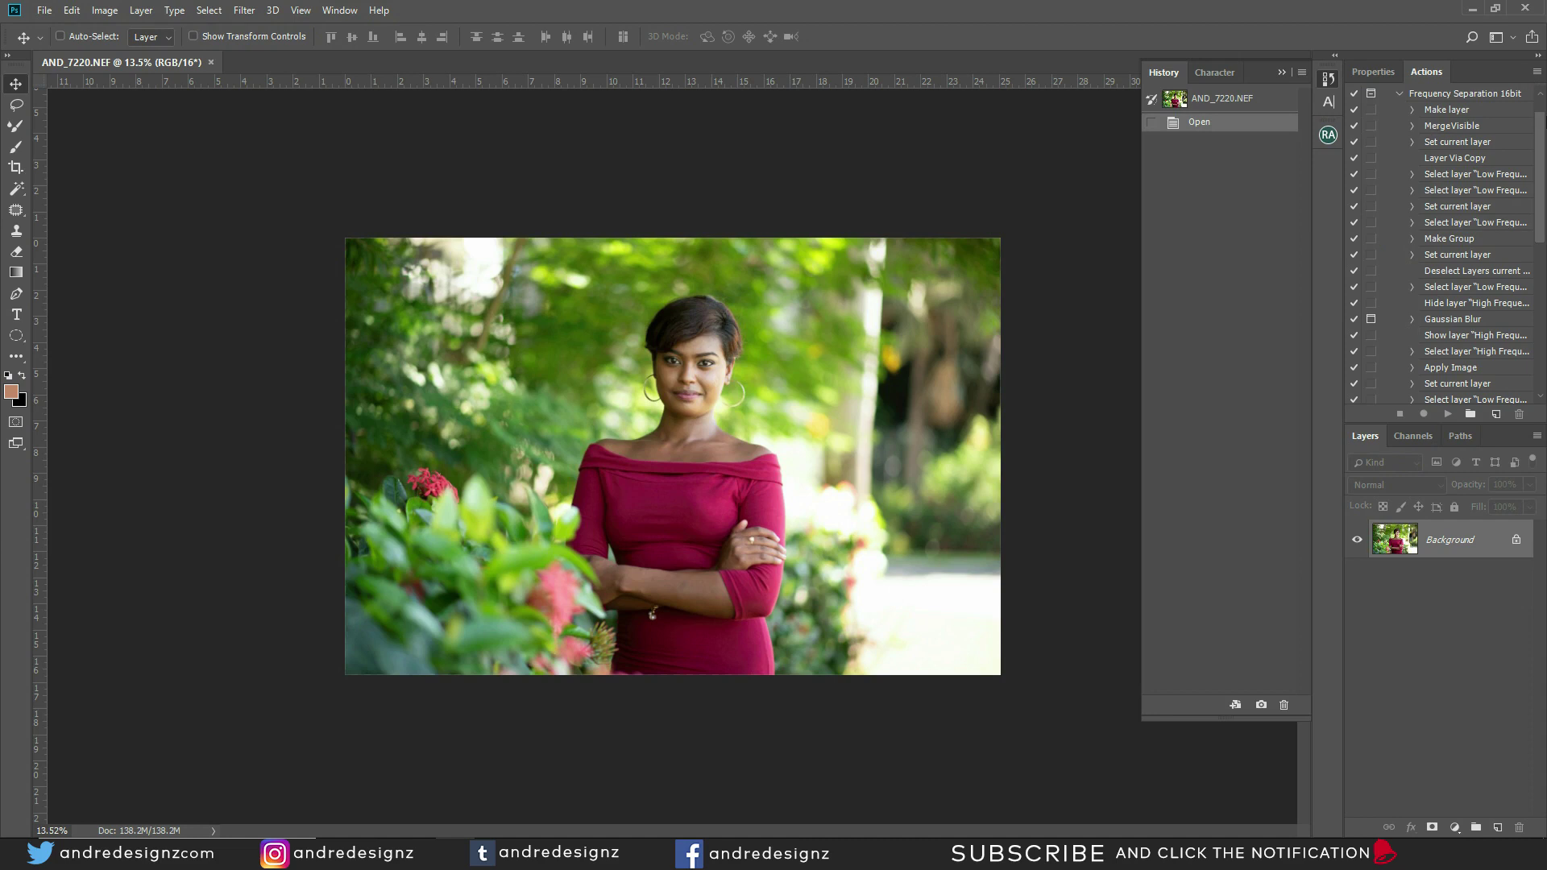
{"action": "left_click", "coordinate": [1536, 76]}
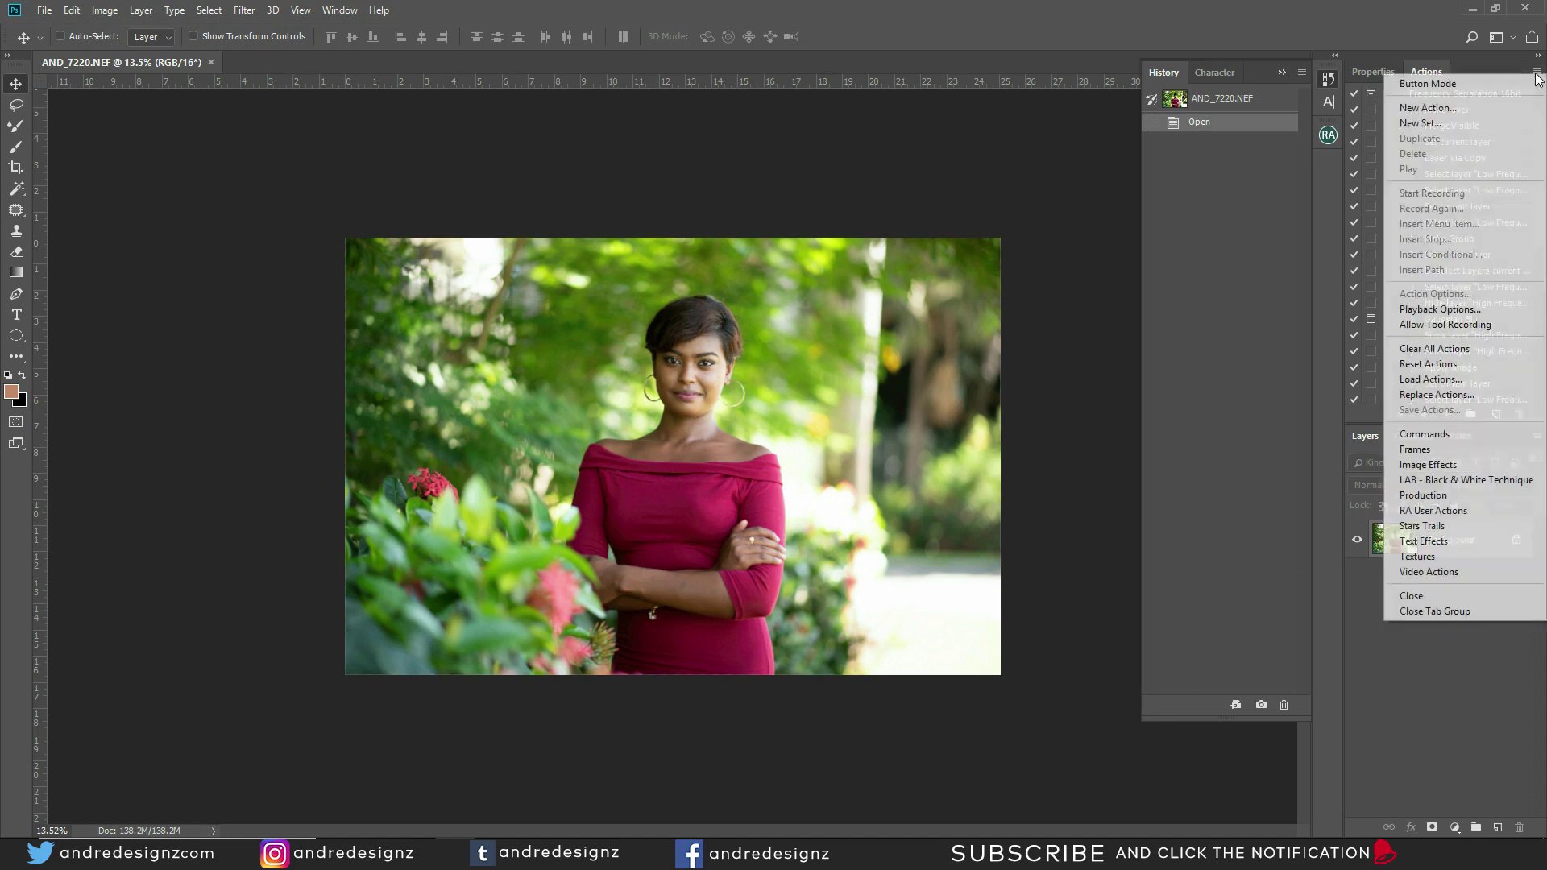
{"action": "left_click", "coordinate": [1485, 84]}
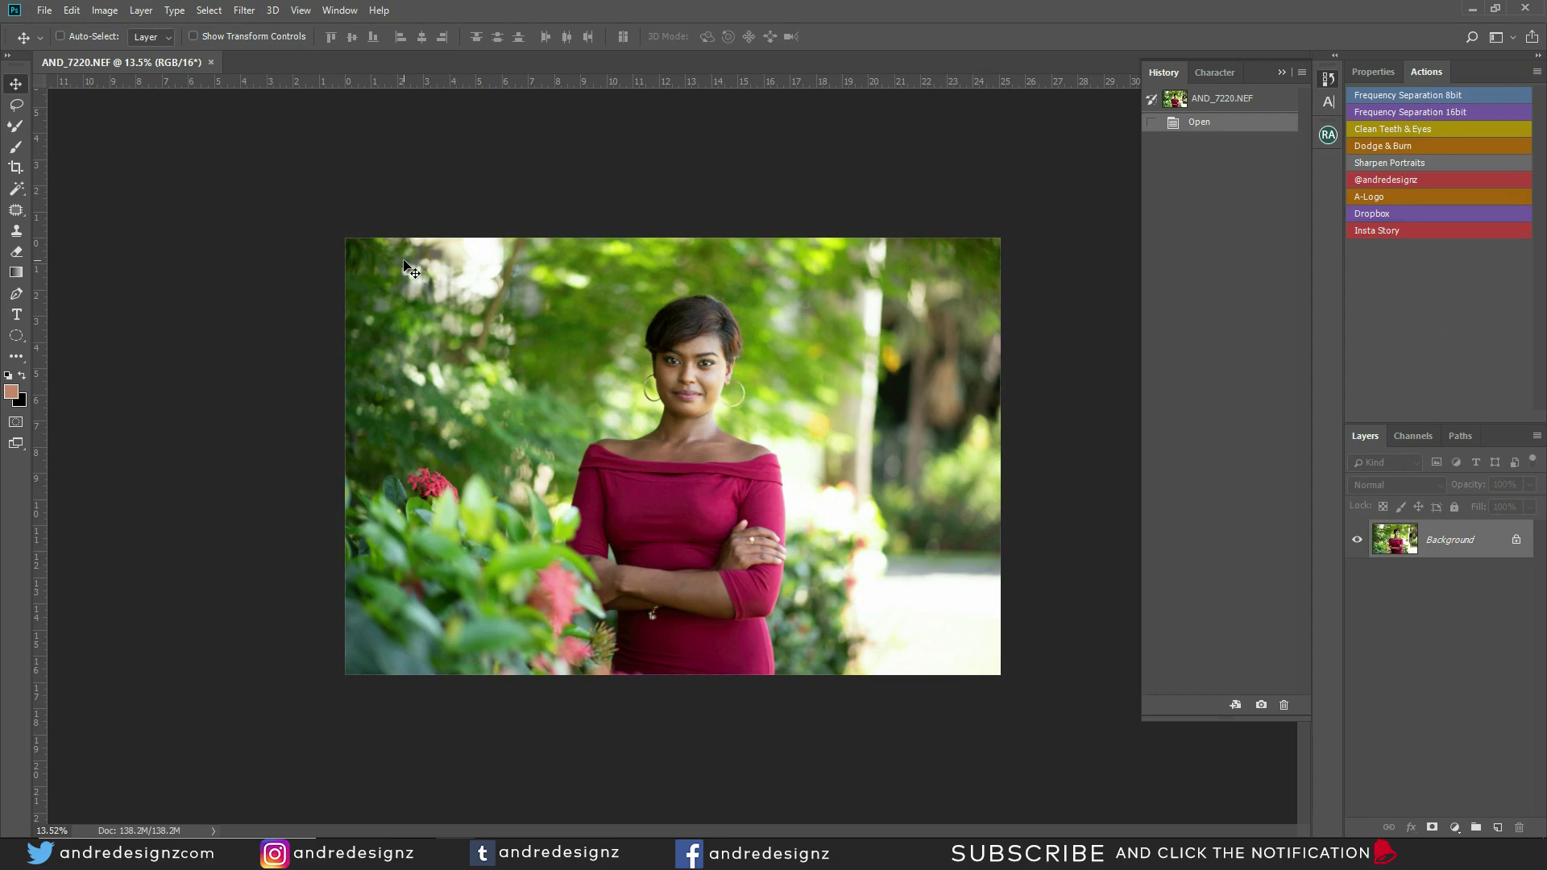
Step: Run the Frequency Separation 16bit action and accept a Gaussian Blur radius of 10 pixels for the Low Frequency layer
{"action": "left_click", "coordinate": [1450, 112]}
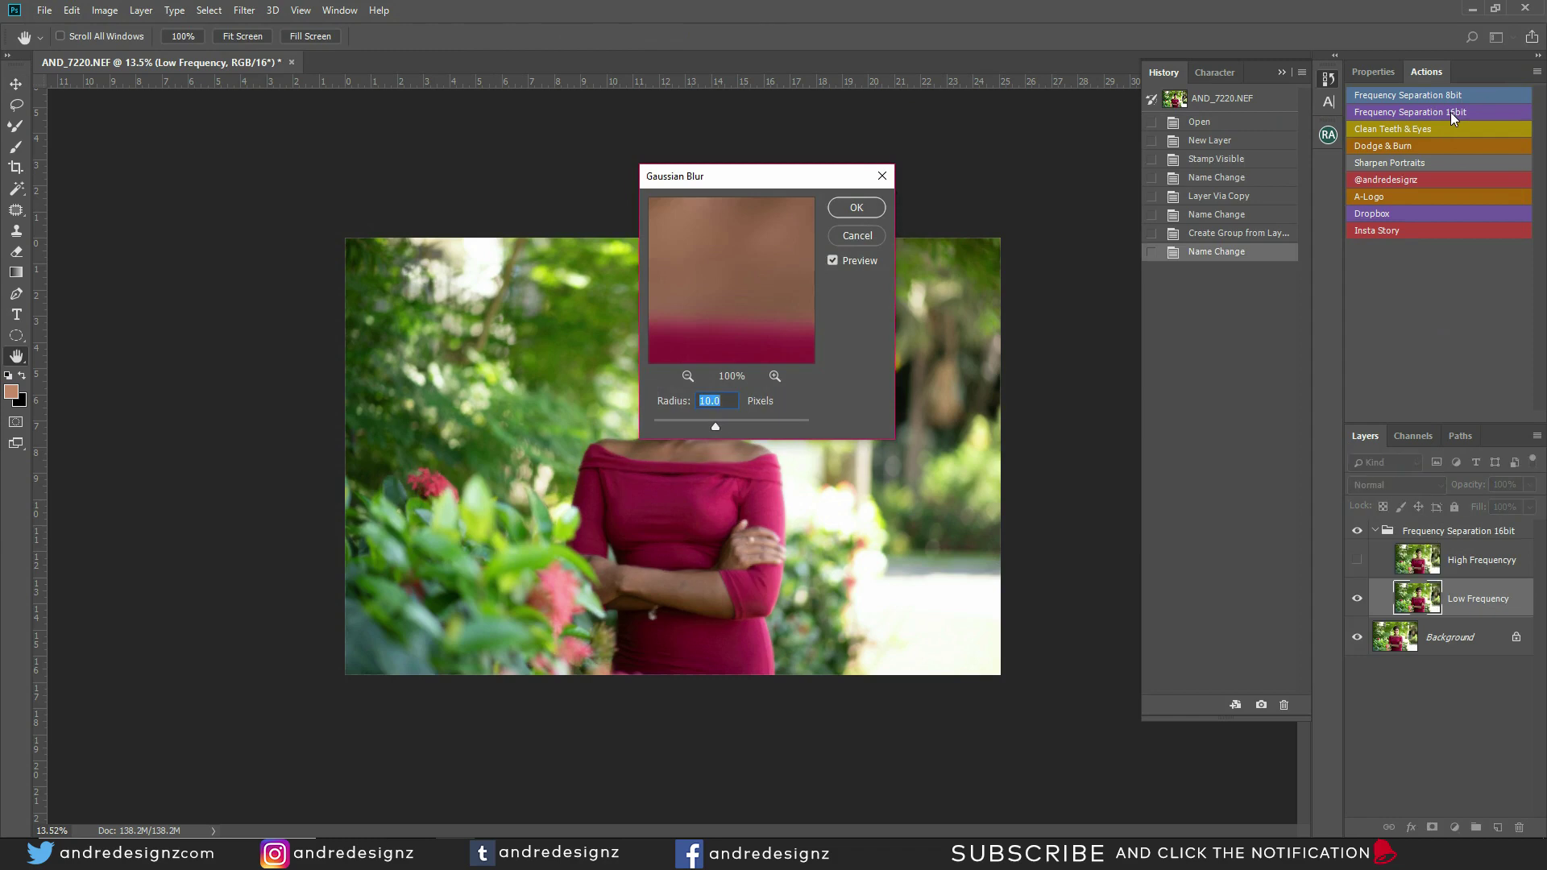
{"action": "left_click", "coordinate": [855, 208]}
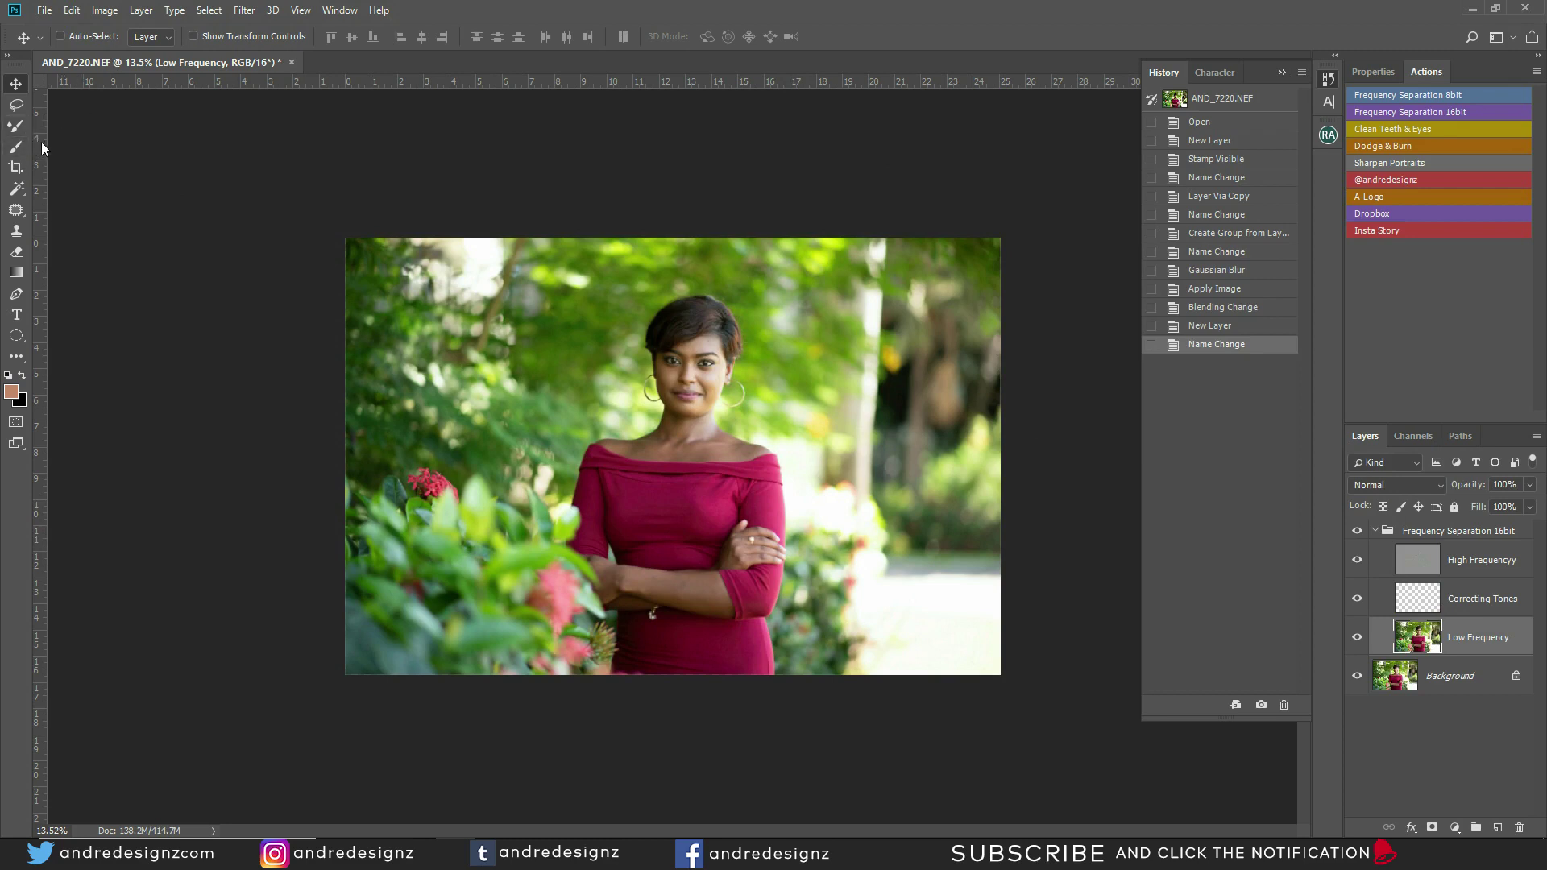
Step: Activate the Mixer Brush tool and review its brush loading options and Soft Round tip
{"action": "left_click", "coordinate": [14, 127]}
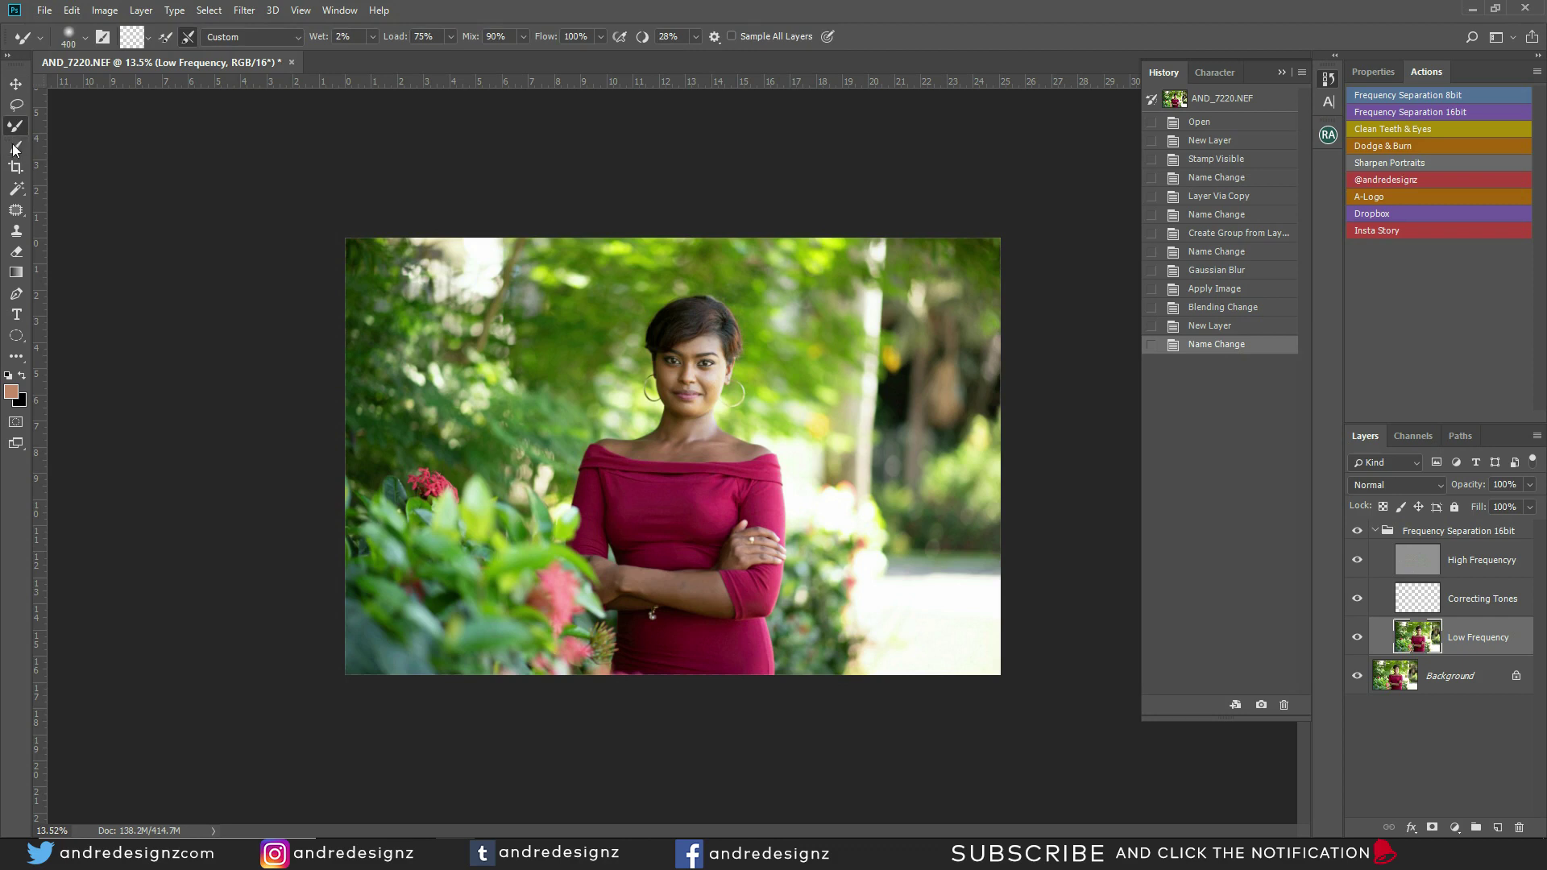
{"action": "left_click", "coordinate": [17, 149]}
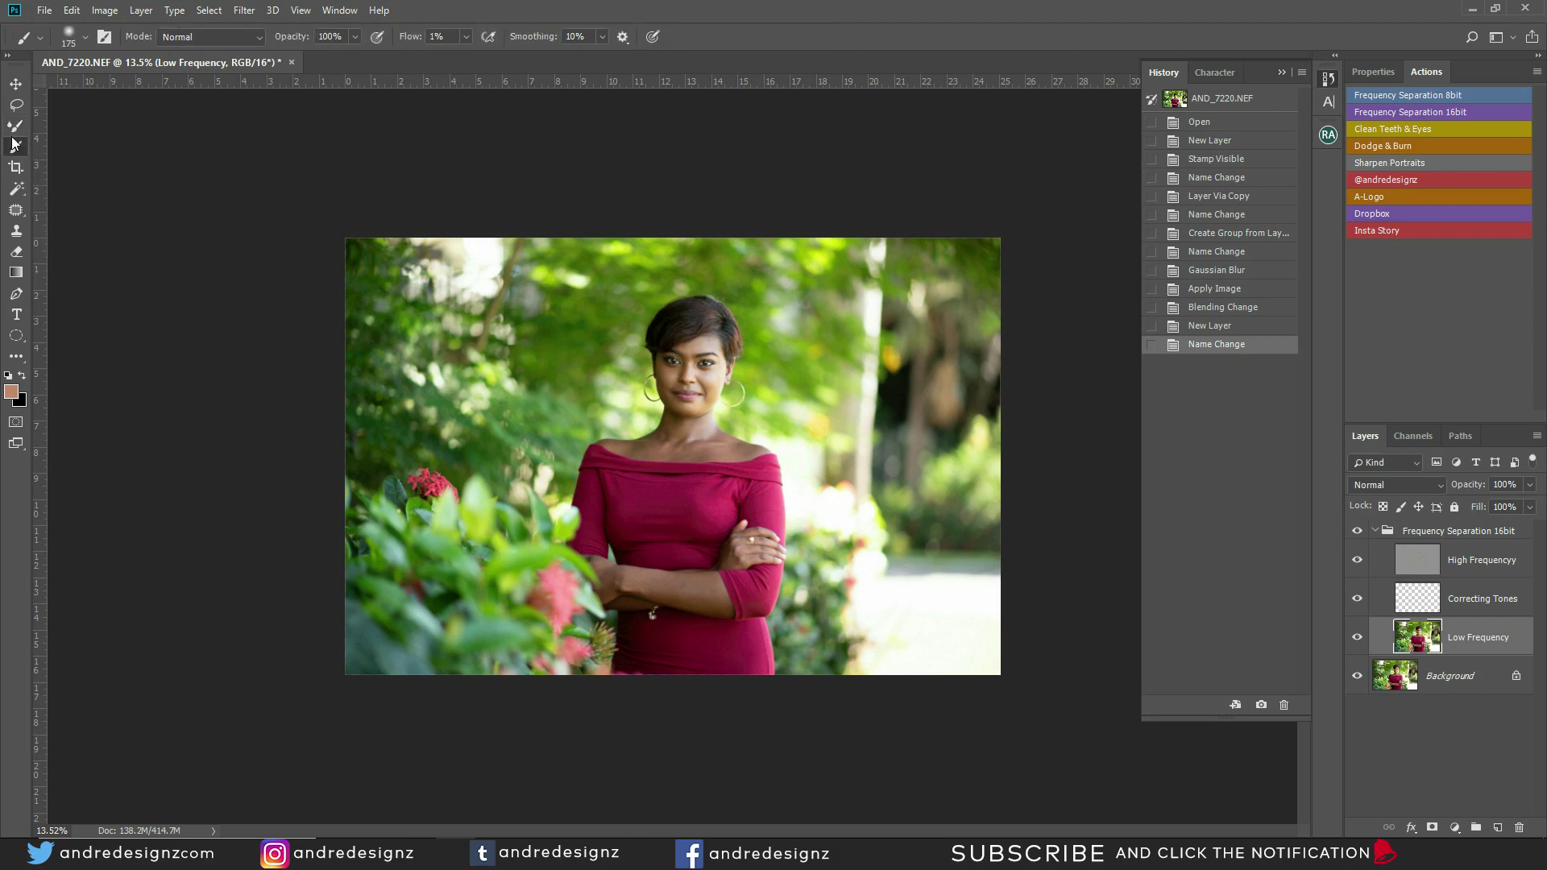
{"action": "left_click", "coordinate": [17, 134]}
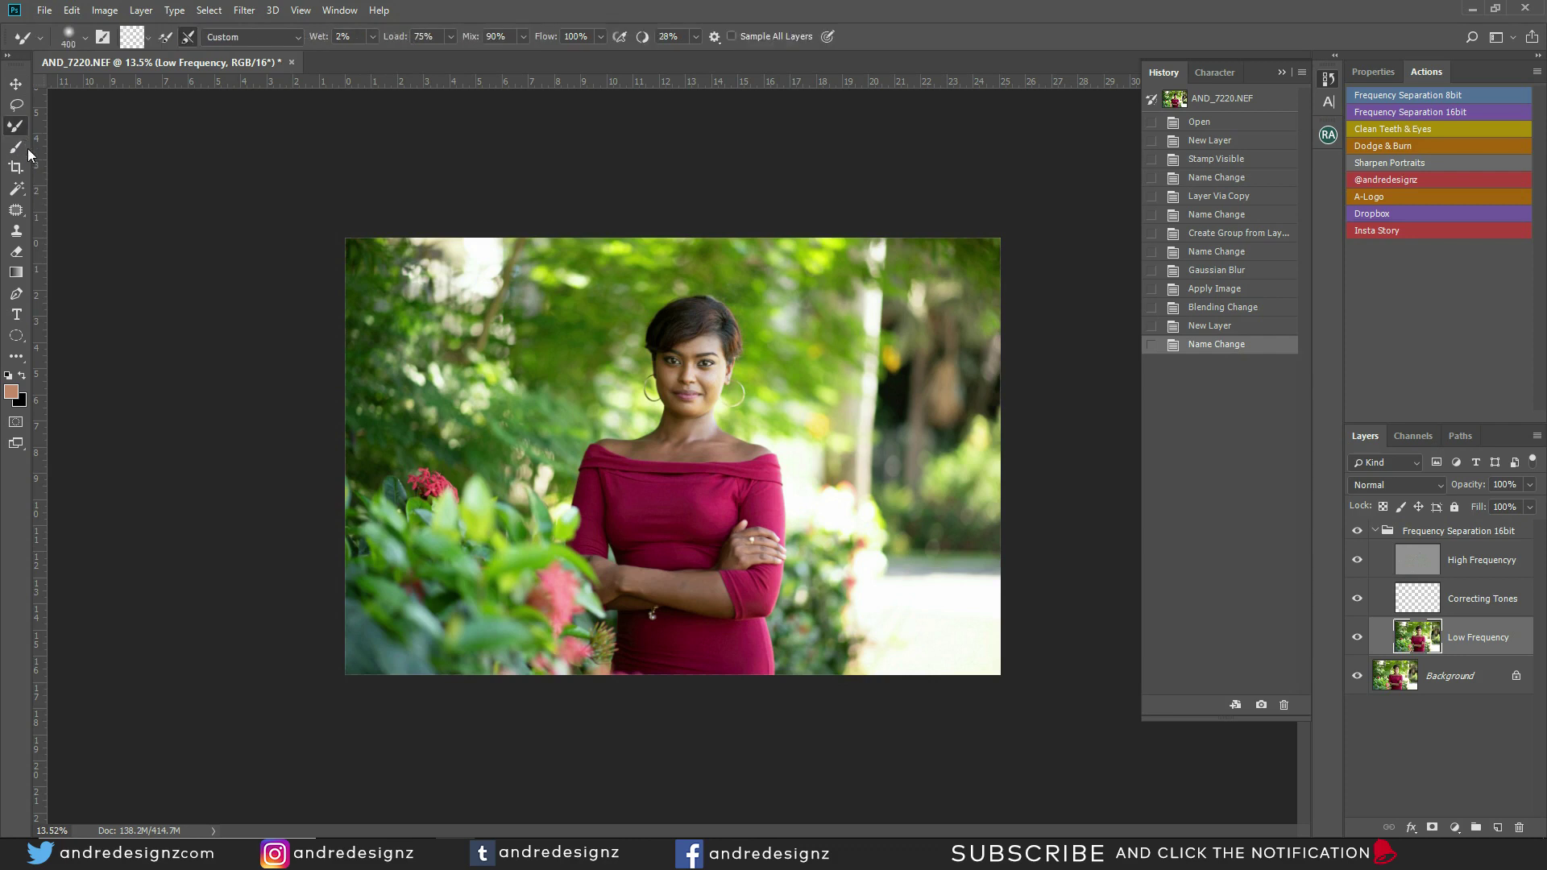
{"action": "left_click", "coordinate": [146, 40]}
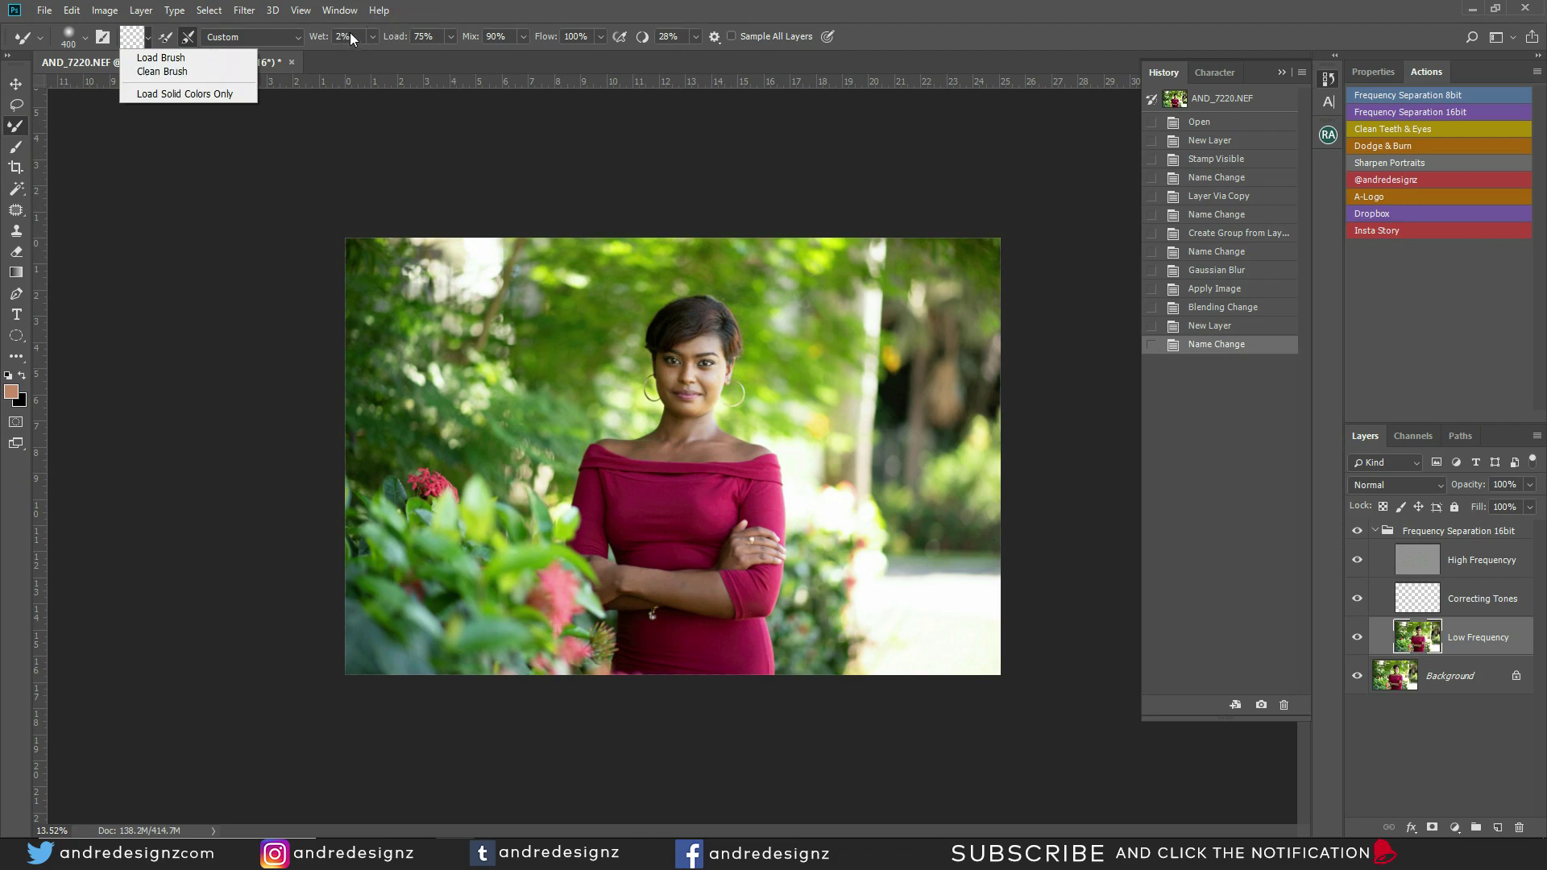
{"action": "left_click", "coordinate": [364, 135]}
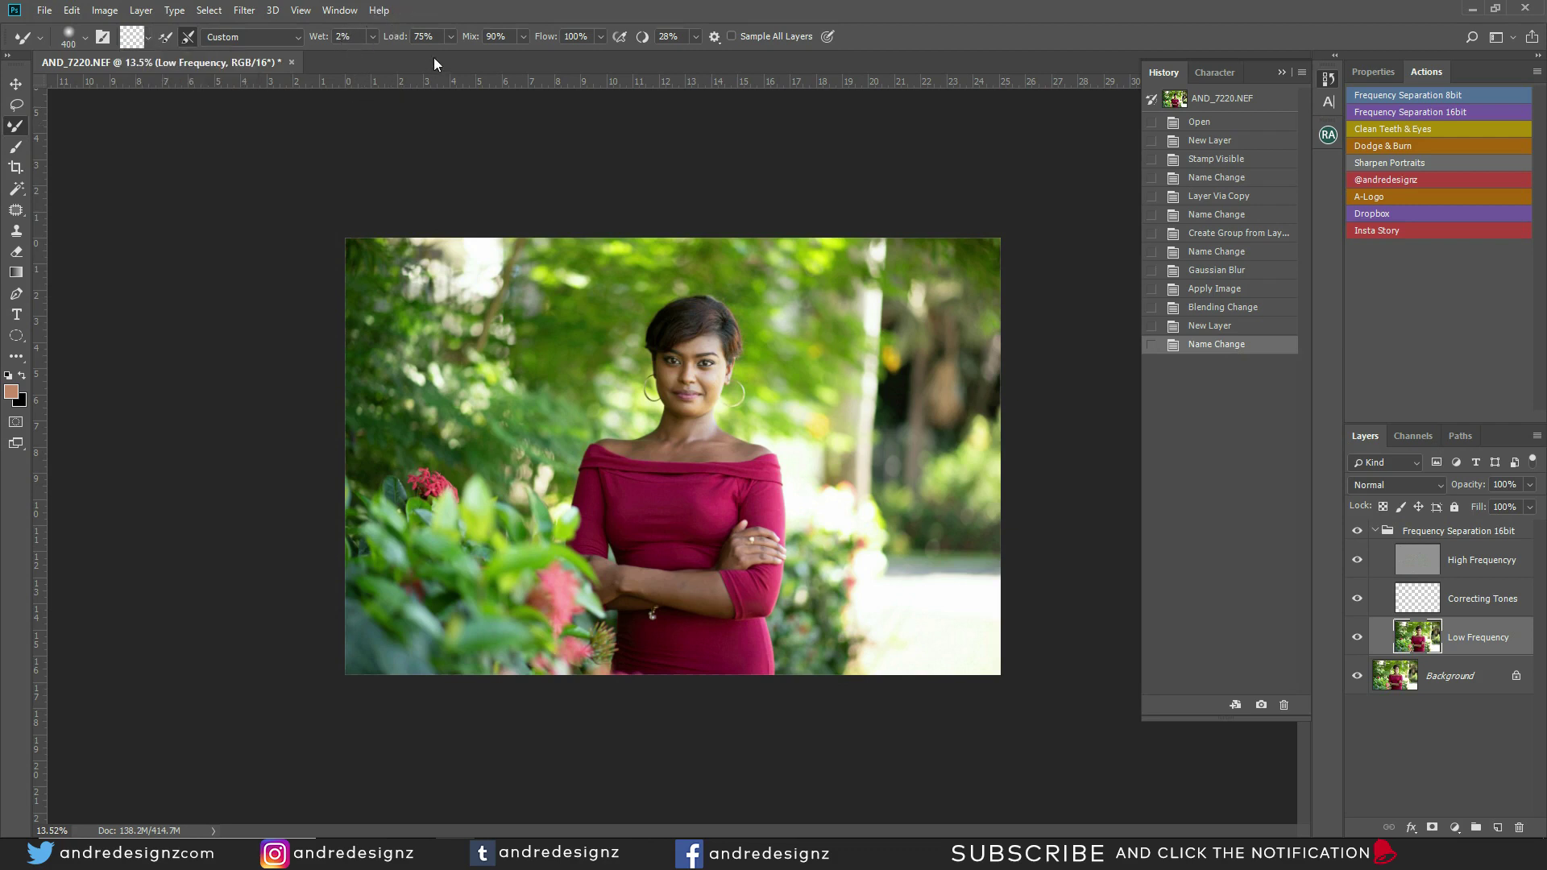
{"action": "left_click", "coordinate": [79, 39]}
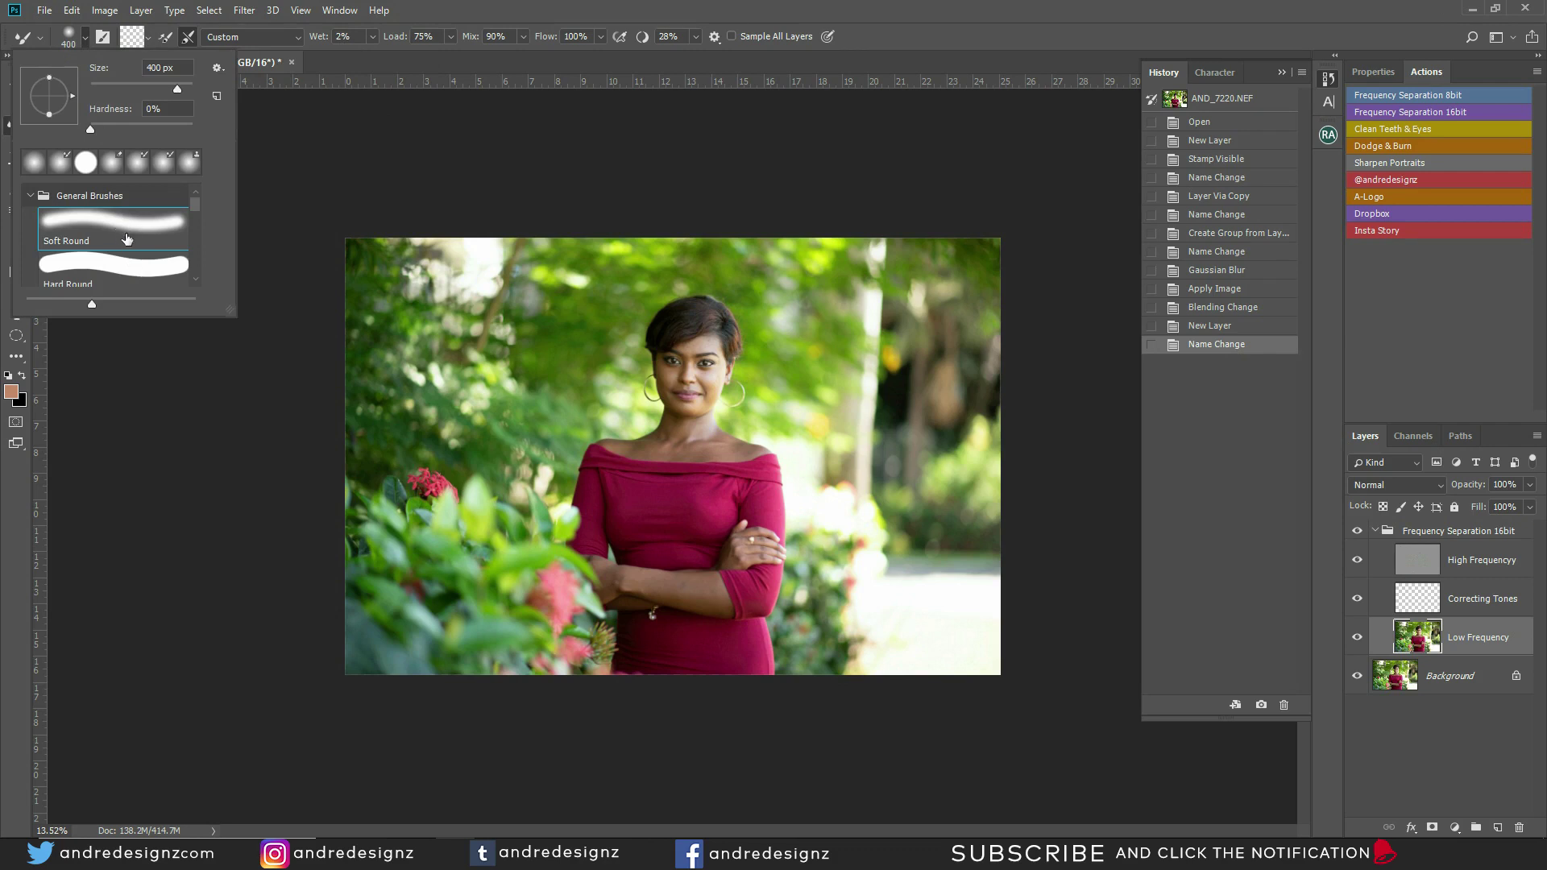
{"action": "mouse_move", "coordinate": [195, 196]}
{"action": "left_mouse_down"}
{"action": "mouse_move", "coordinate": [204, 245]}
{"action": "mouse_move", "coordinate": [200, 186]}
{"action": "left_mouse_up"}
{"action": "left_click", "coordinate": [505, 180]}
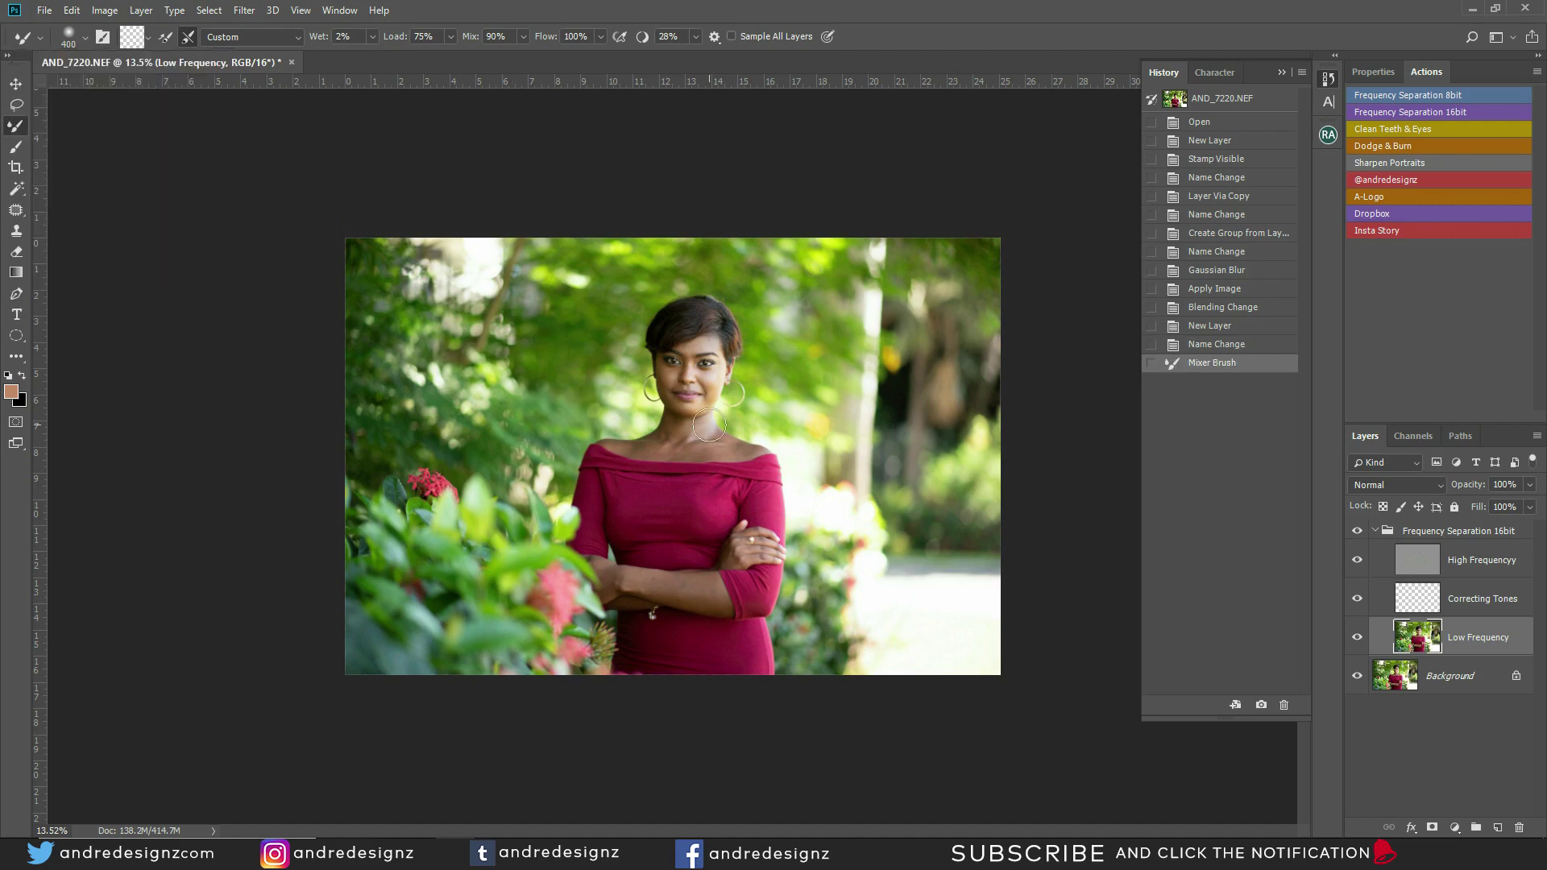
Step: Blend the skin tones from the forehead down to between the eyebrows on the Low Frequency layer with a 90 px Mixer Brush
{"action": "scroll", "coordinate": [659, 445], "scroll_direction": "up", "scroll_amount": 4}
{"action": "scroll", "coordinate": [659, 446], "scroll_direction": "up", "scroll_amount": 1}
{"action": "scroll", "coordinate": [685, 447], "scroll_direction": "down", "scroll_amount": 1}
{"action": "scroll", "coordinate": [744, 454], "scroll_direction": "up", "scroll_amount": 1}
{"action": "scroll", "coordinate": [744, 454], "scroll_direction": "up", "scroll_amount": 1}
{"action": "left_click_drag", "start_coordinate": [744, 454], "coordinate": [623, 415]}
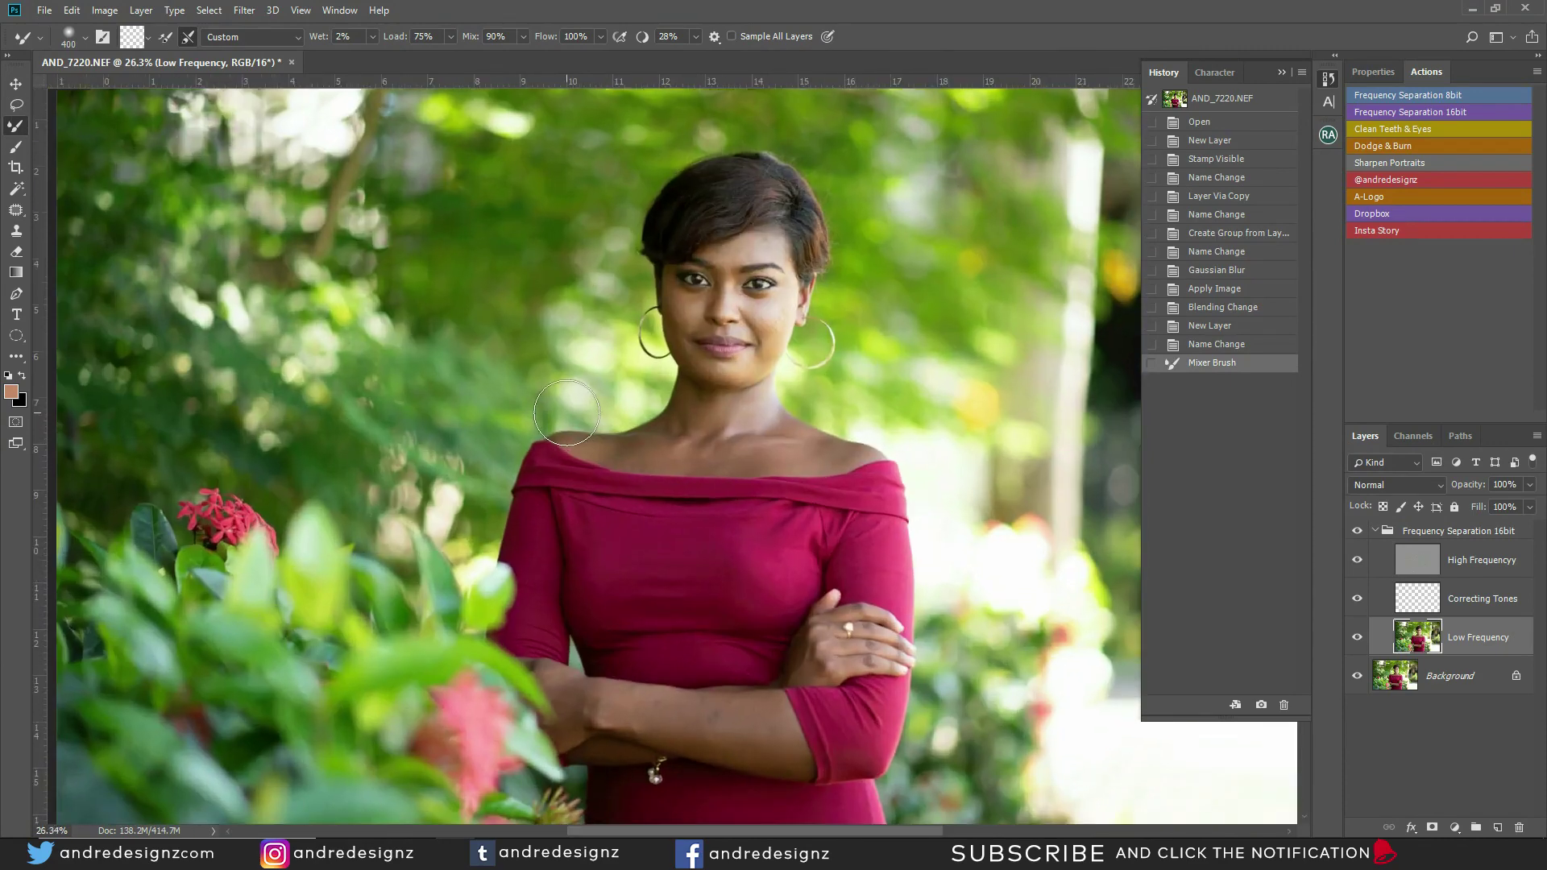
{"action": "left_click_drag", "start_coordinate": [834, 403], "coordinate": [690, 397]}
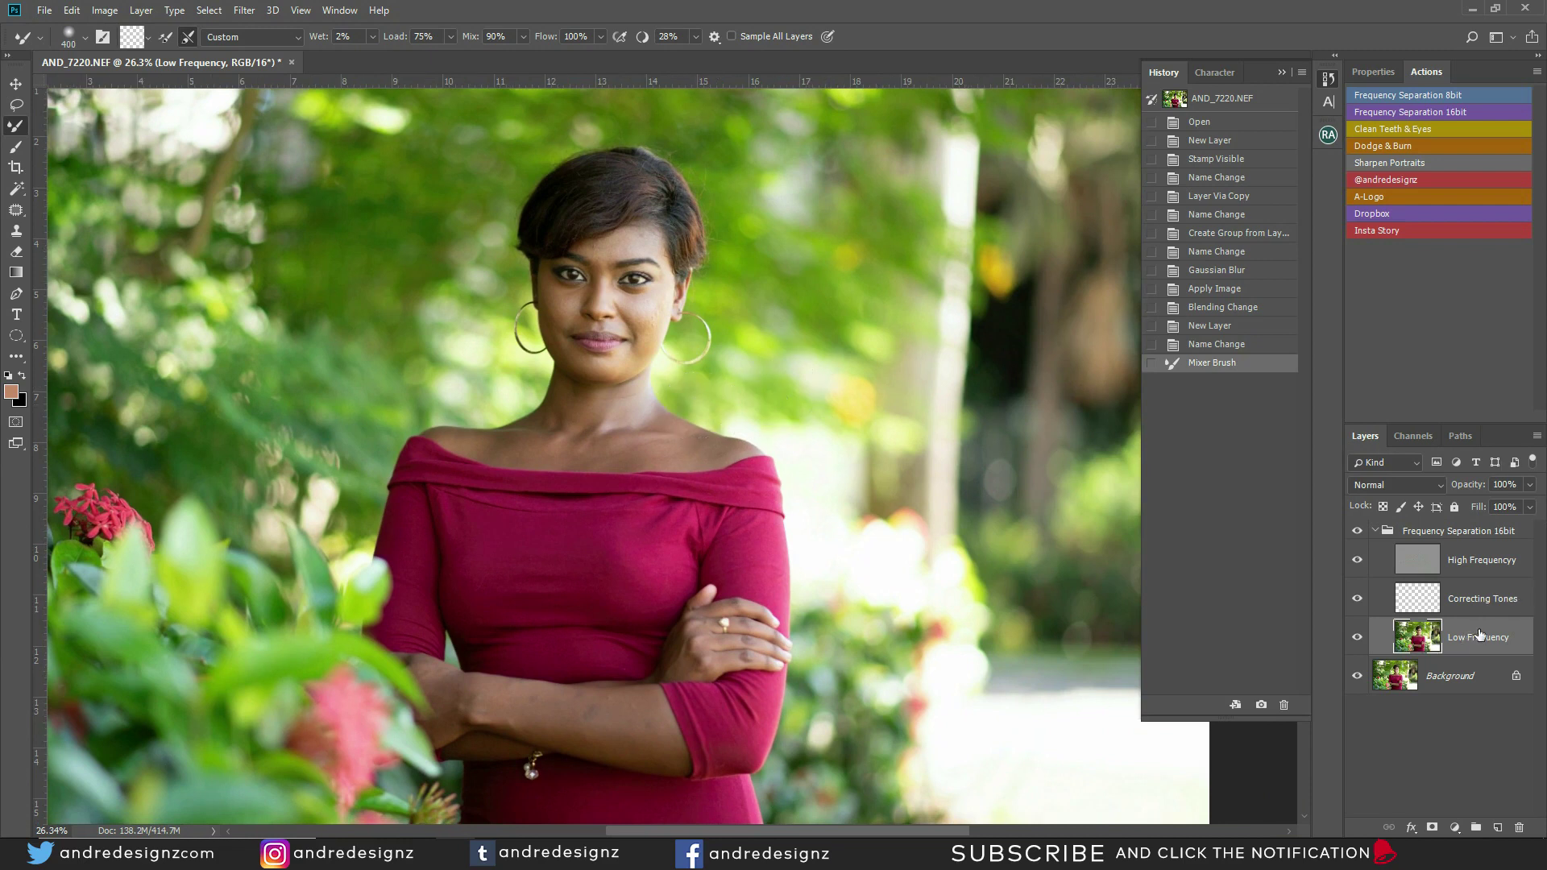
{"action": "key", "text": "bracketleft"}
{"action": "scroll", "coordinate": [597, 243], "scroll_direction": "up", "scroll_amount": 1}
{"action": "key", "text": "bracketleft"}
{"action": "key", "text": "bracketleft"}
{"action": "key", "text": "bracketleft"}
{"action": "key", "text": "bracketleft"}
{"action": "key", "text": "bracketleft"}
{"action": "key", "text": "bracketleft"}
{"action": "key", "text": "bracketleft"}
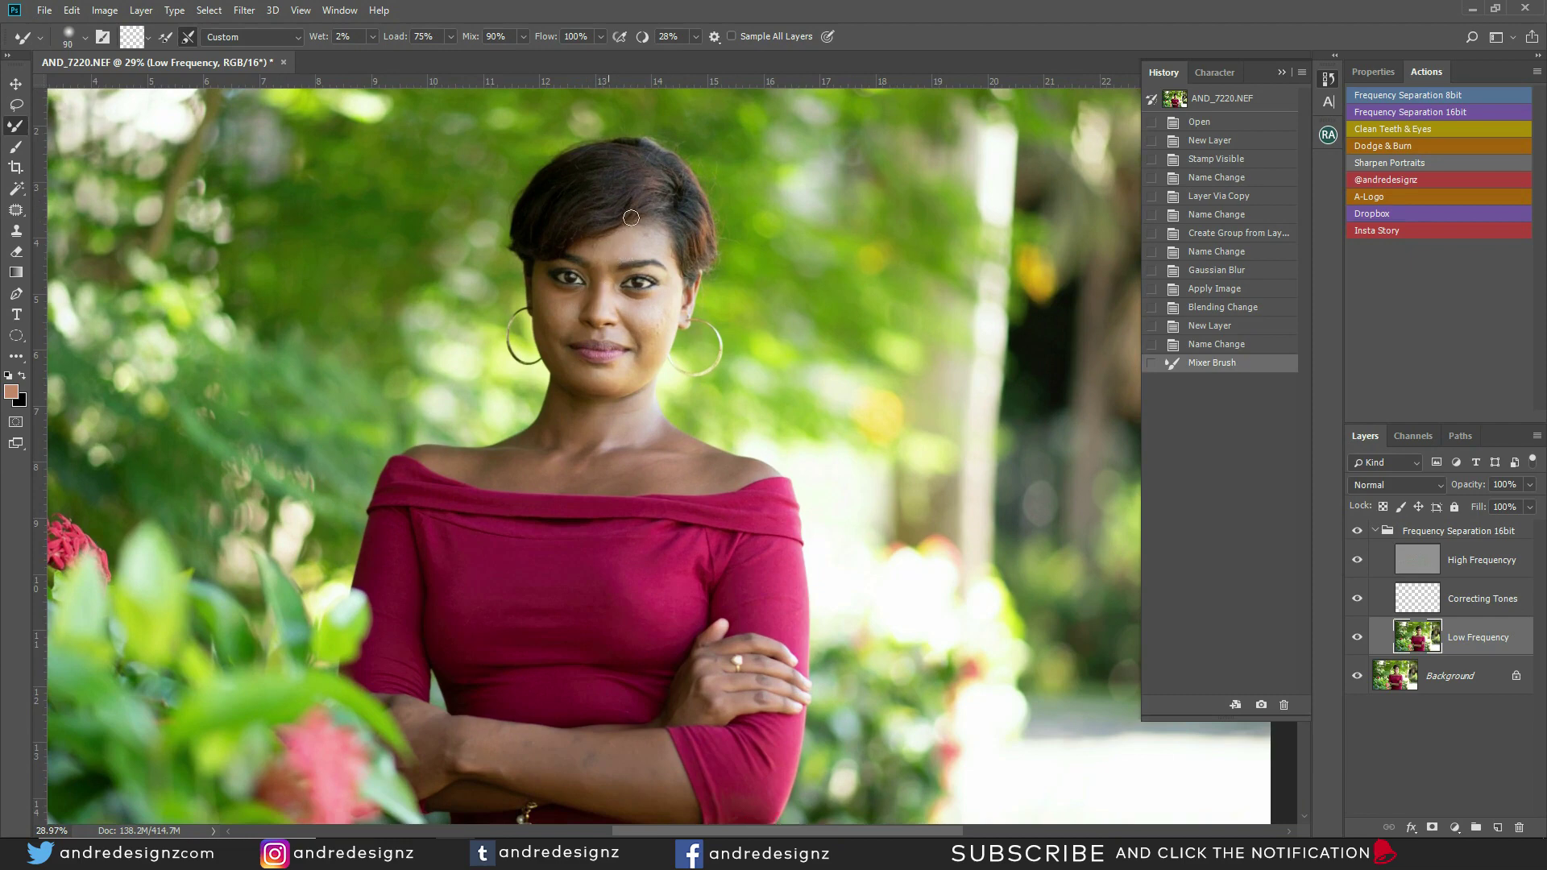
{"action": "scroll", "coordinate": [631, 218], "scroll_direction": "up", "scroll_amount": 10}
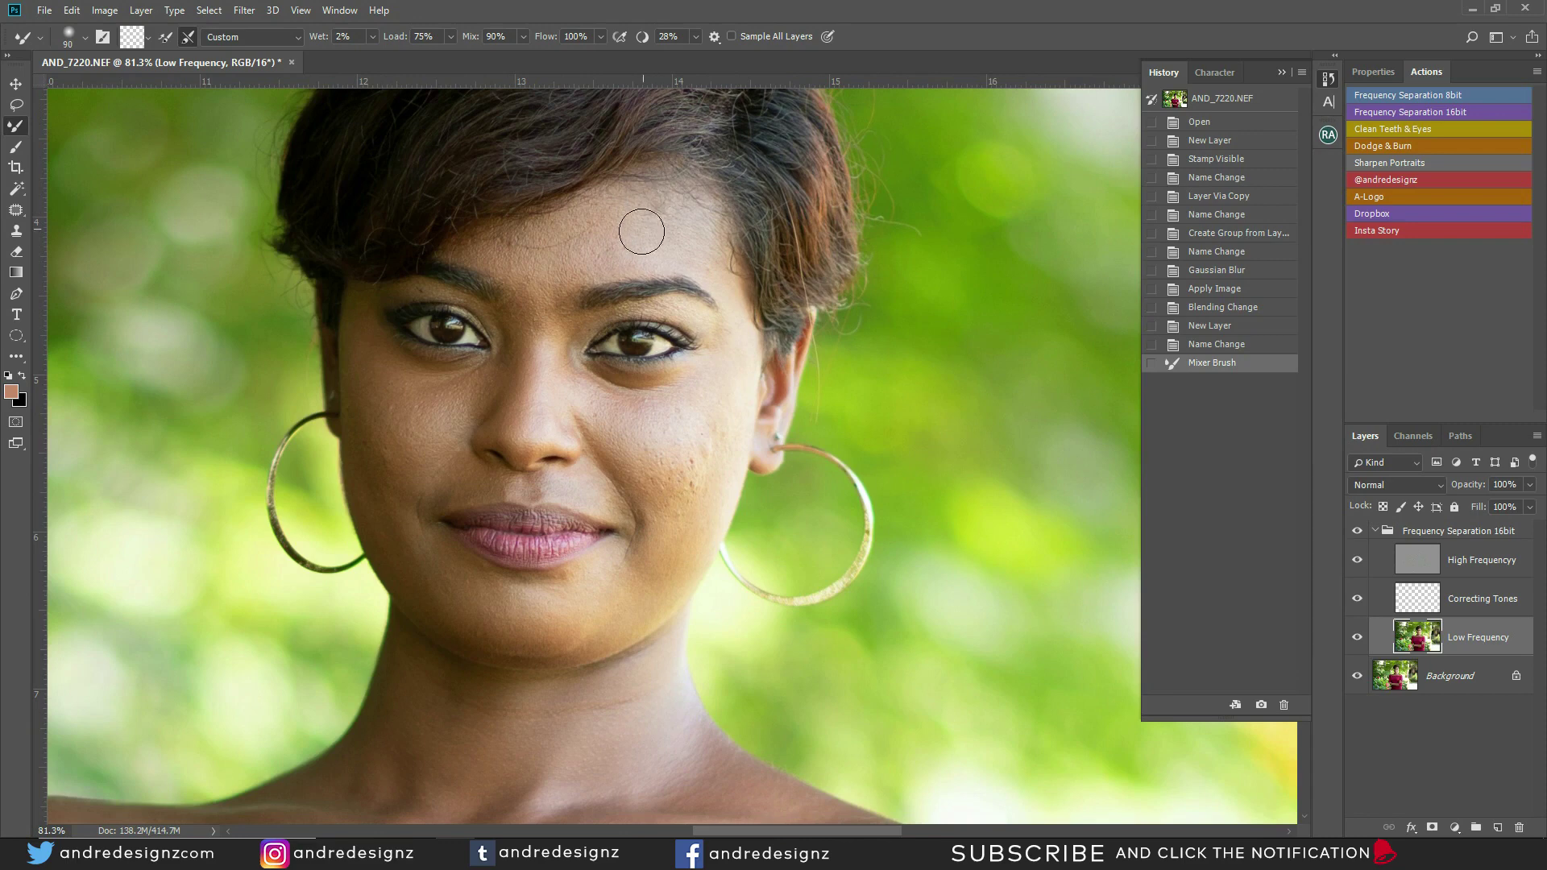
{"action": "mouse_move", "coordinate": [653, 232]}
{"action": "left_mouse_down"}
{"action": "mouse_move", "coordinate": [617, 245]}
{"action": "mouse_move", "coordinate": [668, 209]}
{"action": "mouse_move", "coordinate": [656, 237]}
{"action": "mouse_move", "coordinate": [664, 209]}
{"action": "mouse_move", "coordinate": [616, 255]}
{"action": "mouse_move", "coordinate": [622, 232]}
{"action": "mouse_move", "coordinate": [581, 250]}
{"action": "mouse_move", "coordinate": [616, 224]}
{"action": "mouse_move", "coordinate": [516, 250]}
{"action": "mouse_move", "coordinate": [551, 289]}
{"action": "mouse_move", "coordinate": [530, 353]}
{"action": "mouse_move", "coordinate": [536, 319]}
{"action": "left_mouse_up"}
Step: Smooth the tones along the bridge and side of the nose with the Mixer Brush at 60 px
{"action": "key", "text": "bracketleft"}
{"action": "key", "text": "bracketleft"}
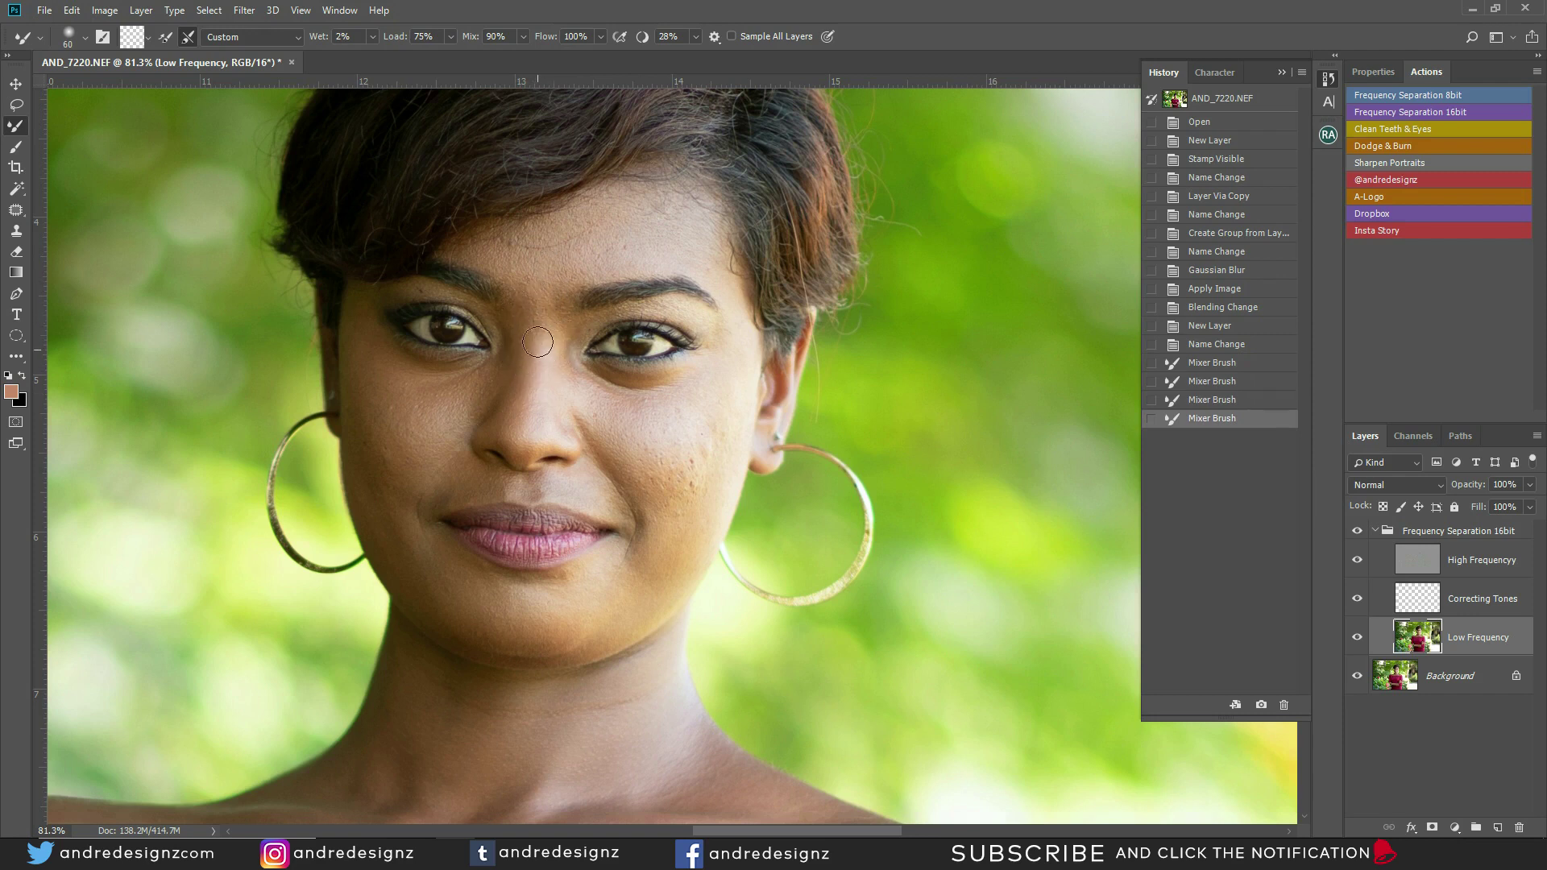
{"action": "left_click_drag", "start_coordinate": [519, 416], "coordinate": [542, 372]}
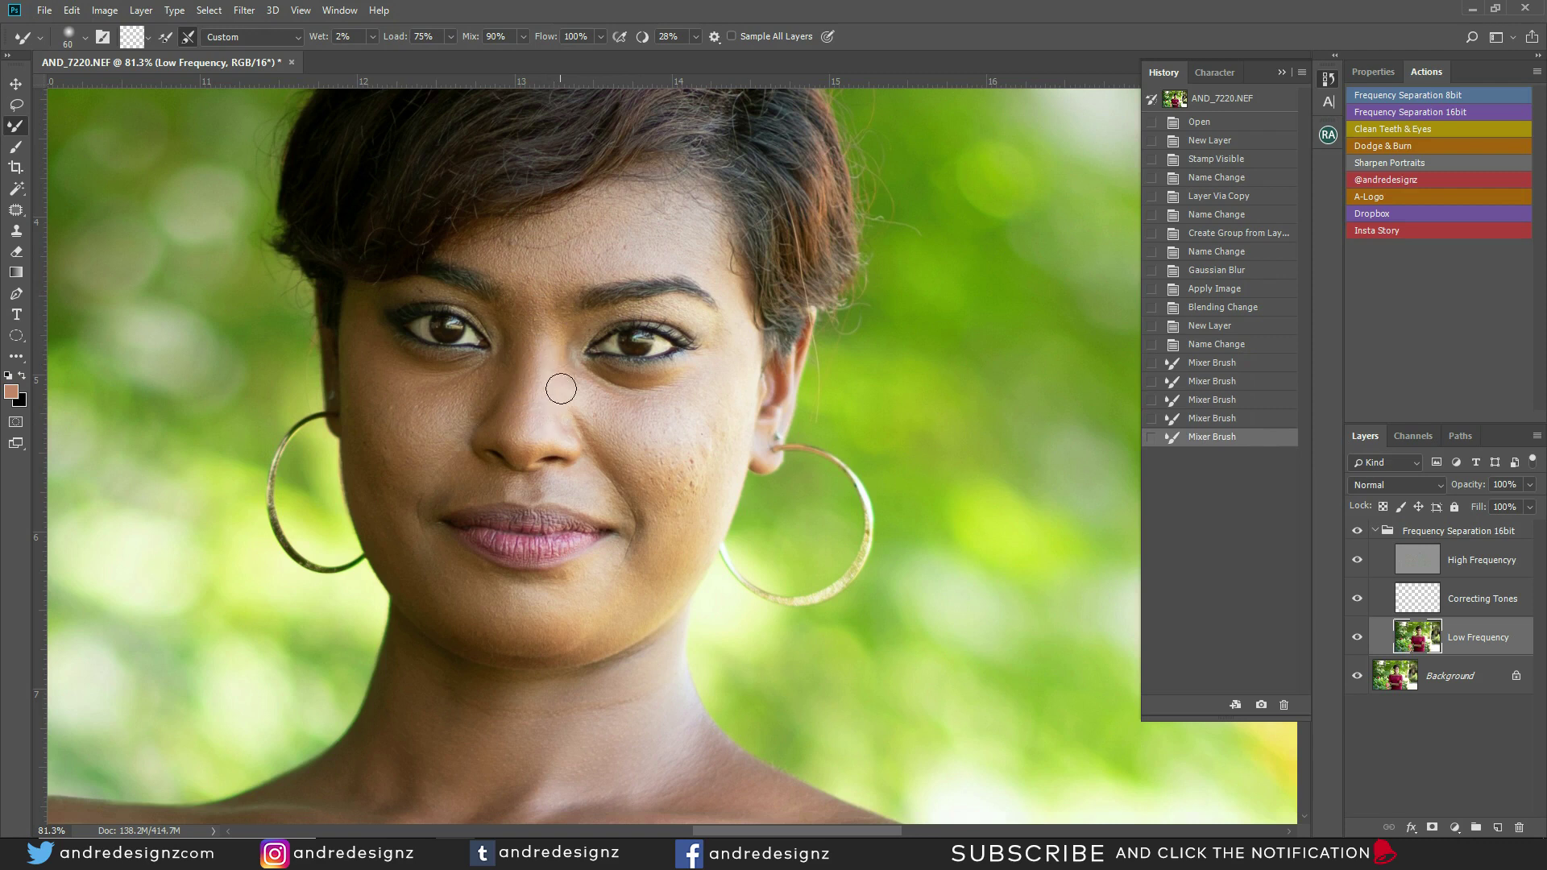
{"action": "left_click", "coordinate": [565, 402]}
Step: Blend the blemished cheek and the area under the eye above it with the Mixer Brush at 90 px
{"action": "key", "text": "bracketright"}
{"action": "key", "text": "bracketright"}
{"action": "key", "text": "bracketright"}
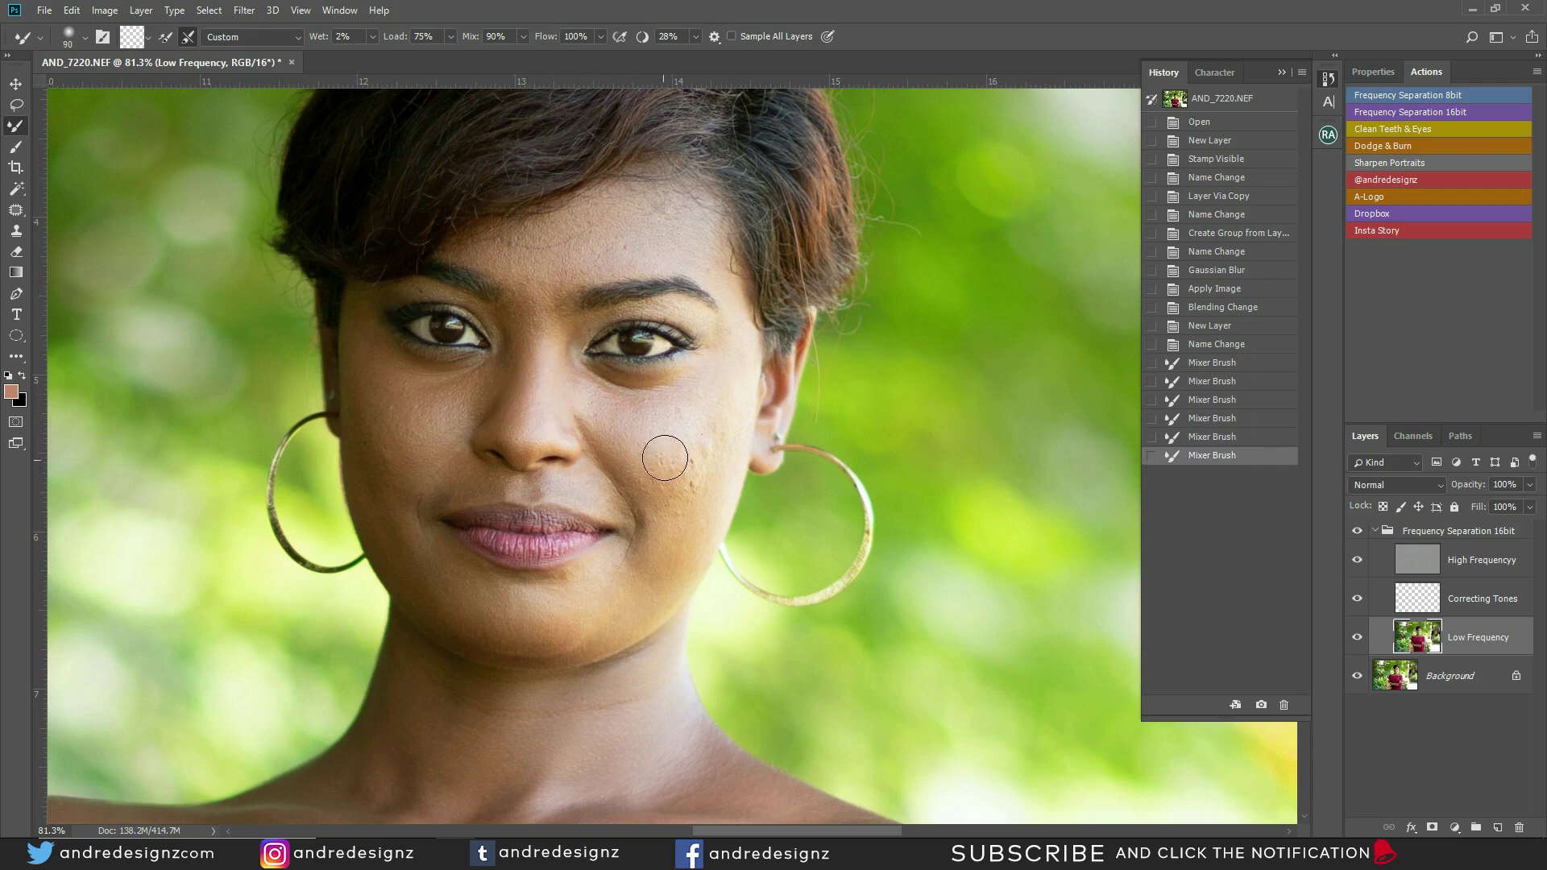
{"action": "mouse_move", "coordinate": [684, 504]}
{"action": "left_mouse_down"}
{"action": "mouse_move", "coordinate": [708, 421]}
{"action": "mouse_move", "coordinate": [697, 432]}
{"action": "left_mouse_up"}
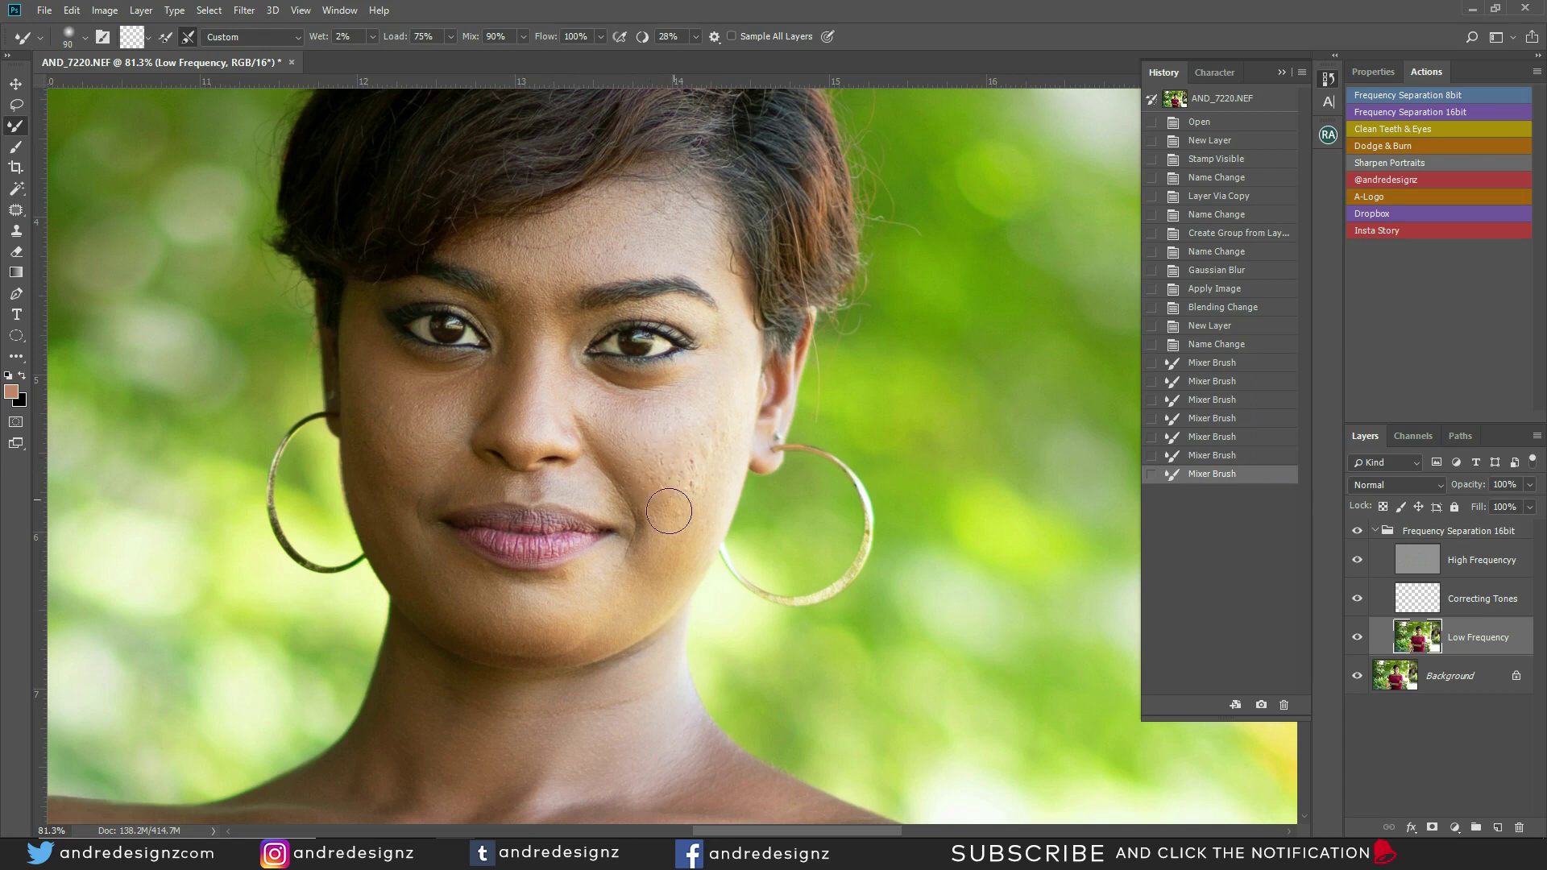
{"action": "mouse_move", "coordinate": [694, 476]}
{"action": "left_mouse_down"}
{"action": "mouse_move", "coordinate": [690, 428]}
{"action": "mouse_move", "coordinate": [689, 452]}
{"action": "left_mouse_up"}
{"action": "mouse_move", "coordinate": [732, 349]}
{"action": "left_mouse_down"}
{"action": "mouse_move", "coordinate": [676, 433]}
{"action": "mouse_move", "coordinate": [605, 404]}
{"action": "mouse_move", "coordinate": [669, 457]}
{"action": "mouse_move", "coordinate": [695, 425]}
{"action": "mouse_move", "coordinate": [666, 491]}
{"action": "mouse_move", "coordinate": [681, 401]}
{"action": "mouse_move", "coordinate": [648, 397]}
{"action": "left_mouse_up"}
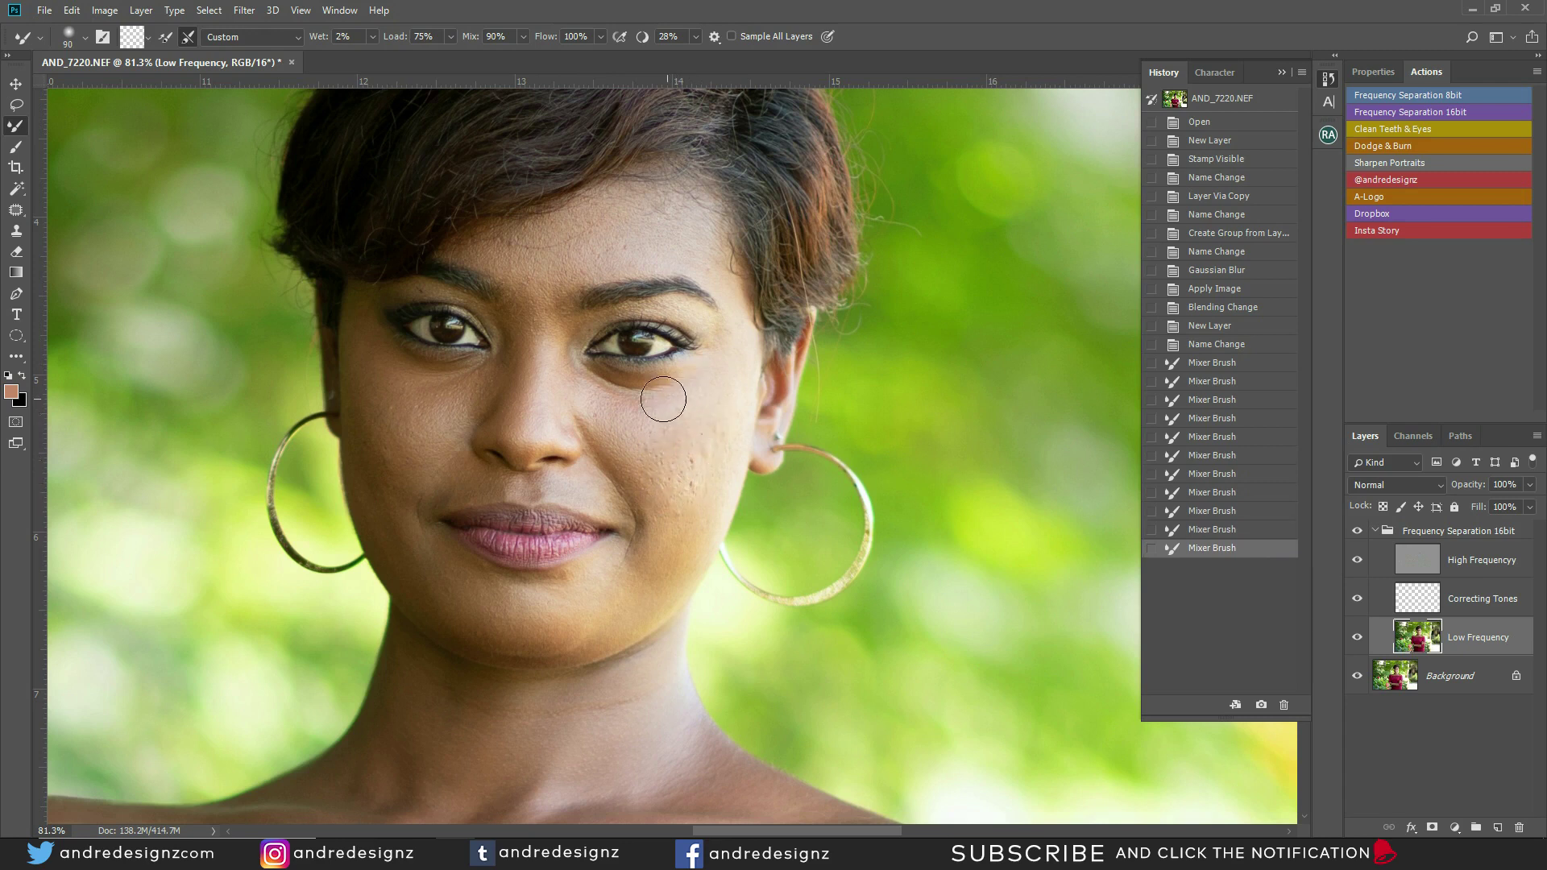
{"action": "left_click", "coordinate": [624, 403]}
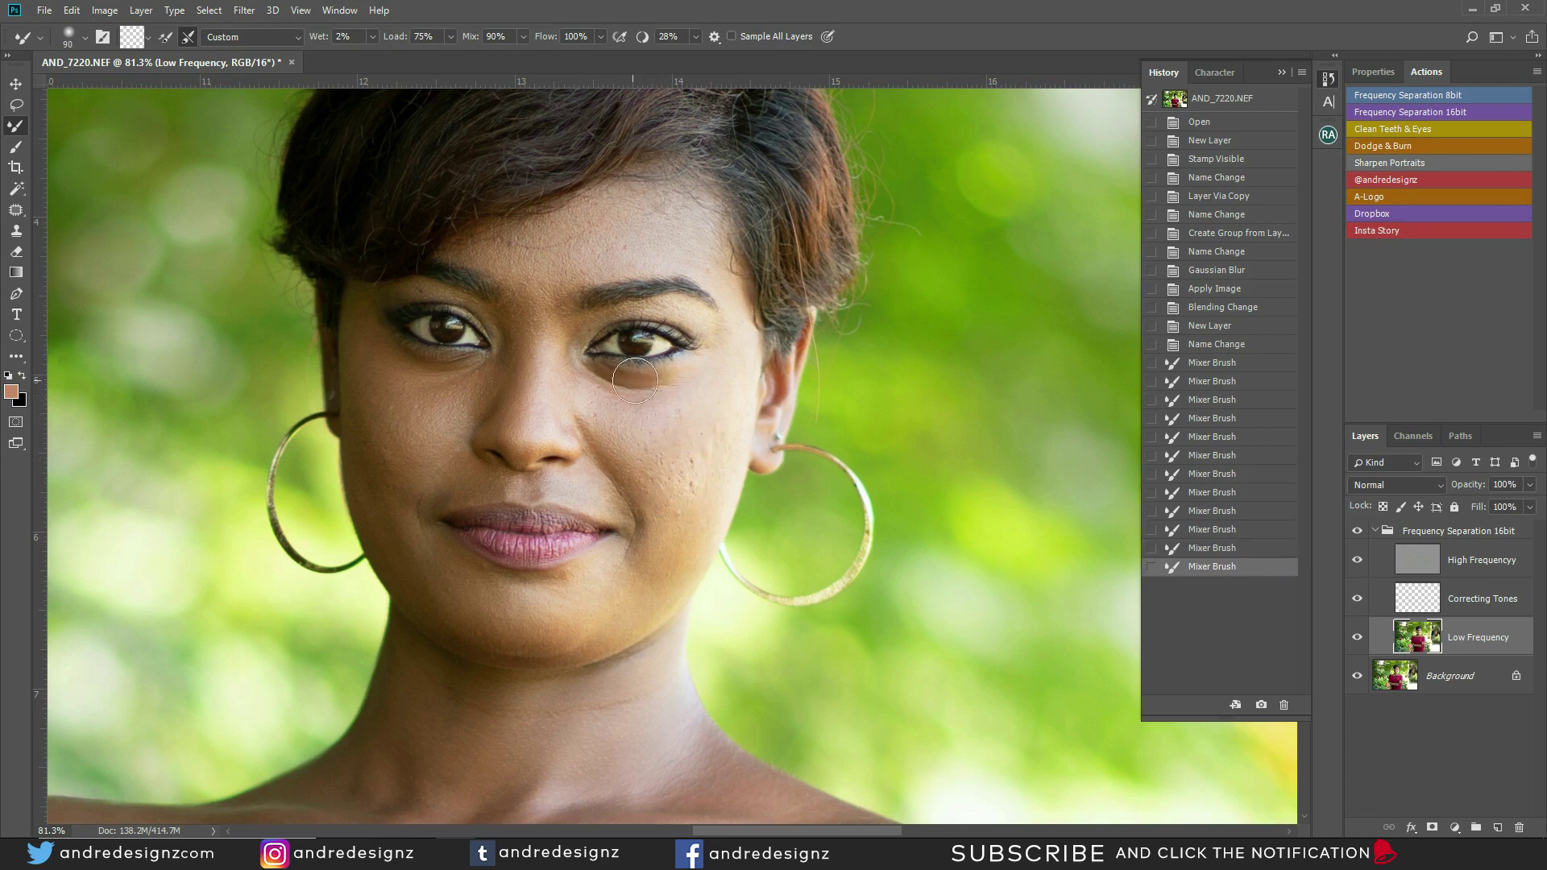
{"action": "mouse_move", "coordinate": [609, 390]}
{"action": "left_mouse_down"}
{"action": "mouse_move", "coordinate": [676, 371]}
{"action": "mouse_move", "coordinate": [593, 394]}
{"action": "left_mouse_up"}
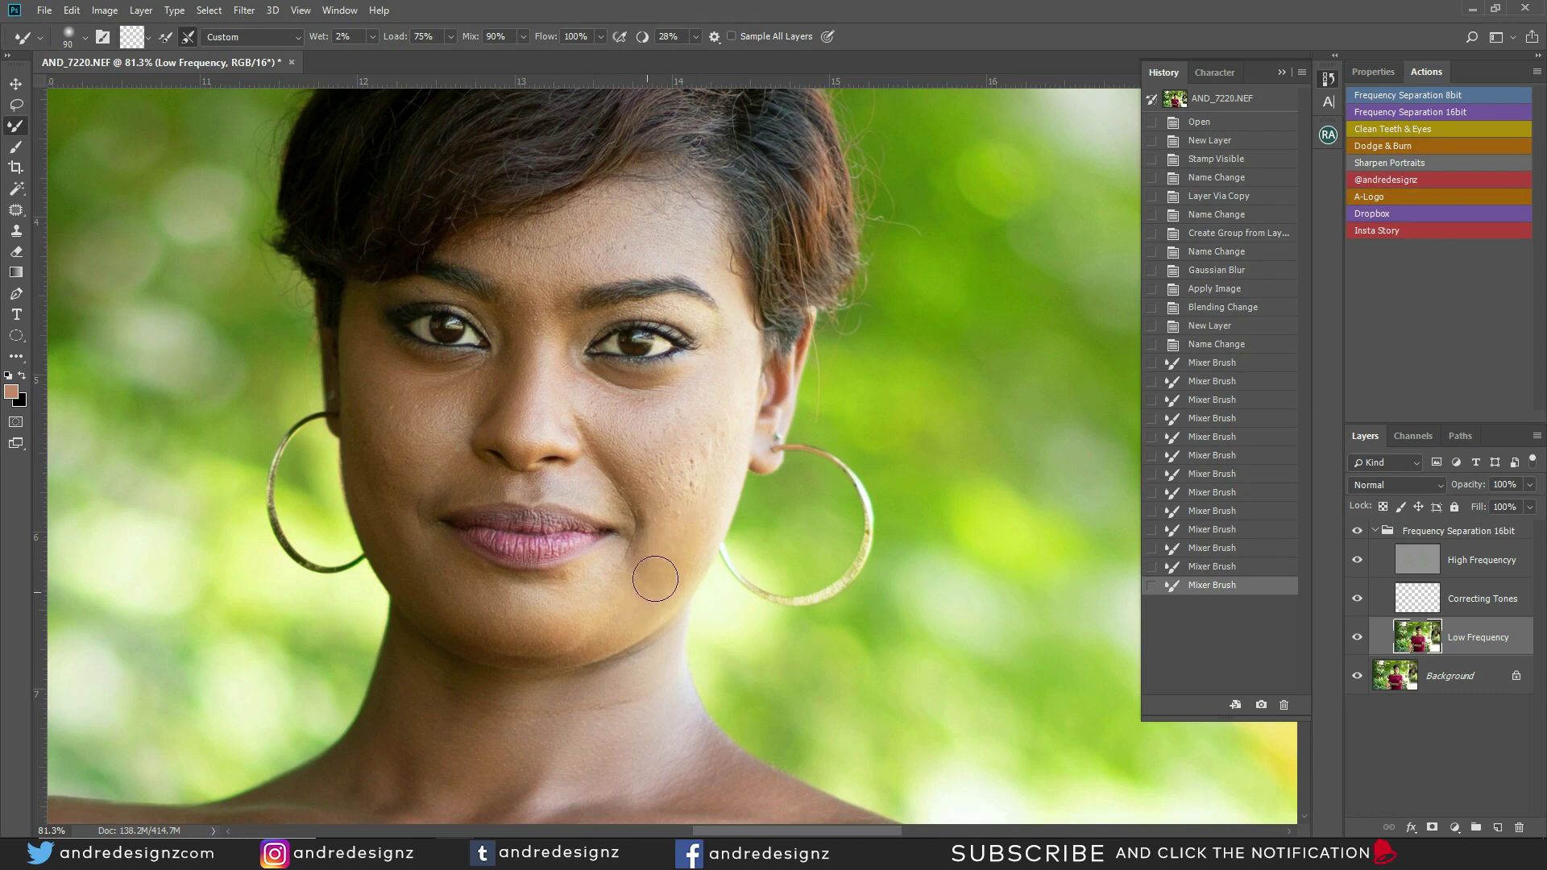
Step: Blend the jawline and upper cheek on the blemished side, and smooth the chin with a 100 px Mixer Brush
{"action": "left_click_drag", "start_coordinate": [617, 626], "coordinate": [684, 545]}
{"action": "mouse_move", "coordinate": [727, 416]}
{"action": "left_mouse_down"}
{"action": "mouse_move", "coordinate": [734, 348]}
{"action": "mouse_move", "coordinate": [709, 391]}
{"action": "left_mouse_up"}
{"action": "key", "text": "]"}
{"action": "mouse_move", "coordinate": [601, 594]}
{"action": "left_mouse_down"}
{"action": "mouse_move", "coordinate": [536, 598]}
{"action": "mouse_move", "coordinate": [578, 581]}
{"action": "left_mouse_up"}
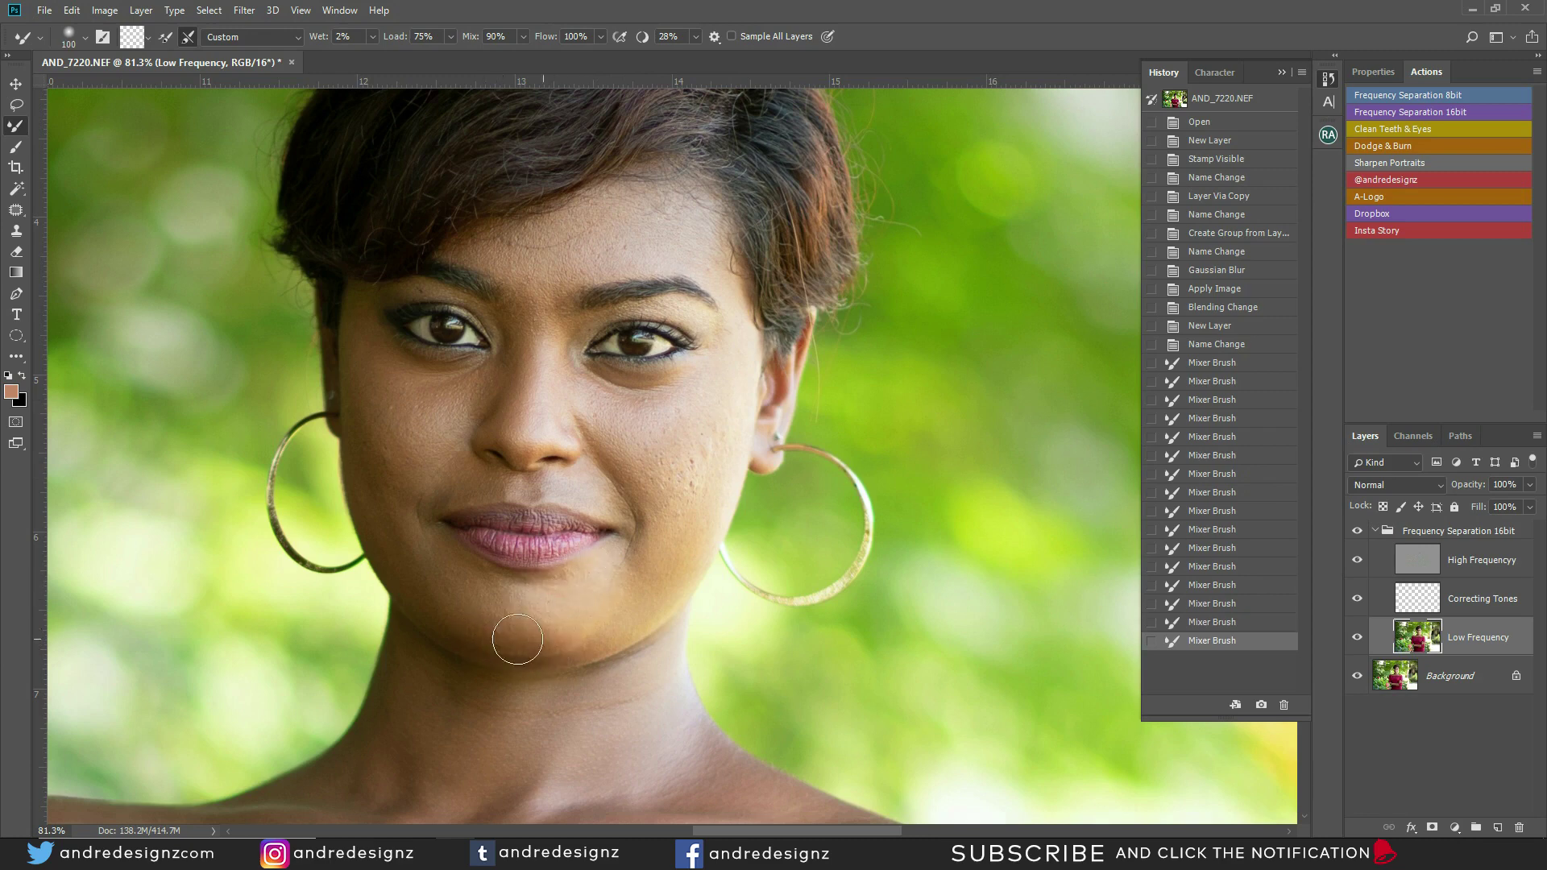
{"action": "left_click_drag", "start_coordinate": [538, 644], "coordinate": [510, 632]}
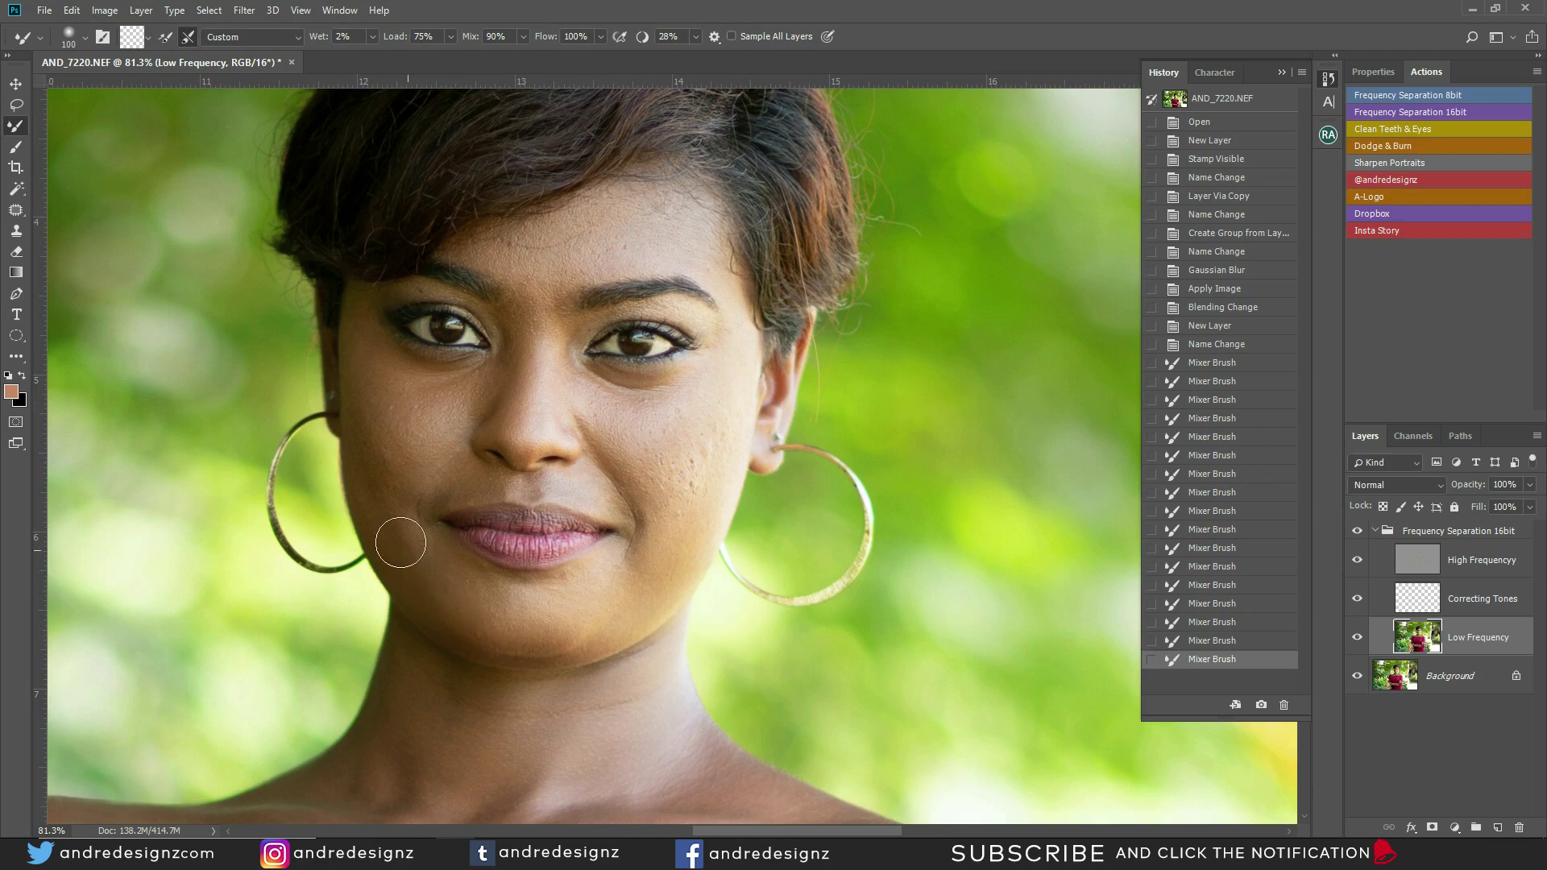
Step: Smooth the opposite cheek at 100 px, and blend the nose bridge and under-eye area with smaller Mixer Brush sizes
{"action": "mouse_move", "coordinate": [386, 518]}
{"action": "left_mouse_down"}
{"action": "mouse_move", "coordinate": [387, 535]}
{"action": "mouse_move", "coordinate": [382, 487]}
{"action": "left_mouse_up"}
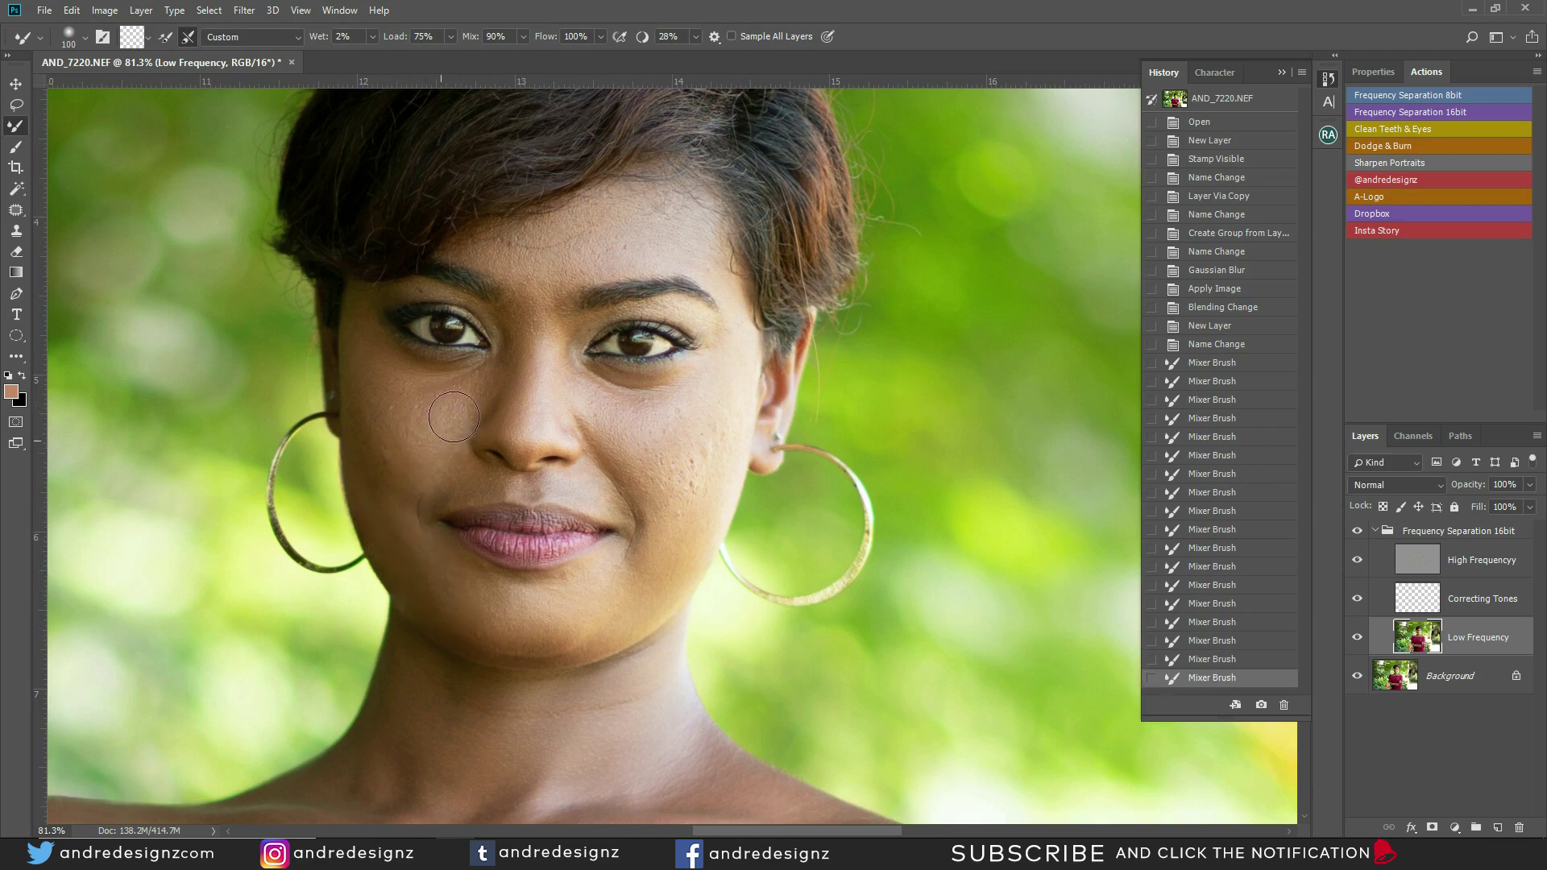
{"action": "mouse_move", "coordinate": [460, 410]}
{"action": "left_mouse_down"}
{"action": "mouse_move", "coordinate": [465, 385]}
{"action": "mouse_move", "coordinate": [461, 403]}
{"action": "left_mouse_up"}
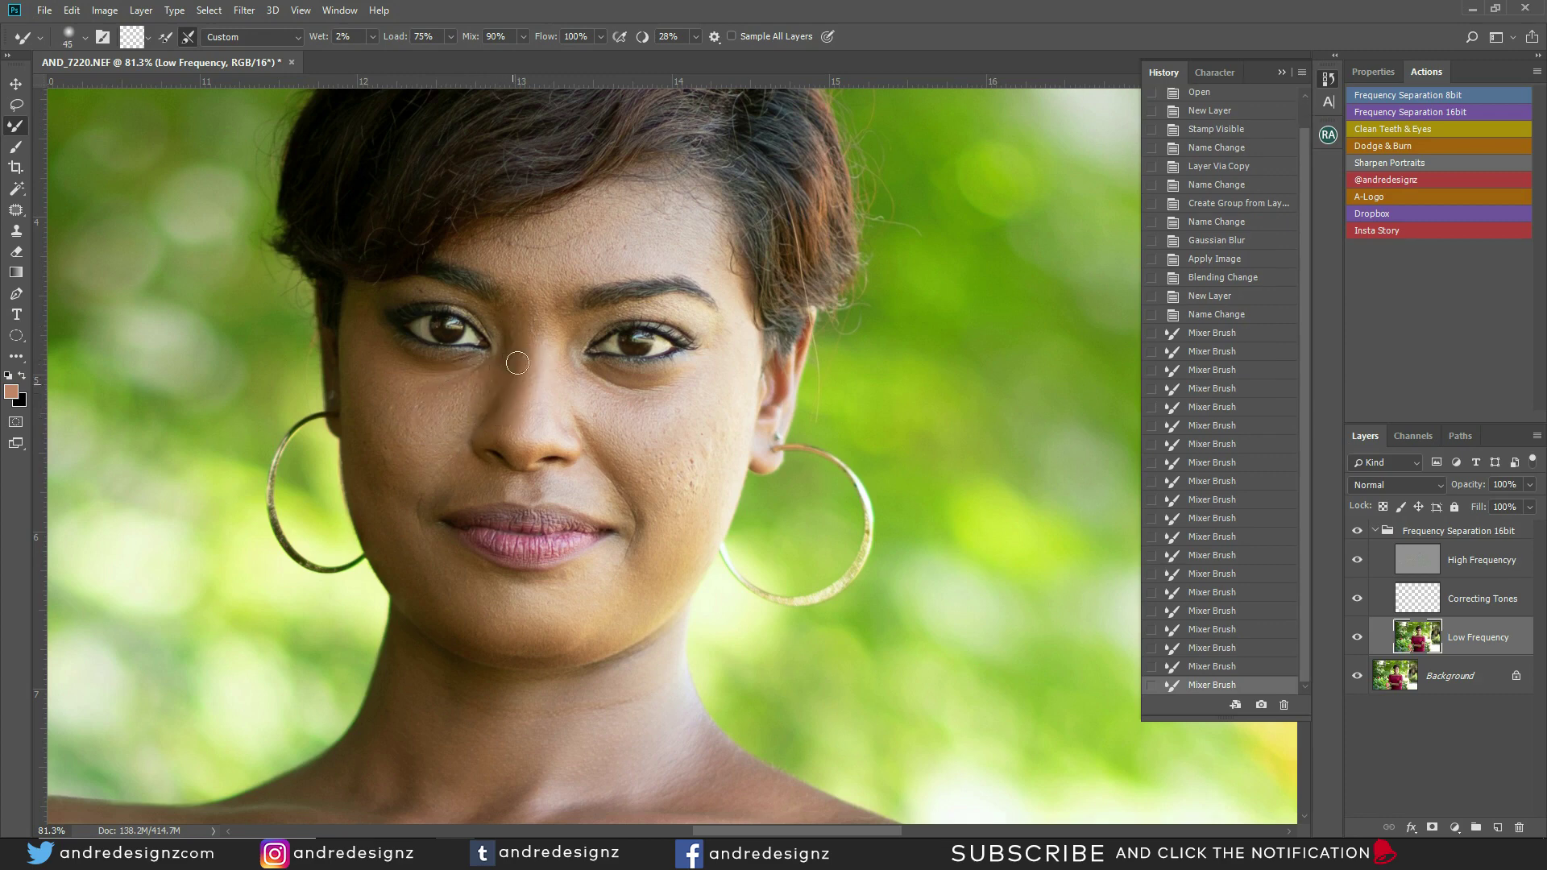
{"action": "left_click_drag", "start_coordinate": [515, 379], "coordinate": [582, 372]}
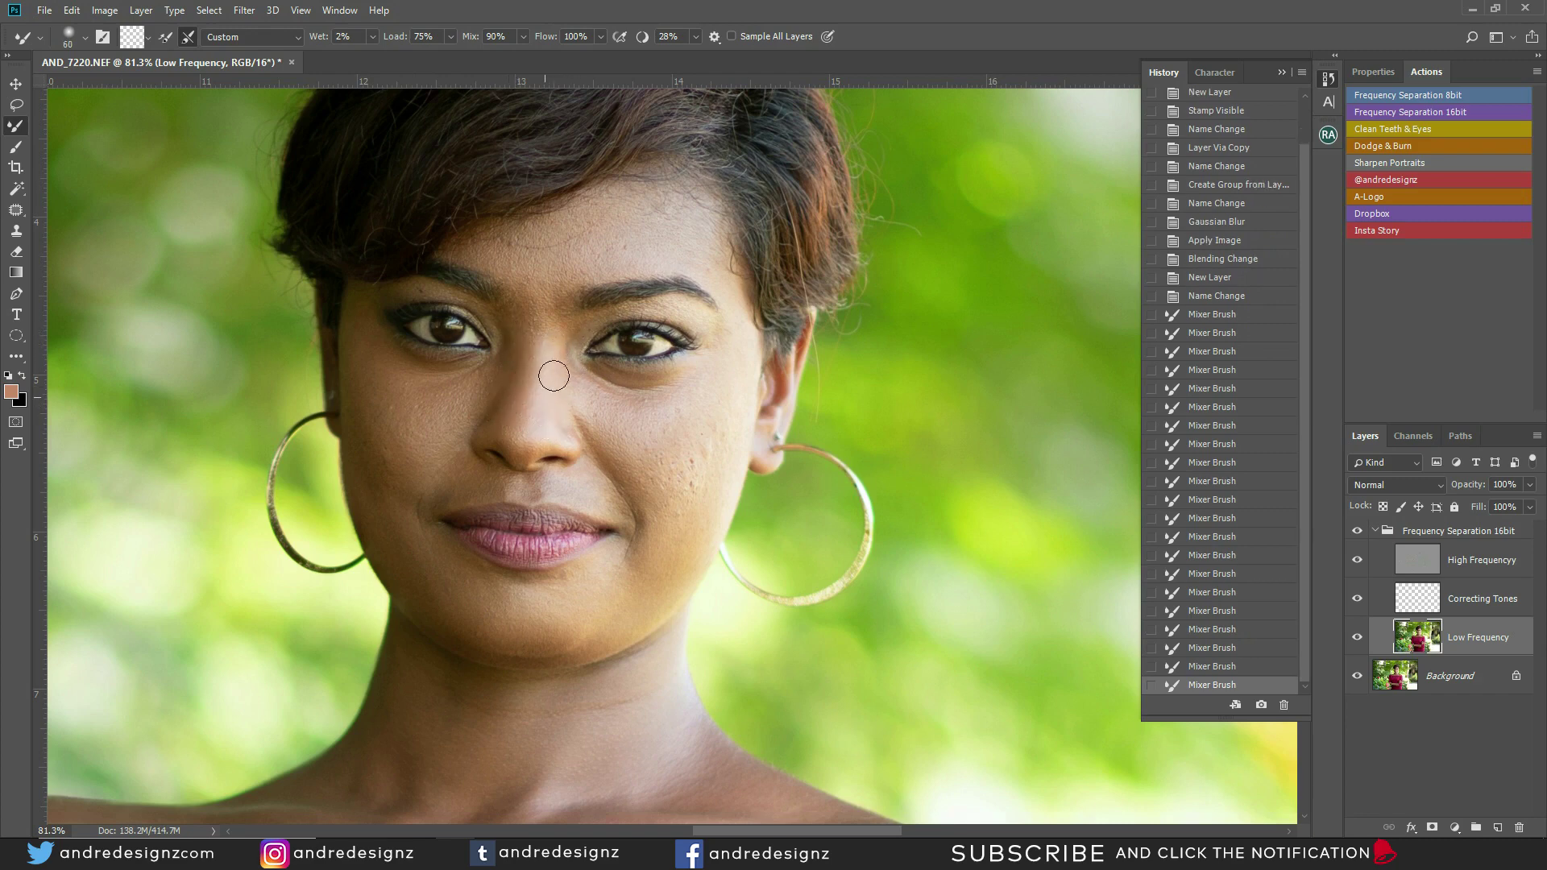
{"action": "left_click_drag", "start_coordinate": [560, 332], "coordinate": [573, 319]}
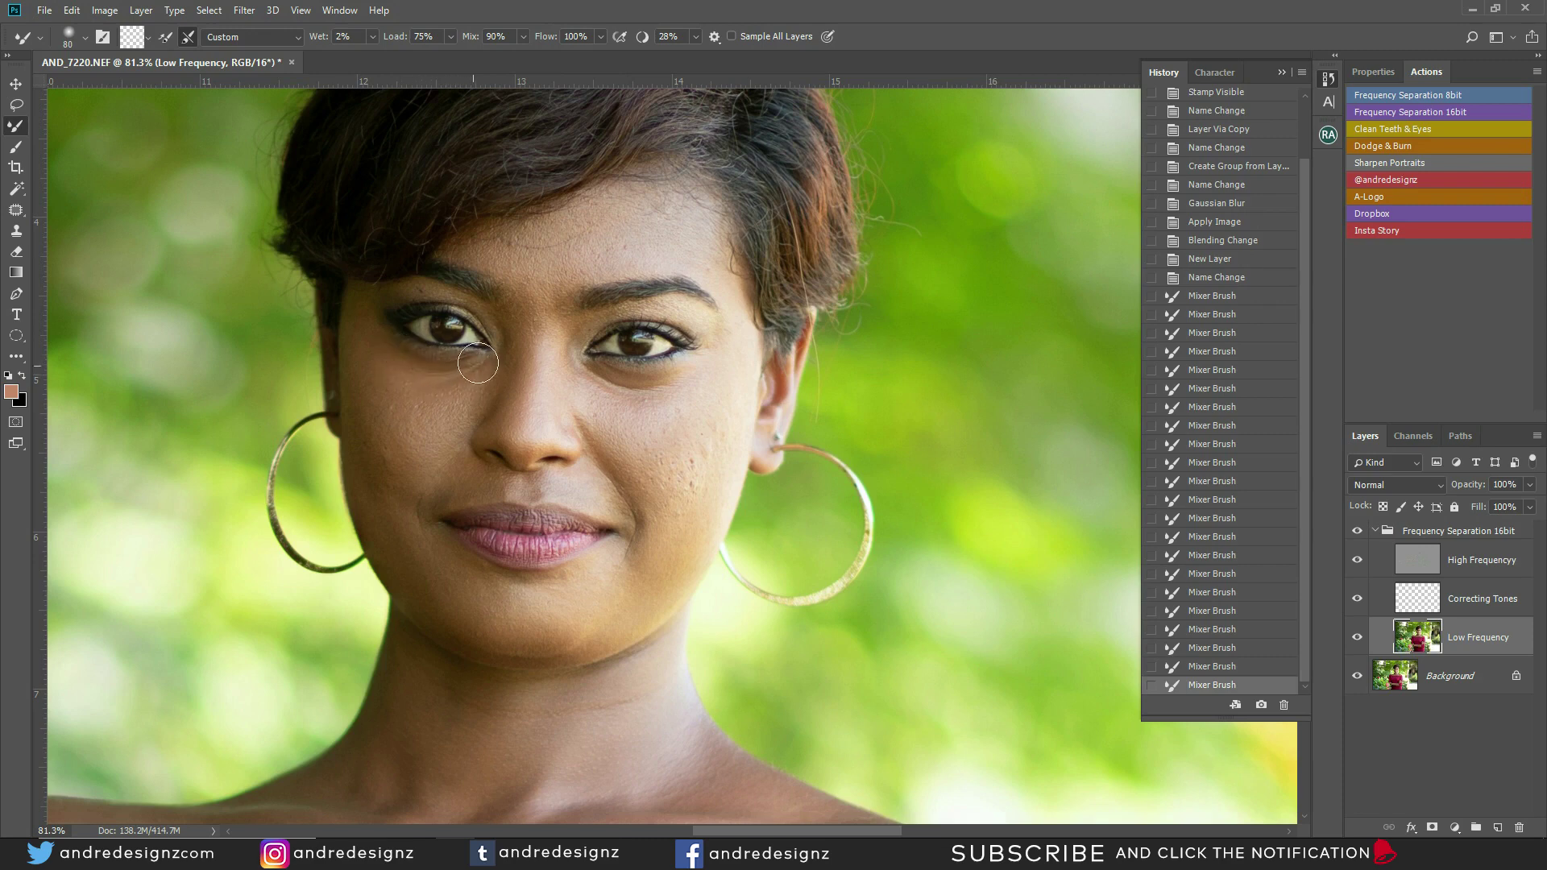
{"action": "left_click", "coordinate": [456, 393]}
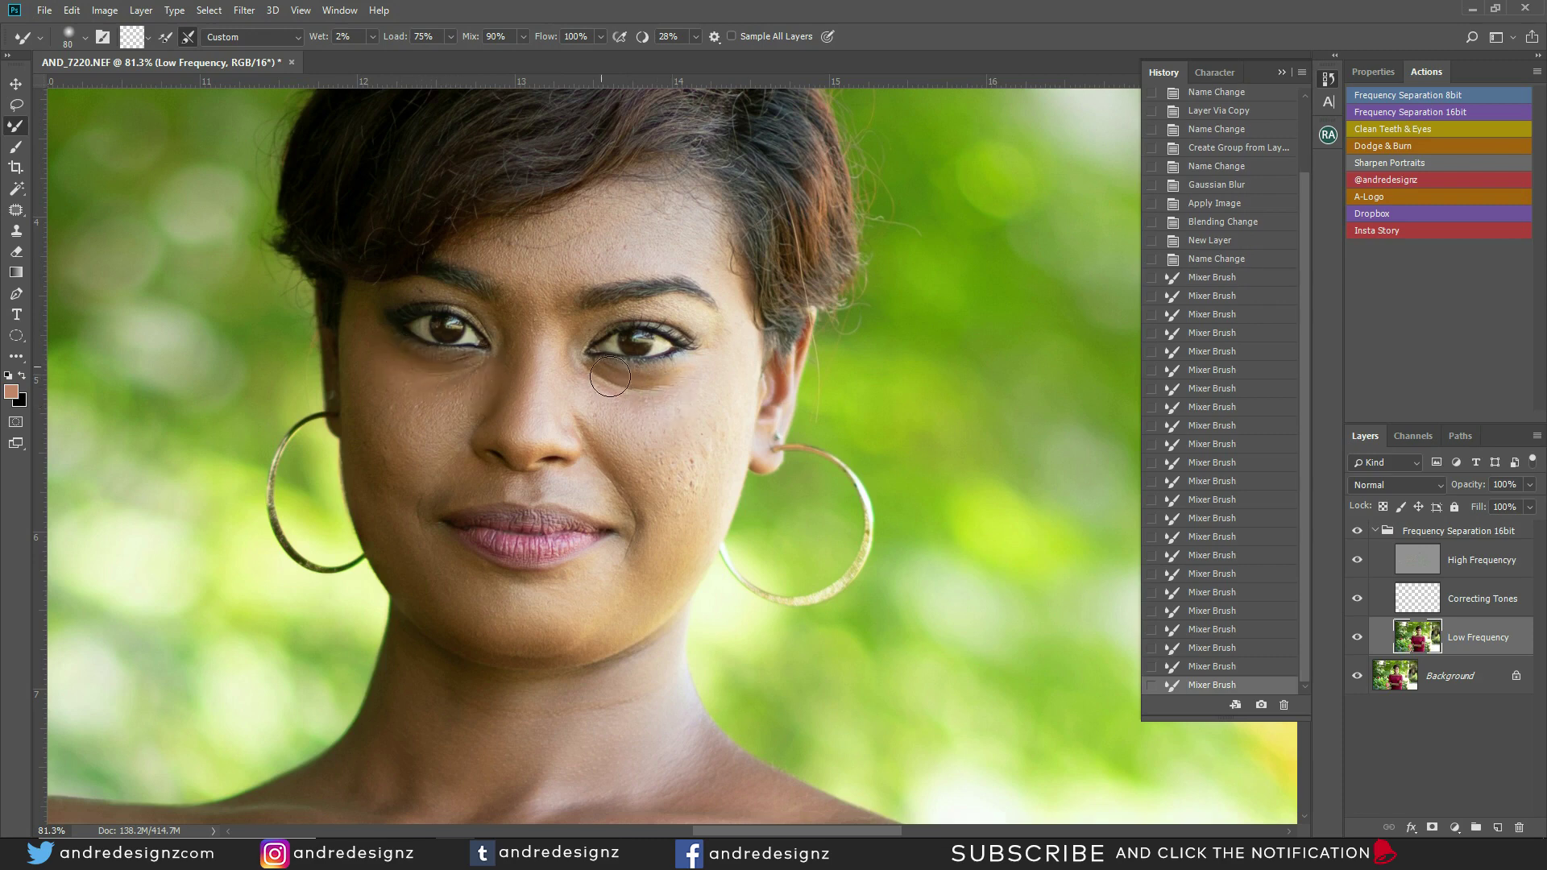
Step: Blend the skin under the eye with the Mixer Brush at 80 px, and compare before and after using the frequency separation group
{"action": "left_click_drag", "start_coordinate": [683, 374], "coordinate": [678, 371]}
{"action": "left_click", "coordinate": [1357, 531]}
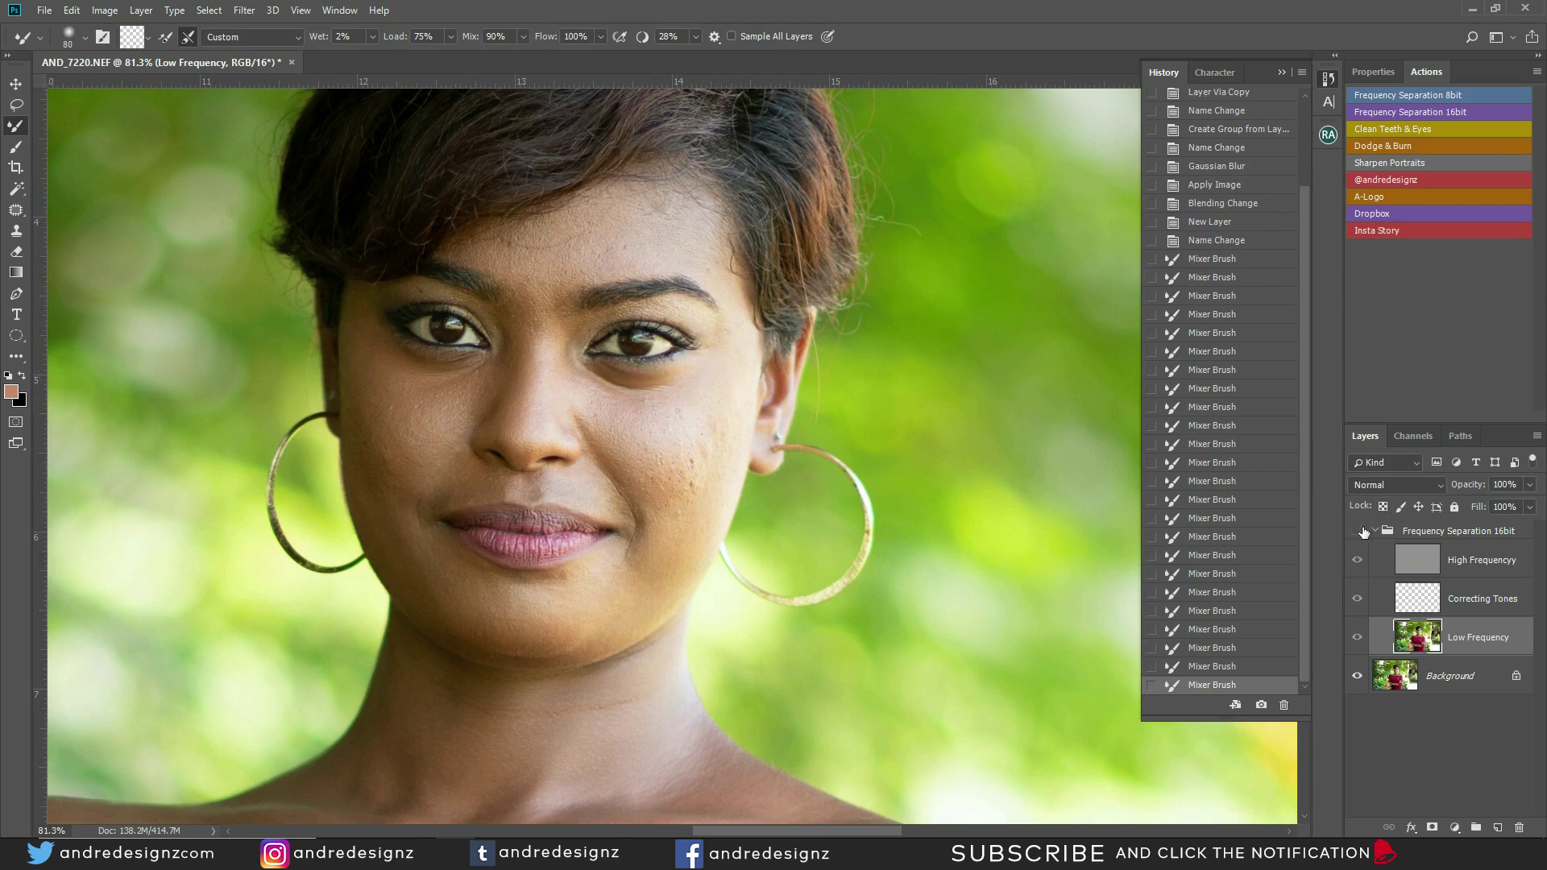
{"action": "left_click", "coordinate": [1357, 531]}
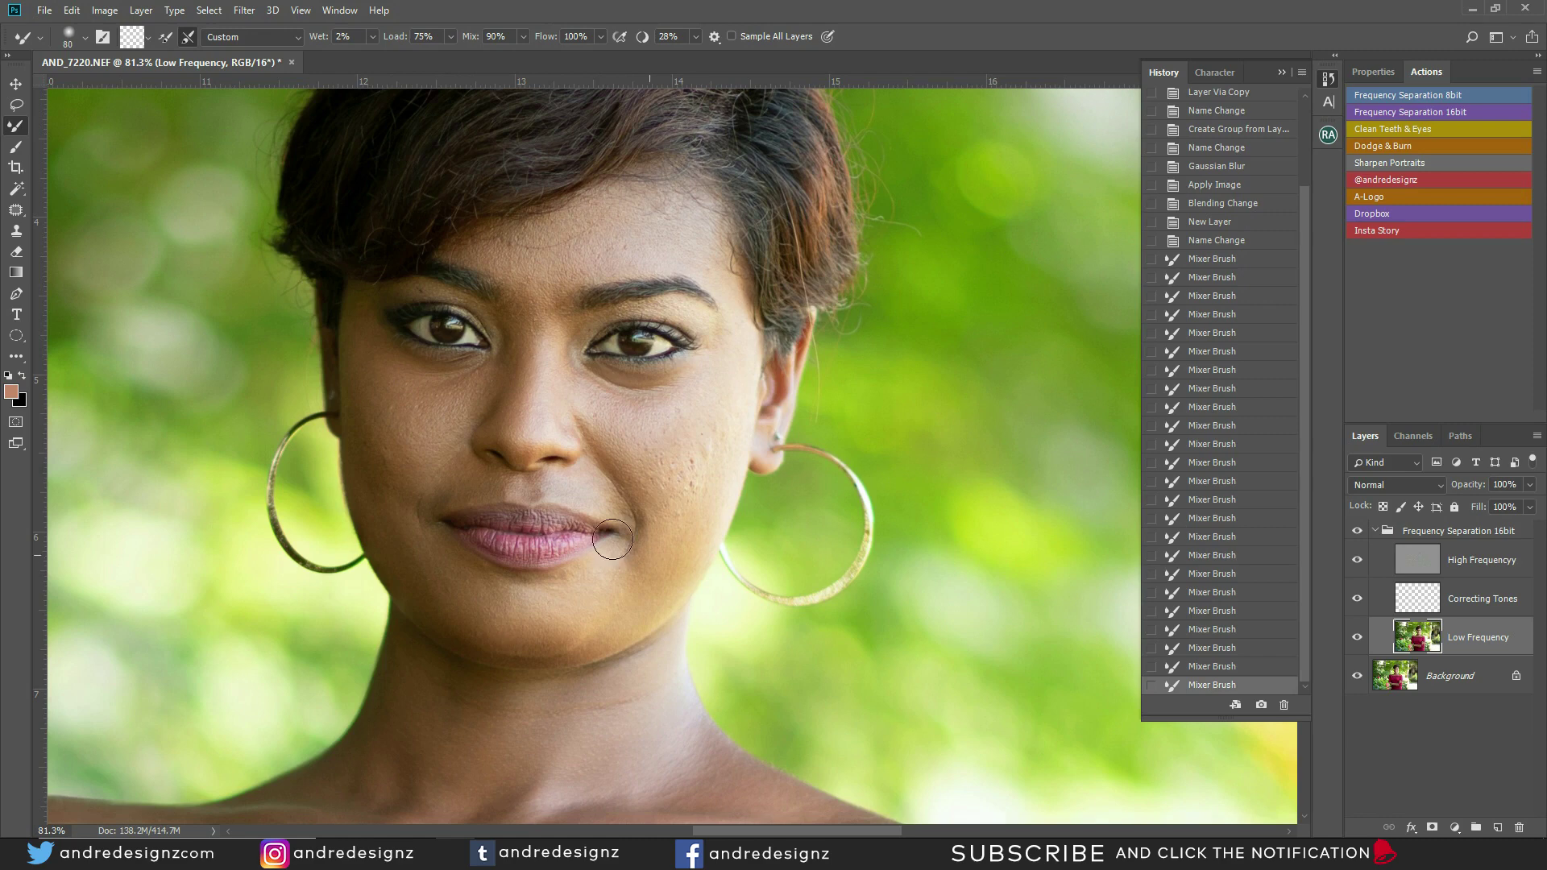
Step: Smooth the shaded cheek, its jawline and under-eye area with the Mixer Brush at 70 px, and the skin above the other eye at 40 px
{"action": "mouse_move", "coordinate": [379, 432]}
{"action": "left_mouse_down"}
{"action": "mouse_move", "coordinate": [409, 486]}
{"action": "mouse_move", "coordinate": [373, 440]}
{"action": "mouse_move", "coordinate": [393, 492]}
{"action": "mouse_move", "coordinate": [424, 501]}
{"action": "mouse_move", "coordinate": [447, 468]}
{"action": "mouse_move", "coordinate": [426, 513]}
{"action": "mouse_move", "coordinate": [450, 472]}
{"action": "mouse_move", "coordinate": [442, 484]}
{"action": "mouse_move", "coordinate": [464, 488]}
{"action": "left_mouse_up"}
{"action": "key", "text": "bracketleft"}
{"action": "key", "text": "bracketleft"}
{"action": "key", "text": "bracketleft"}
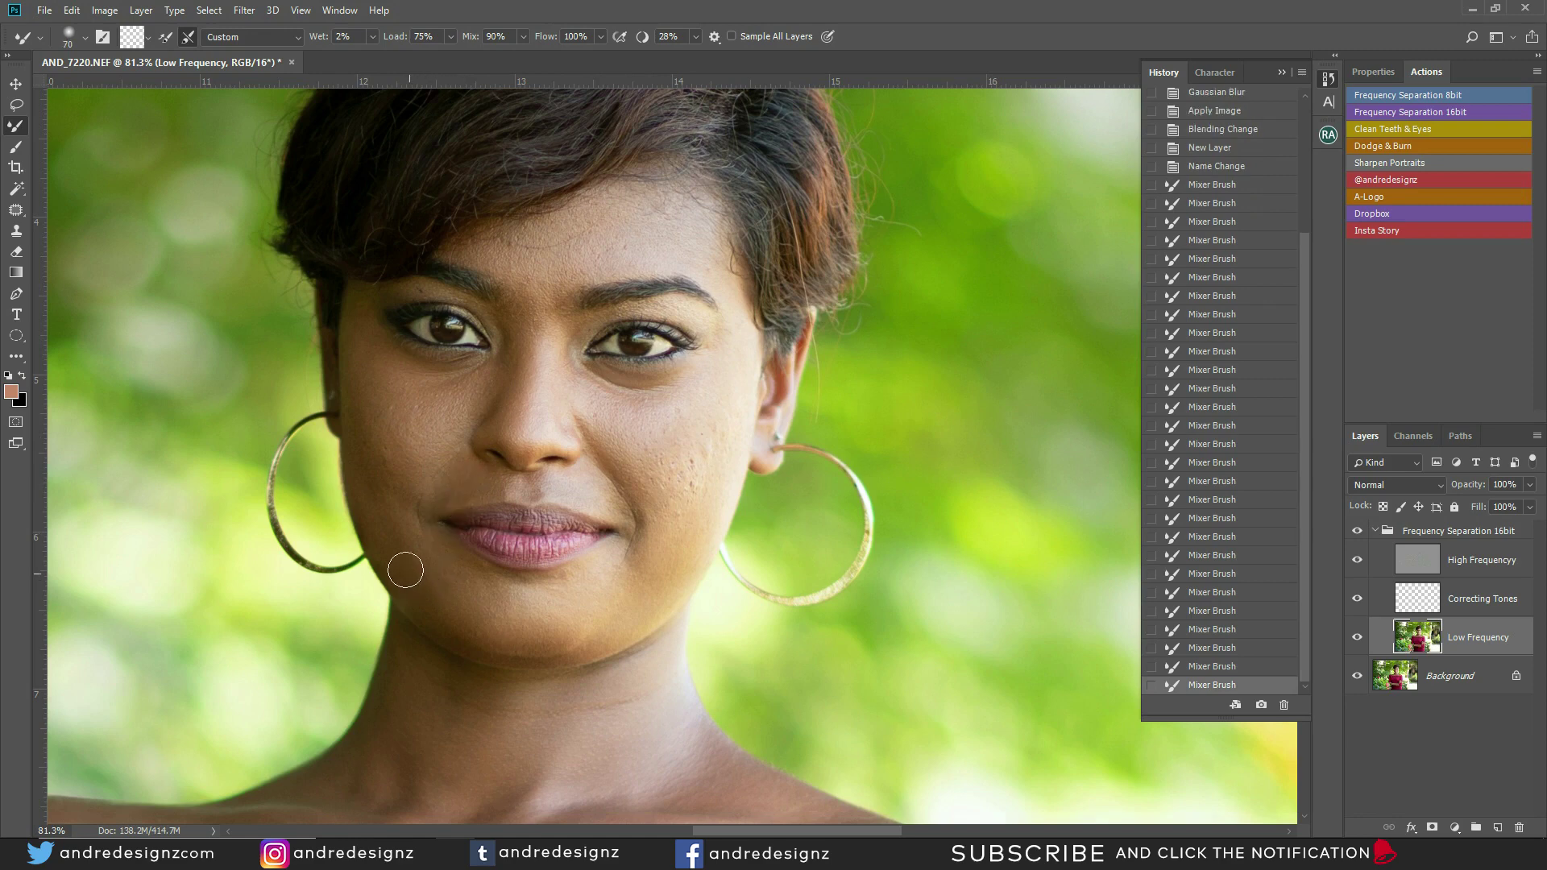
{"action": "left_click_drag", "start_coordinate": [487, 639], "coordinate": [417, 554]}
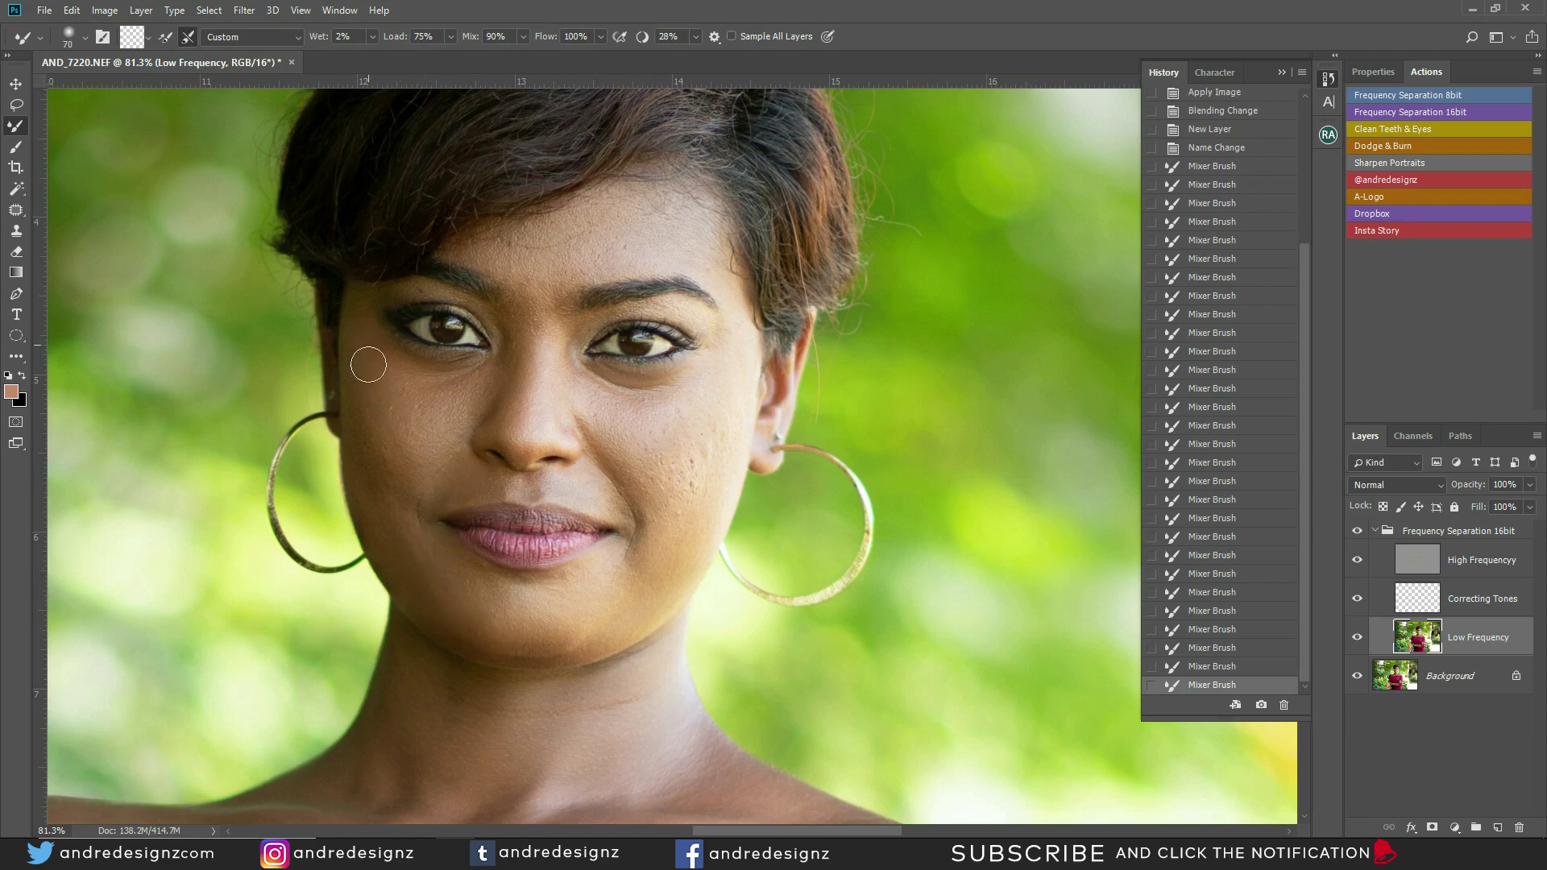
{"action": "left_click_drag", "start_coordinate": [377, 475], "coordinate": [392, 393]}
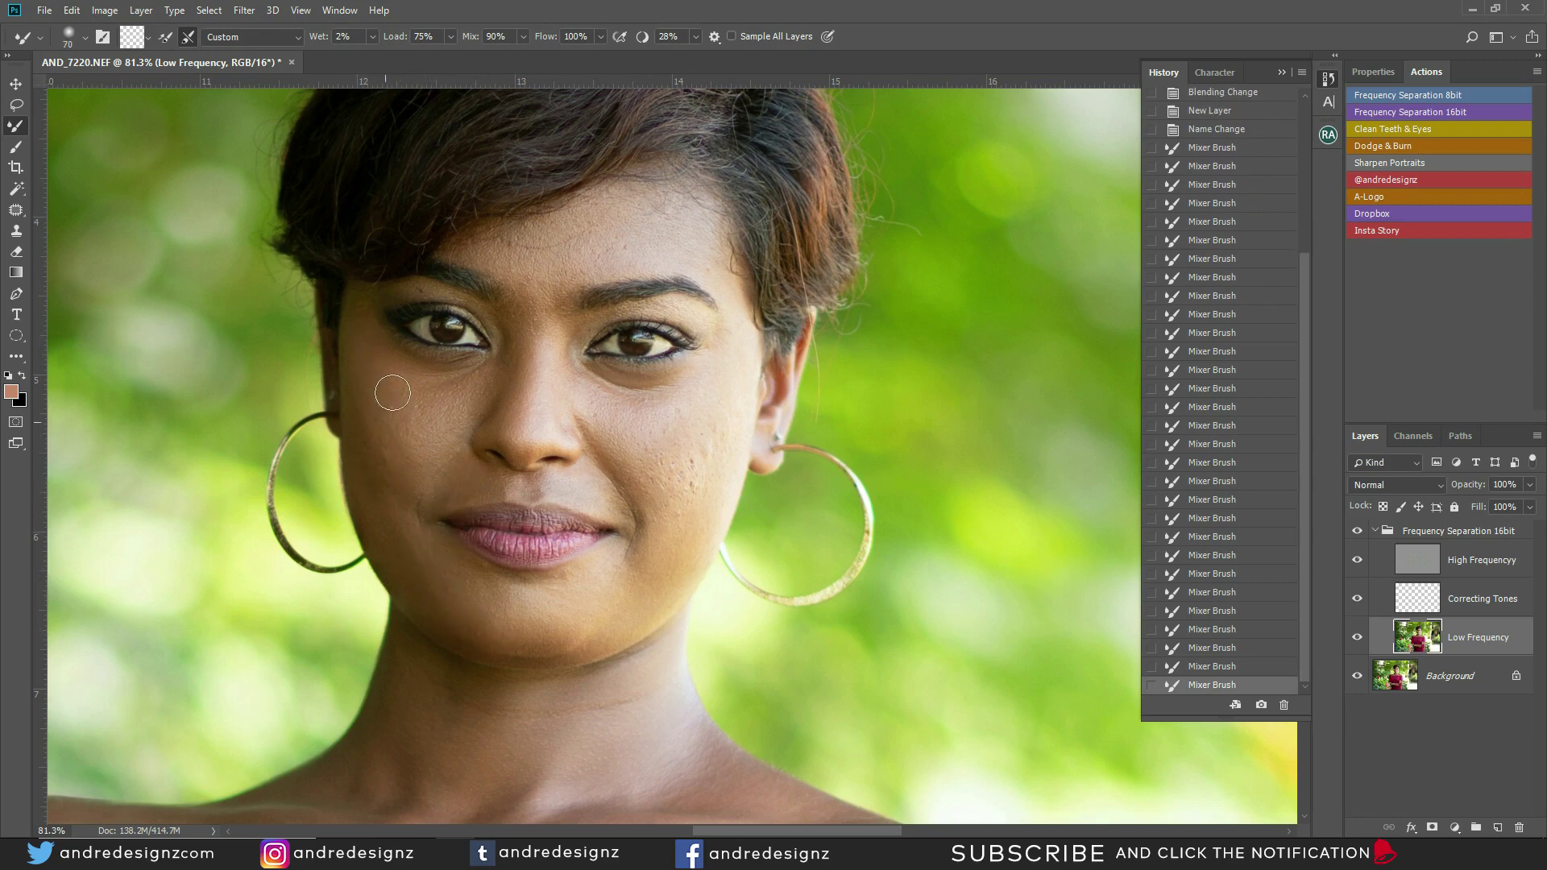
{"action": "left_click_drag", "start_coordinate": [478, 369], "coordinate": [446, 369]}
{"action": "mouse_move", "coordinate": [635, 233]}
{"action": "left_mouse_down"}
{"action": "mouse_move", "coordinate": [609, 235]}
{"action": "mouse_move", "coordinate": [653, 301]}
{"action": "left_mouse_up"}
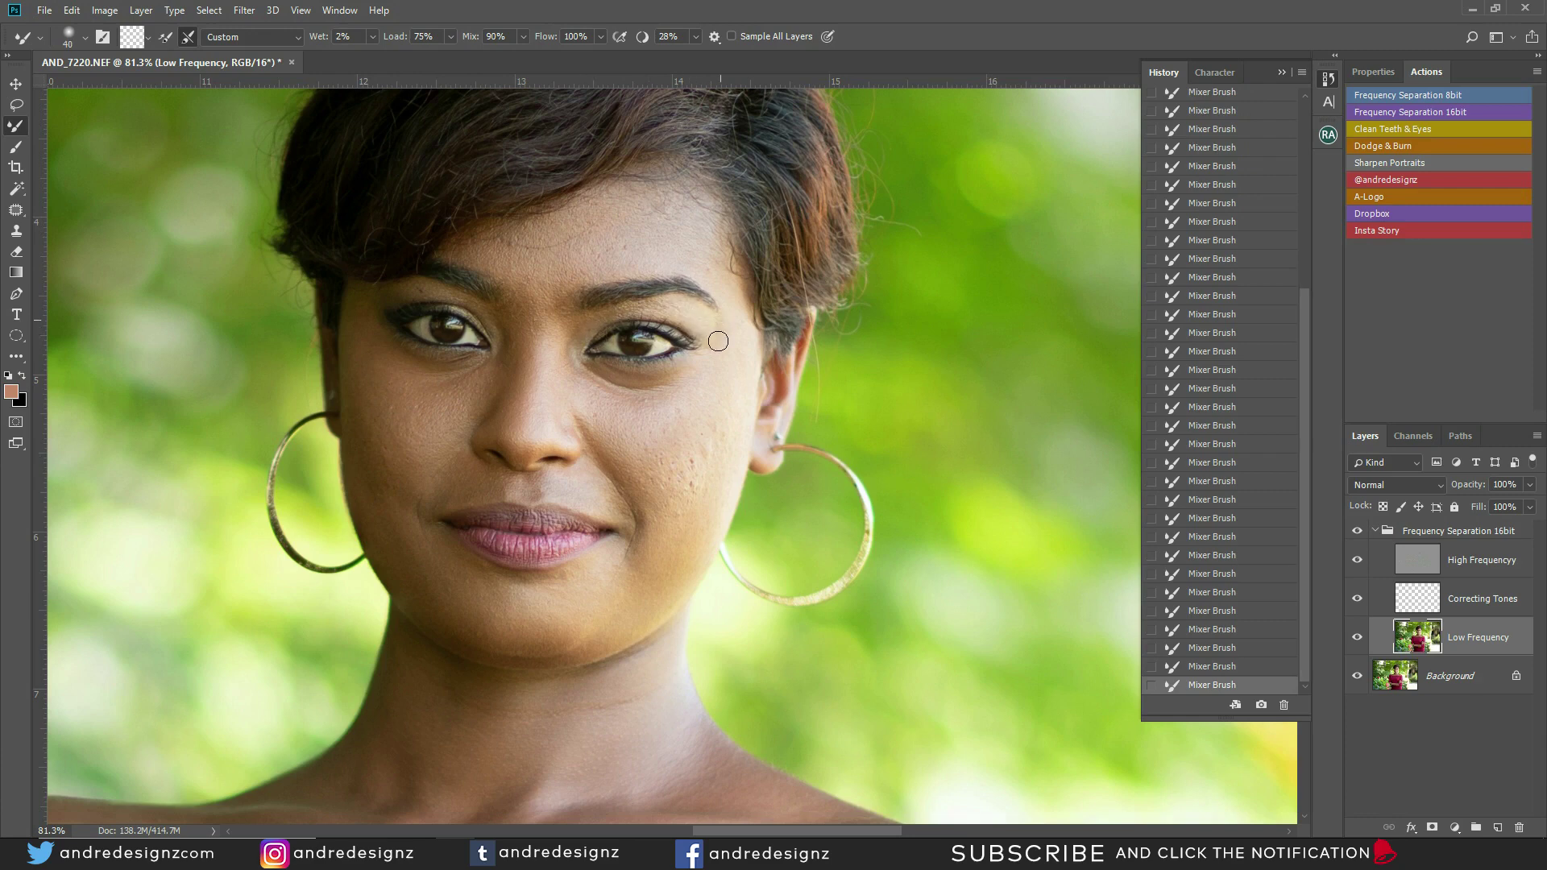
Step: Smooth the skin tones on the neck, collarbone and shoulder with the Mixer Brush at 100 px
{"action": "left_click_drag", "start_coordinate": [621, 560], "coordinate": [699, 280]}
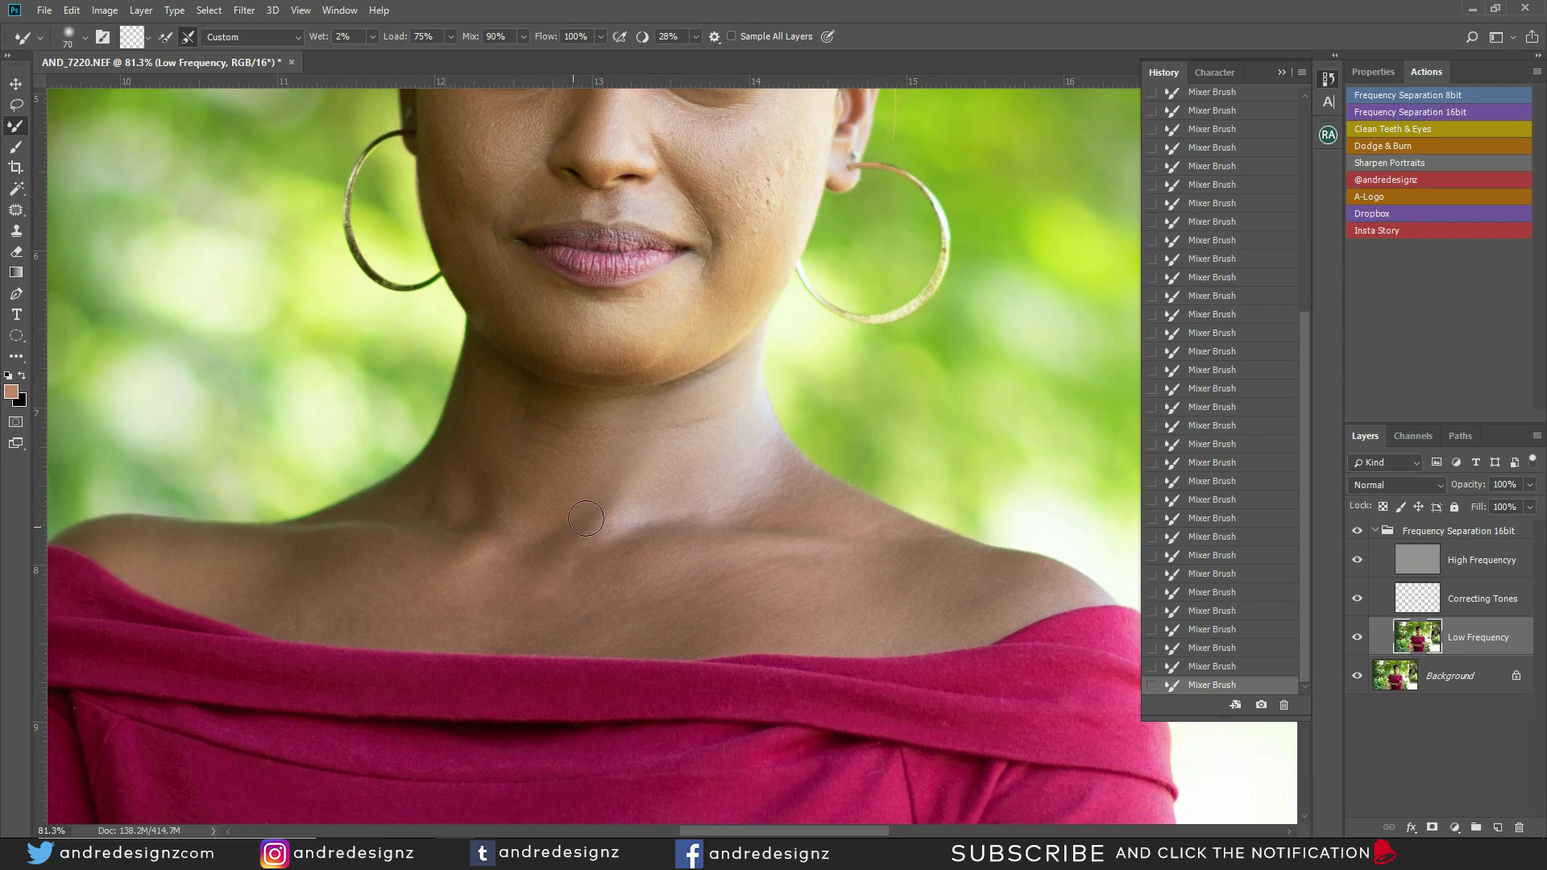
{"action": "key", "text": "bracketright"}
{"action": "key", "text": "bracketright"}
{"action": "mouse_move", "coordinate": [722, 419]}
{"action": "left_mouse_down"}
{"action": "mouse_move", "coordinate": [759, 473]}
{"action": "mouse_move", "coordinate": [700, 505]}
{"action": "mouse_move", "coordinate": [649, 493]}
{"action": "mouse_move", "coordinate": [711, 476]}
{"action": "mouse_move", "coordinate": [735, 504]}
{"action": "mouse_move", "coordinate": [780, 491]}
{"action": "mouse_move", "coordinate": [792, 476]}
{"action": "mouse_move", "coordinate": [756, 500]}
{"action": "mouse_move", "coordinate": [693, 501]}
{"action": "mouse_move", "coordinate": [580, 453]}
{"action": "mouse_move", "coordinate": [524, 408]}
{"action": "mouse_move", "coordinate": [510, 501]}
{"action": "mouse_move", "coordinate": [482, 381]}
{"action": "mouse_move", "coordinate": [459, 500]}
{"action": "mouse_move", "coordinate": [679, 449]}
{"action": "mouse_move", "coordinate": [670, 426]}
{"action": "mouse_move", "coordinate": [635, 490]}
{"action": "mouse_move", "coordinate": [628, 467]}
{"action": "mouse_move", "coordinate": [704, 445]}
{"action": "mouse_move", "coordinate": [627, 509]}
{"action": "mouse_move", "coordinate": [666, 521]}
{"action": "mouse_move", "coordinate": [708, 442]}
{"action": "mouse_move", "coordinate": [886, 599]}
{"action": "left_mouse_up"}
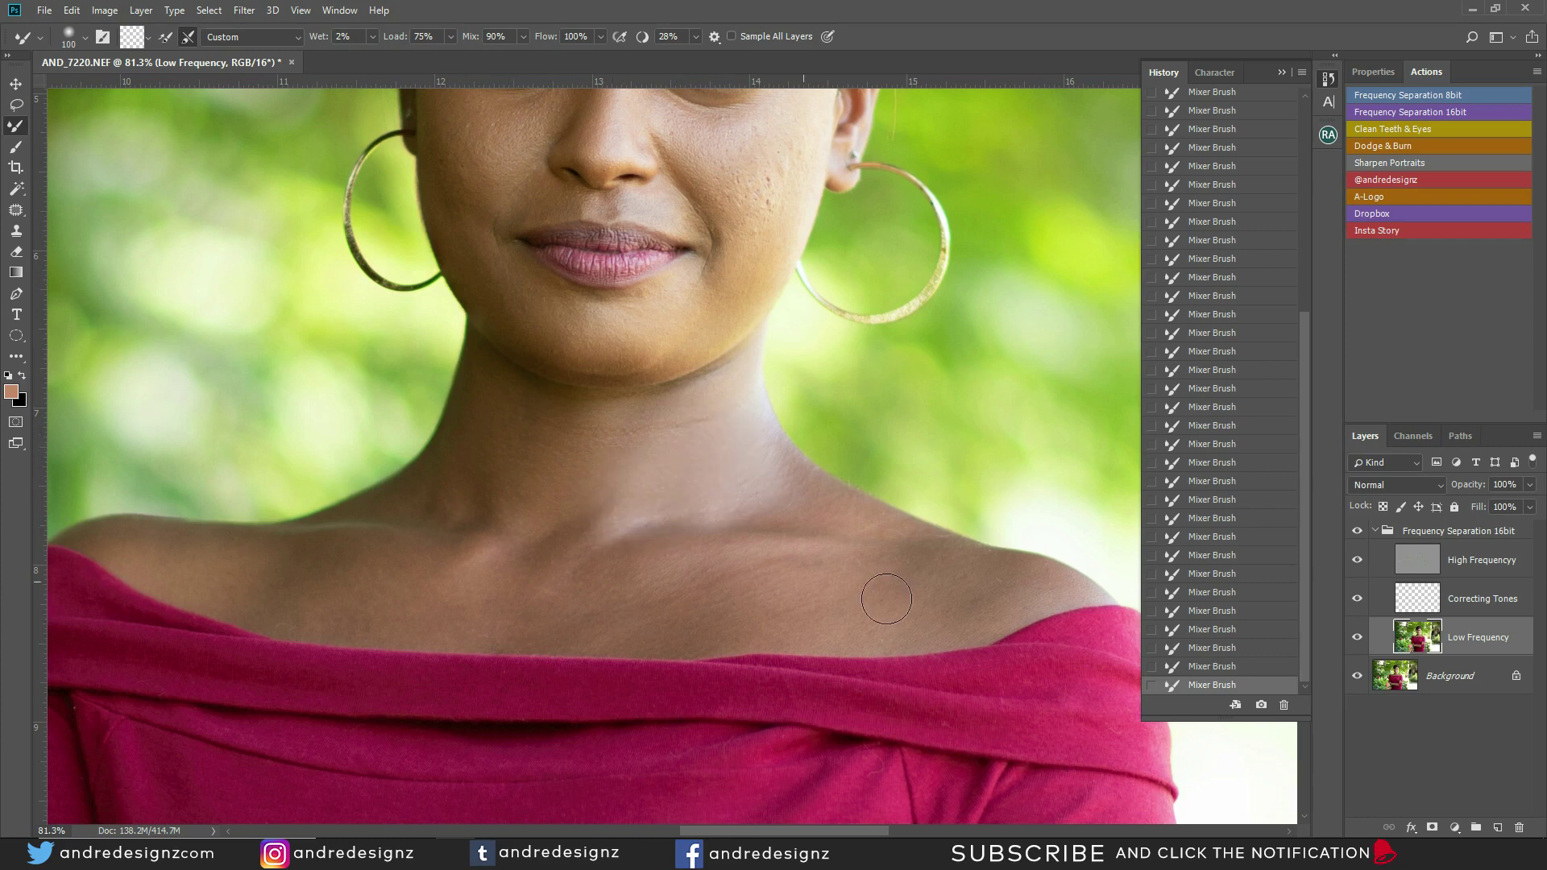
Step: Compare the neck and shoulders before and after the retouch by hiding and showing the Frequency Separation 16bit group
{"action": "left_click", "coordinate": [1357, 532]}
{"action": "left_click", "coordinate": [1358, 531]}
{"action": "left_click", "coordinate": [1354, 530]}
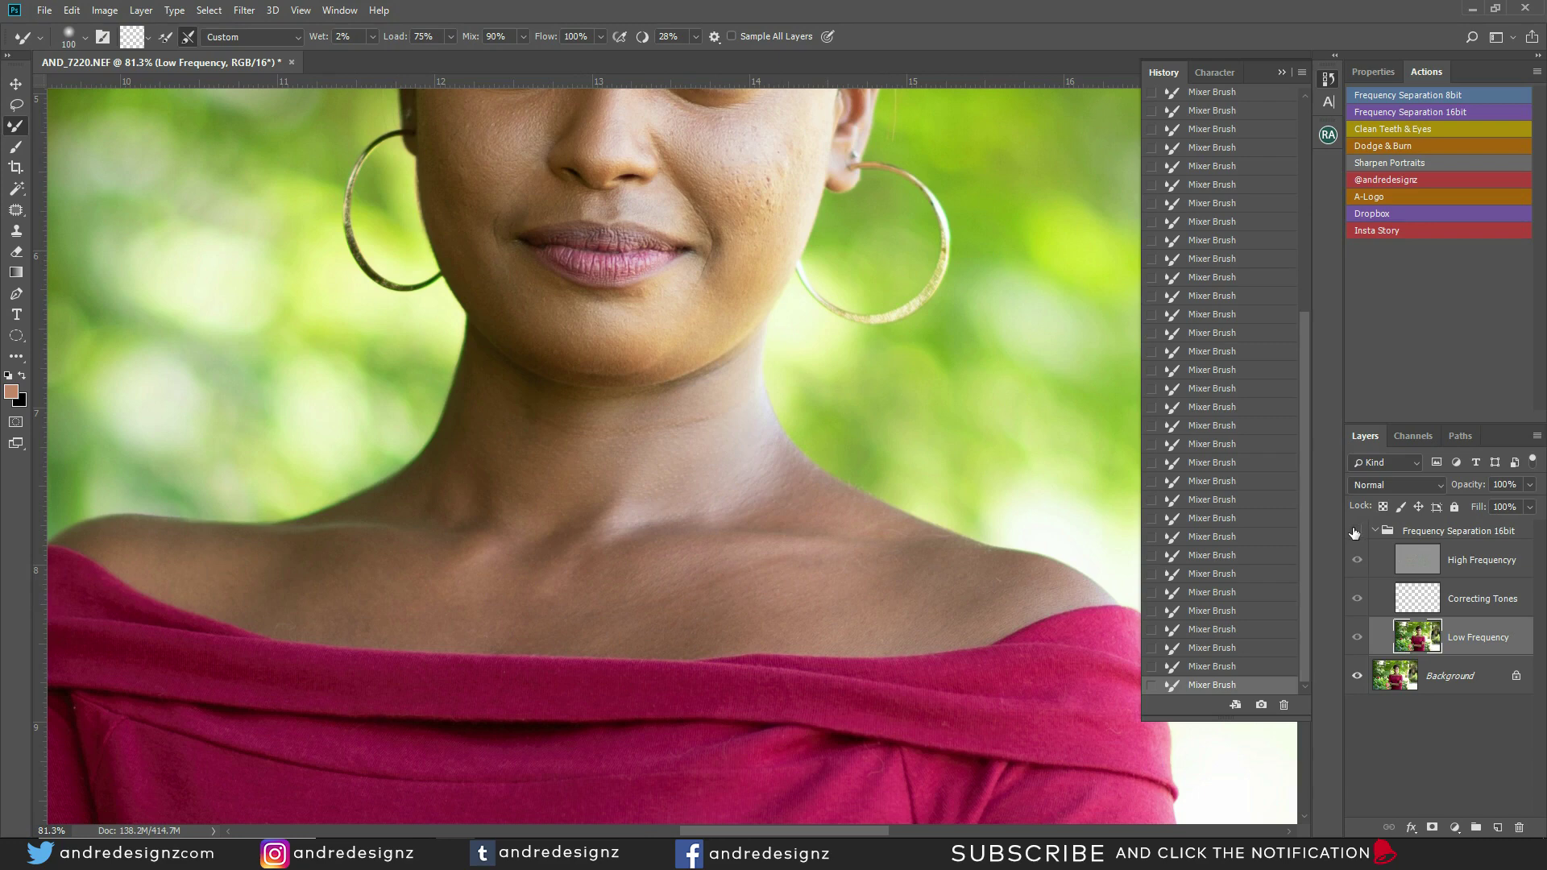
{"action": "left_click", "coordinate": [1354, 530]}
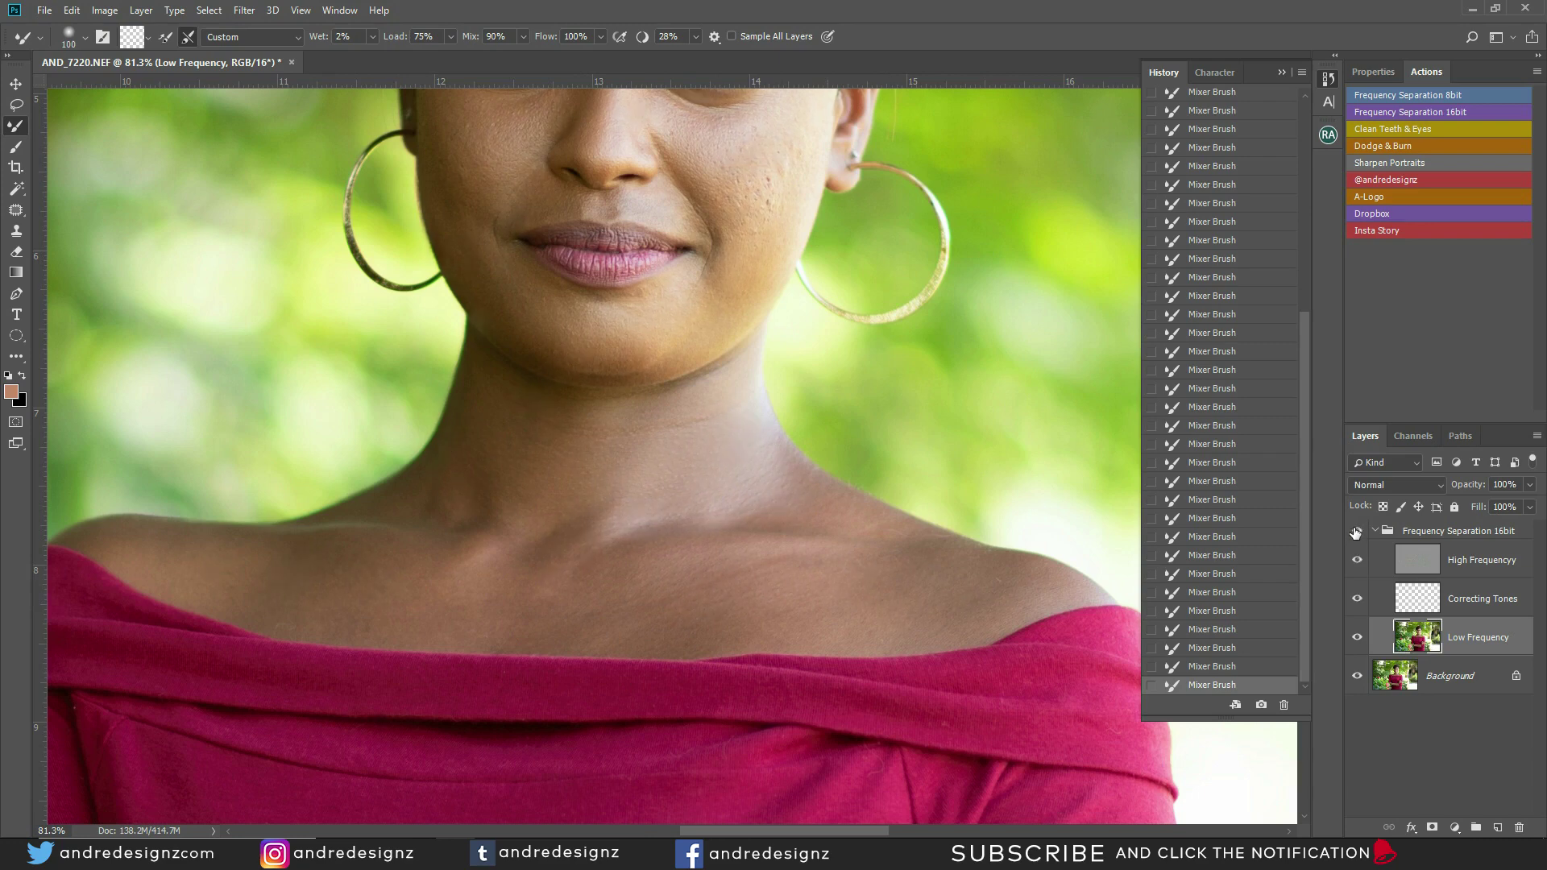
Step: Even out the dark patches on the crossed forearm with the Mixer Brush at 100 px
{"action": "scroll", "coordinate": [977, 524], "scroll_direction": "down", "scroll_amount": 5}
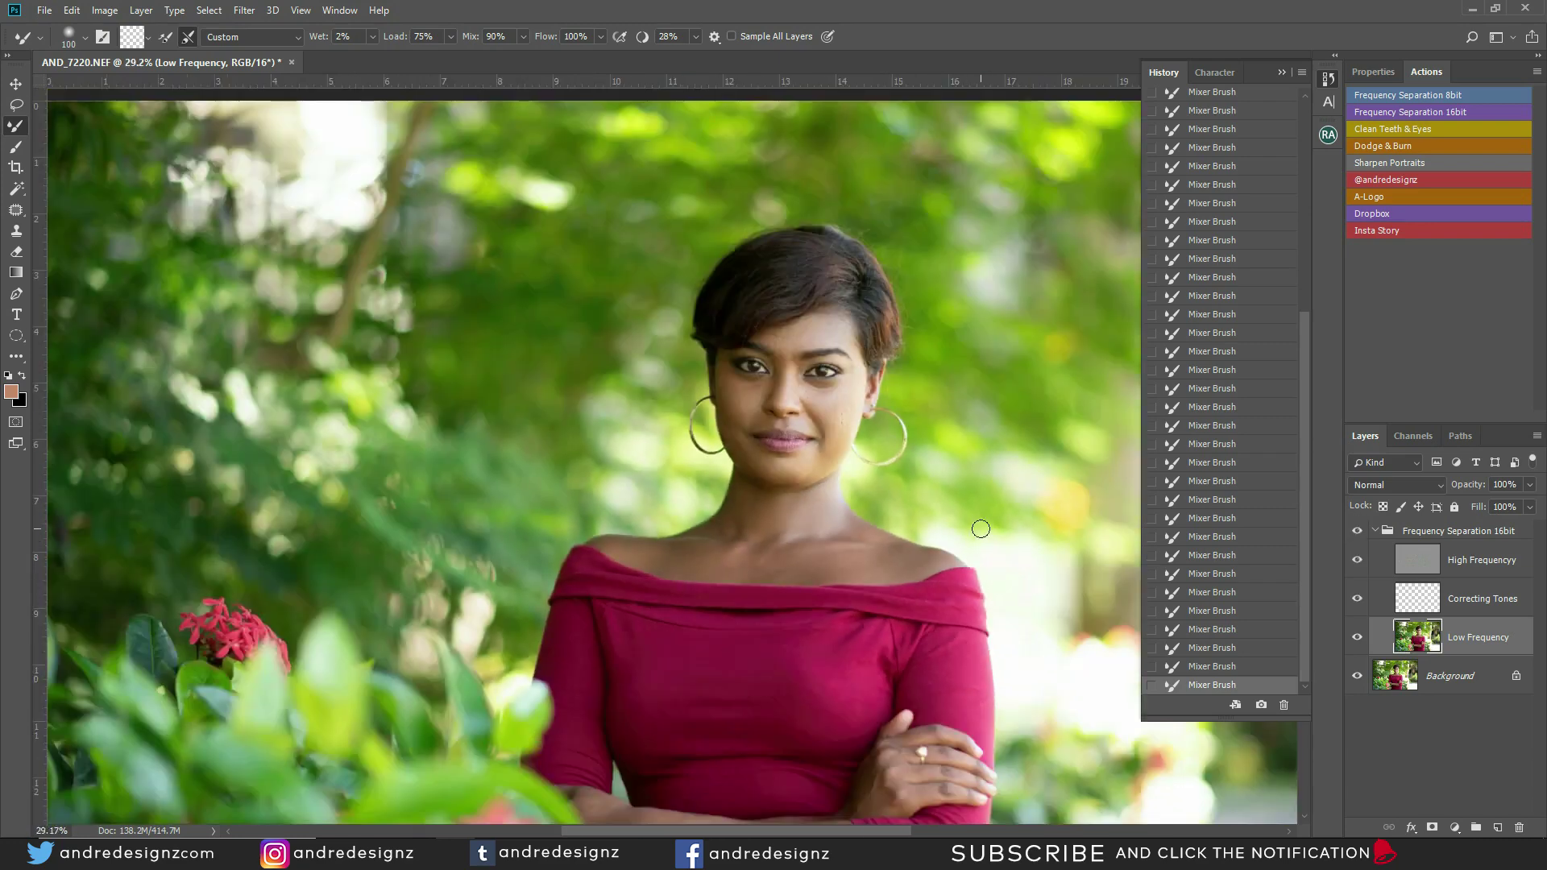
{"action": "scroll", "coordinate": [983, 533], "scroll_direction": "up", "scroll_amount": 1}
{"action": "scroll", "coordinate": [786, 689], "scroll_direction": "up", "scroll_amount": 3}
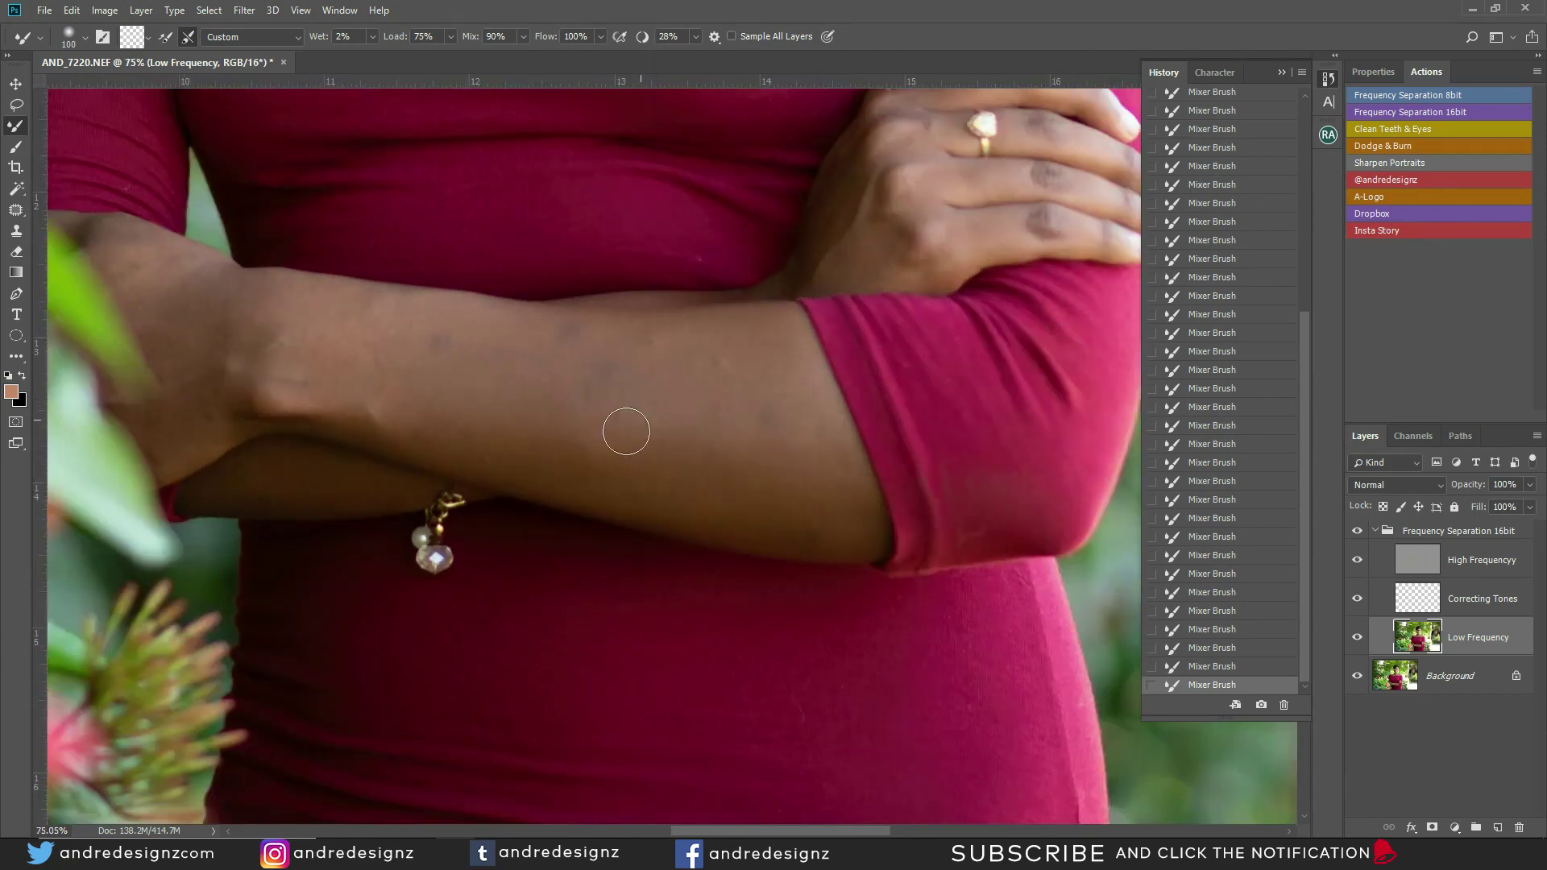
{"action": "left_click_drag", "start_coordinate": [435, 343], "coordinate": [484, 367]}
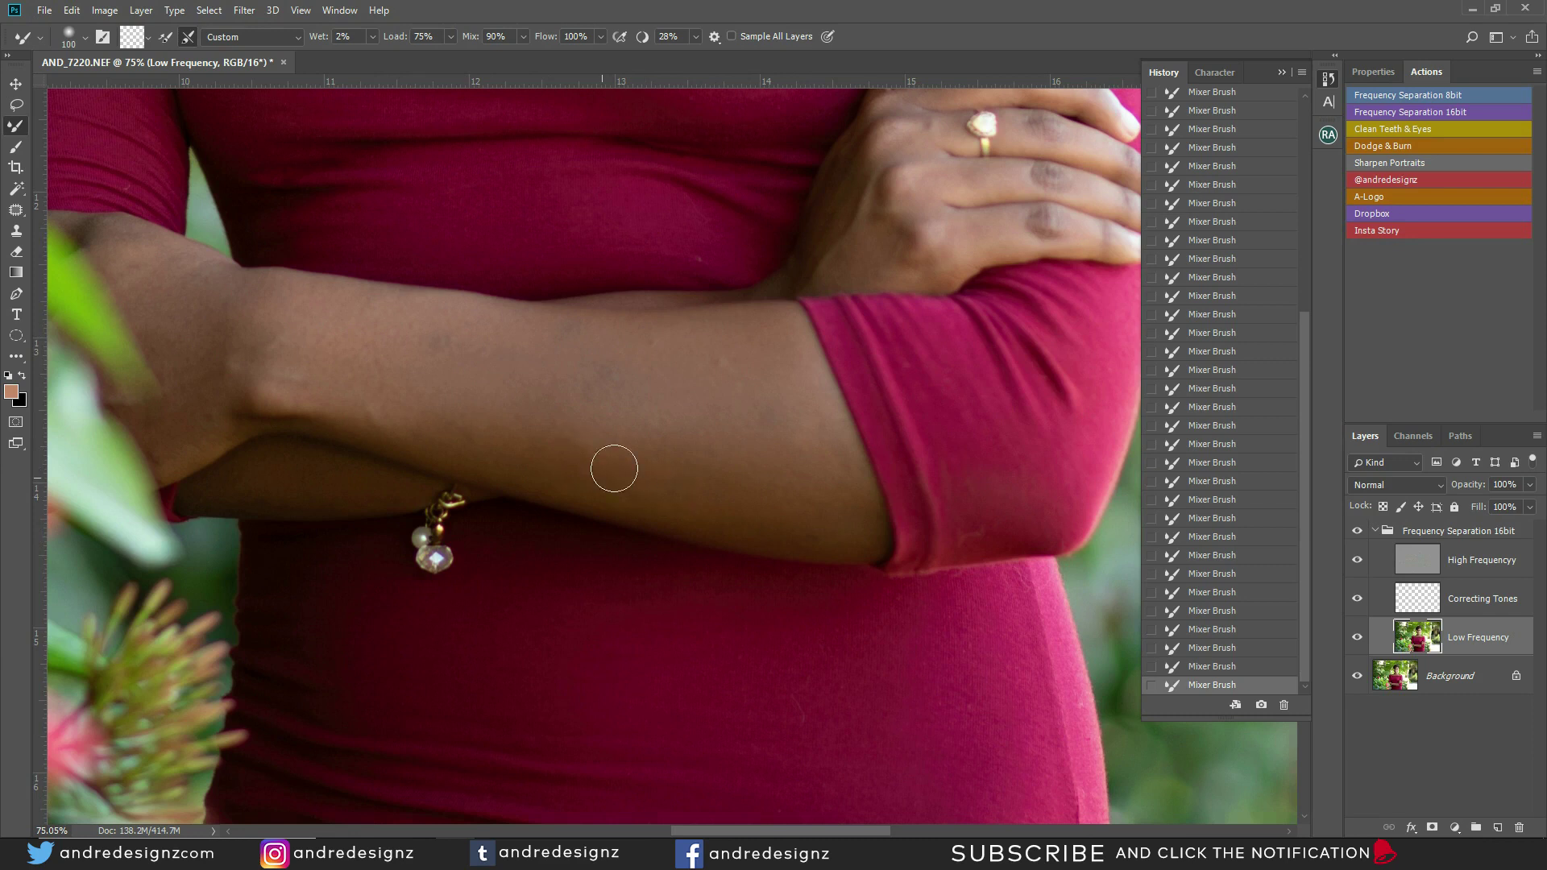
{"action": "left_click_drag", "start_coordinate": [660, 360], "coordinate": [423, 340]}
{"action": "left_click_drag", "start_coordinate": [675, 356], "coordinate": [593, 598]}
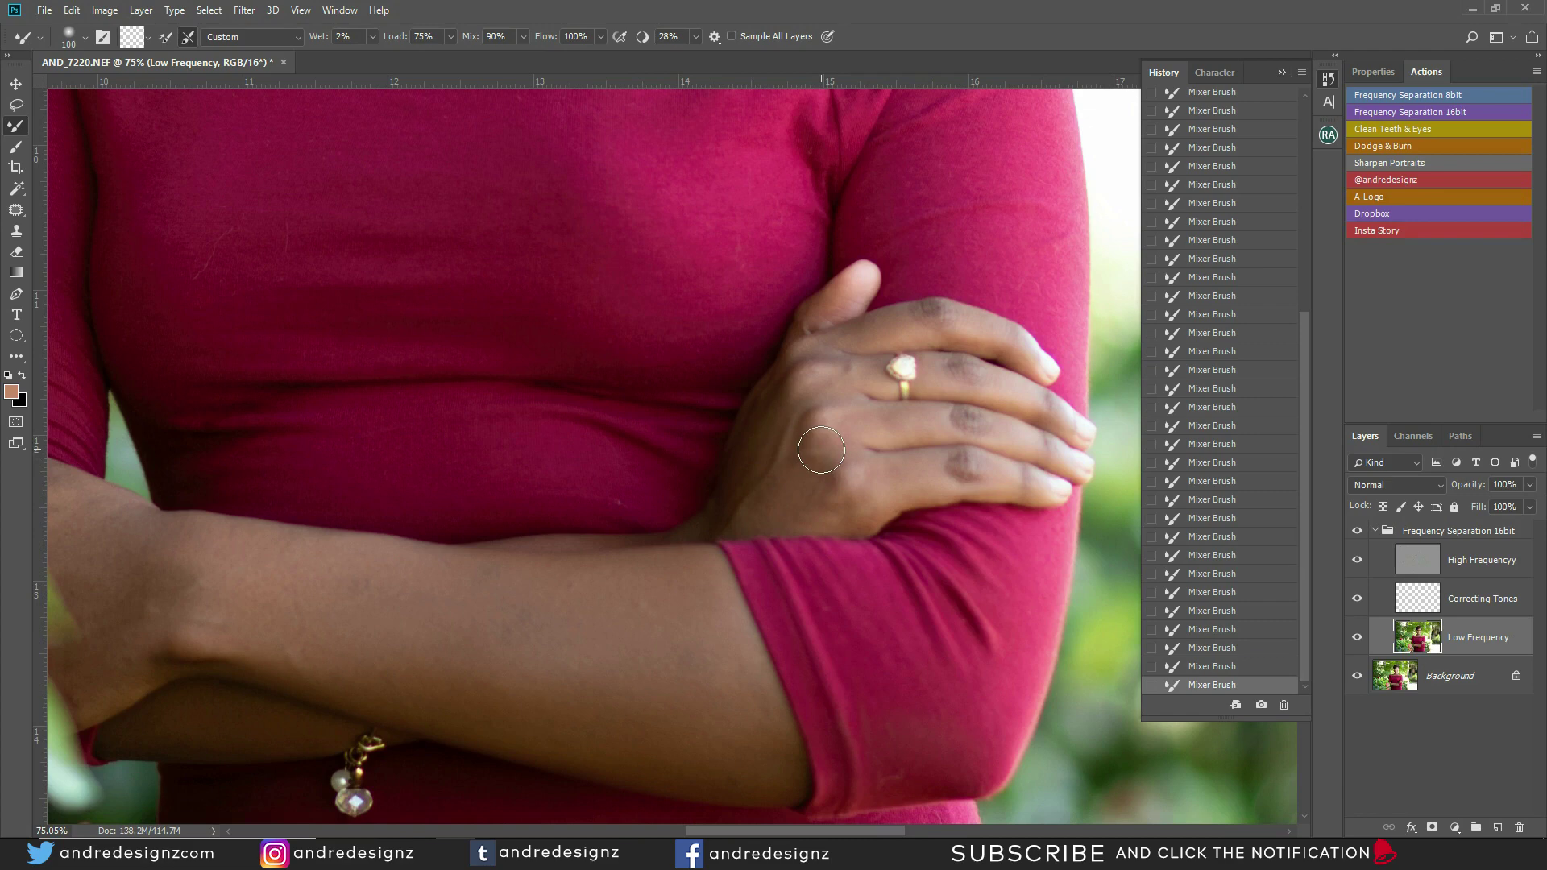
Step: Review the smoothed face, and switch to the High Frequencyy layer with the Clone Stamp tool
{"action": "key", "text": "ctrl+0"}
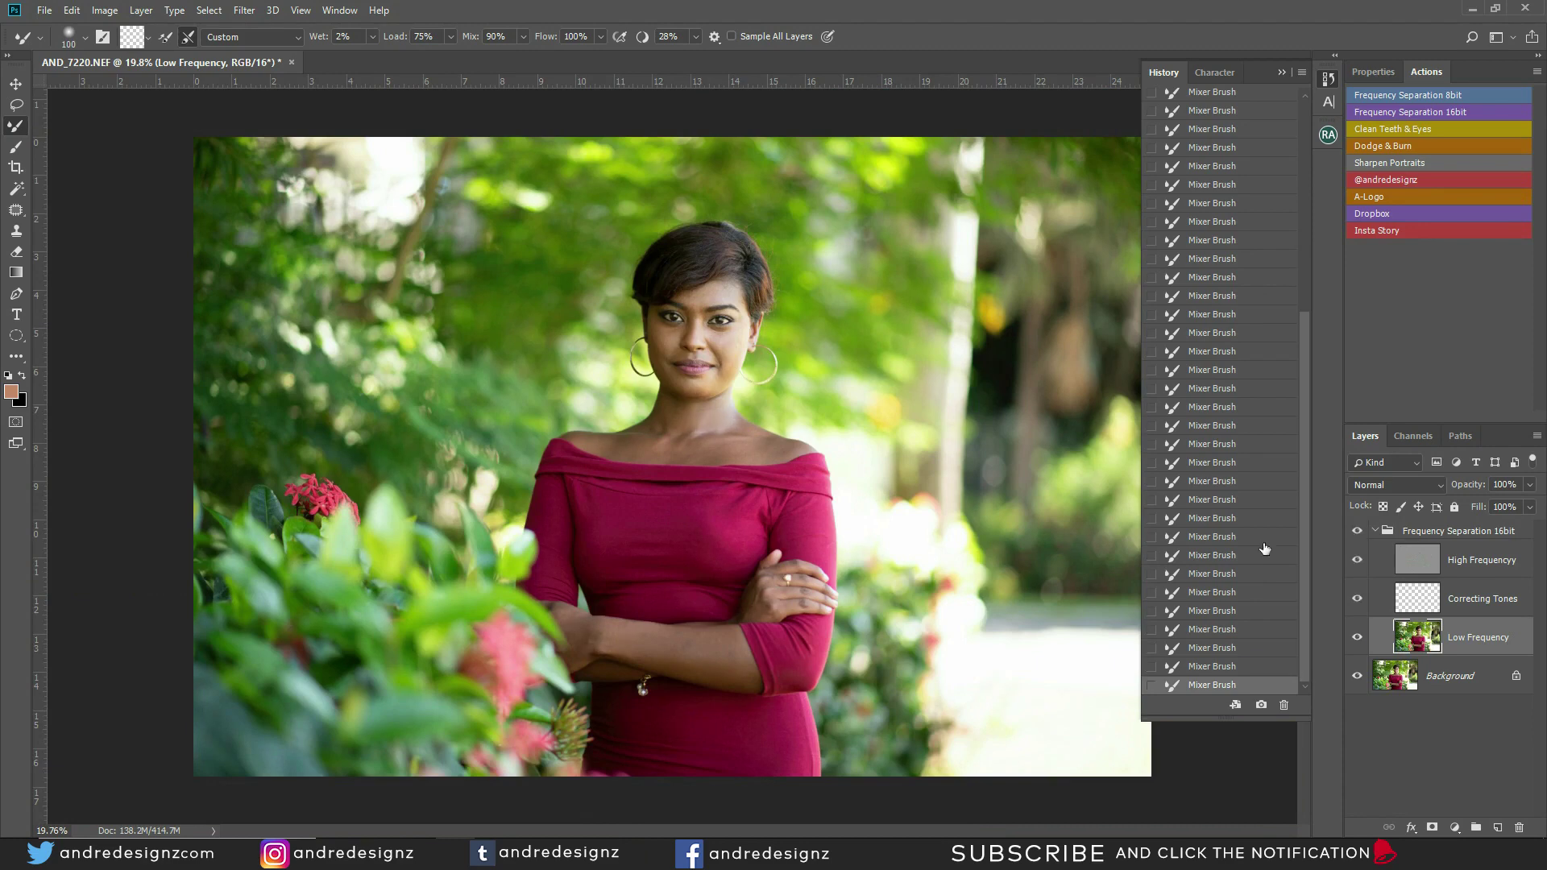
{"action": "scroll", "coordinate": [564, 530], "scroll_direction": "up", "scroll_amount": 6}
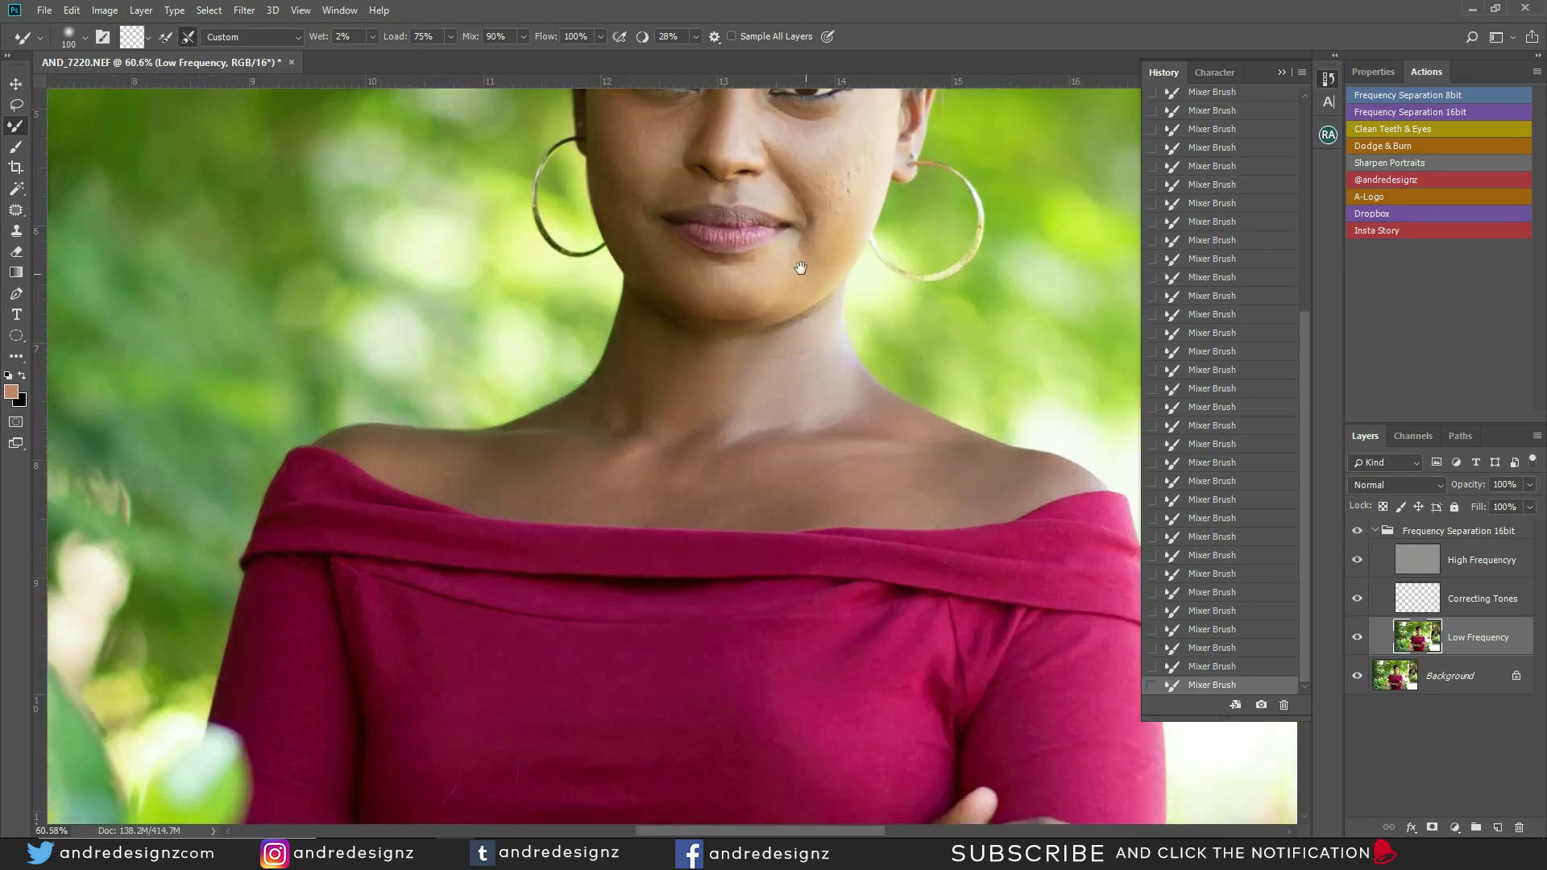
{"action": "left_click_drag", "start_coordinate": [797, 263], "coordinate": [478, 536]}
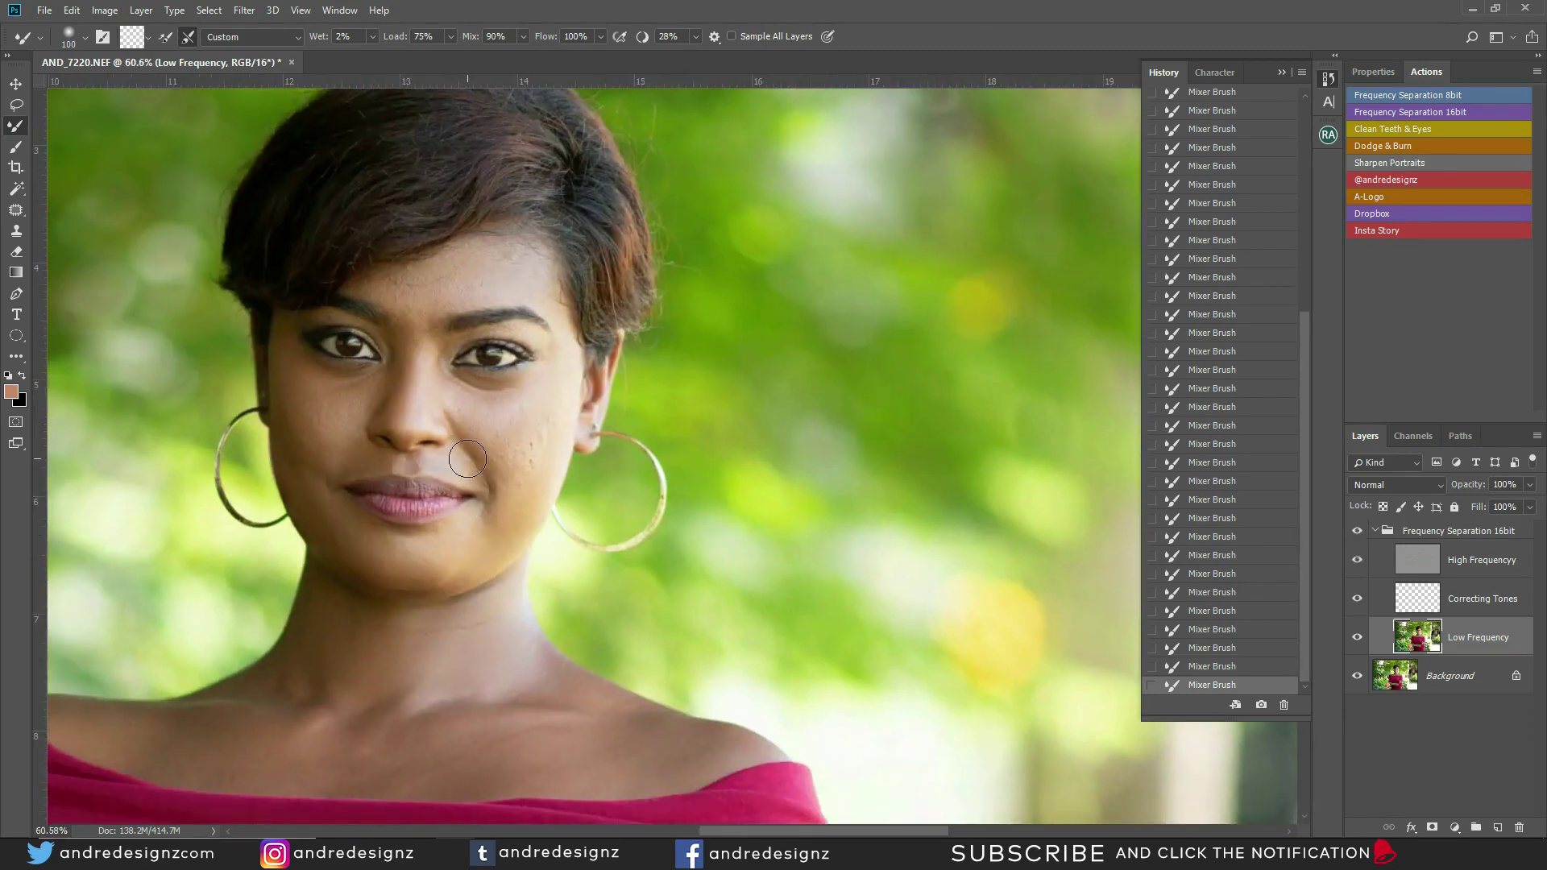
{"action": "scroll", "coordinate": [467, 459], "scroll_direction": "up", "scroll_amount": 3}
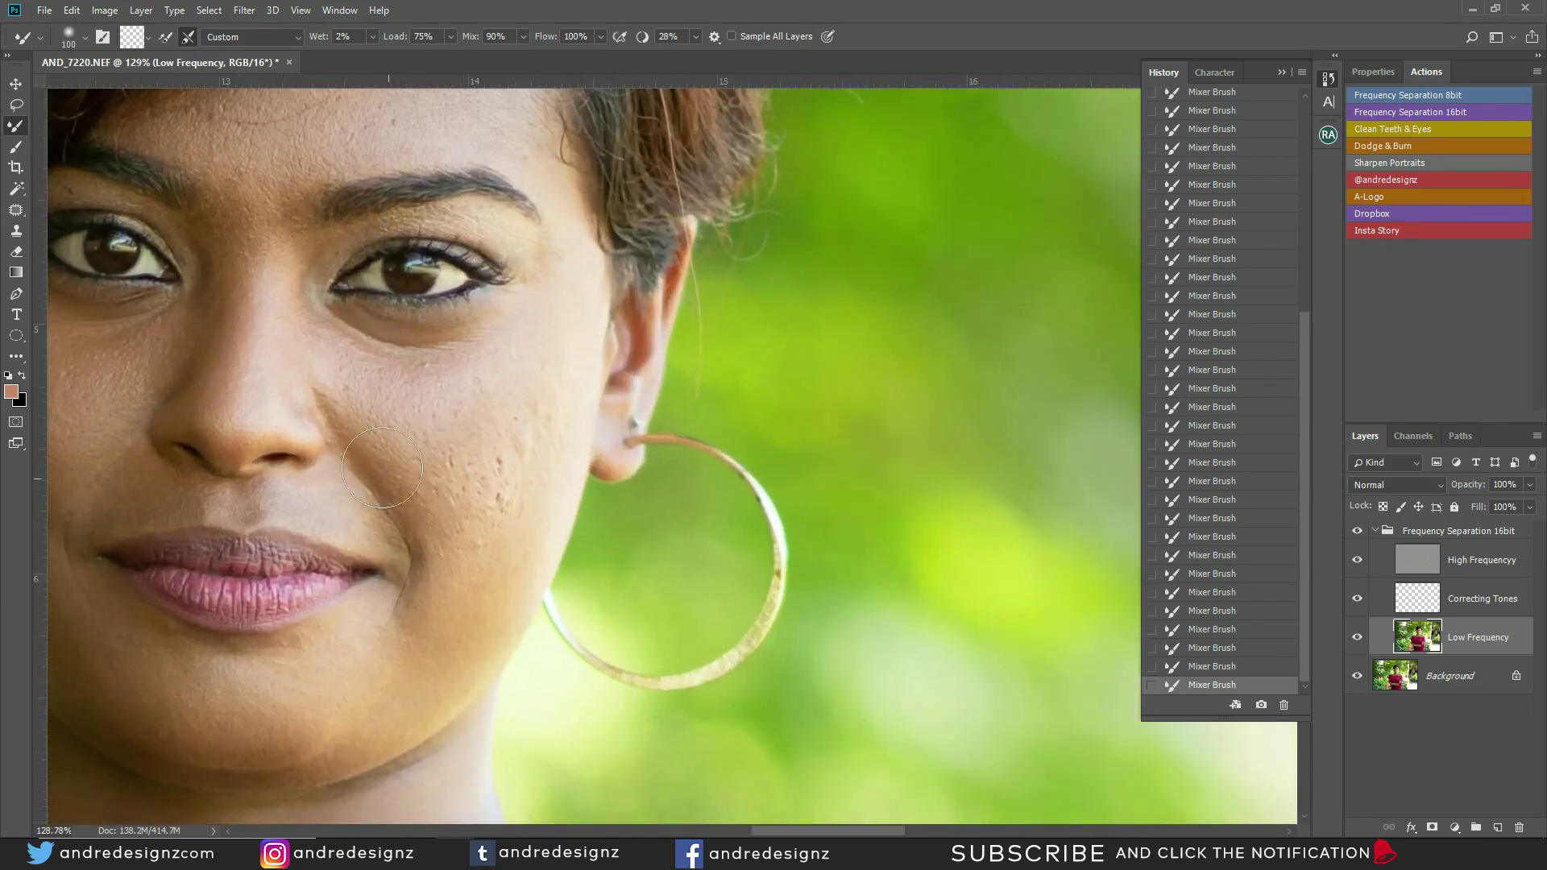
{"action": "scroll", "coordinate": [404, 381], "scroll_direction": "down", "scroll_amount": 2}
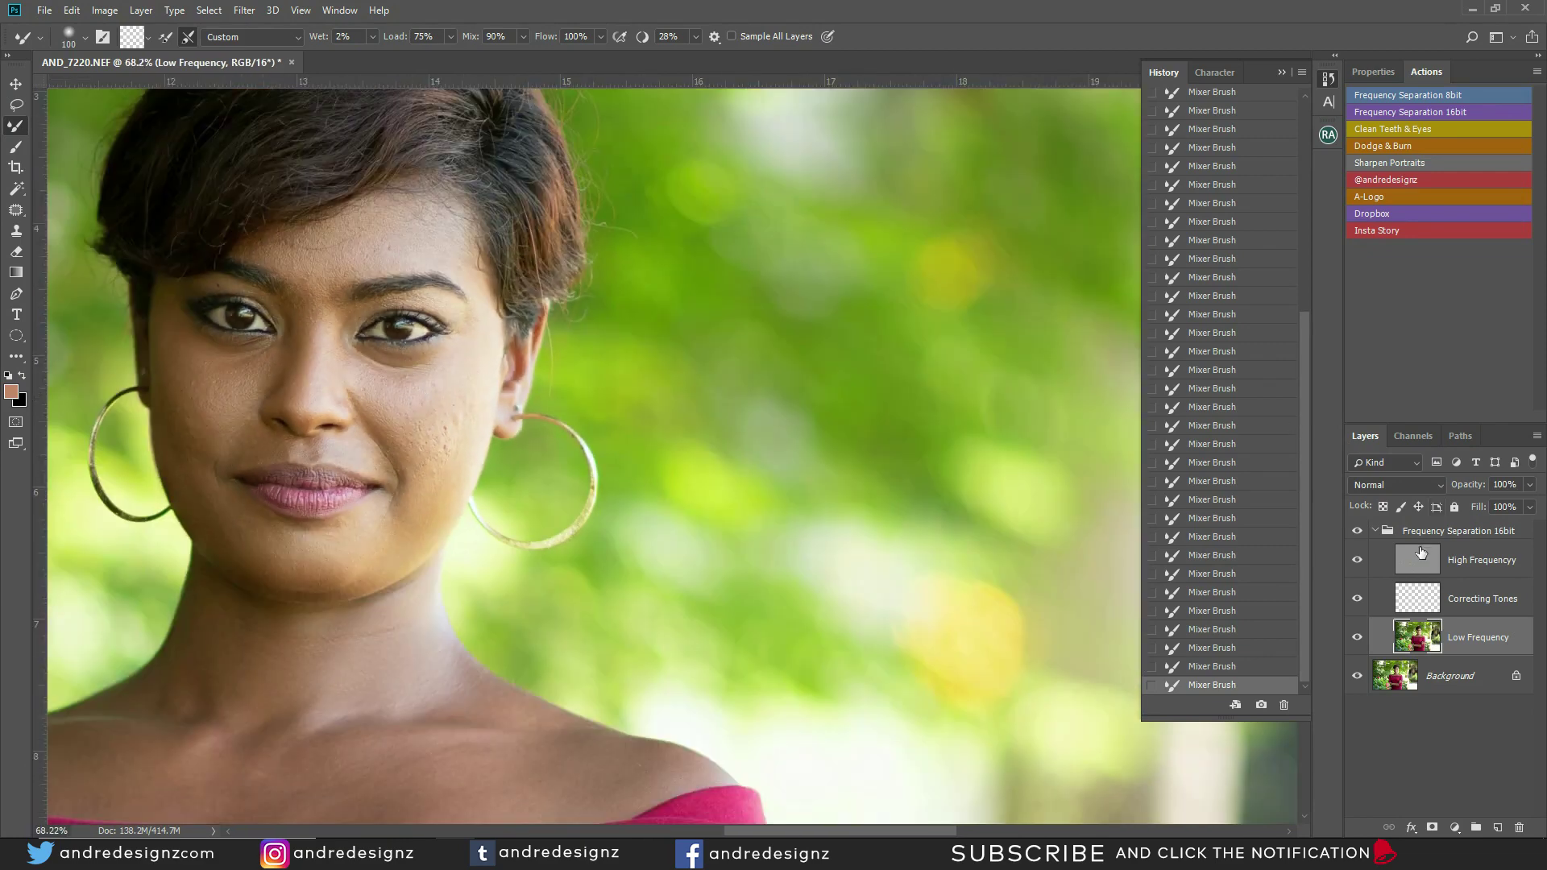
{"action": "left_click", "coordinate": [1405, 561]}
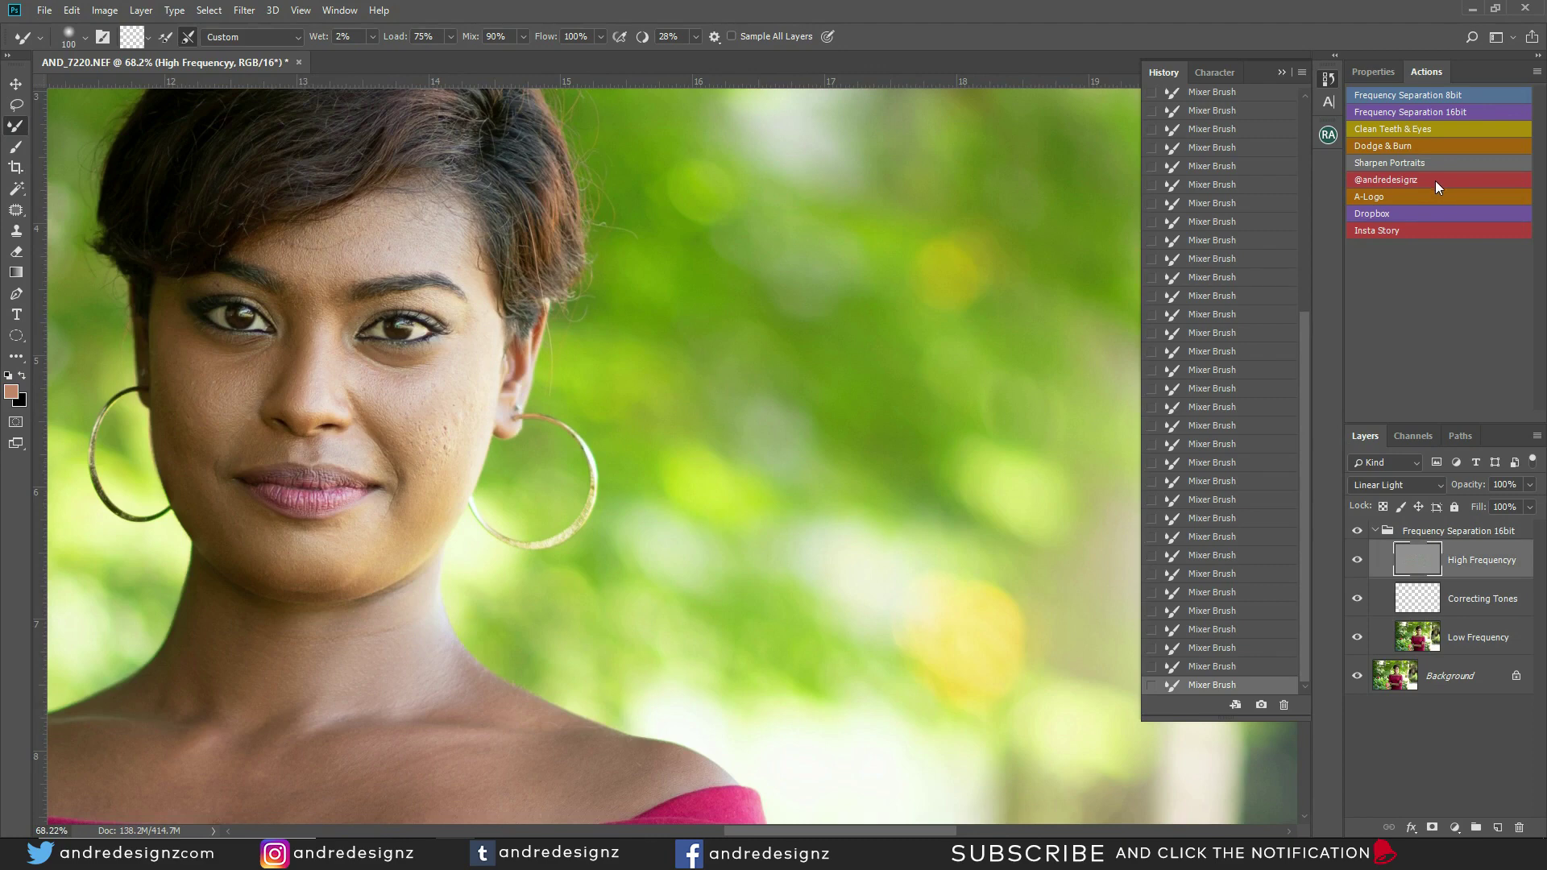
{"action": "left_click", "coordinate": [16, 232]}
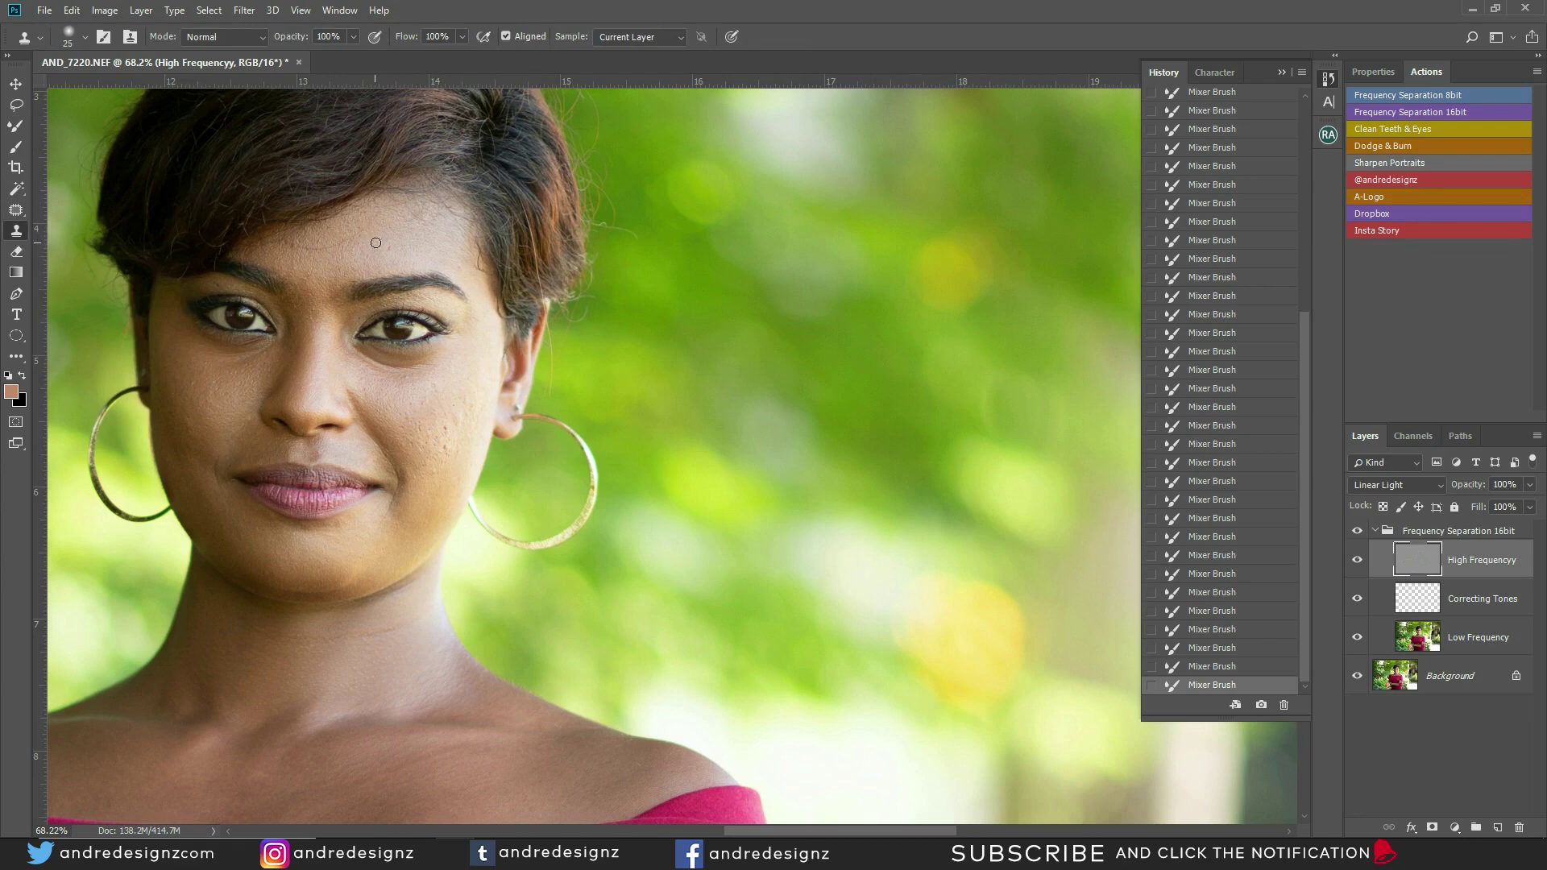
Step: Clone clean skin texture over the forehead's bumps and spots with the Clone Stamp at 25 px
{"action": "scroll", "coordinate": [367, 228], "scroll_direction": "down", "scroll_amount": 5}
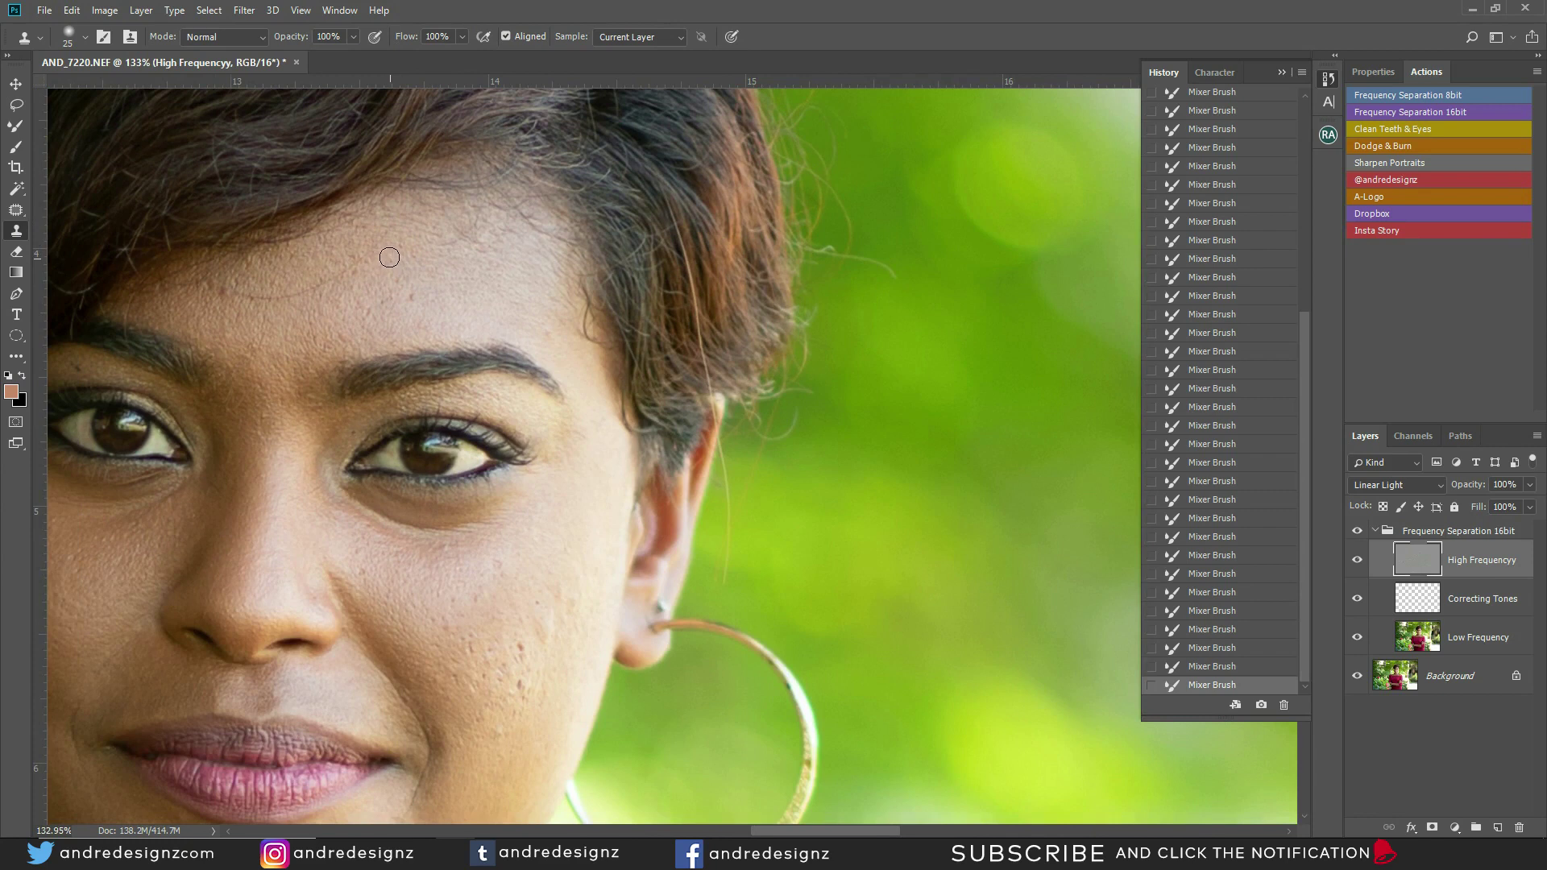
{"action": "left_click", "coordinate": [389, 257]}
{"action": "left_click", "coordinate": [743, 330]}
{"action": "left_click_drag", "start_coordinate": [373, 250], "coordinate": [369, 258]}
{"action": "left_click", "coordinate": [354, 271]}
{"action": "left_click", "coordinate": [216, 293]}
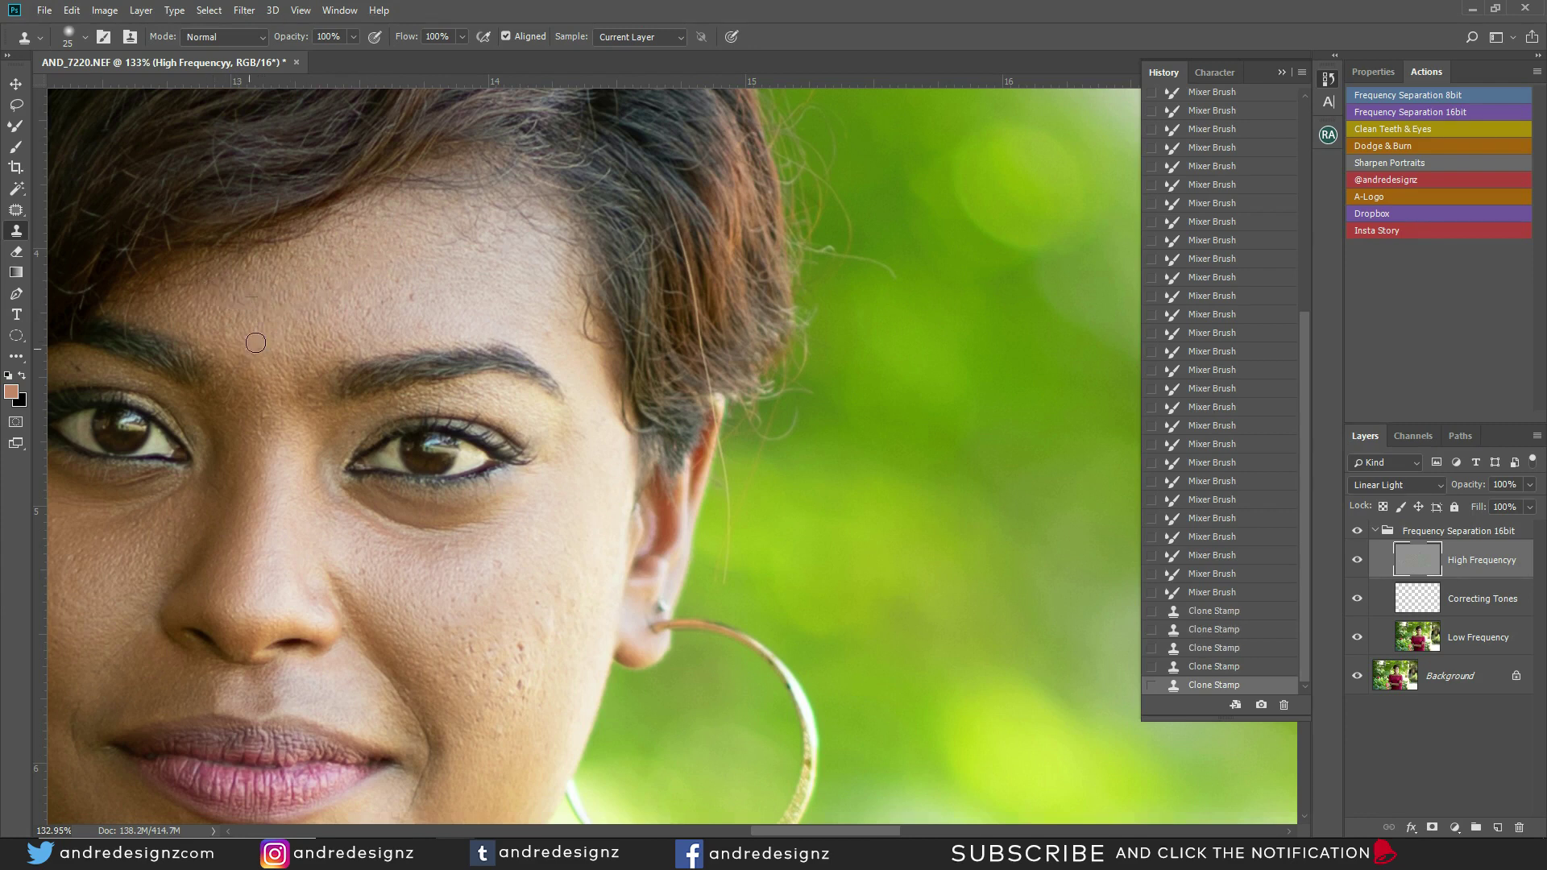
{"action": "left_click", "coordinate": [411, 294]}
{"action": "left_click", "coordinate": [567, 303]}
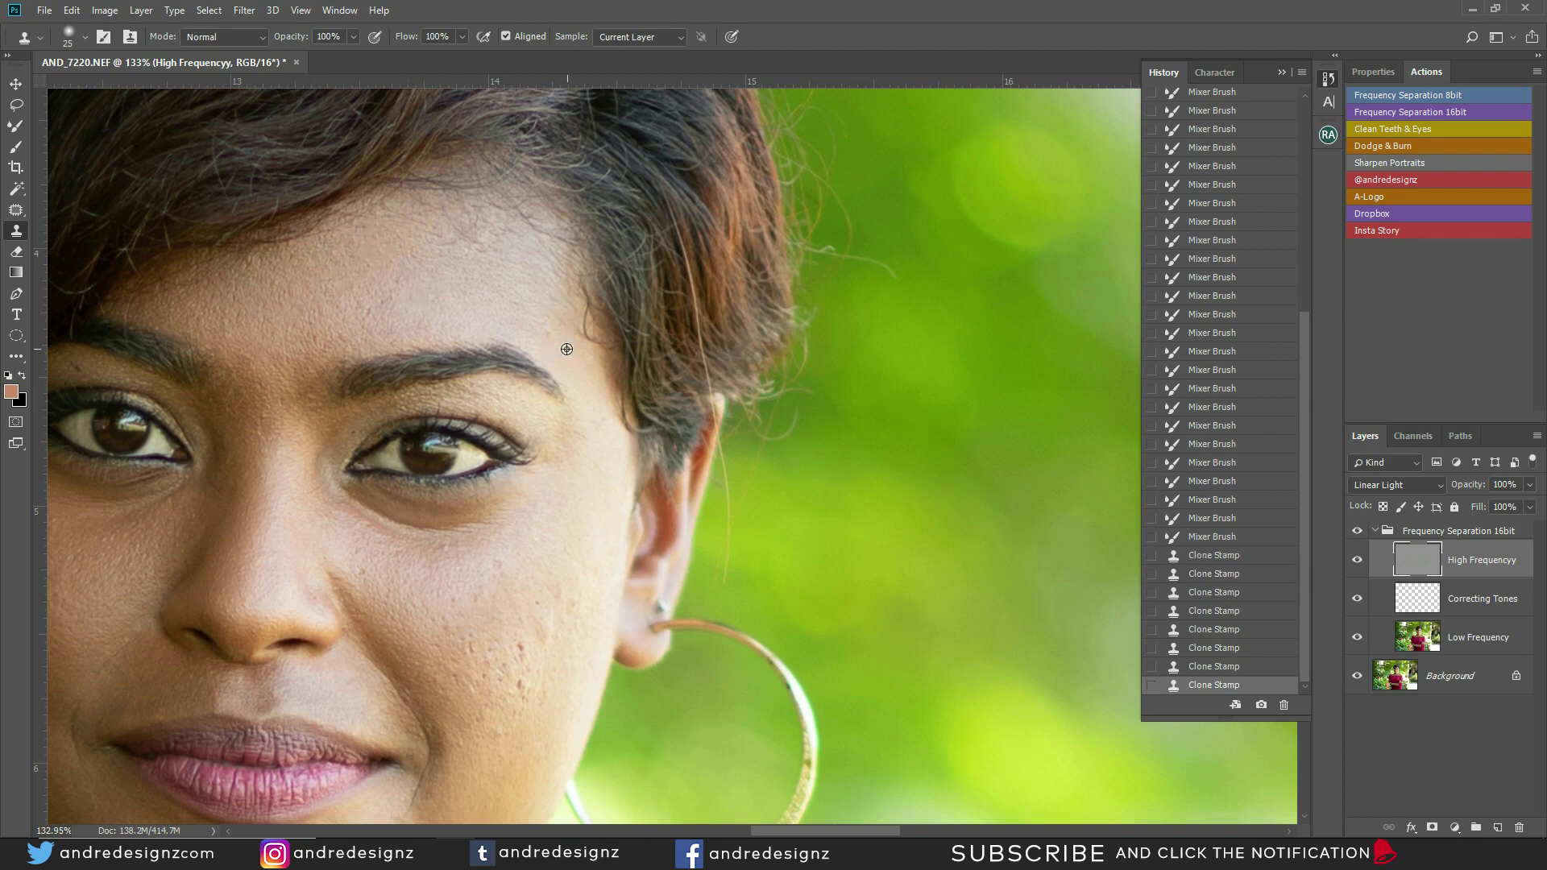
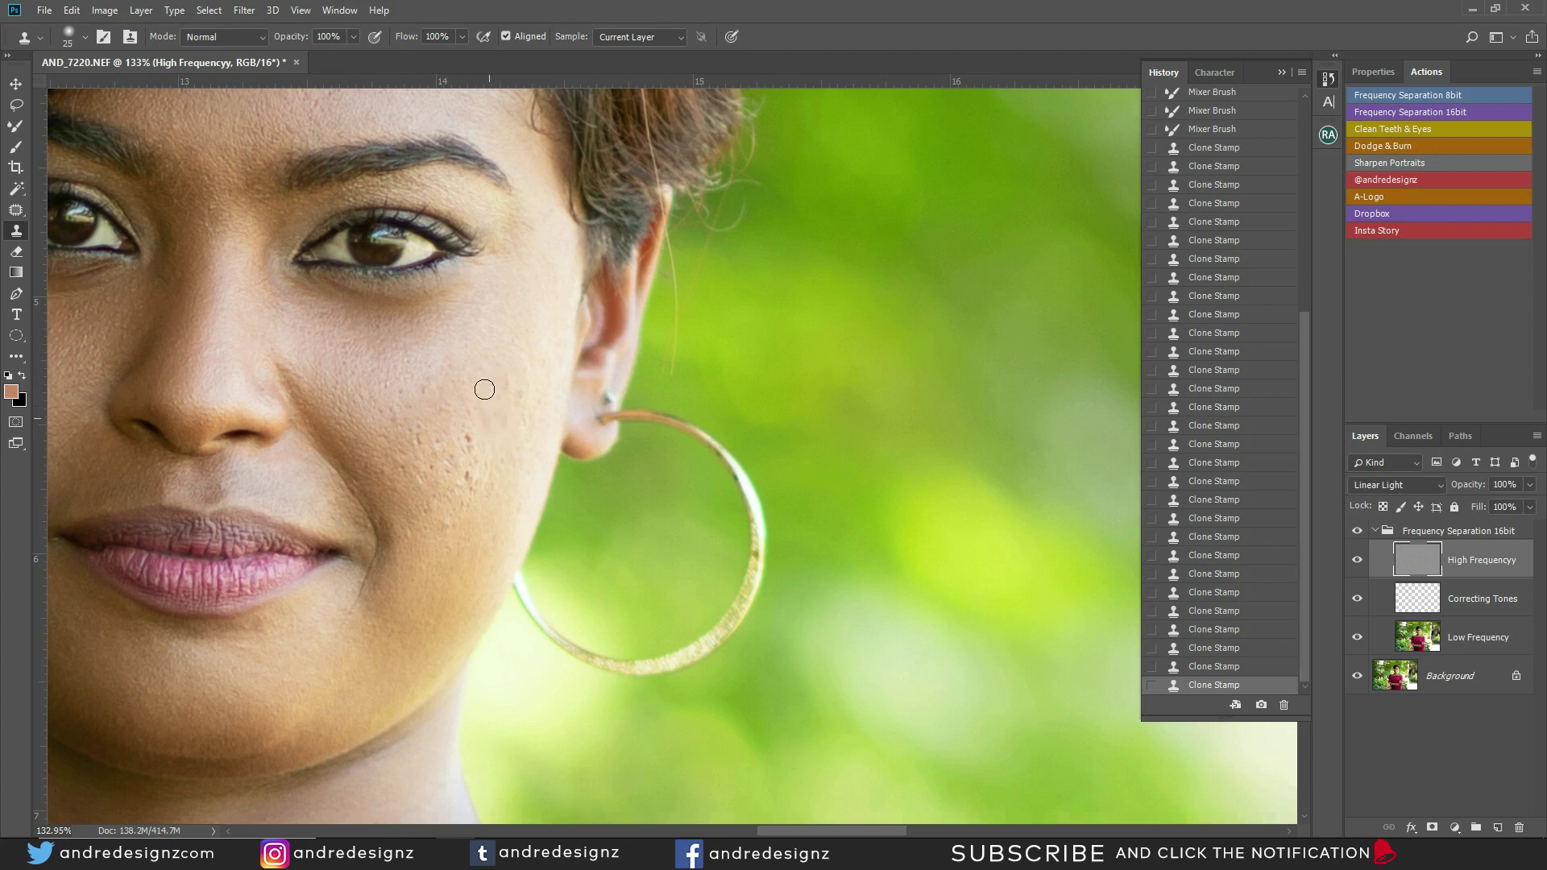
Step: Cover the acne marks on the blemished cheek with nearby clean texture using the 25 px Clone Stamp
{"action": "left_click", "coordinate": [510, 397]}
{"action": "left_click", "coordinate": [489, 364]}
{"action": "left_click", "coordinate": [508, 381]}
{"action": "left_click_drag", "start_coordinate": [459, 484], "coordinate": [450, 493]}
{"action": "left_click", "coordinate": [467, 471], "text": "alt"}
{"action": "mouse_move", "coordinate": [456, 444]}
{"action": "left_mouse_down"}
{"action": "mouse_move", "coordinate": [411, 439]}
{"action": "mouse_move", "coordinate": [441, 456]}
{"action": "left_mouse_up"}
{"action": "left_click", "coordinate": [414, 470], "text": "alt"}
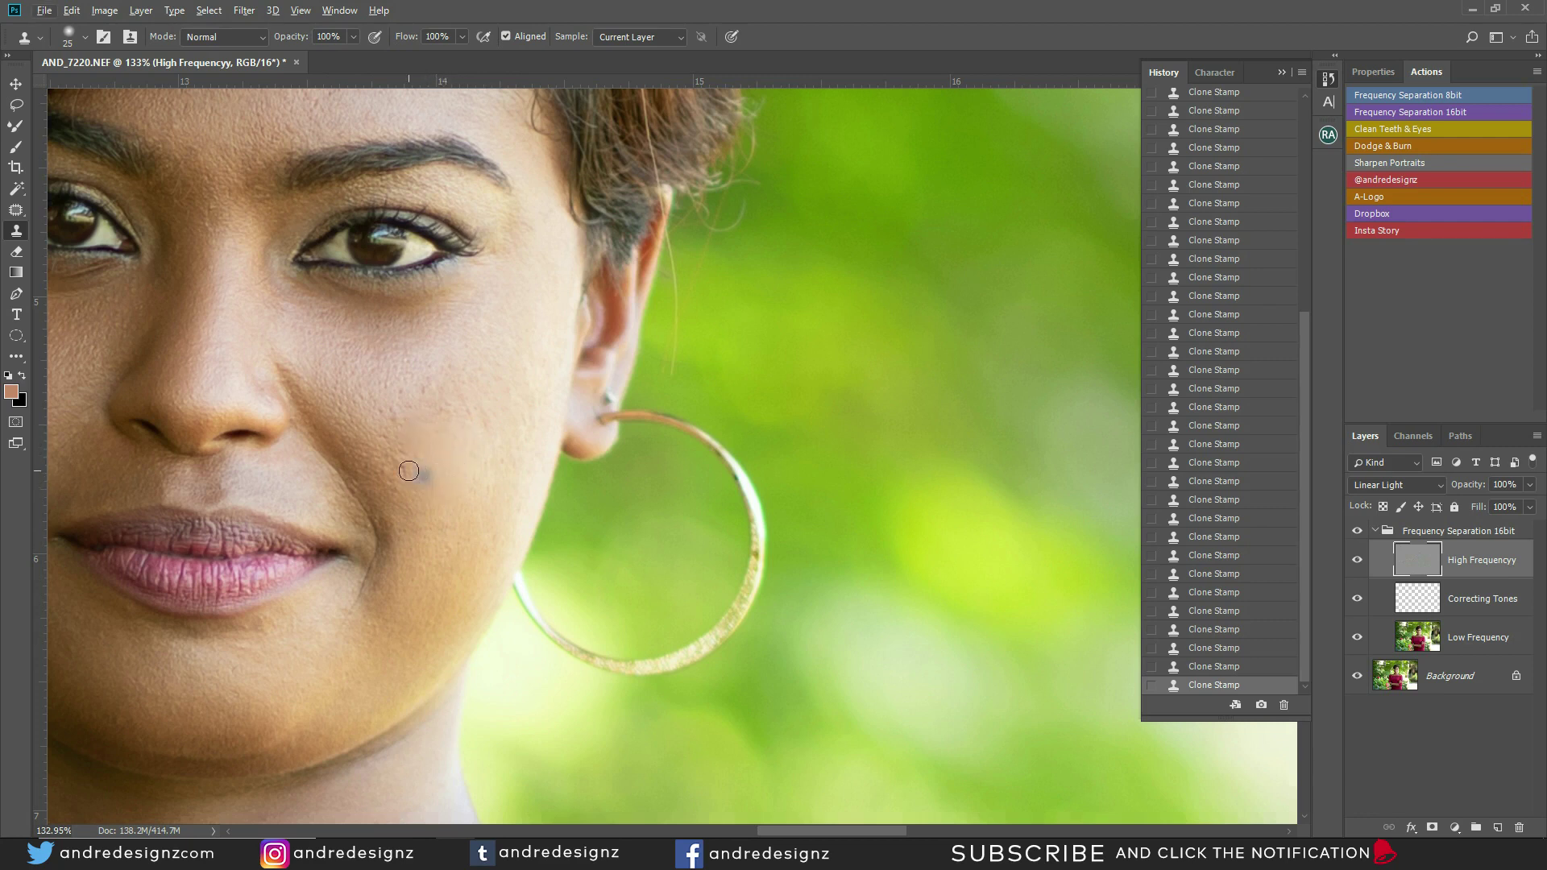
Step: Clone away the remaining small spots on the inner cheek and beside the smile line
{"action": "left_click", "coordinate": [465, 445]}
{"action": "left_click", "coordinate": [390, 401]}
{"action": "left_click_drag", "start_coordinate": [394, 409], "coordinate": [392, 388]}
{"action": "left_click", "coordinate": [459, 370]}
{"action": "left_click", "coordinate": [463, 366]}
{"action": "left_click_drag", "start_coordinate": [421, 462], "coordinate": [542, 314]}
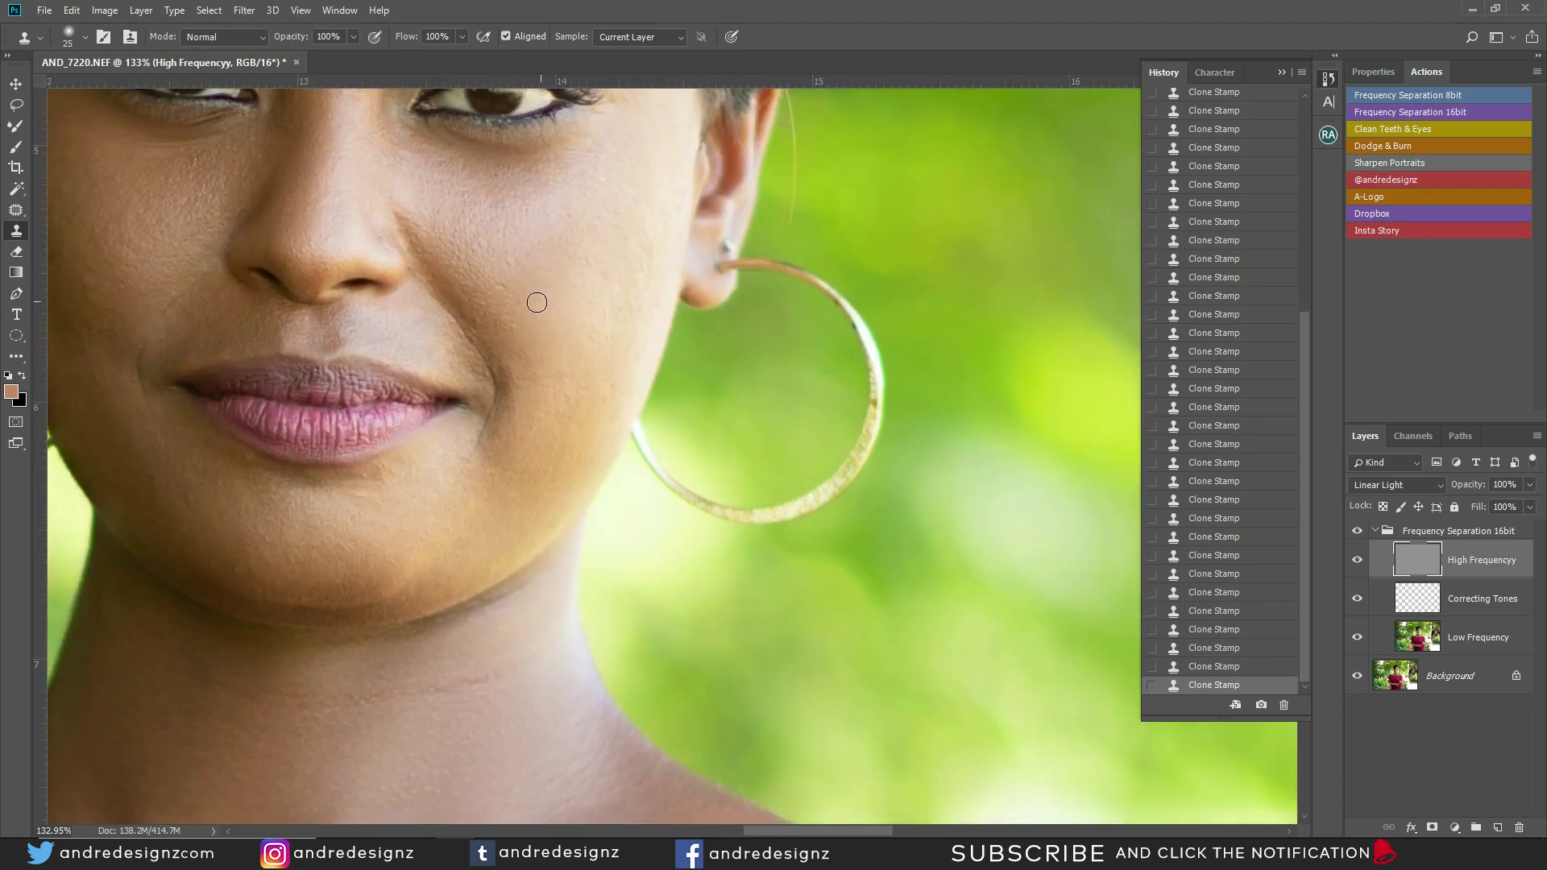
{"action": "left_click_drag", "start_coordinate": [518, 297], "coordinate": [501, 281]}
Step: Clone clean skin texture over the remaining small blemishes on the chin and below the lips with the 25 px Clone Stamp
{"action": "scroll", "coordinate": [515, 290], "scroll_direction": "down", "scroll_amount": 5}
{"action": "scroll", "coordinate": [528, 376], "scroll_direction": "down", "scroll_amount": 2}
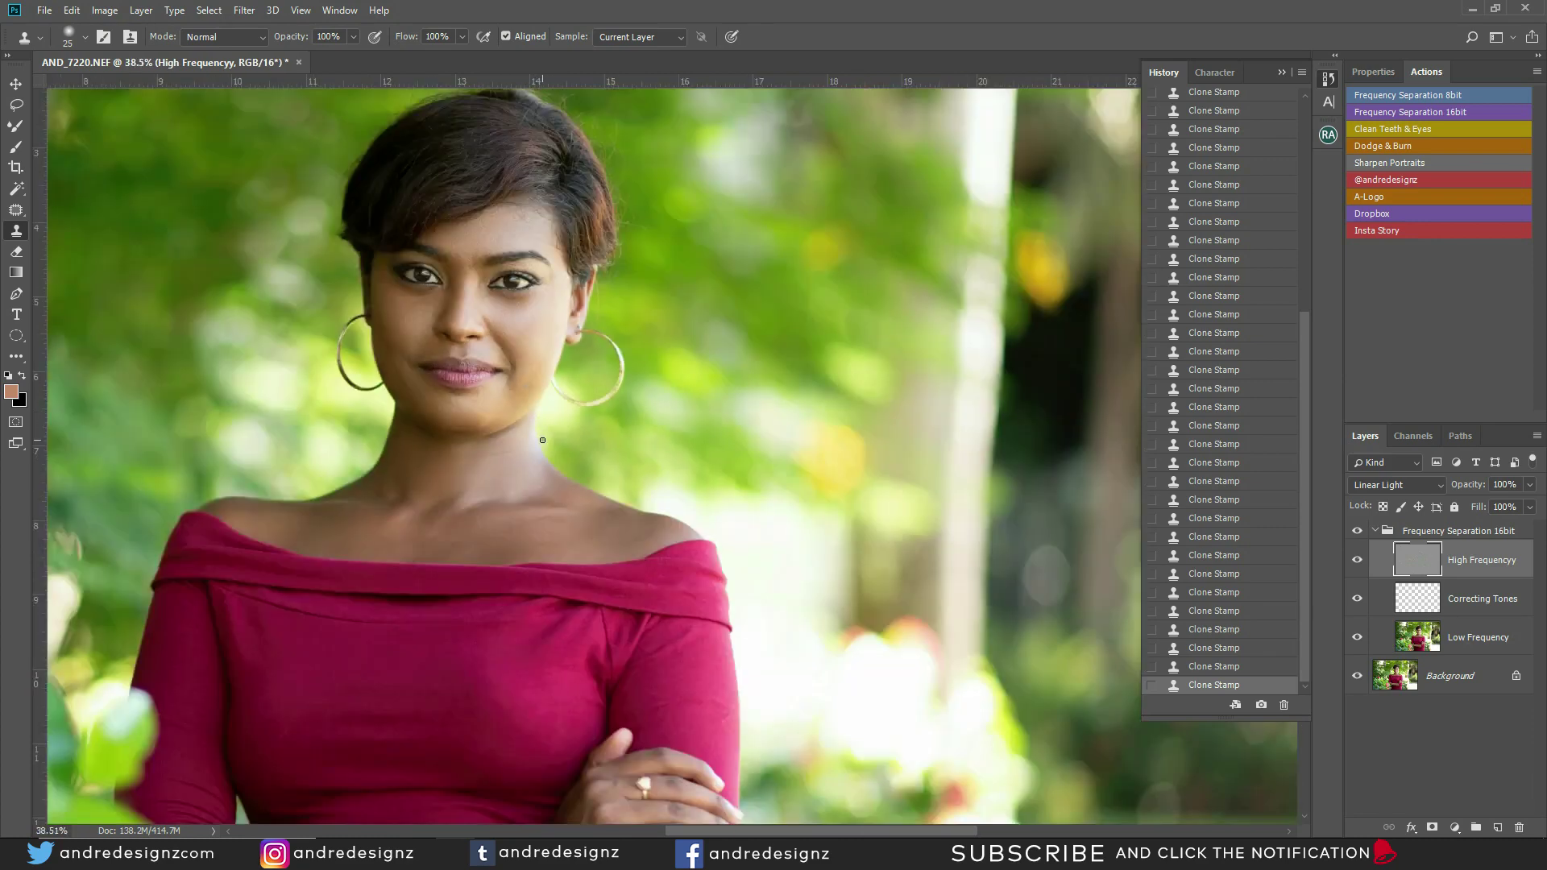
{"action": "scroll", "coordinate": [531, 419], "scroll_direction": "up", "scroll_amount": 6}
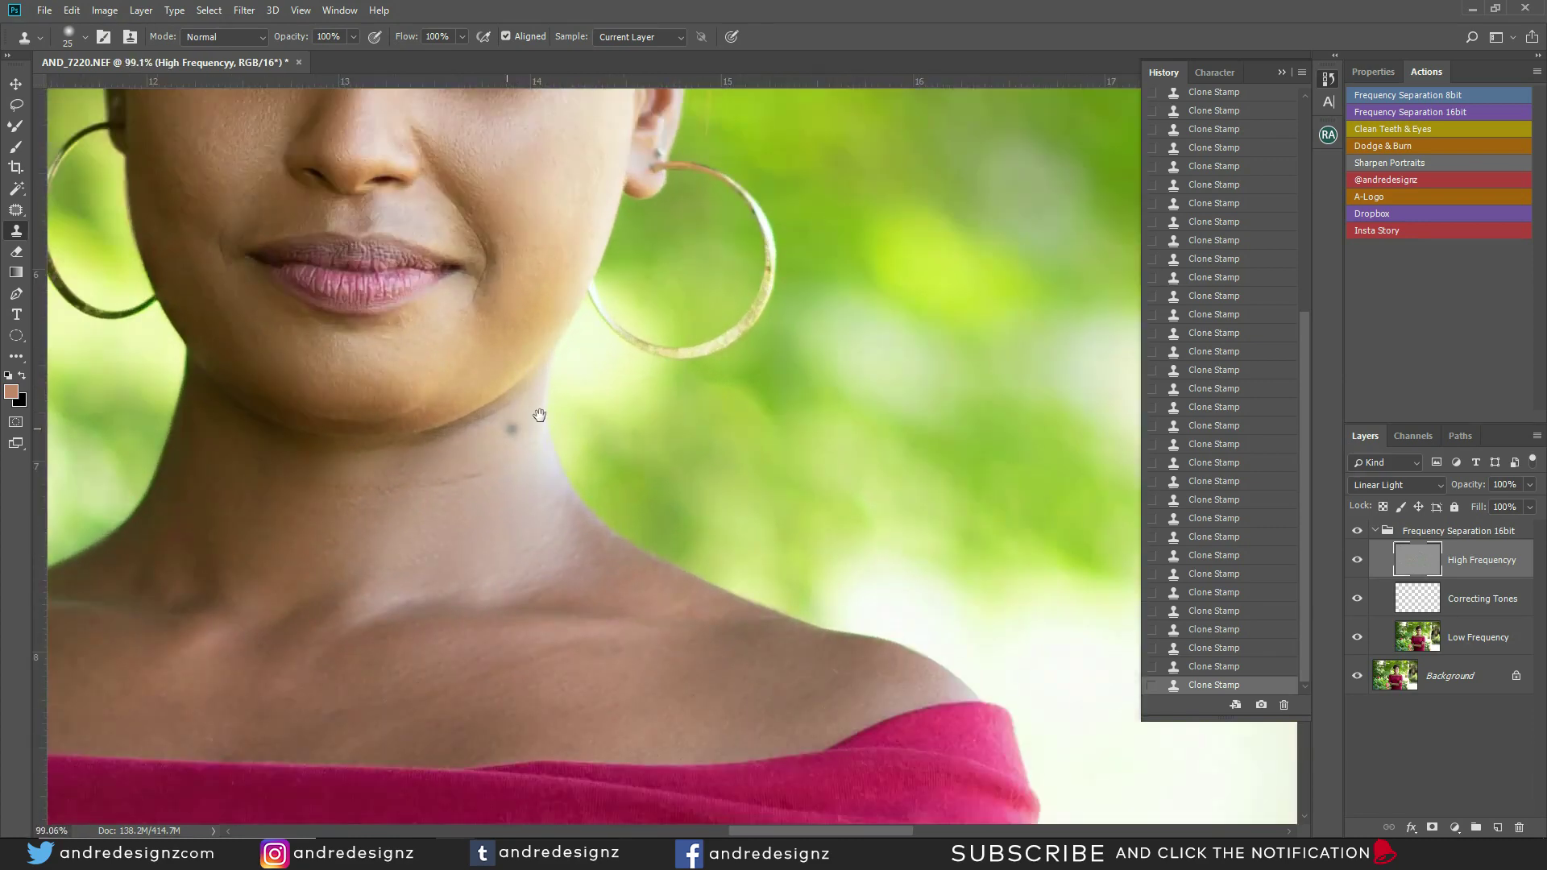
{"action": "left_click_drag", "start_coordinate": [539, 415], "coordinate": [519, 584]}
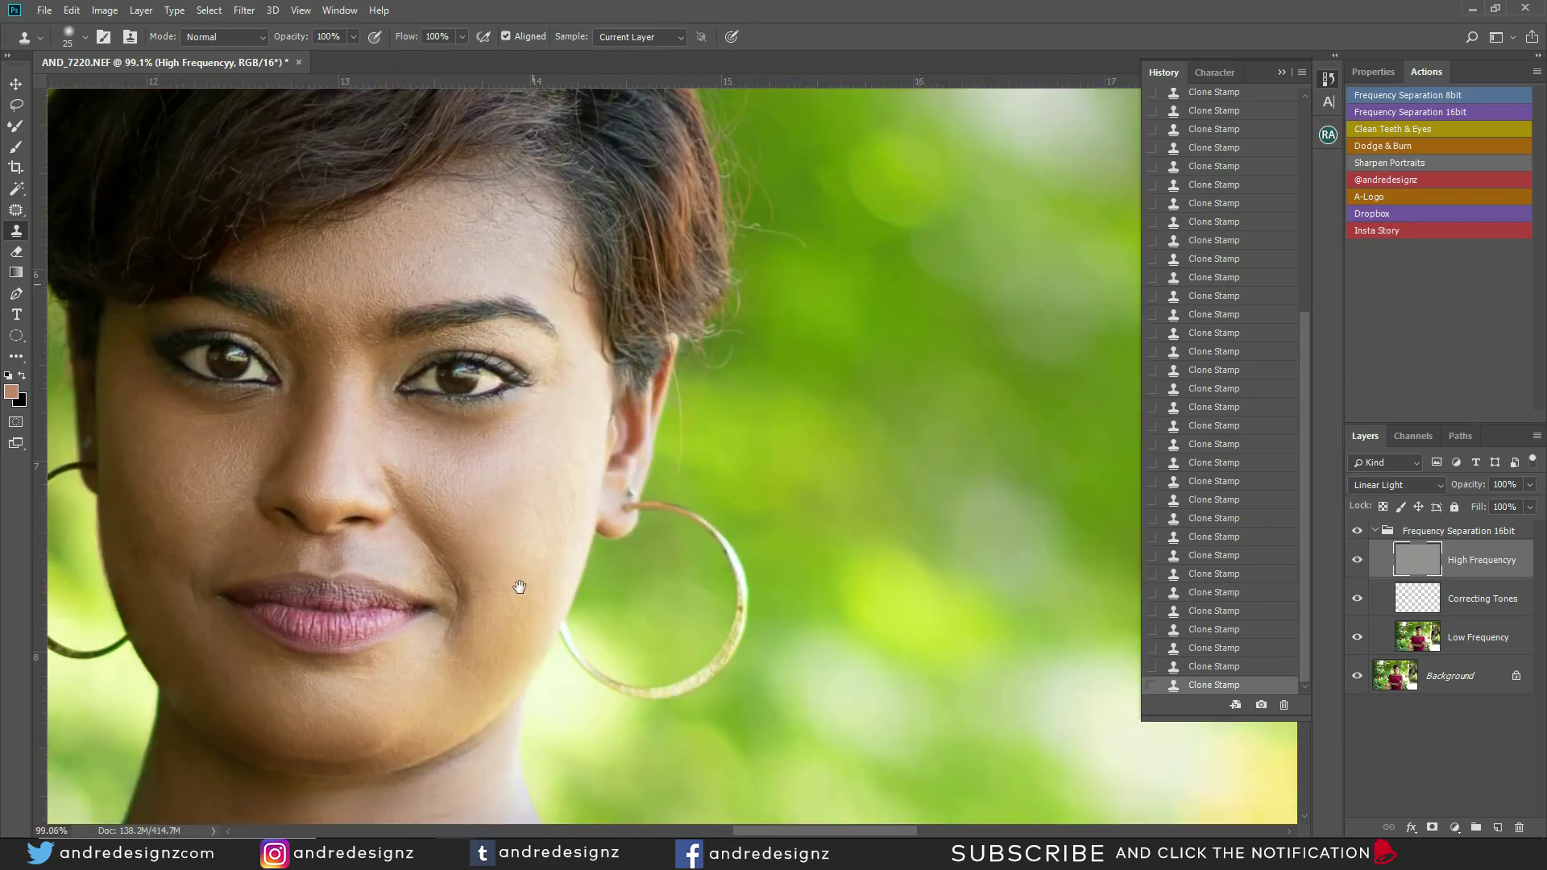
{"action": "scroll", "coordinate": [435, 305], "scroll_direction": "up", "scroll_amount": 3}
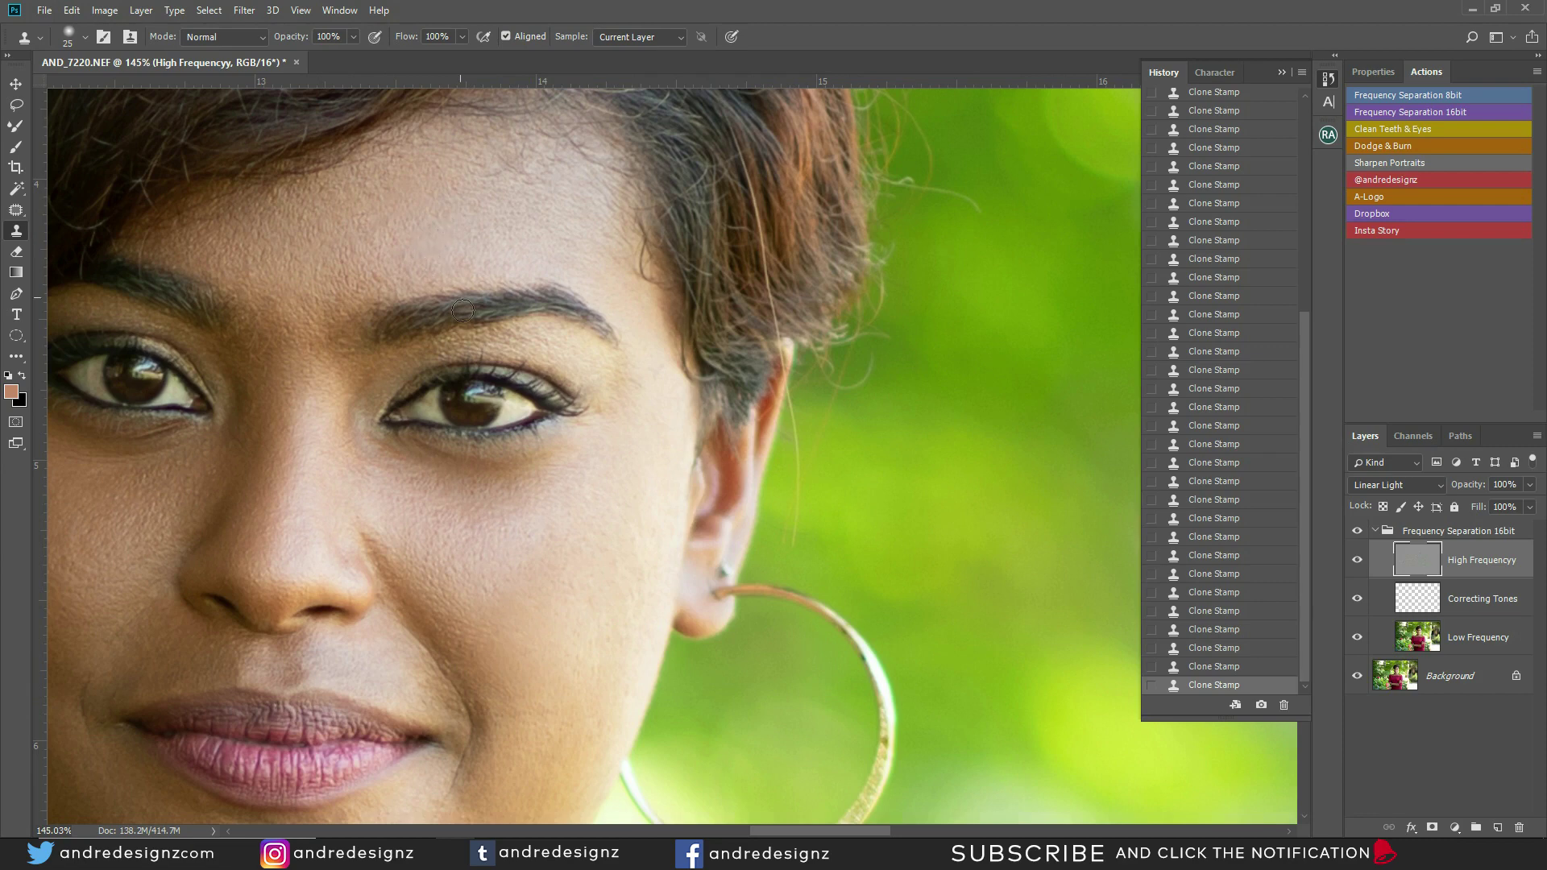
{"action": "left_click_drag", "start_coordinate": [331, 532], "coordinate": [406, 315]}
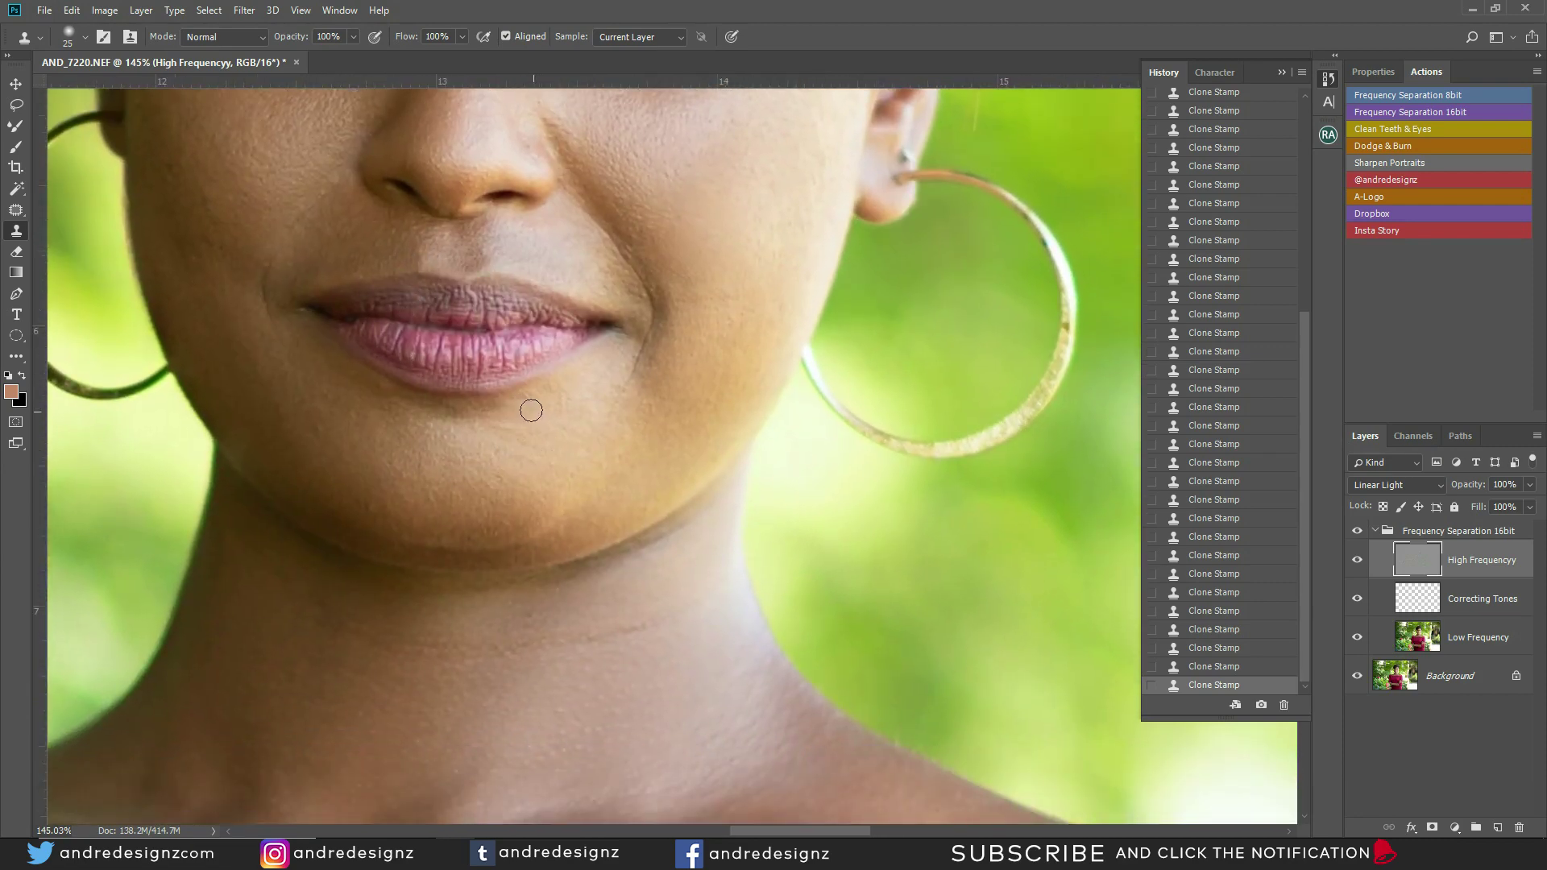
{"action": "left_click_drag", "start_coordinate": [556, 293], "coordinate": [539, 551]}
{"action": "left_click_drag", "start_coordinate": [426, 426], "coordinate": [381, 380]}
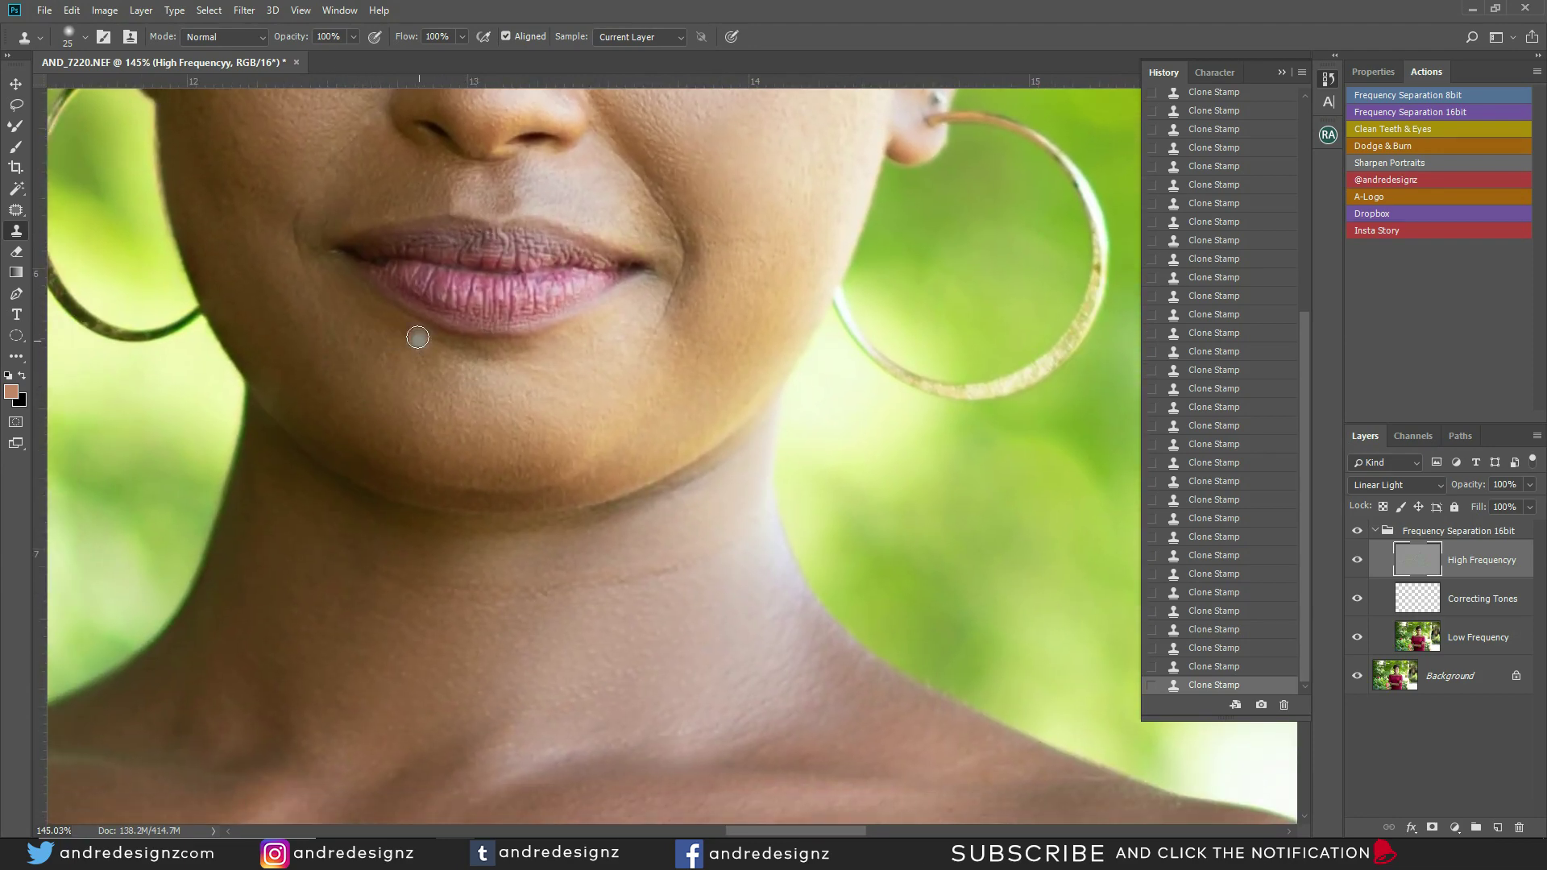
{"action": "left_click", "coordinate": [434, 377], "text": "alt"}
{"action": "left_click_drag", "start_coordinate": [514, 411], "coordinate": [325, 355]}
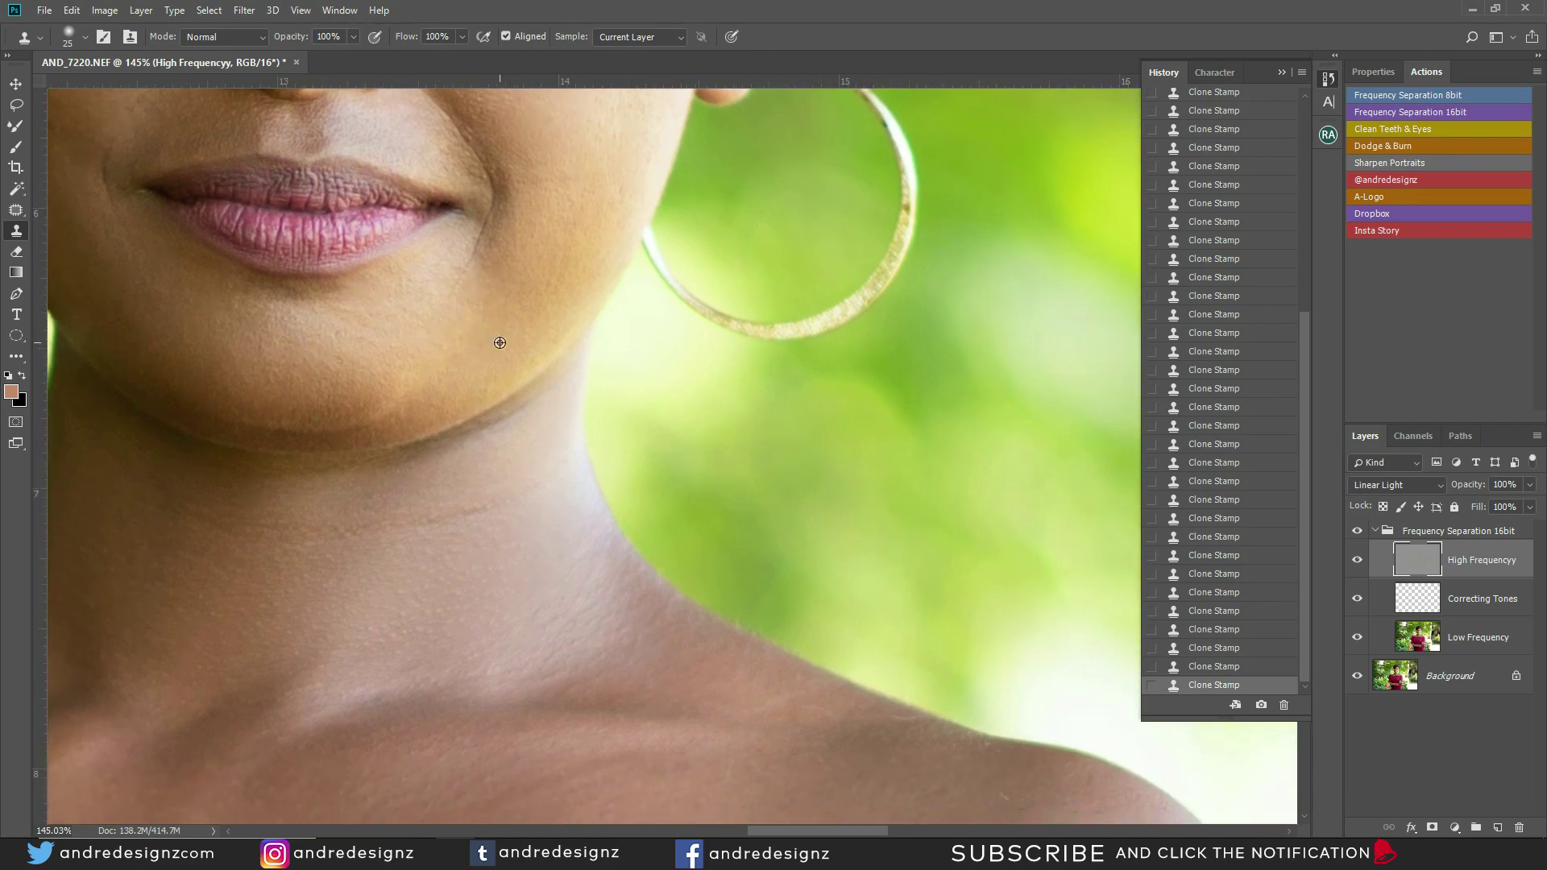
{"action": "left_click_drag", "start_coordinate": [333, 333], "coordinate": [519, 468]}
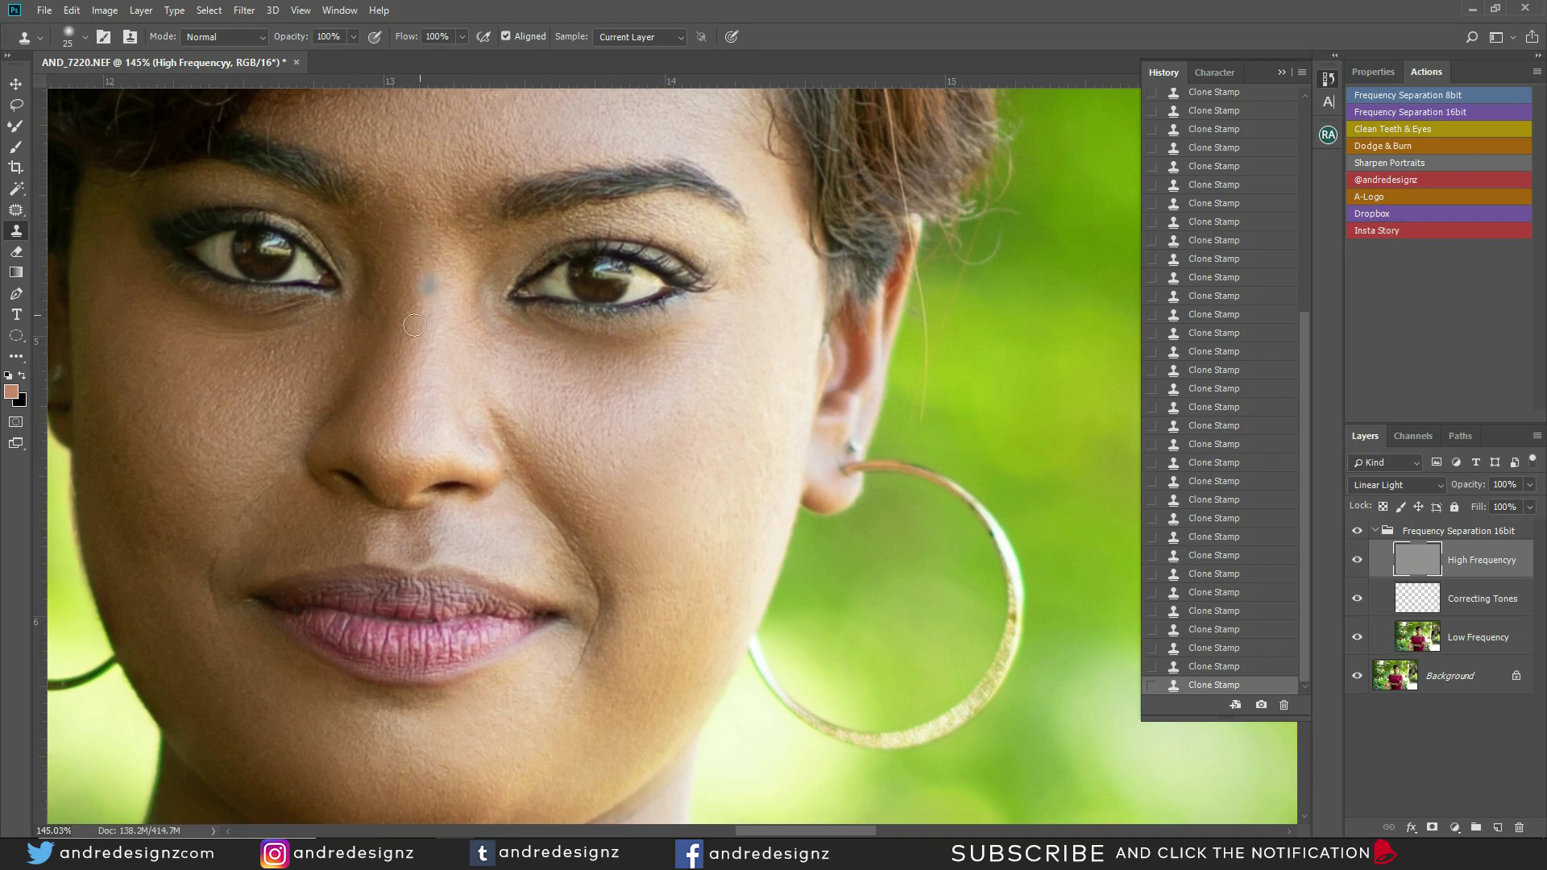
Step: Enlarge the Clone Stamp to 45 px and clone smooth skin texture over the horizontal crease across the neck
{"action": "scroll", "coordinate": [511, 249], "scroll_direction": "down", "scroll_amount": 4}
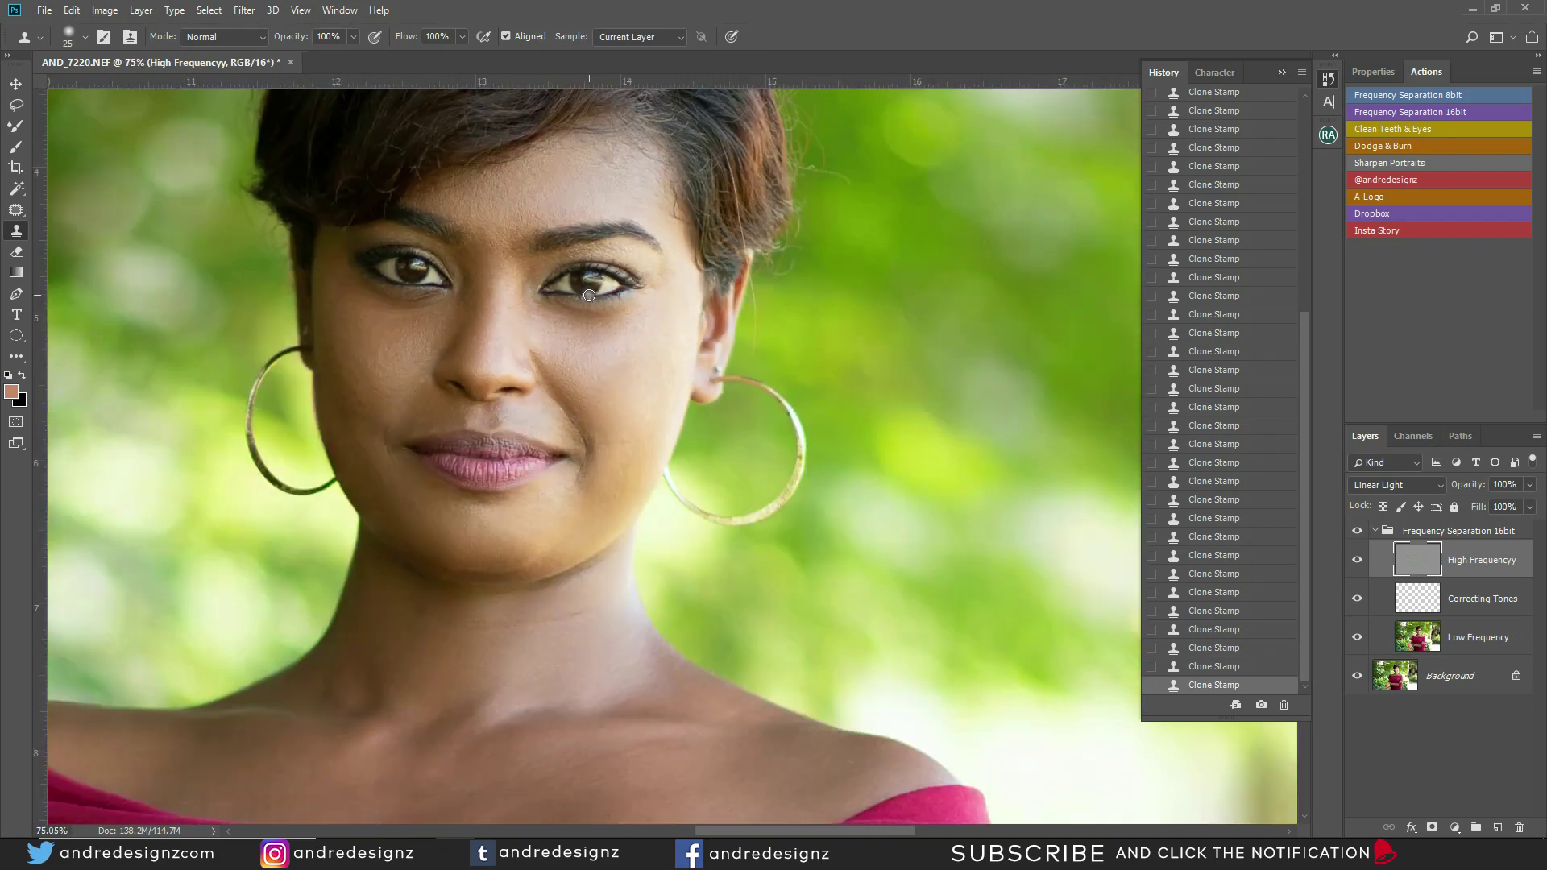
{"action": "scroll", "coordinate": [593, 303], "scroll_direction": "down", "scroll_amount": 2}
{"action": "scroll", "coordinate": [584, 440], "scroll_direction": "up", "scroll_amount": 5}
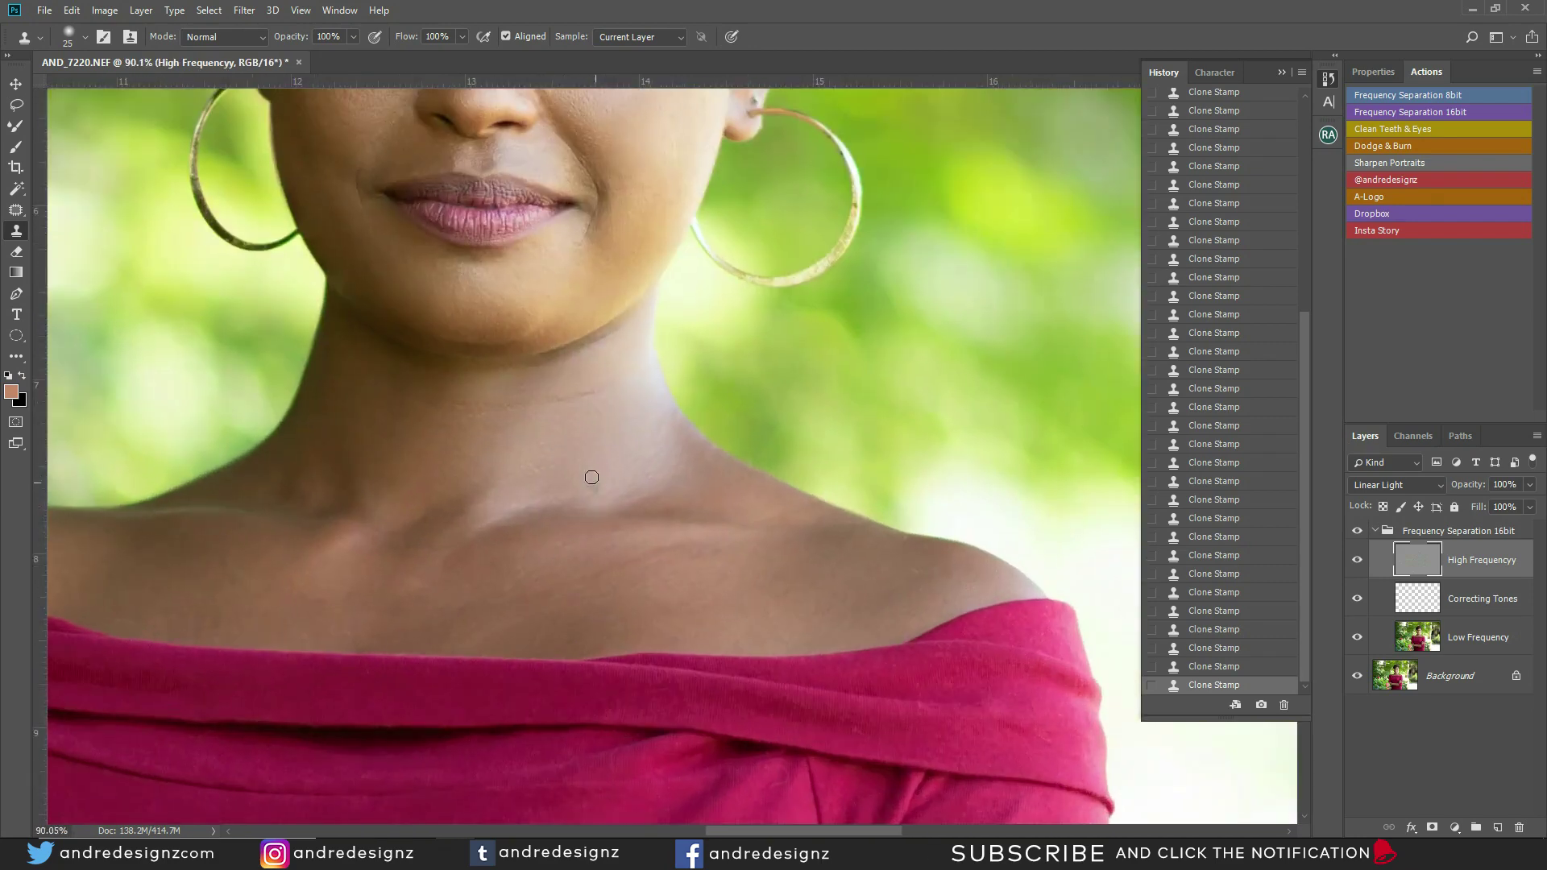
{"action": "scroll", "coordinate": [583, 440], "scroll_direction": "up", "scroll_amount": 1}
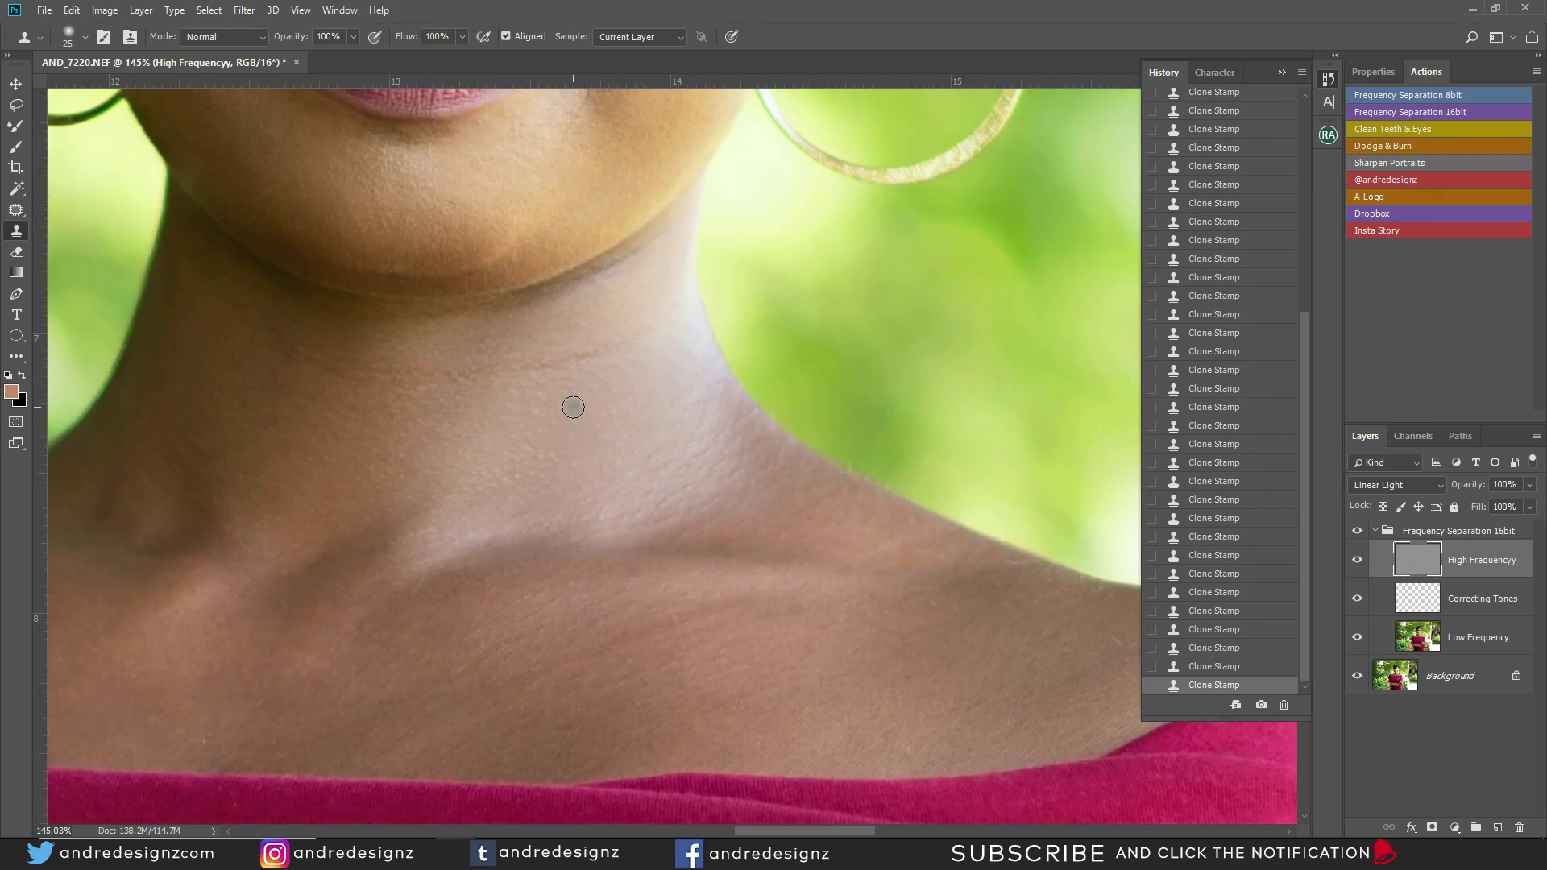
{"action": "scroll", "coordinate": [570, 440], "scroll_direction": "up", "scroll_amount": 1}
{"action": "left_click", "coordinate": [660, 330]}
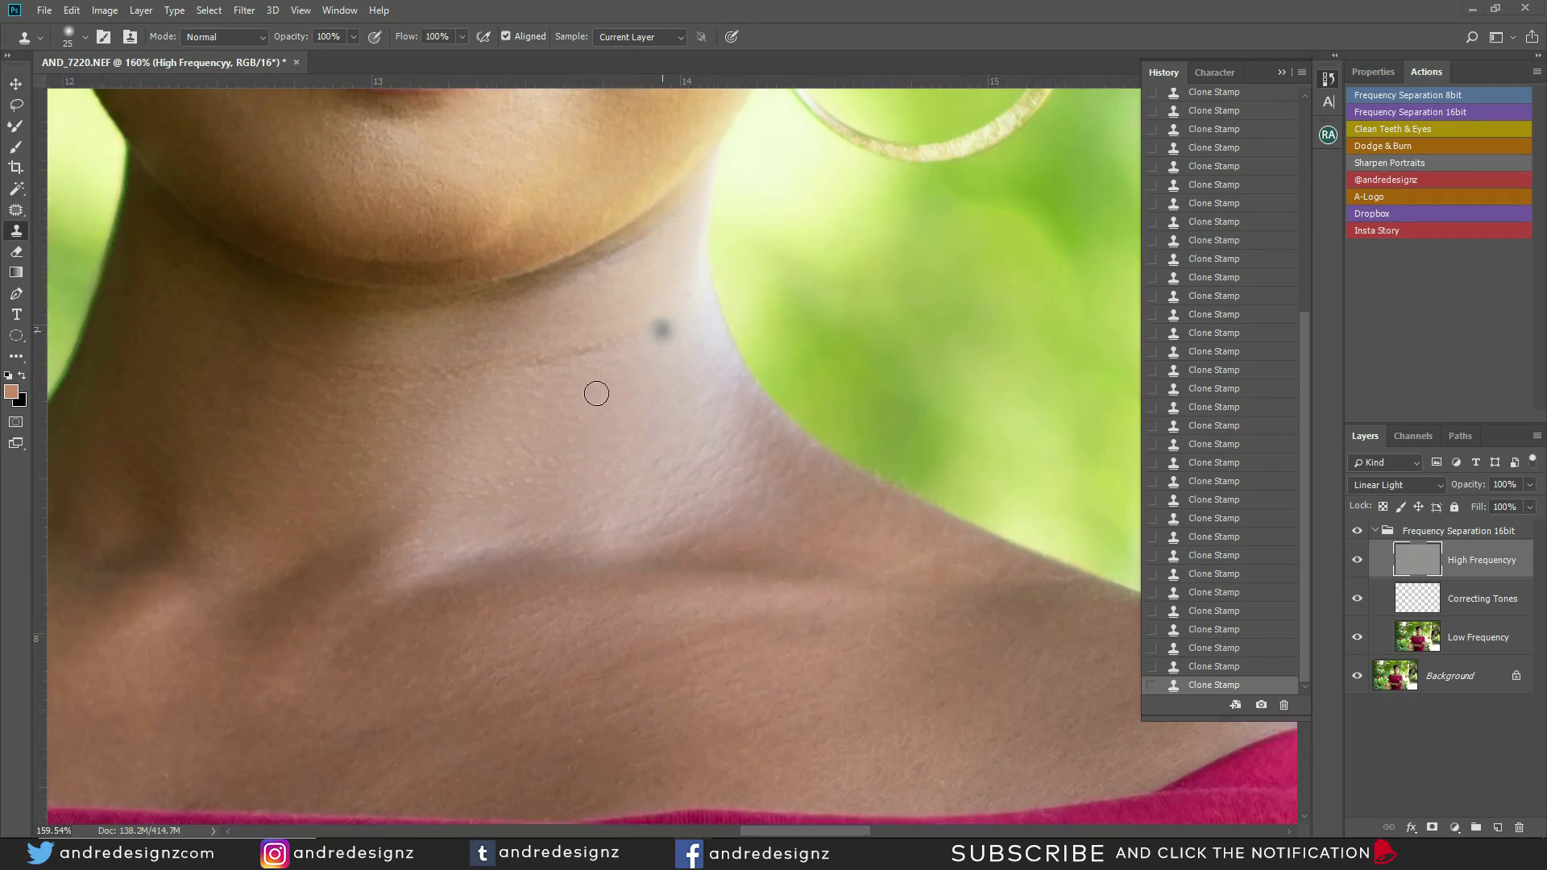
{"action": "key", "text": "ctrl+z"}
{"action": "key", "text": "bracketright"}
{"action": "key", "text": "bracketright"}
{"action": "key", "text": "bracketright"}
{"action": "key", "text": "bracketright"}
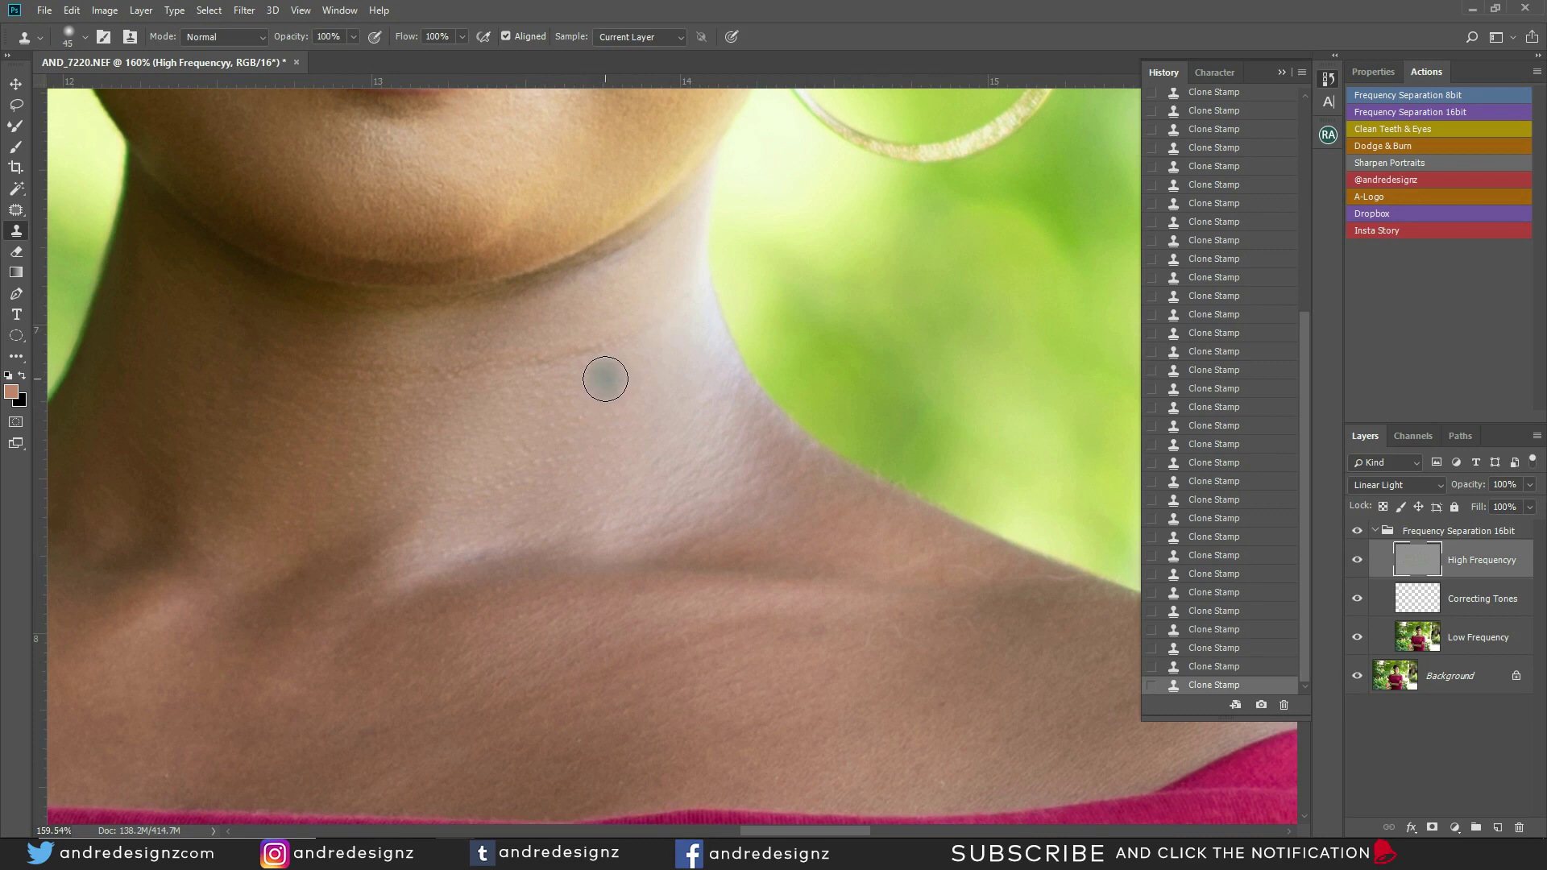
{"action": "left_click_drag", "start_coordinate": [618, 360], "coordinate": [412, 379]}
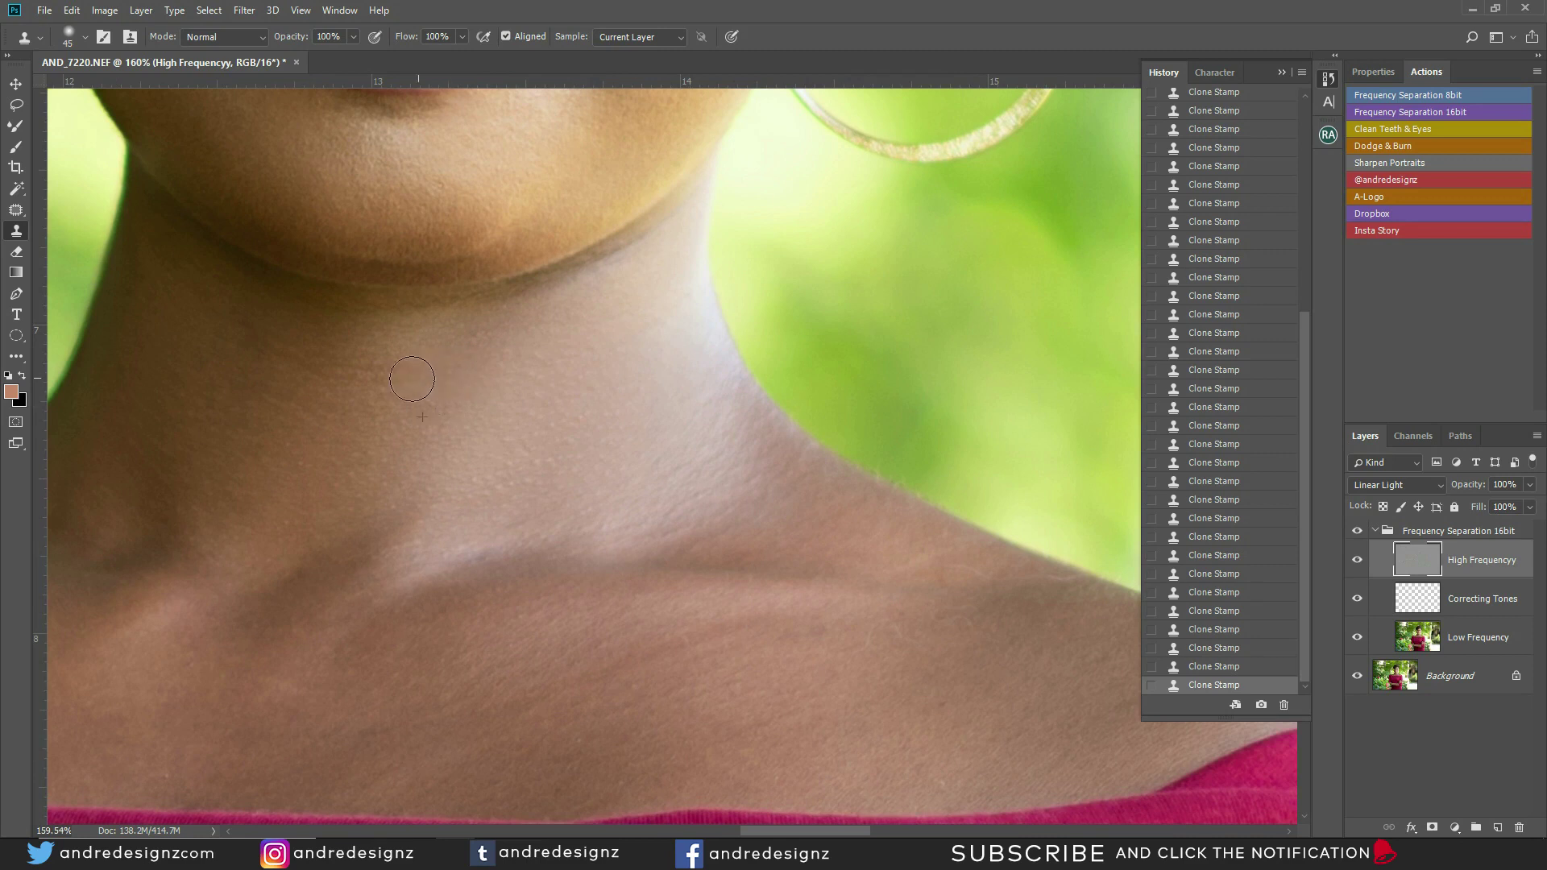
{"action": "left_click_drag", "start_coordinate": [230, 331], "coordinate": [242, 337]}
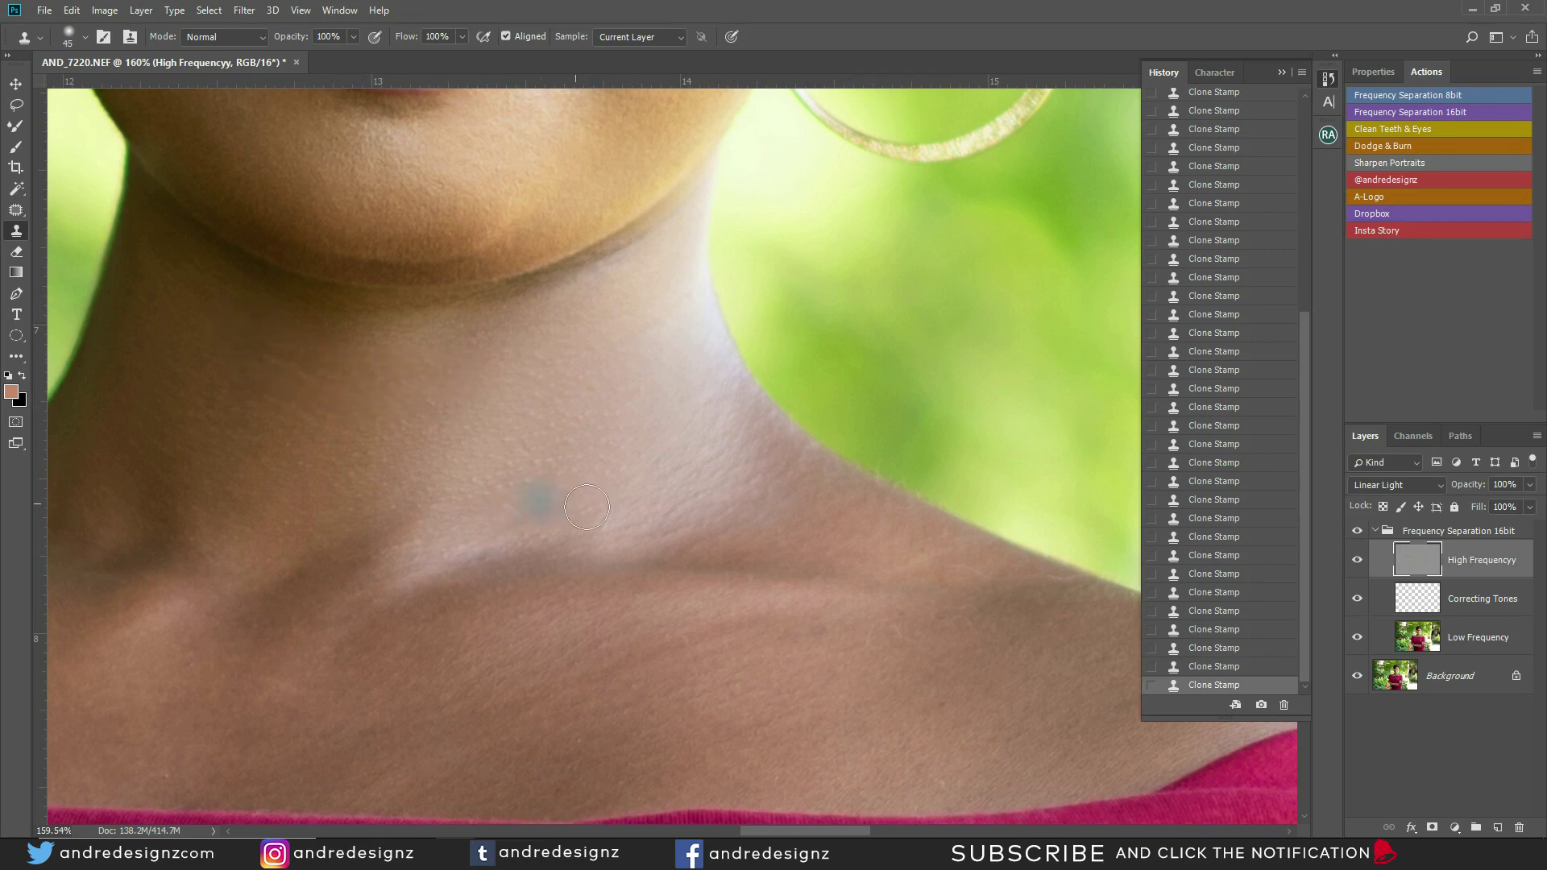
Step: Compare the portrait with and without the Frequency Separation 16bit group, and review the whole photo
{"action": "left_click", "coordinate": [1358, 531]}
{"action": "left_click", "coordinate": [1358, 531]}
{"action": "scroll", "coordinate": [553, 490], "scroll_direction": "down", "scroll_amount": 10}
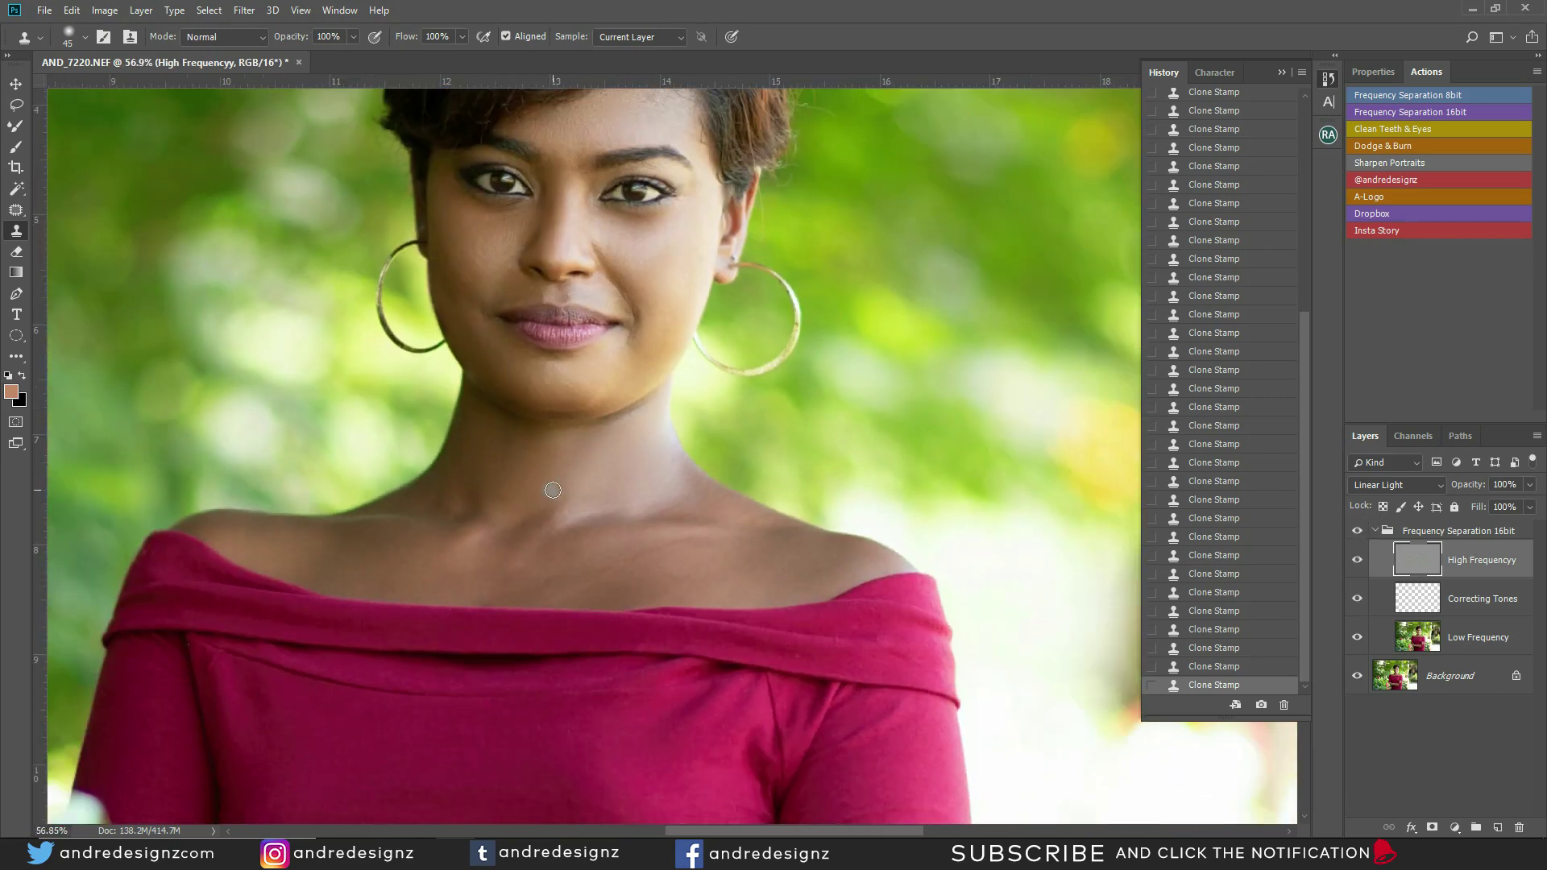
{"action": "scroll", "coordinate": [590, 478], "scroll_direction": "down", "scroll_amount": 2}
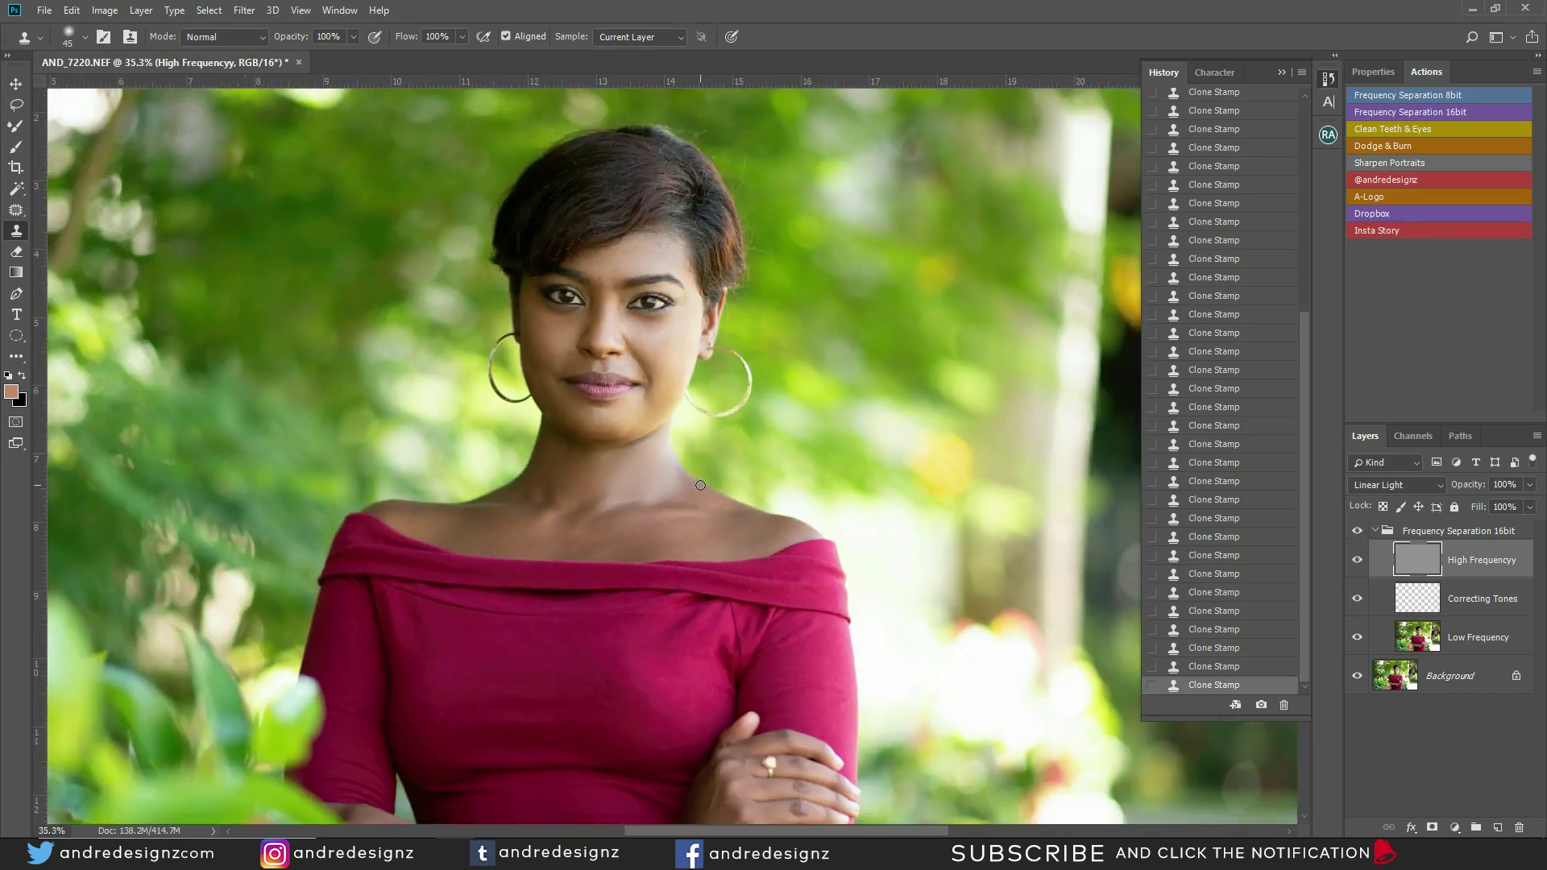
{"action": "scroll", "coordinate": [701, 486], "scroll_direction": "down", "scroll_amount": 1}
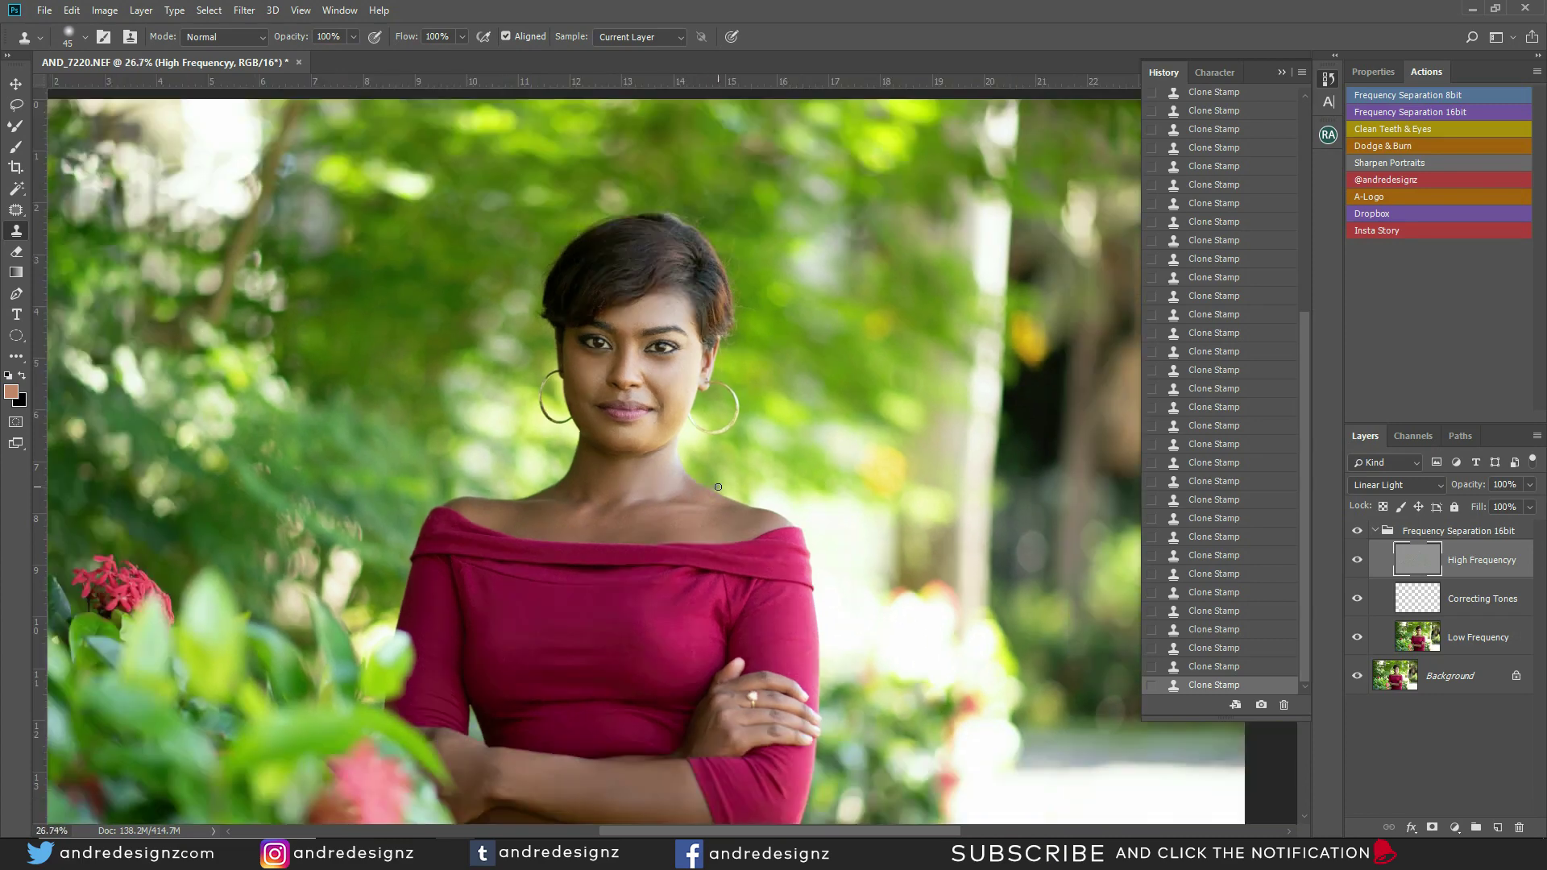
{"action": "scroll", "coordinate": [718, 486], "scroll_direction": "down", "scroll_amount": 2}
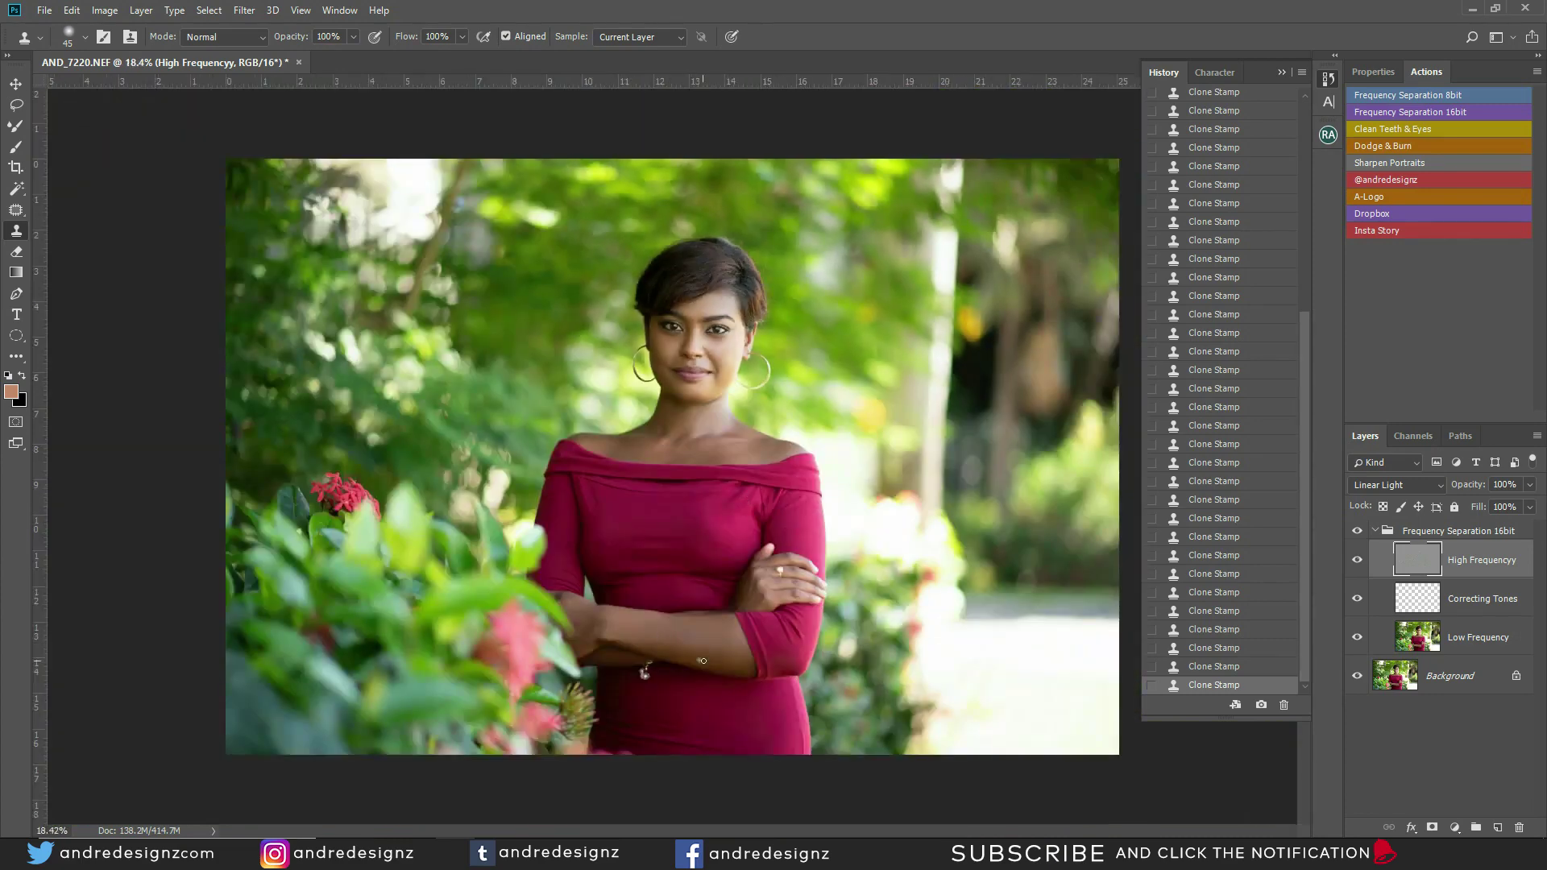
Step: Clone clean skin texture over the marks on the front forearm at 45 px, and undo the last two strokes
{"action": "scroll", "coordinate": [703, 660], "scroll_direction": "up", "scroll_amount": 5}
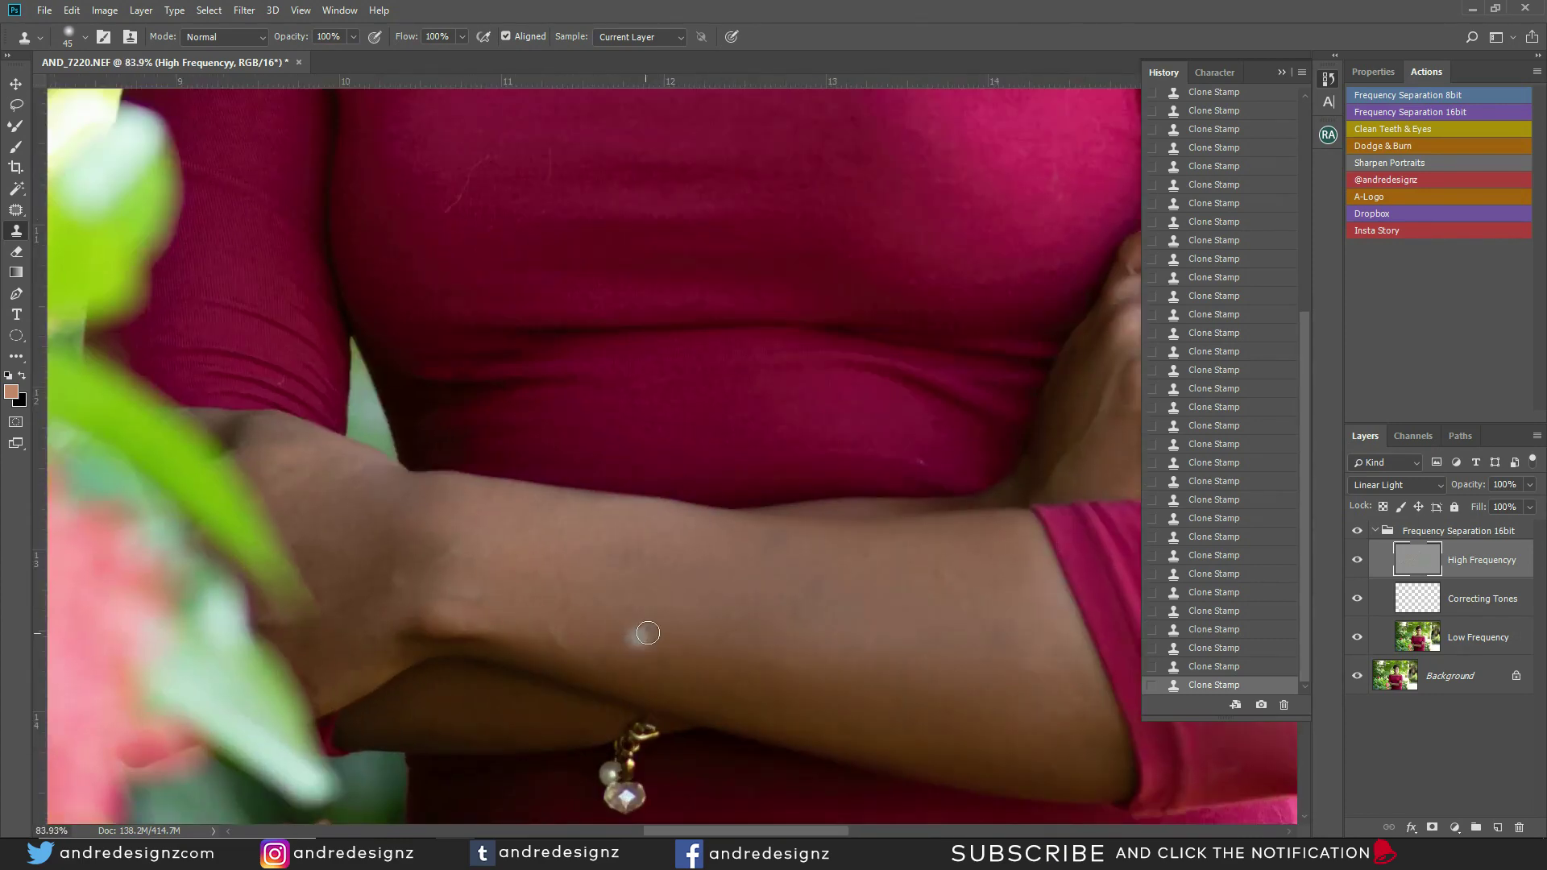
{"action": "mouse_move", "coordinate": [639, 631]}
{"action": "left_mouse_down"}
{"action": "mouse_move", "coordinate": [591, 431]}
{"action": "mouse_move", "coordinate": [589, 455]}
{"action": "left_mouse_up"}
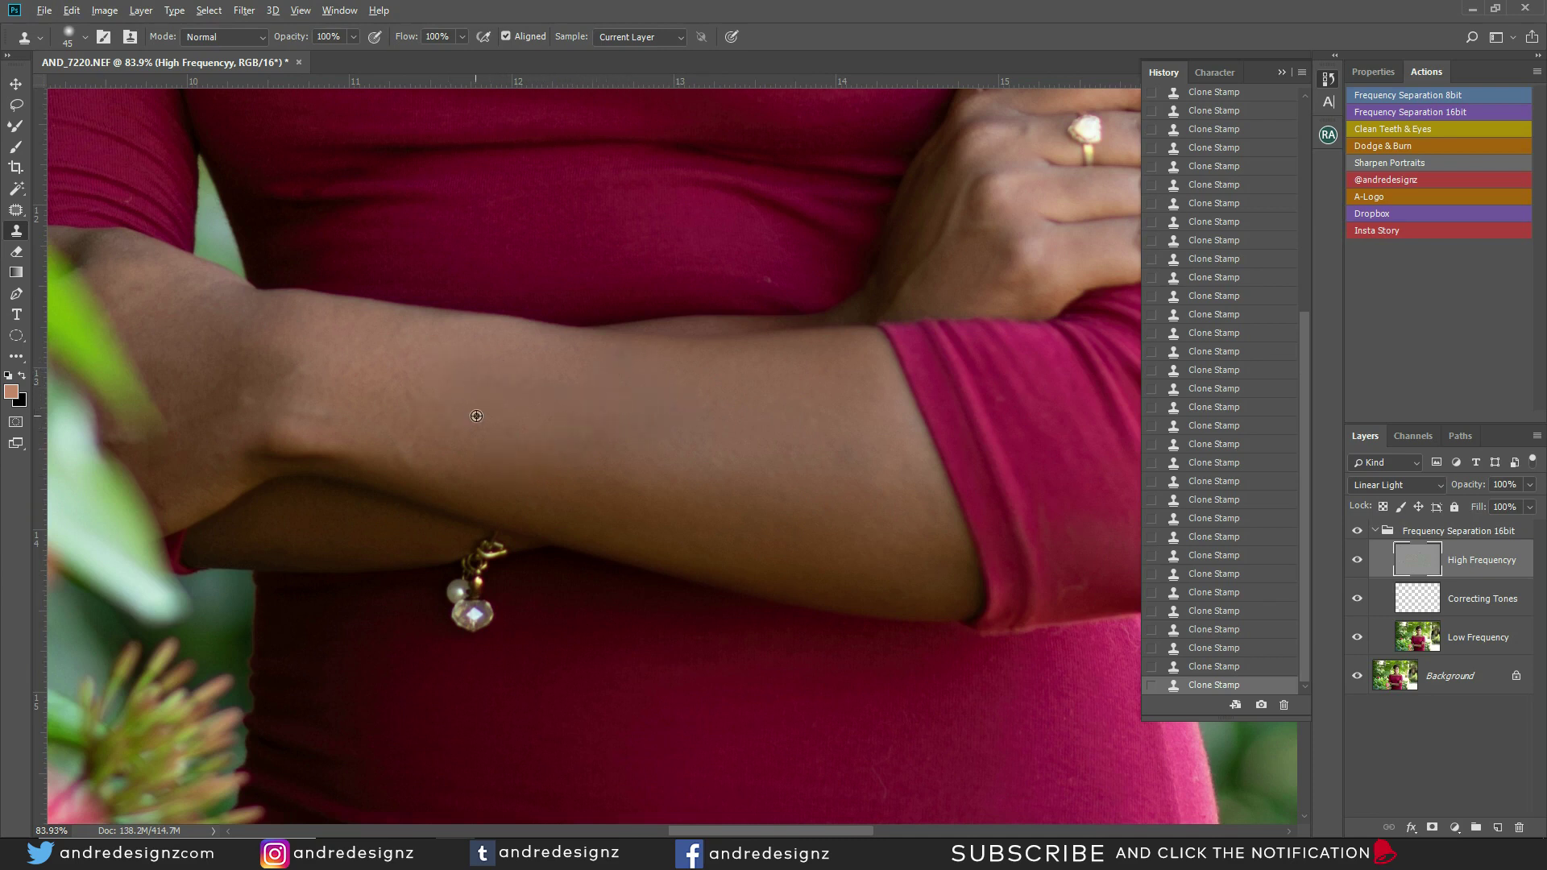
{"action": "key", "text": "ctrl+alt+z"}
{"action": "key", "text": "ctrl+alt+z"}
{"action": "scroll", "coordinate": [806, 318], "scroll_direction": "up", "scroll_amount": 2}
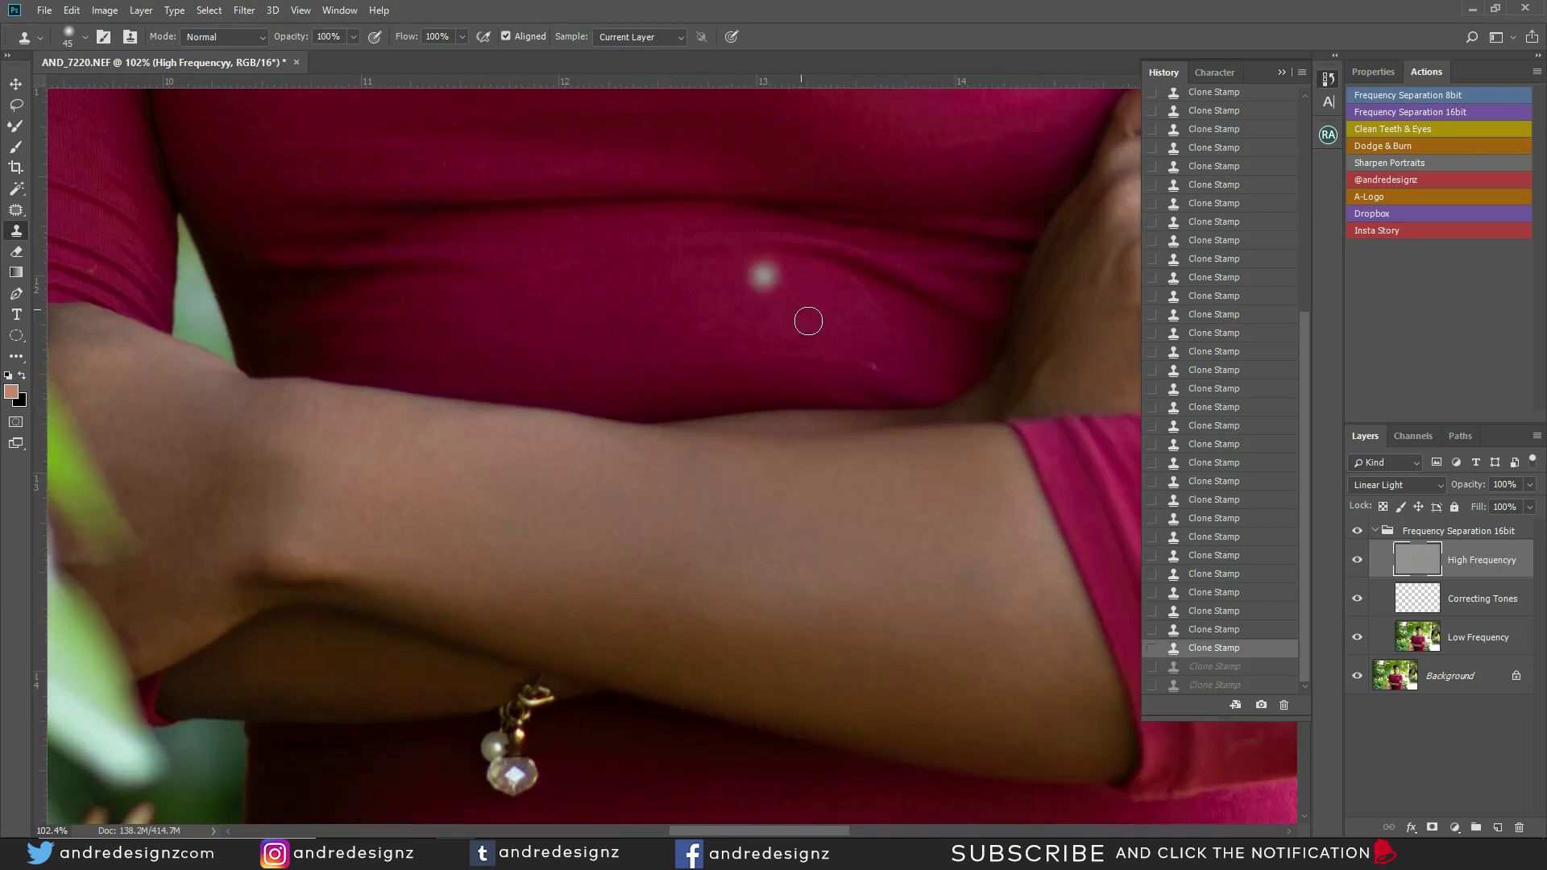
Step: Clone plain fabric texture over the lint and stray threads on the dress's midriff and chest
{"action": "key", "text": "ctrl+shift+z"}
{"action": "key", "text": "ctrl+shift+z"}
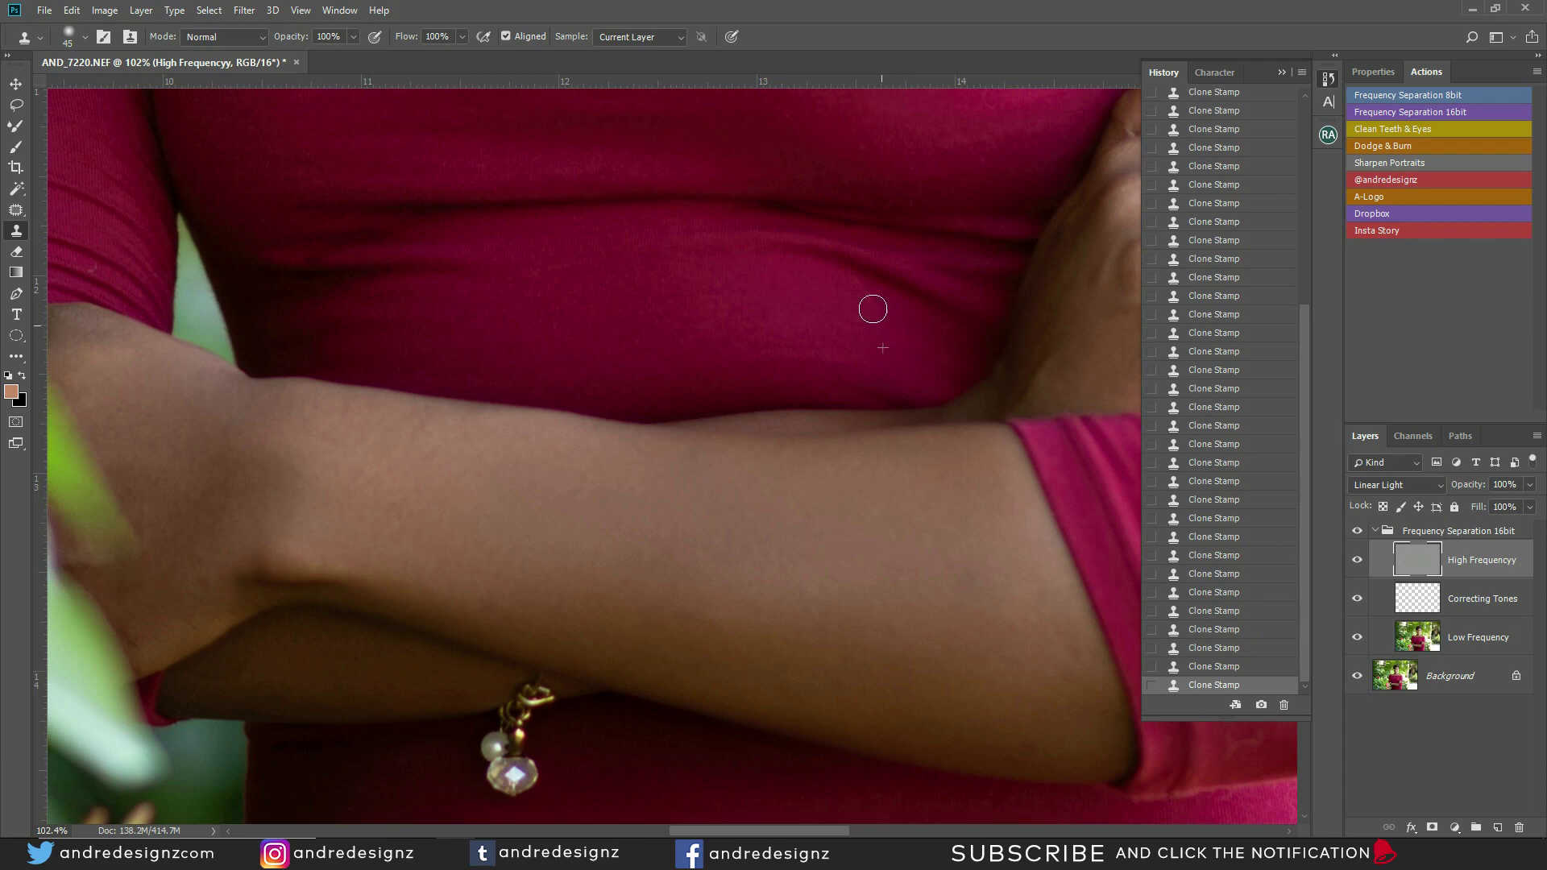
{"action": "left_click", "coordinate": [779, 322], "text": "alt"}
{"action": "left_click_drag", "start_coordinate": [814, 355], "coordinate": [703, 343]}
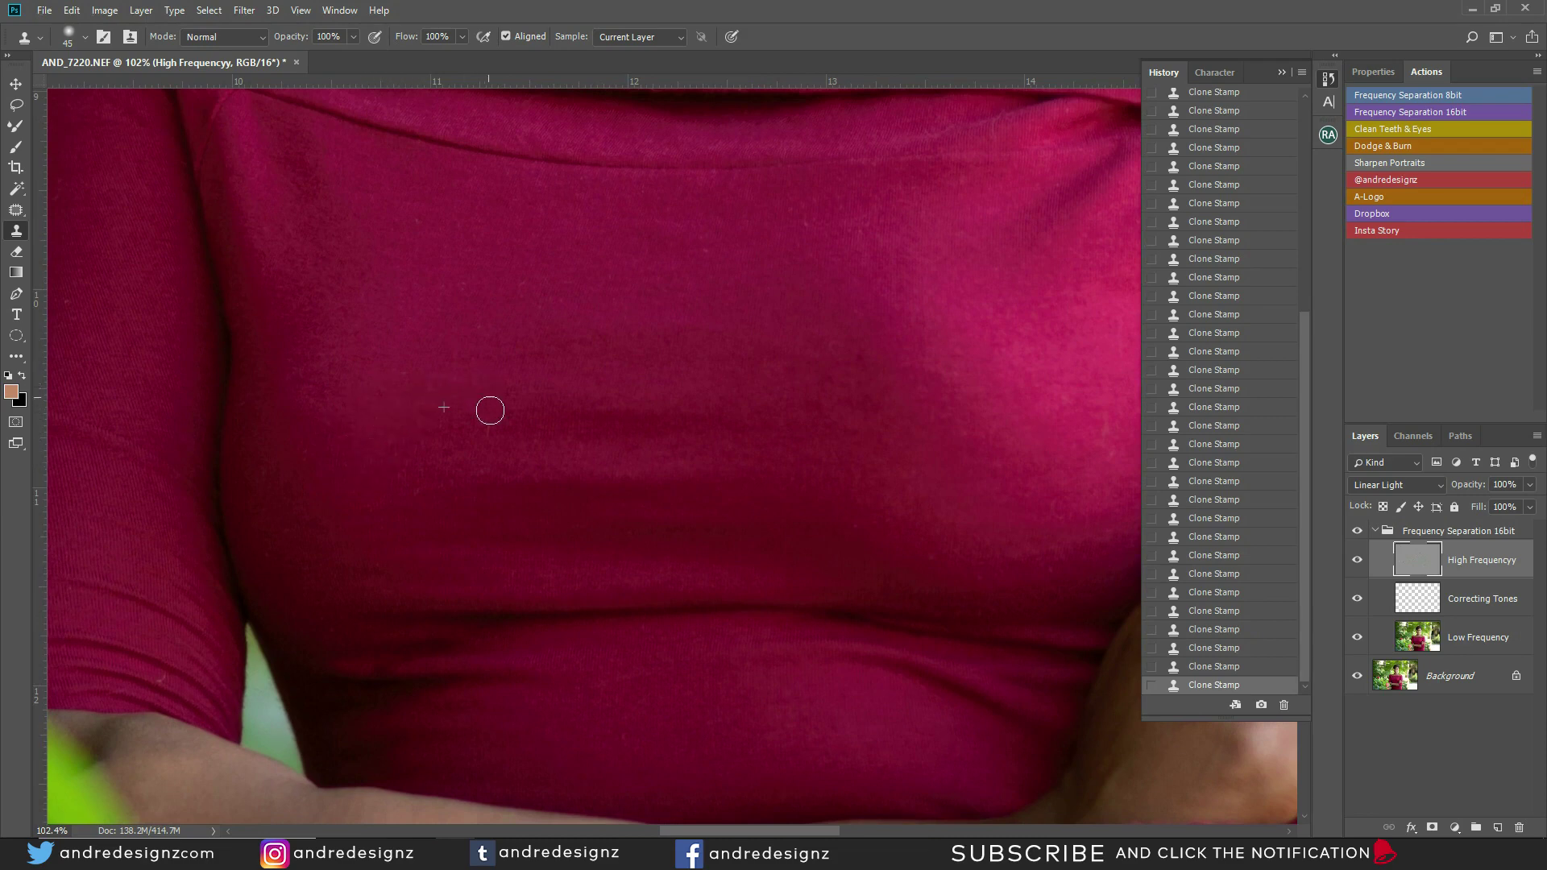
{"action": "left_click_drag", "start_coordinate": [484, 449], "coordinate": [600, 345]}
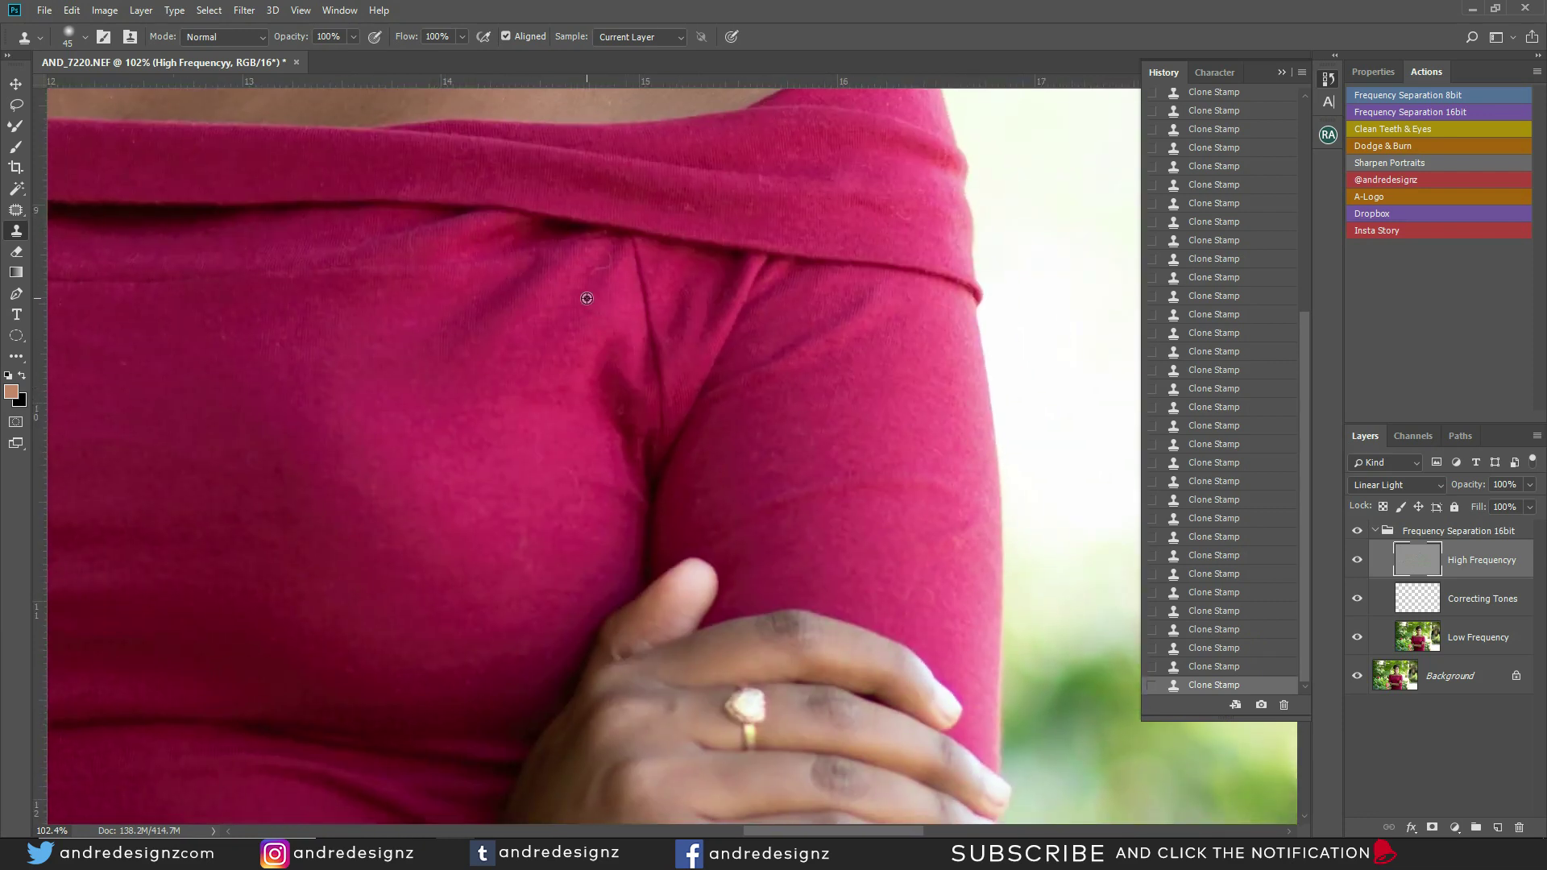
{"action": "mouse_move", "coordinate": [656, 318]}
{"action": "left_mouse_down"}
{"action": "mouse_move", "coordinate": [545, 352]}
{"action": "mouse_move", "coordinate": [597, 286]}
{"action": "left_mouse_up"}
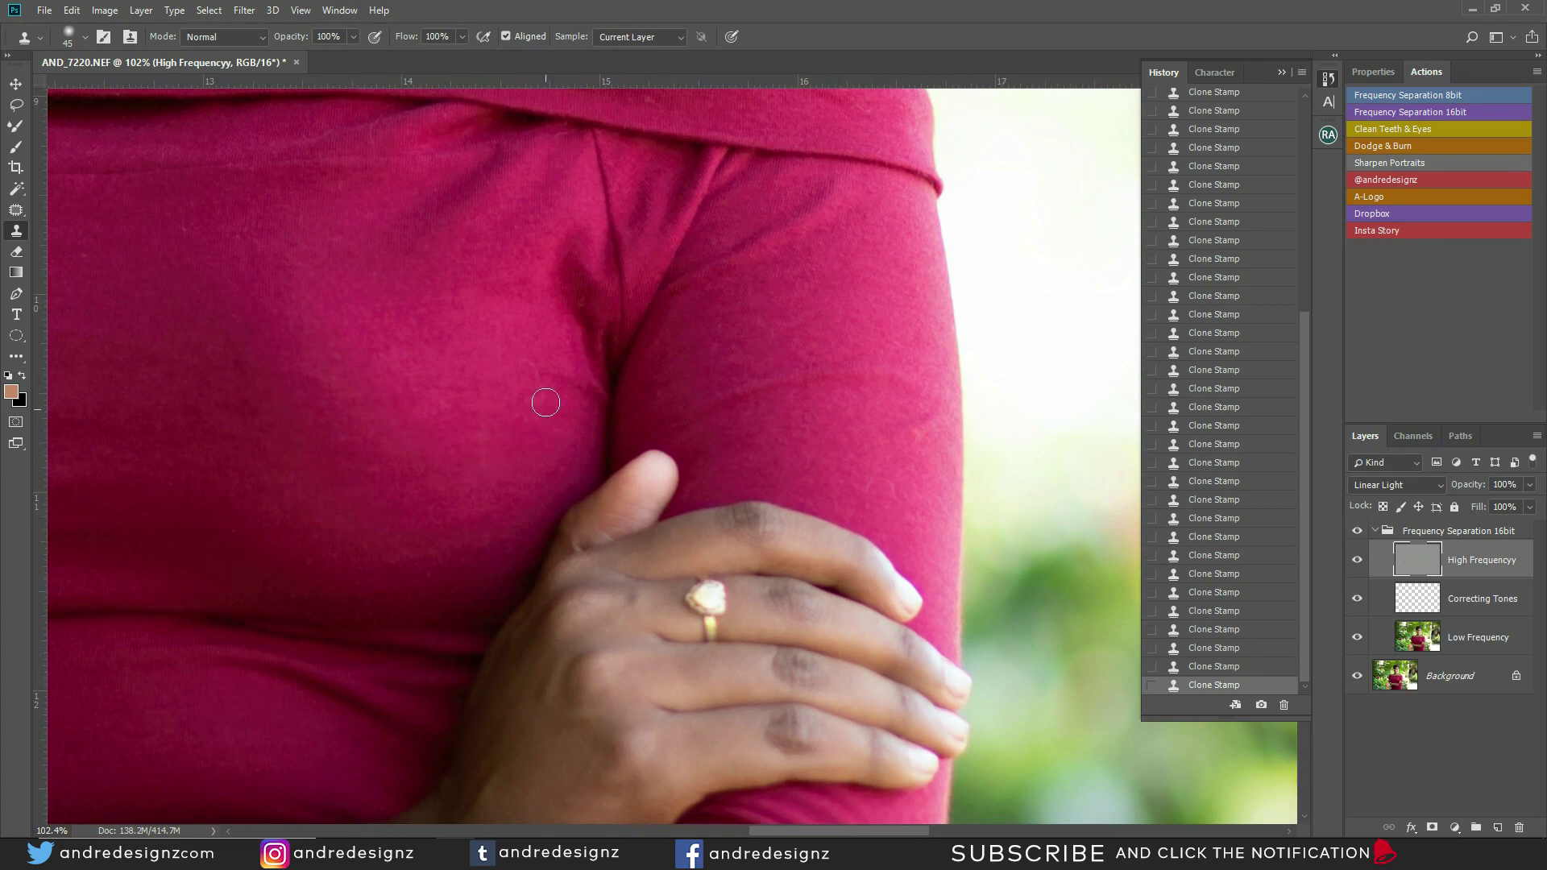
Step: Clone away the small marks on the back of the ringed hand and the dress fabric beside it
{"action": "left_click_drag", "start_coordinate": [532, 373], "coordinate": [610, 69]}
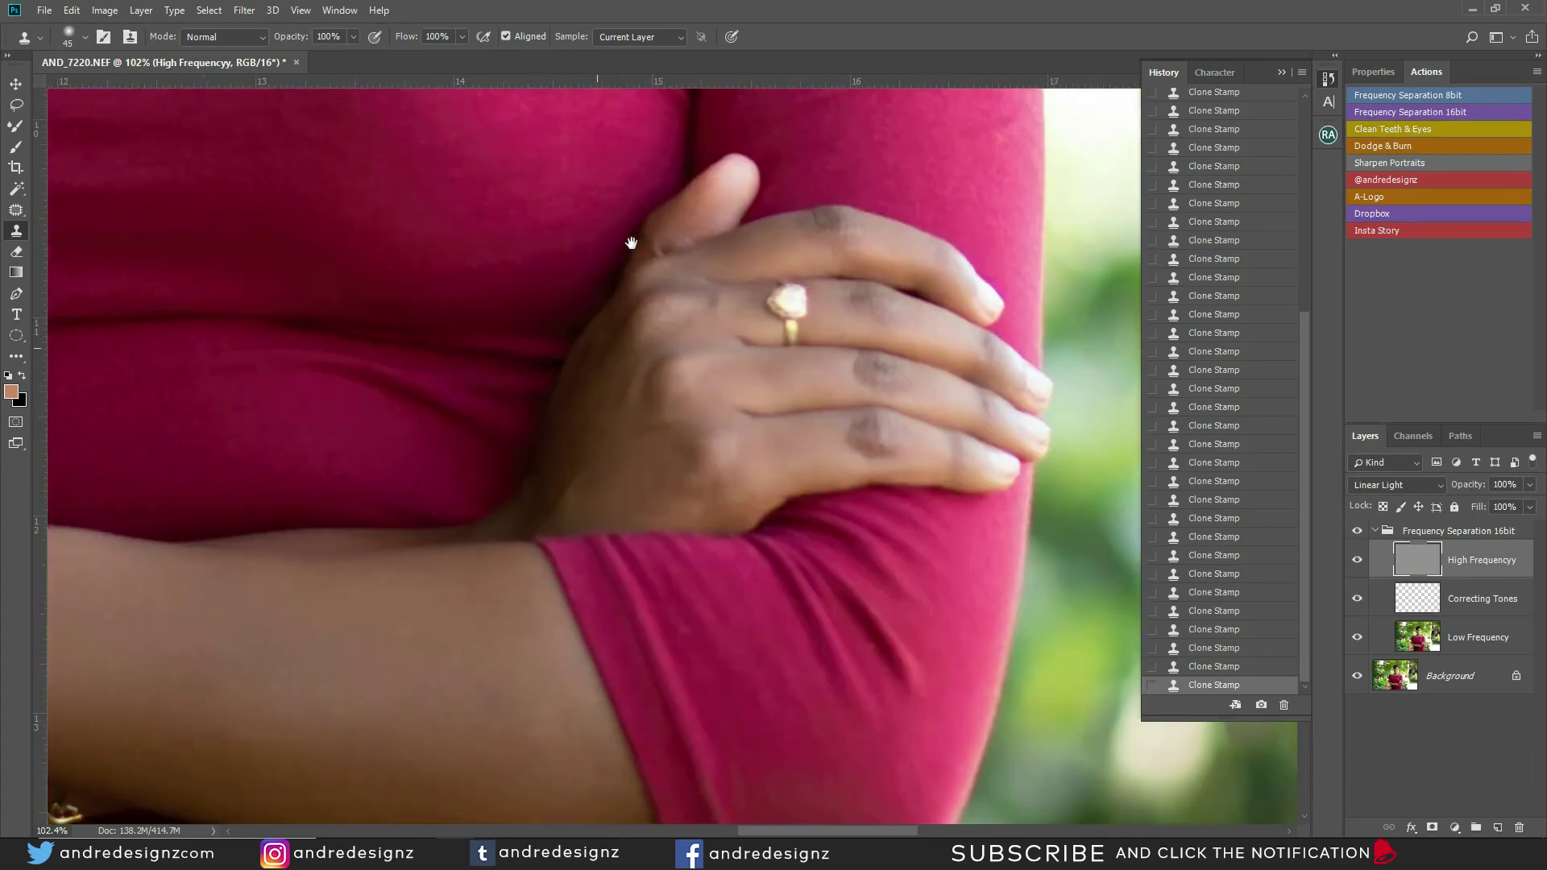
{"action": "left_click", "coordinate": [633, 454], "text": "alt"}
{"action": "left_click", "coordinate": [659, 442]}
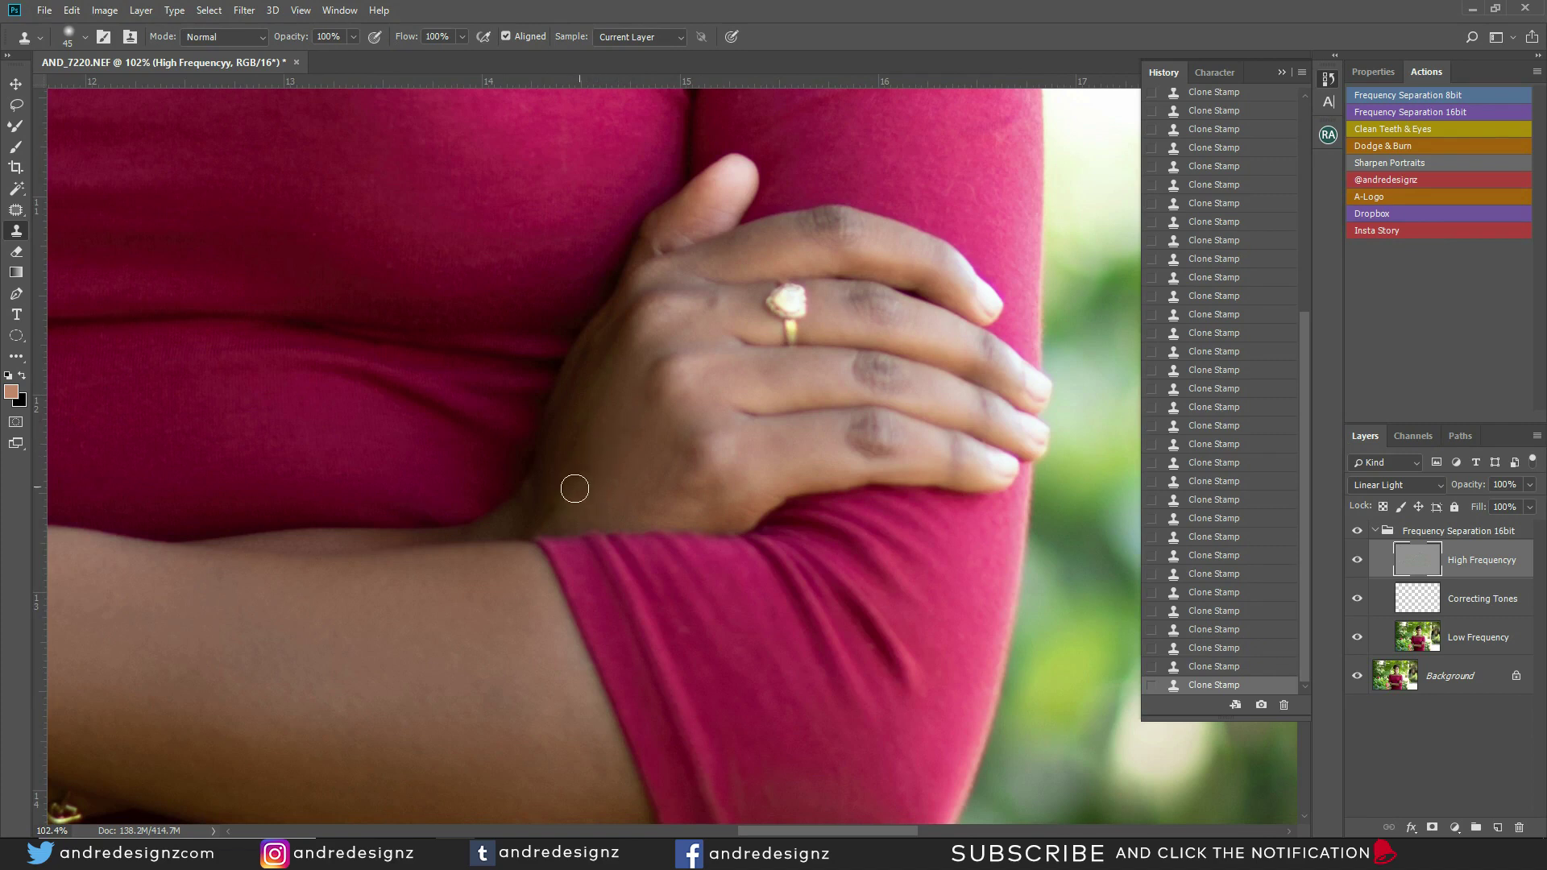
{"action": "left_click", "coordinate": [632, 500], "text": "alt"}
{"action": "left_click", "coordinate": [528, 428]}
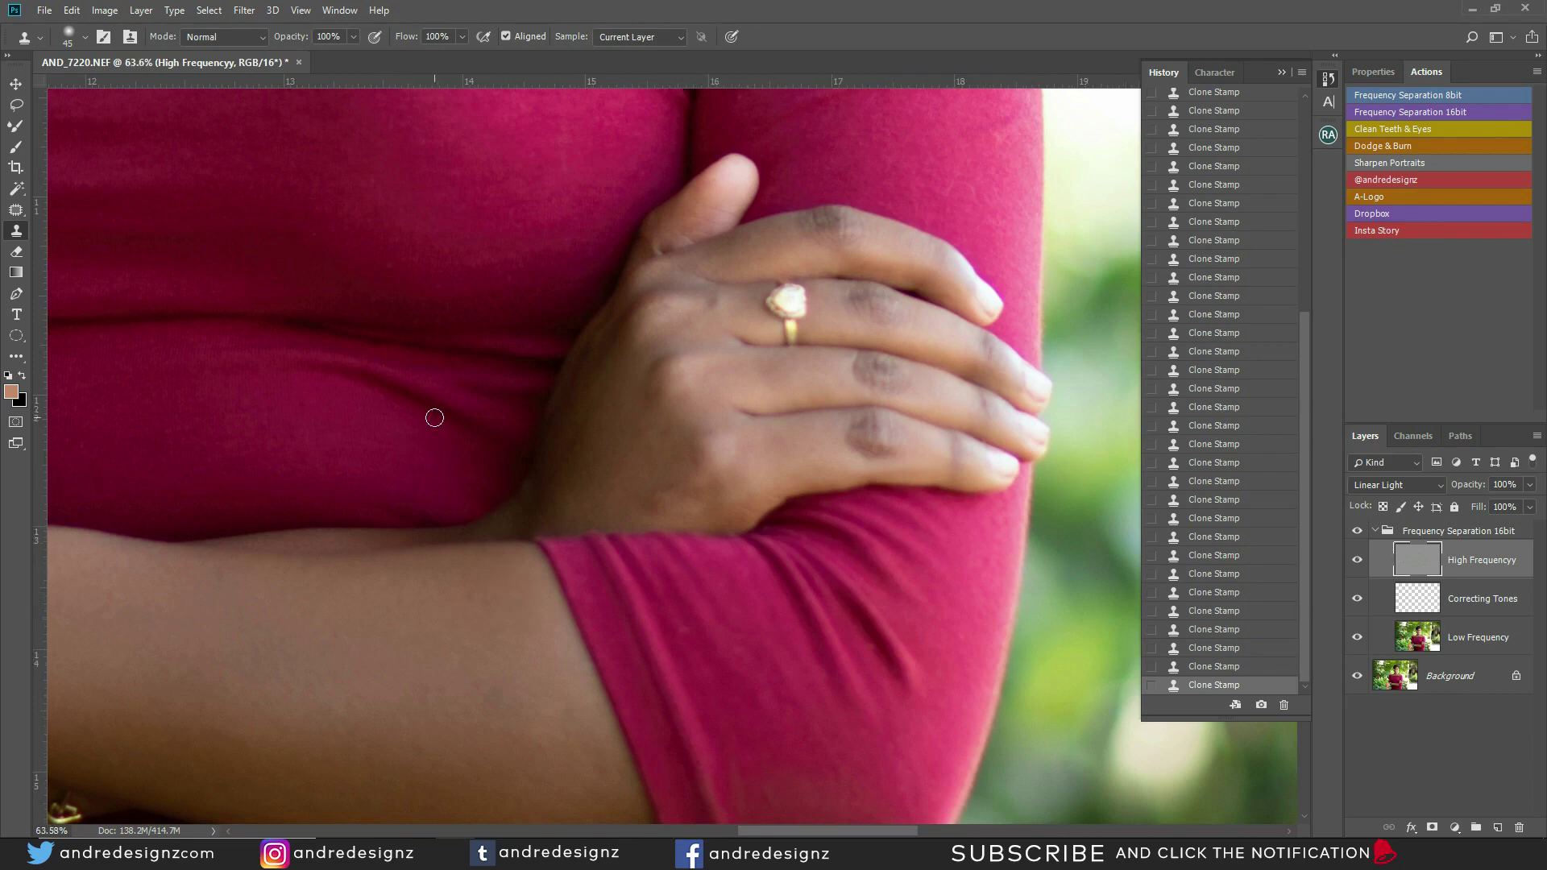
Step: Collapse the Frequency Separation 16bit group and run the Dodge & Burn action to add its layer group above it
{"action": "scroll", "coordinate": [443, 415], "scroll_direction": "down", "scroll_amount": 5}
{"action": "scroll", "coordinate": [516, 303], "scroll_direction": "up", "scroll_amount": 5}
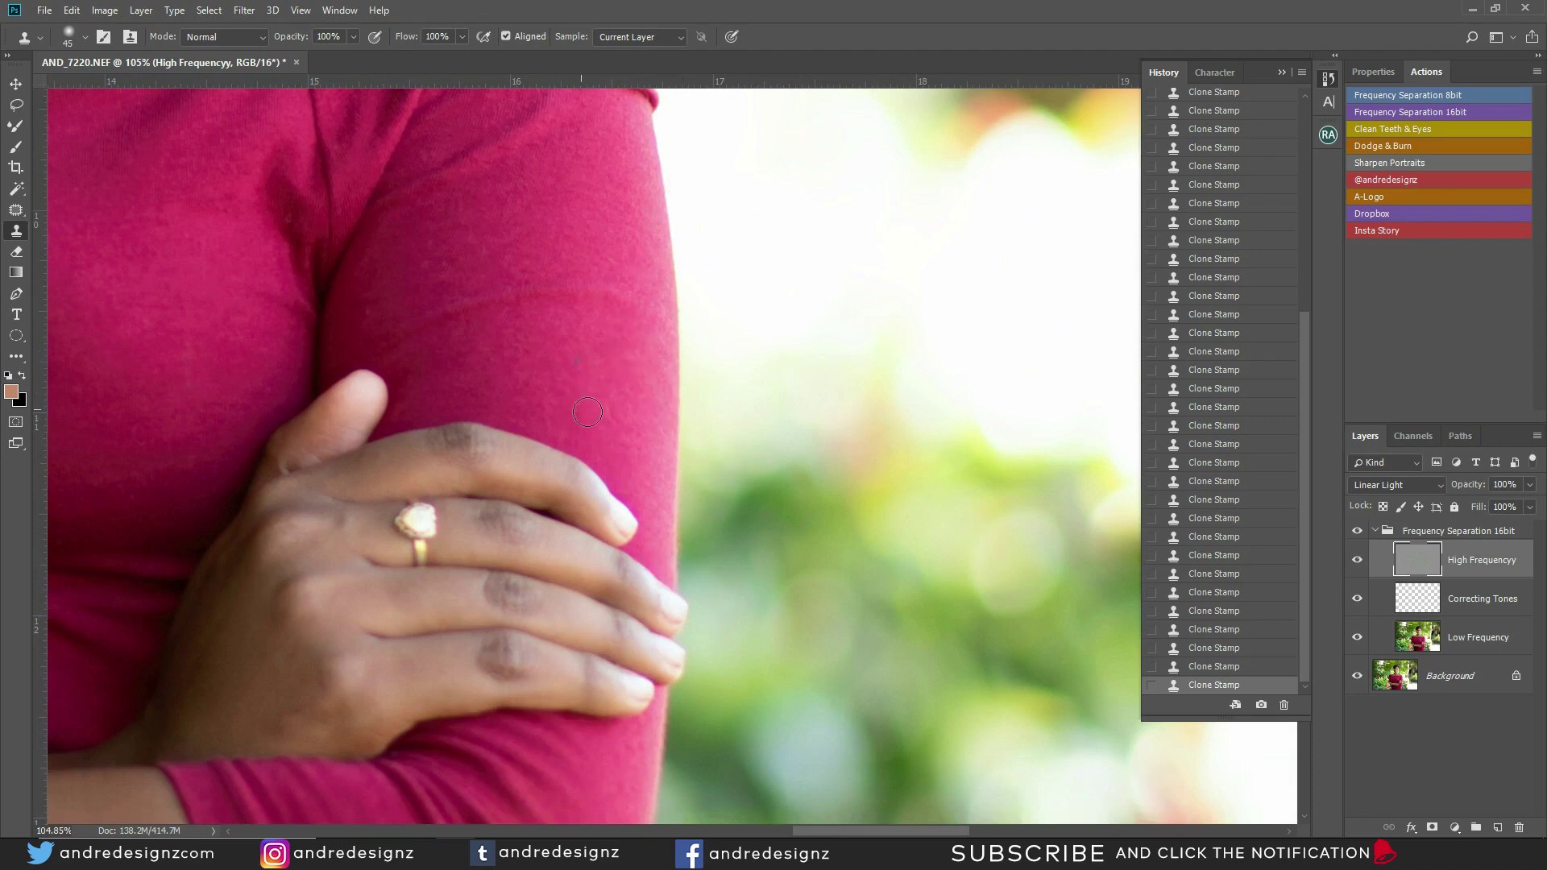
{"action": "scroll", "coordinate": [596, 412], "scroll_direction": "down", "scroll_amount": 5}
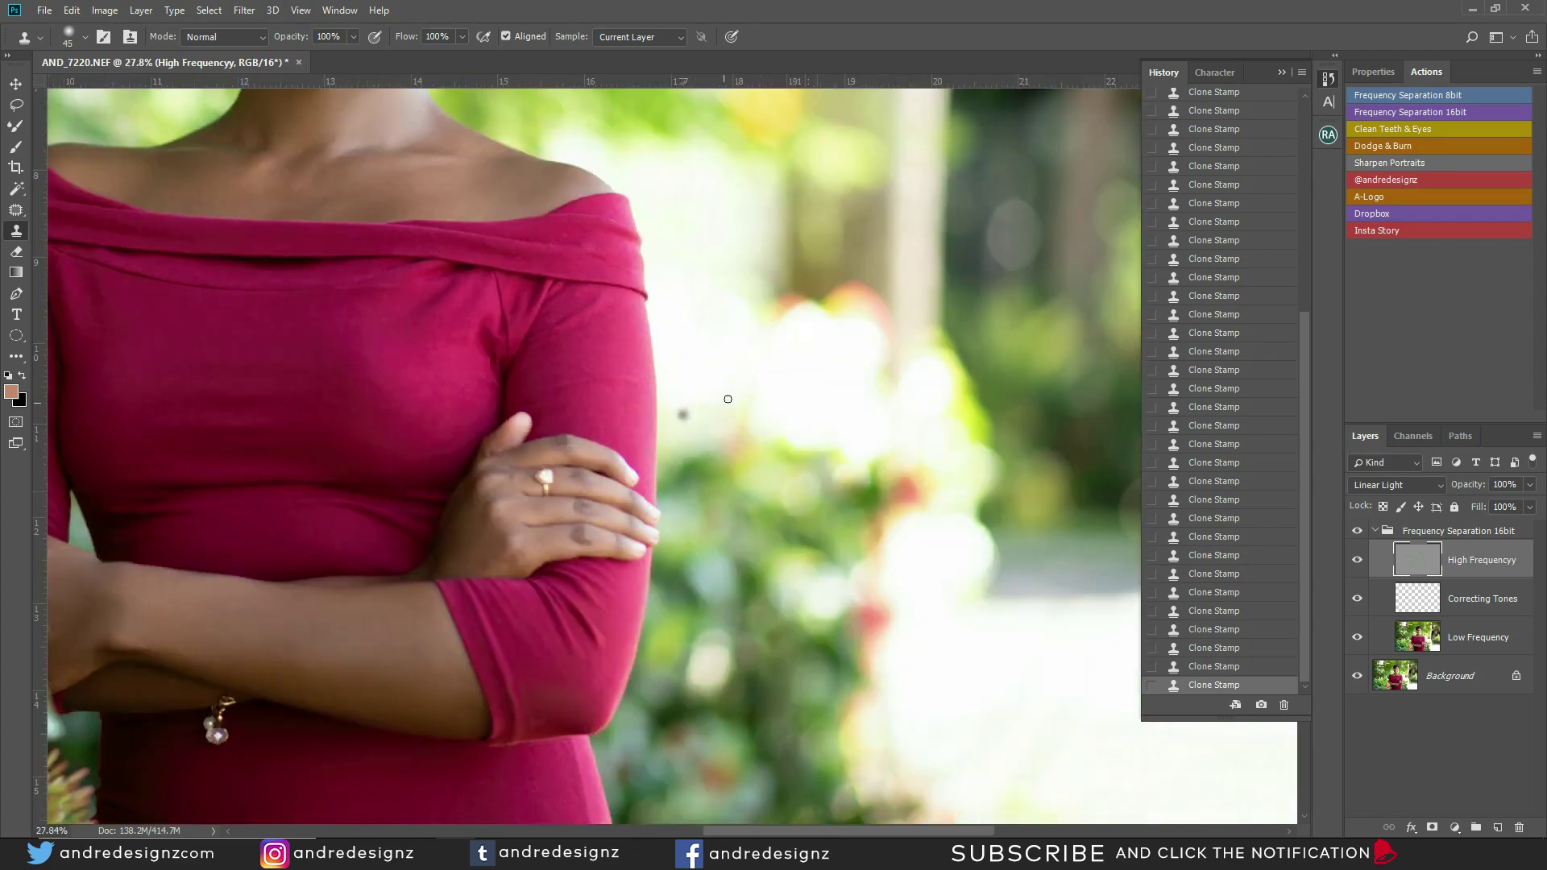
{"action": "scroll", "coordinate": [726, 397], "scroll_direction": "down", "scroll_amount": 2}
{"action": "scroll", "coordinate": [729, 393], "scroll_direction": "up", "scroll_amount": 4}
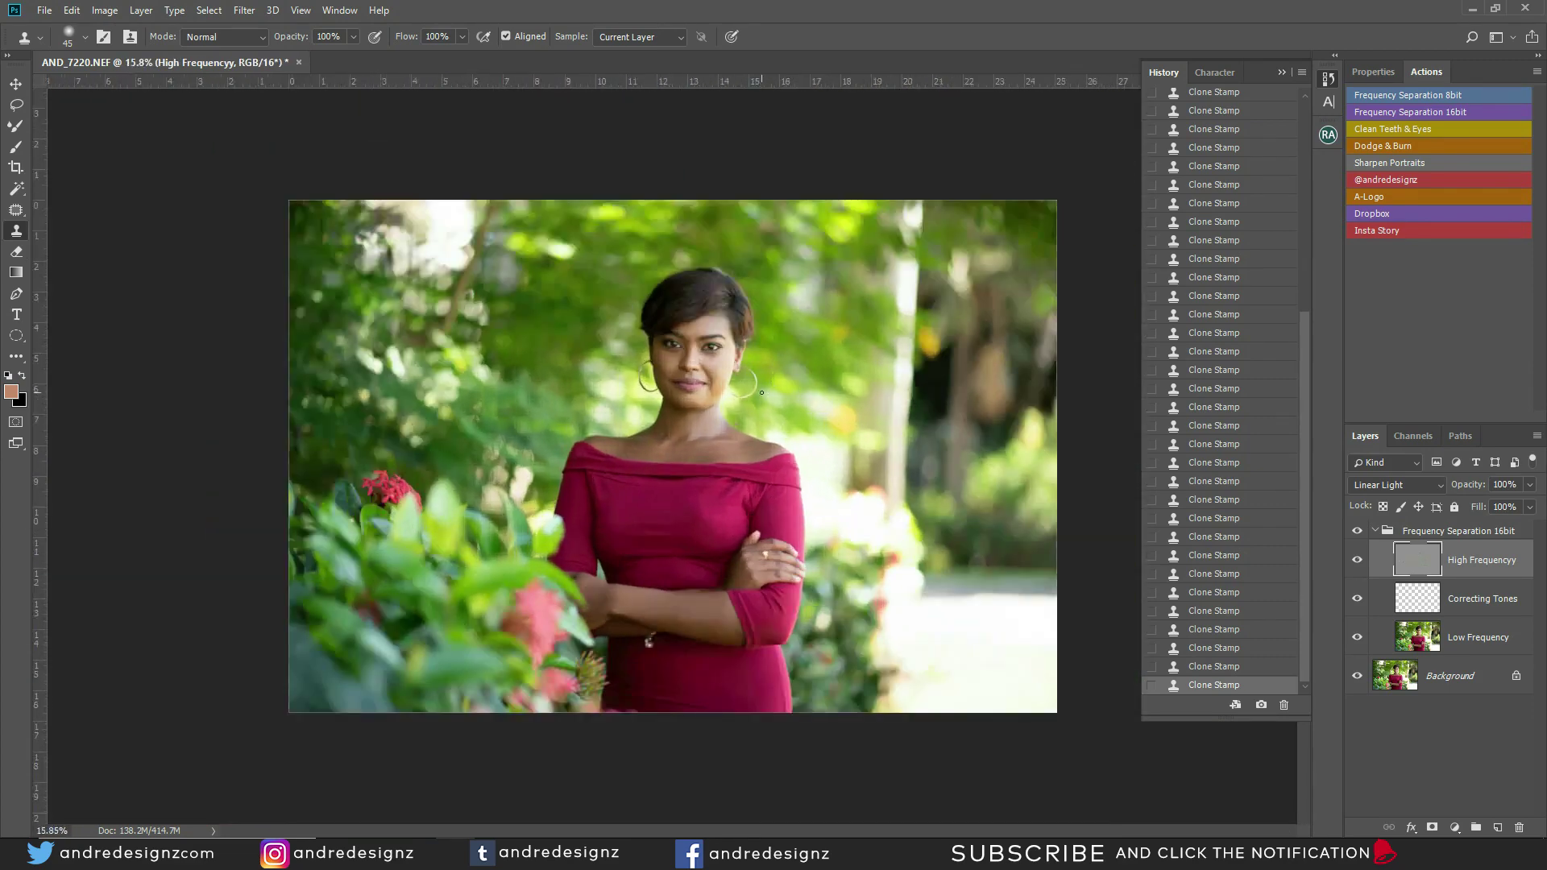
{"action": "scroll", "coordinate": [734, 388], "scroll_direction": "up", "scroll_amount": 4}
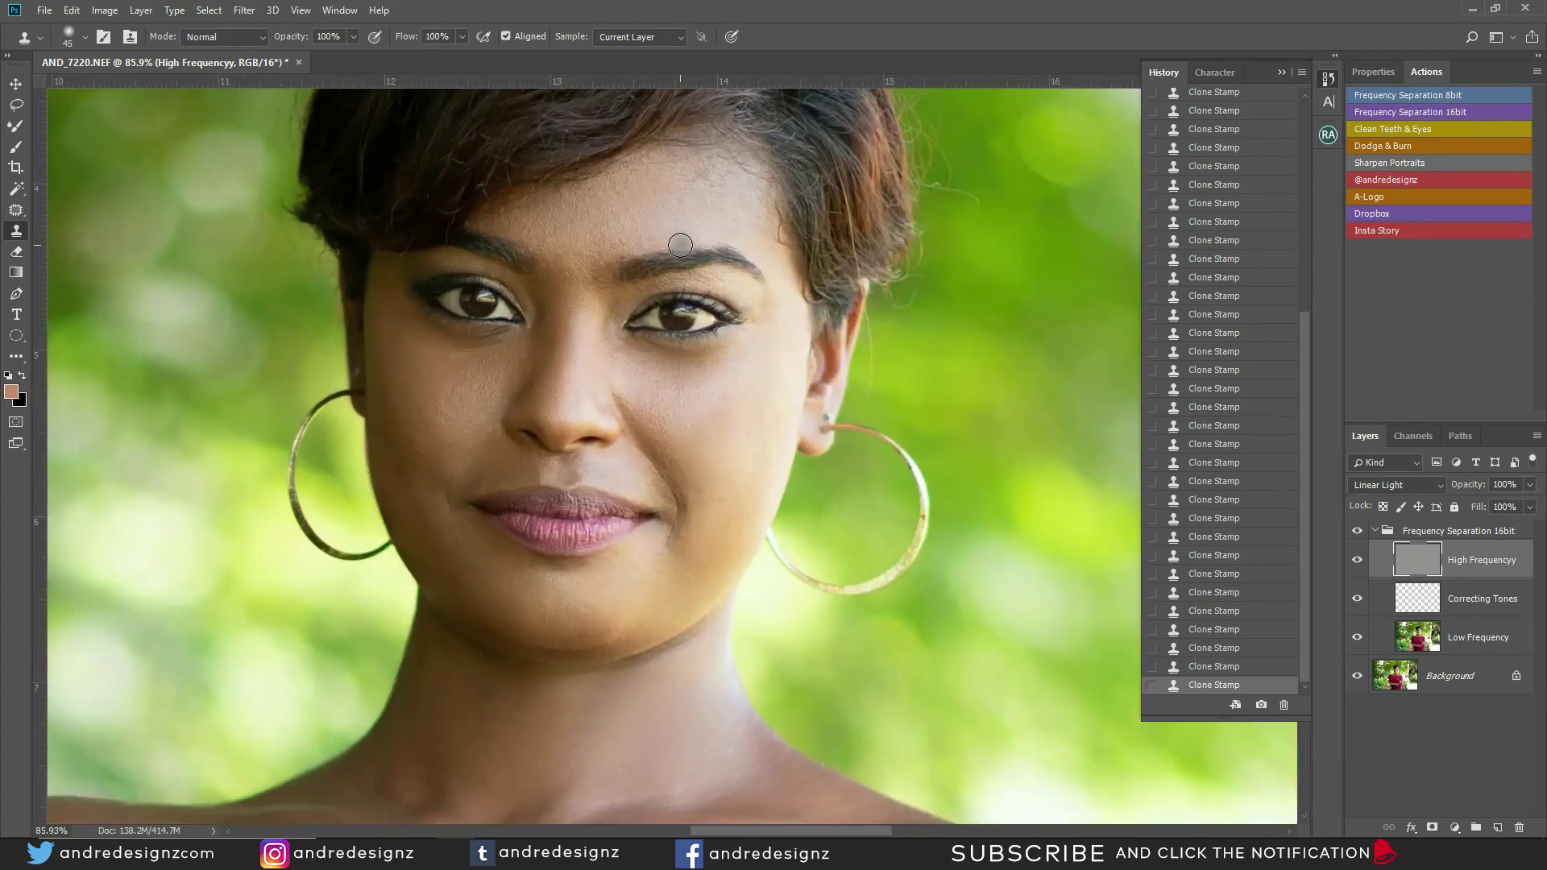
{"action": "left_click", "coordinate": [1375, 533]}
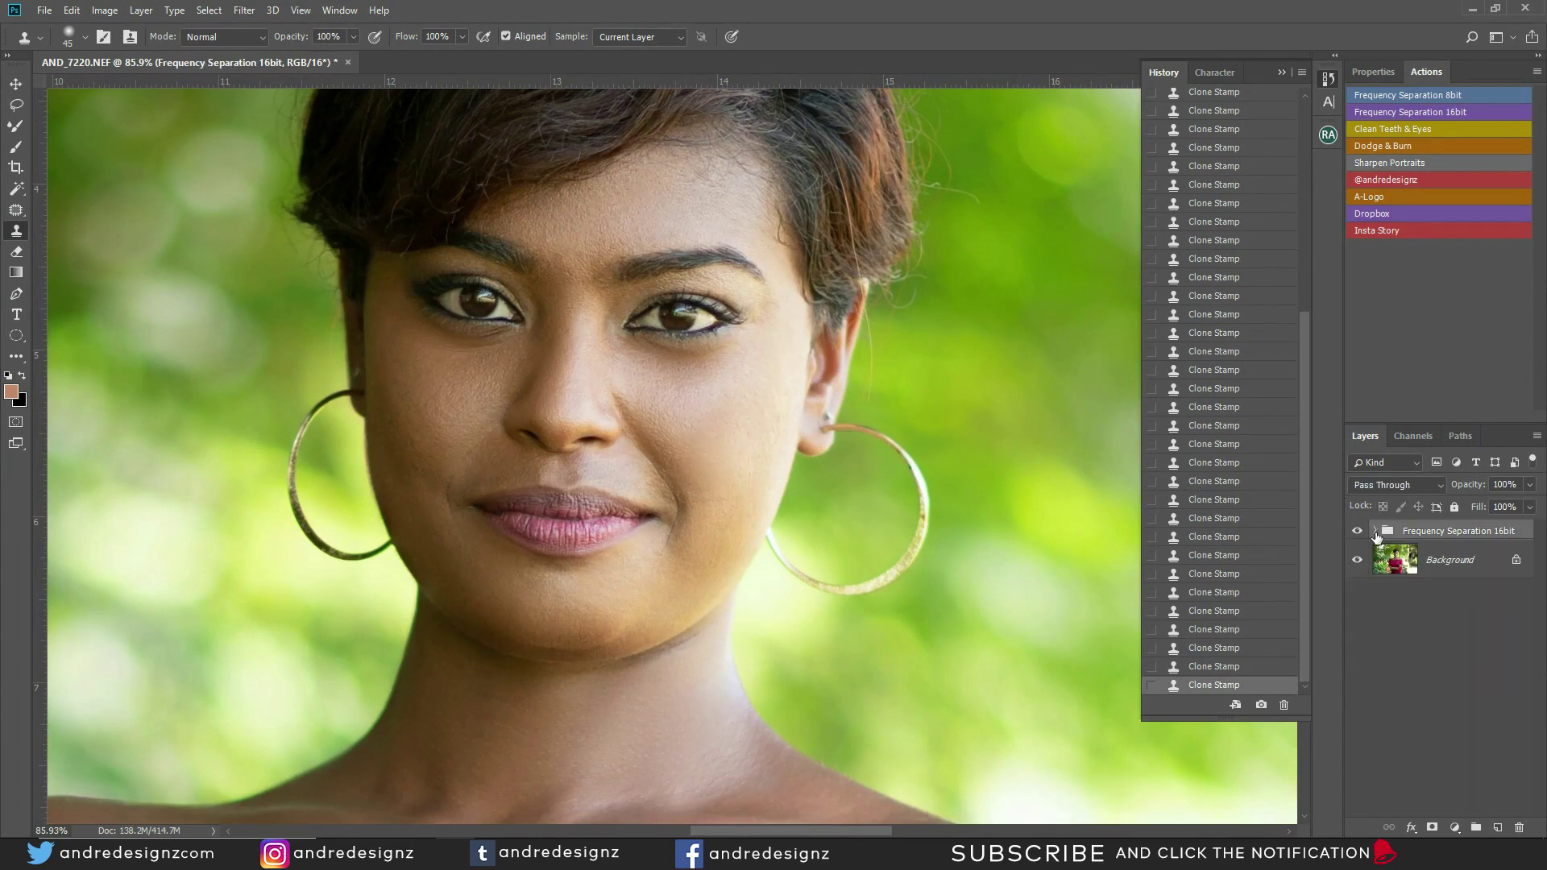
{"action": "left_click", "coordinate": [1399, 147]}
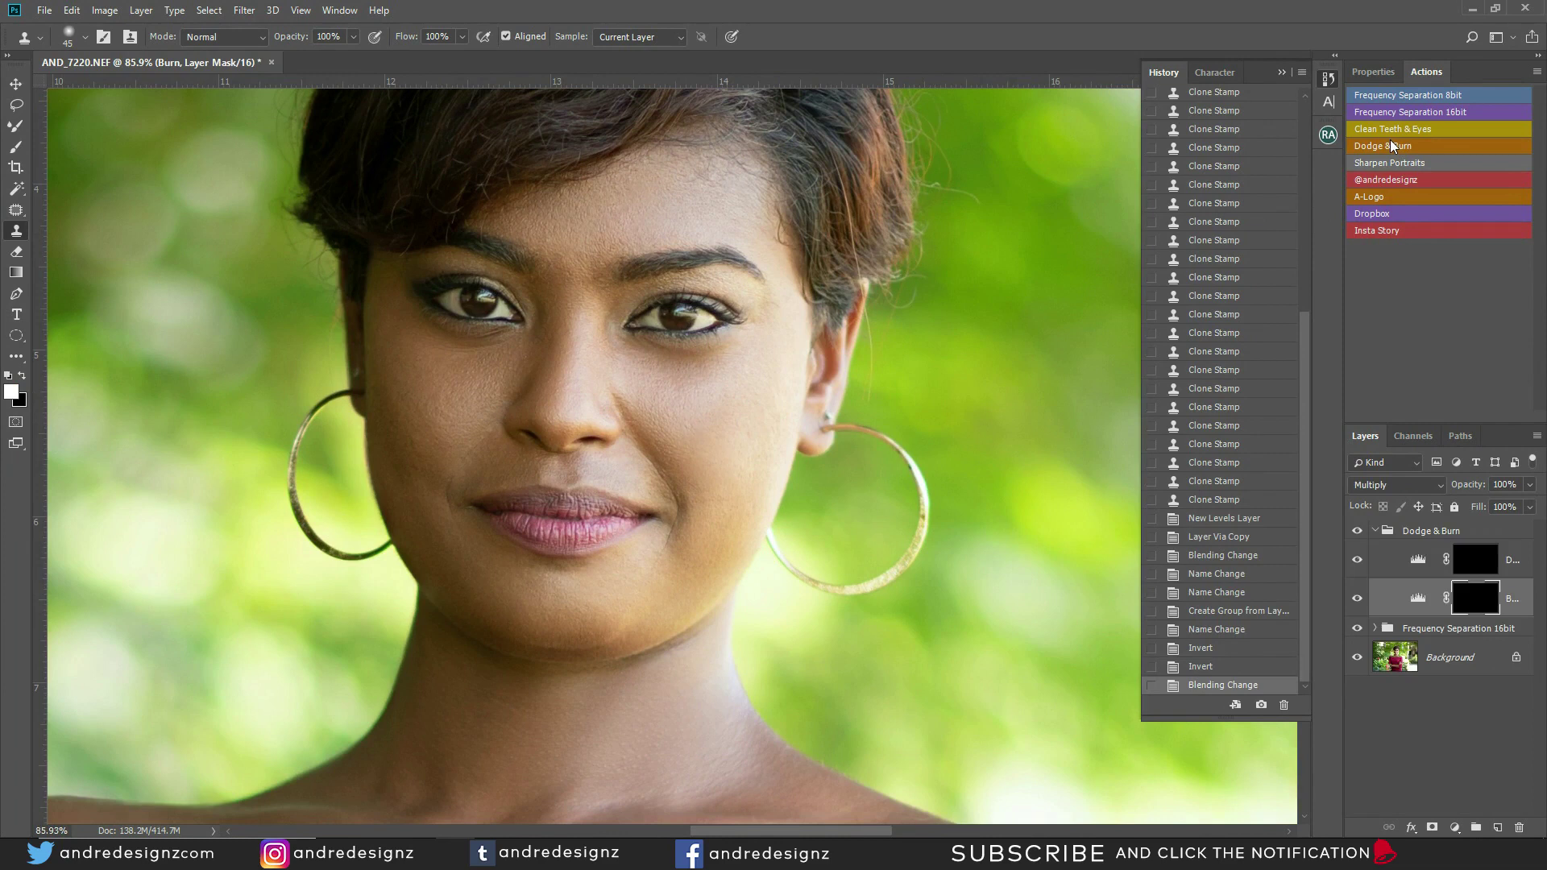
Step: Burn the sides of the nose on the Burn layer mask with a white 50 px brush at 1% flow
{"action": "key", "text": "b"}
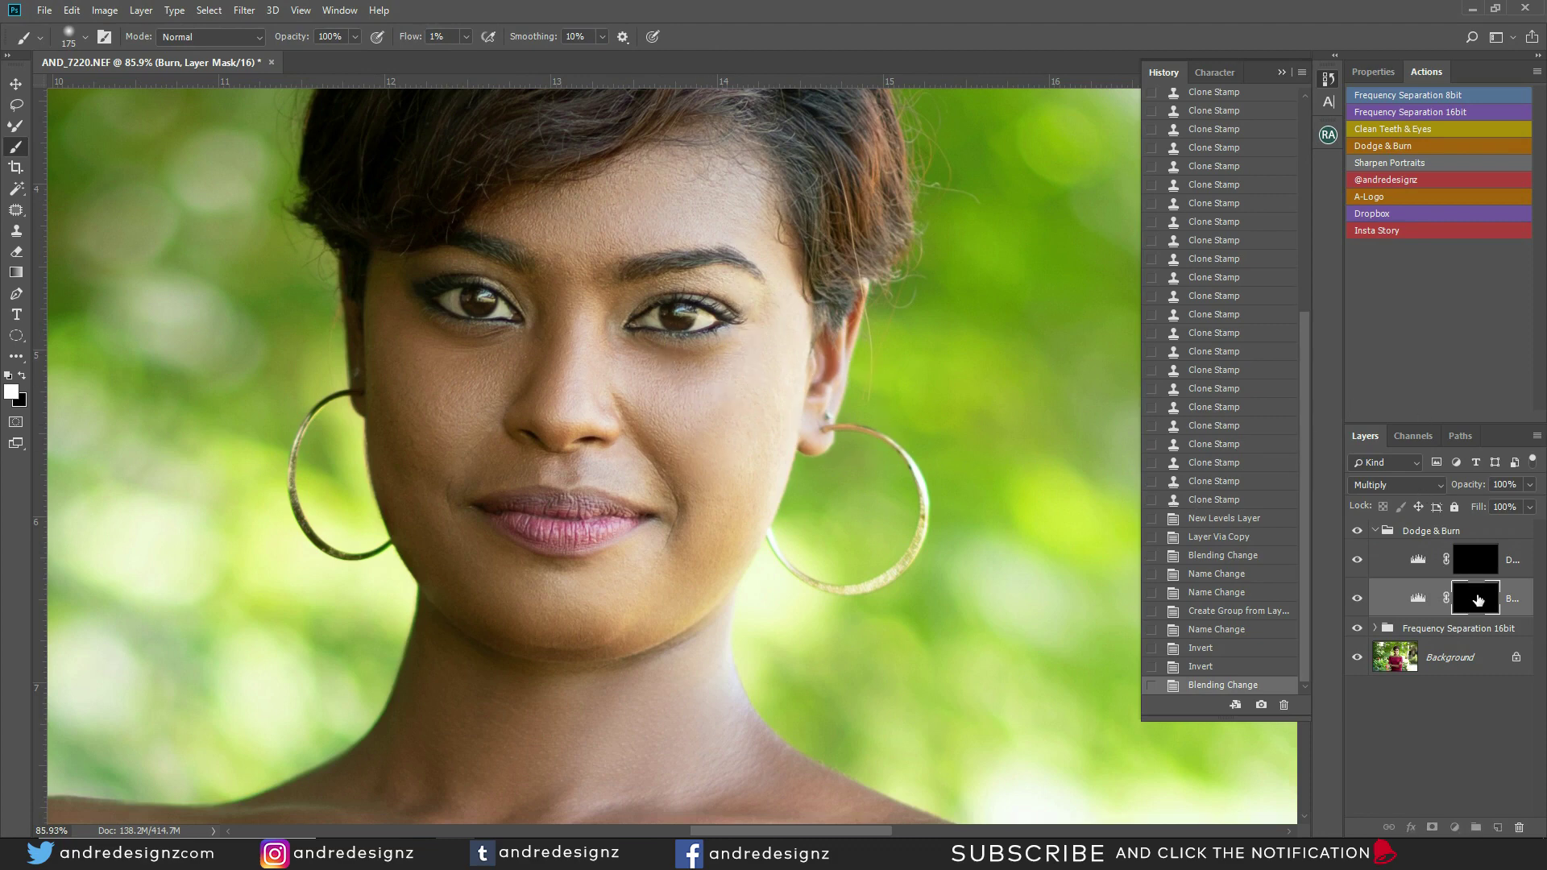
{"action": "key", "text": "bracketleft"}
{"action": "key", "text": "bracketleft"}
{"action": "key", "text": "bracketleft"}
{"action": "key", "text": "bracketleft"}
{"action": "key", "text": "bracketleft"}
{"action": "key", "text": "bracketleft"}
{"action": "scroll", "coordinate": [568, 342], "scroll_direction": "up", "scroll_amount": 1}
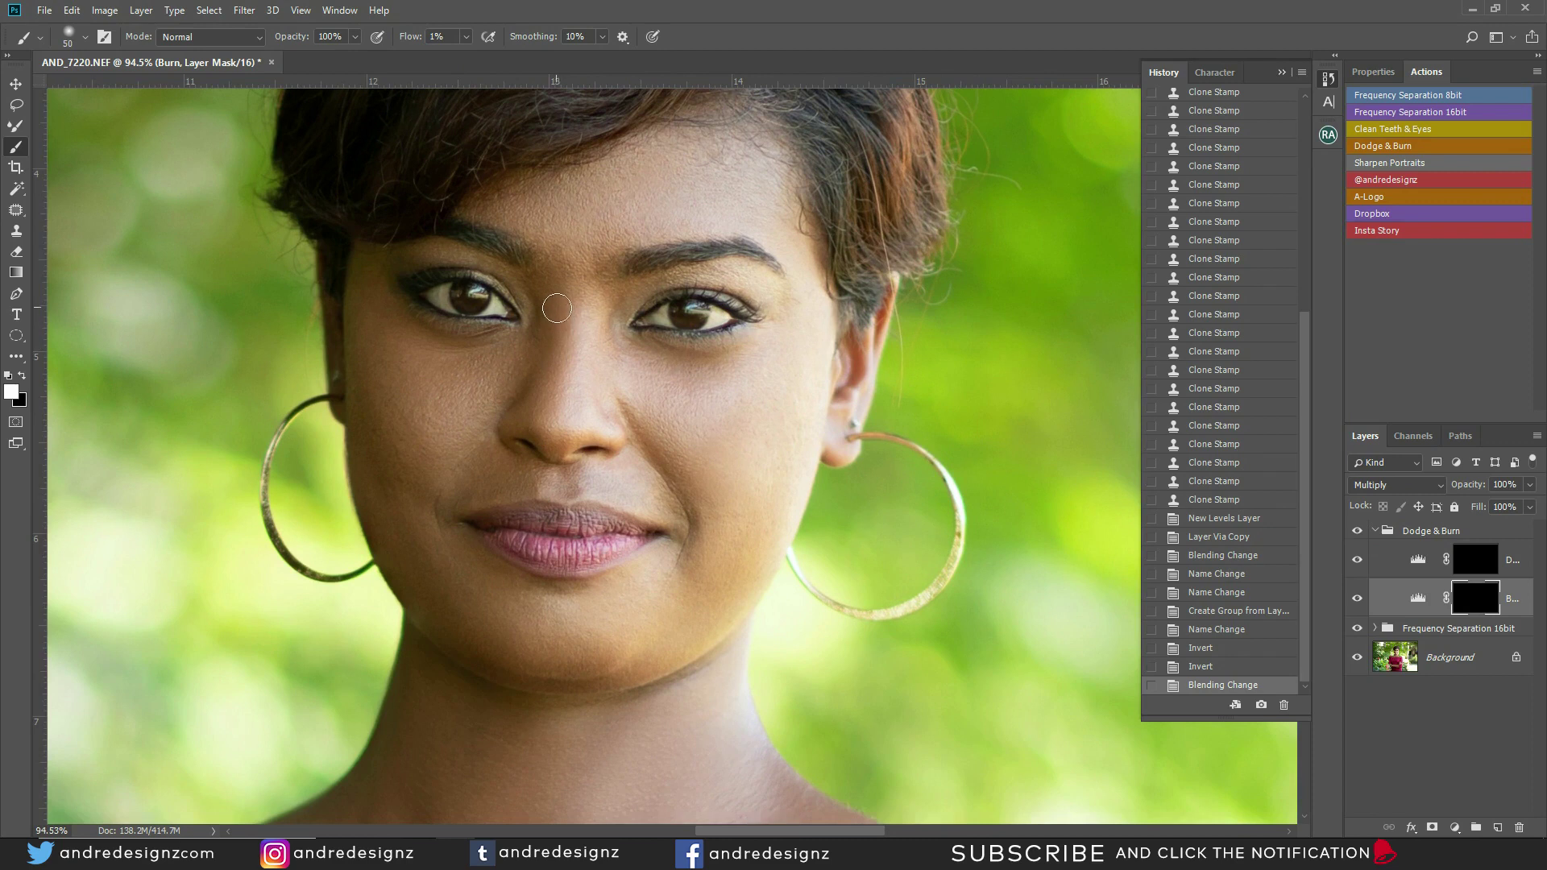
{"action": "left_click_drag", "start_coordinate": [555, 388], "coordinate": [559, 397]}
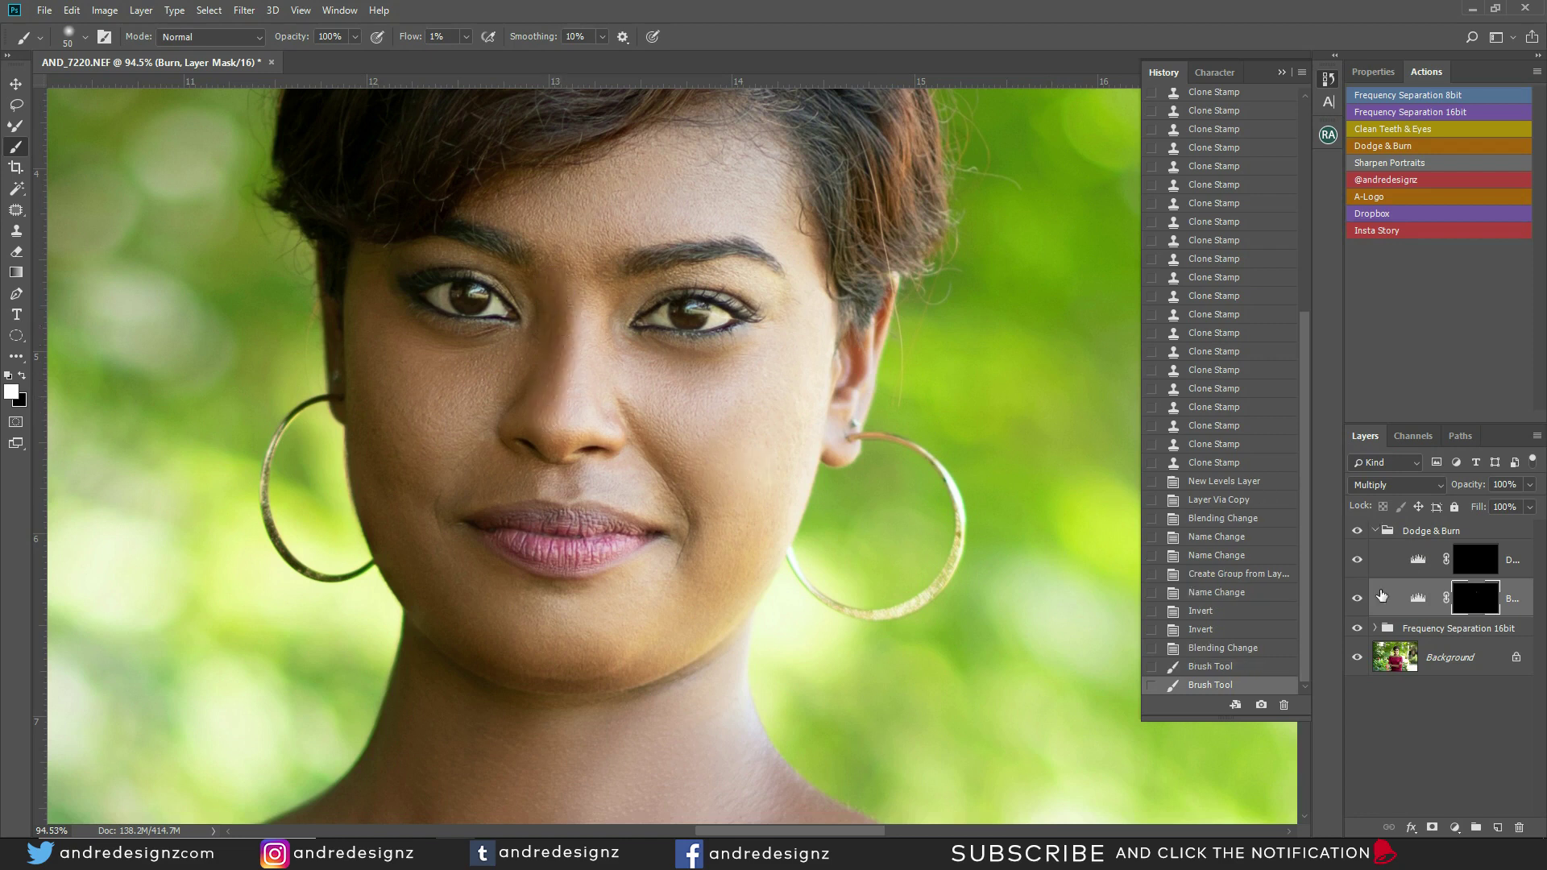
{"action": "left_click", "coordinate": [1357, 598]}
{"action": "left_click", "coordinate": [1357, 598]}
{"action": "left_click_drag", "start_coordinate": [608, 390], "coordinate": [612, 342]}
Step: Burn the hollows of both cheeks and the jawline with the brush enlarged to 90 px
{"action": "key", "text": "bracketright"}
{"action": "key", "text": "bracketright"}
{"action": "key", "text": "bracketright"}
{"action": "key", "text": "bracketright"}
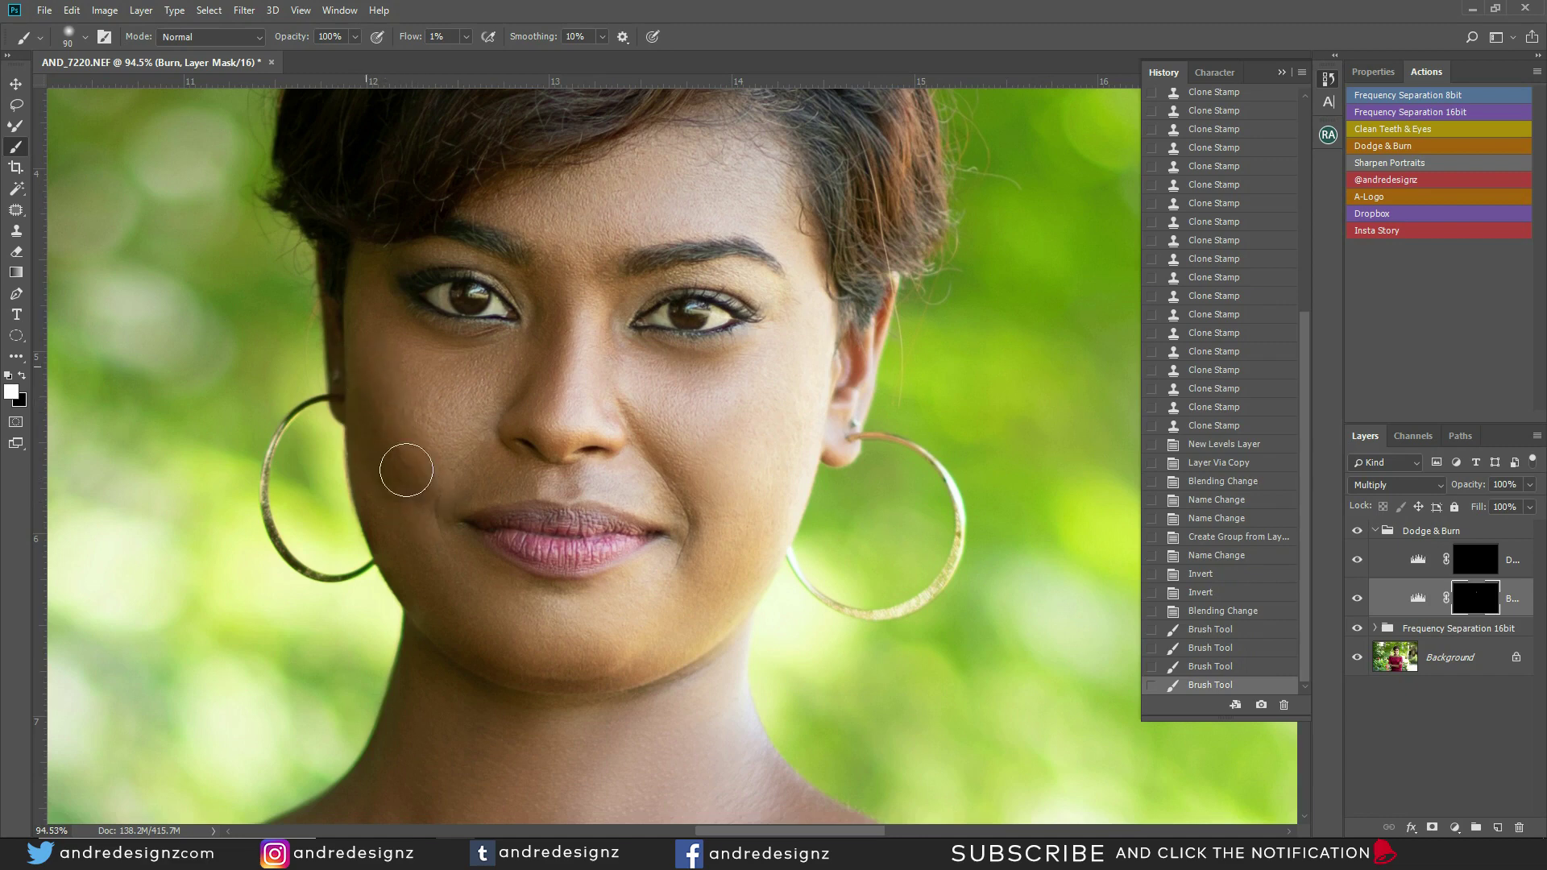
{"action": "left_click_drag", "start_coordinate": [414, 485], "coordinate": [421, 496]}
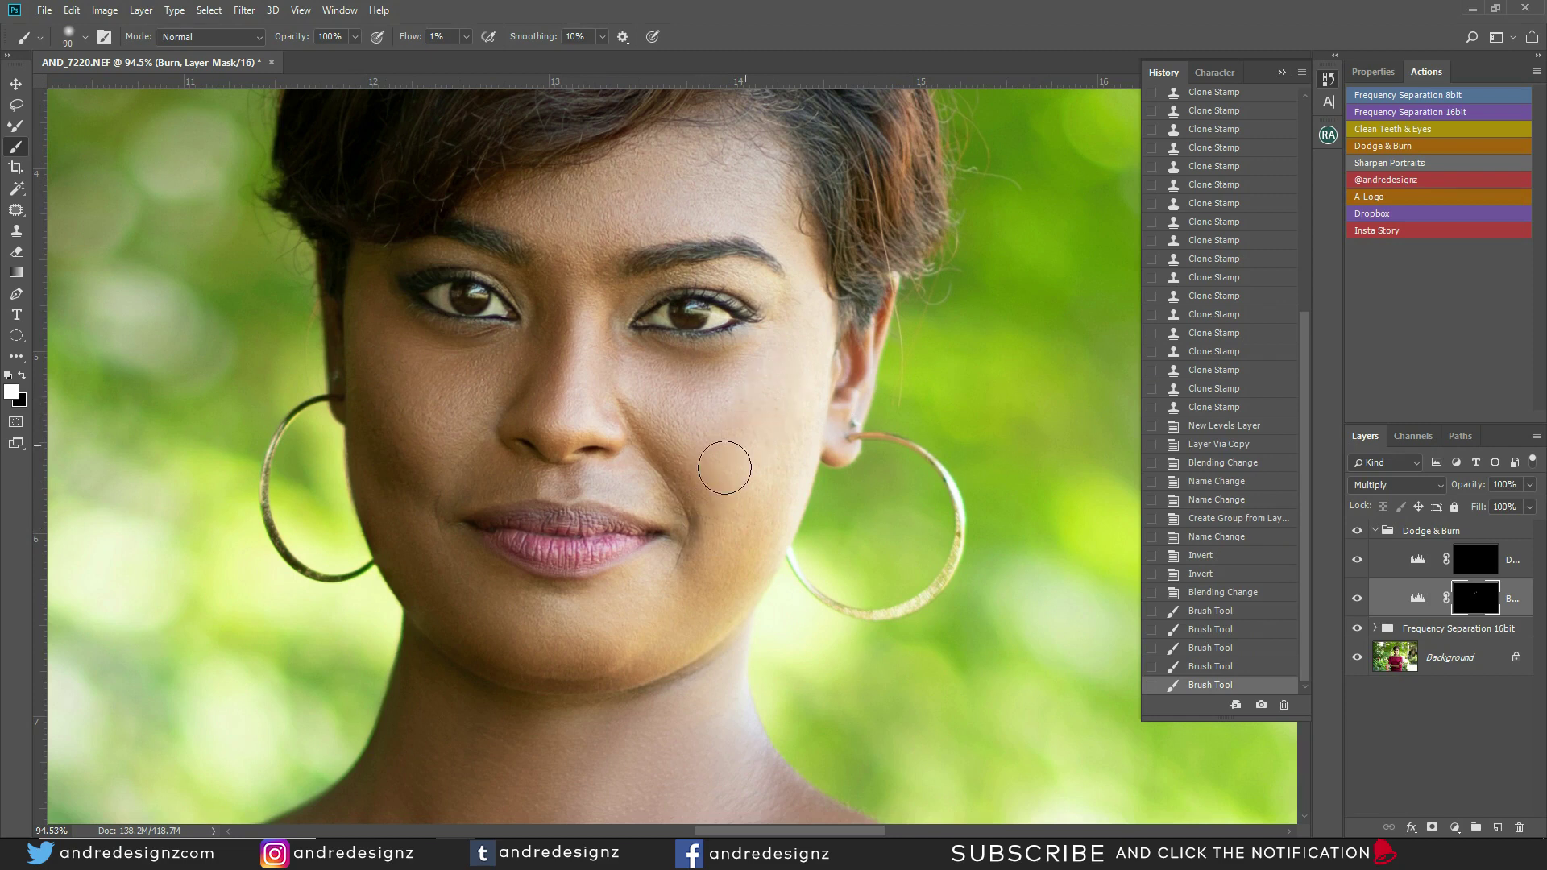
{"action": "mouse_move", "coordinate": [775, 376]}
{"action": "left_mouse_down"}
{"action": "mouse_move", "coordinate": [694, 501]}
{"action": "mouse_move", "coordinate": [738, 466]}
{"action": "mouse_move", "coordinate": [781, 365]}
{"action": "mouse_move", "coordinate": [680, 518]}
{"action": "mouse_move", "coordinate": [749, 497]}
{"action": "mouse_move", "coordinate": [759, 459]}
{"action": "mouse_move", "coordinate": [745, 424]}
{"action": "mouse_move", "coordinate": [717, 476]}
{"action": "left_mouse_up"}
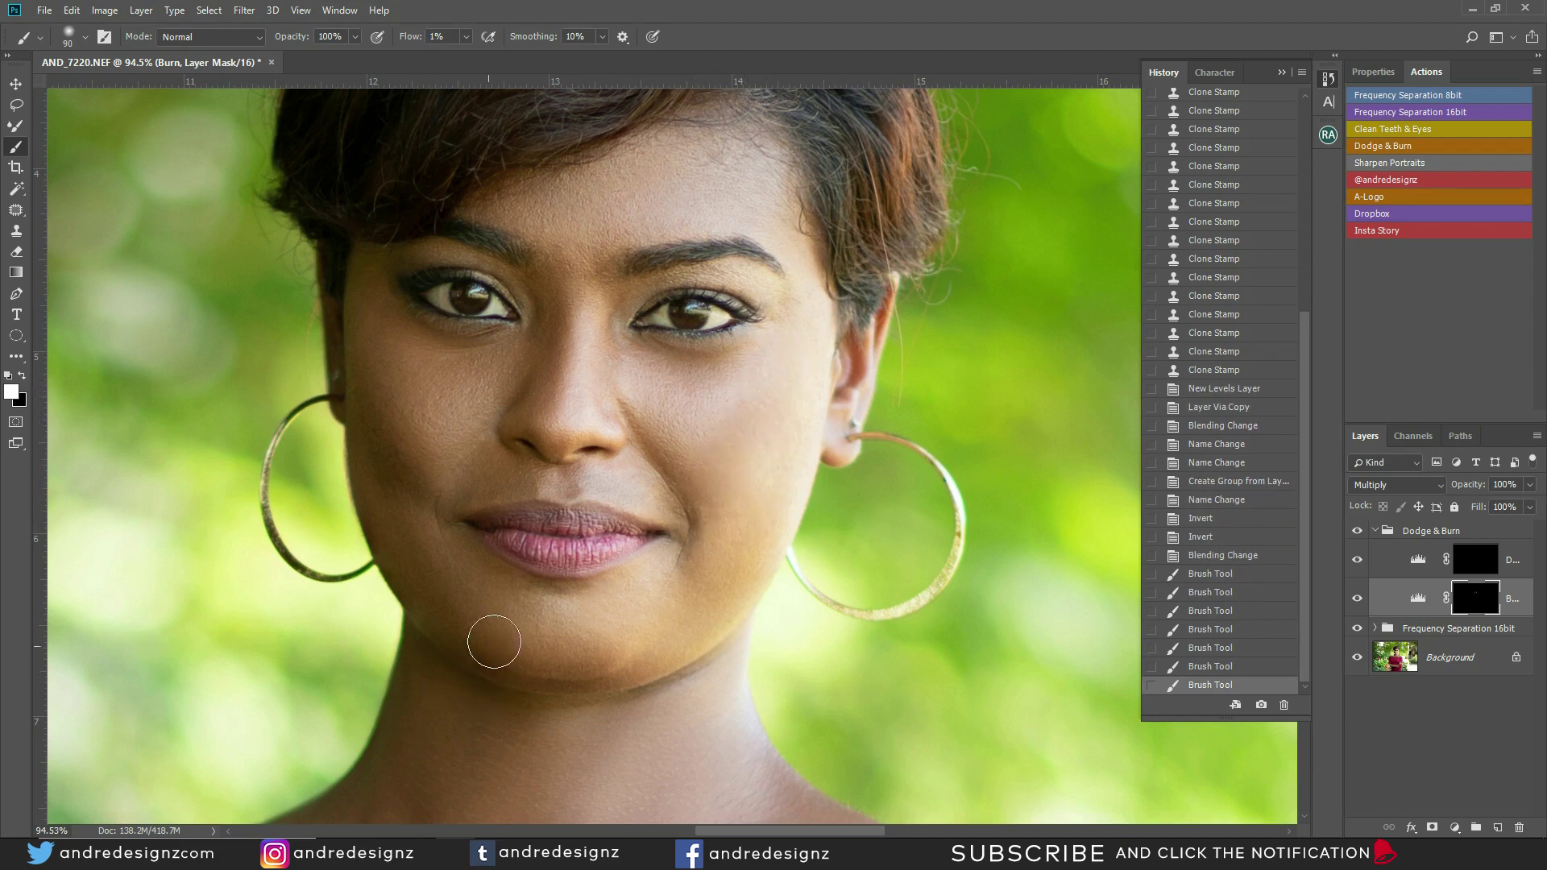
Step: Burn the skin around both eyes and along the brow with the brush reduced to 50 px
{"action": "key", "text": "bracketleft"}
{"action": "key", "text": "bracketleft"}
{"action": "key", "text": "bracketleft"}
{"action": "key", "text": "bracketleft"}
{"action": "left_click_drag", "start_coordinate": [389, 272], "coordinate": [391, 266]}
{"action": "left_click_drag", "start_coordinate": [393, 262], "coordinate": [412, 253]}
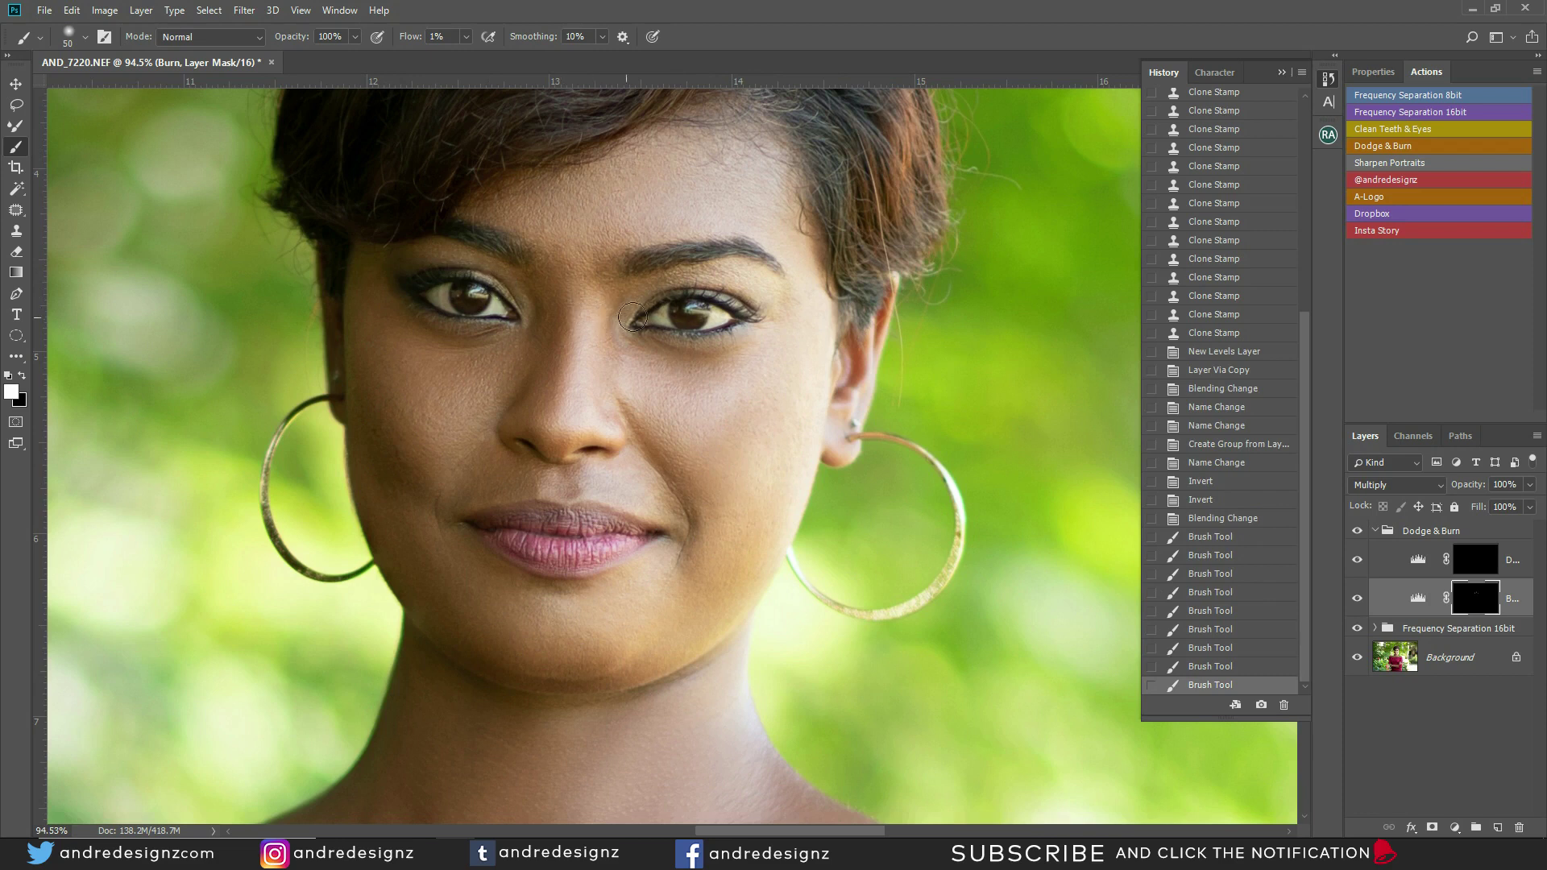
{"action": "mouse_move", "coordinate": [679, 304]}
{"action": "left_mouse_down"}
{"action": "mouse_move", "coordinate": [632, 299]}
{"action": "mouse_move", "coordinate": [650, 290]}
{"action": "left_mouse_up"}
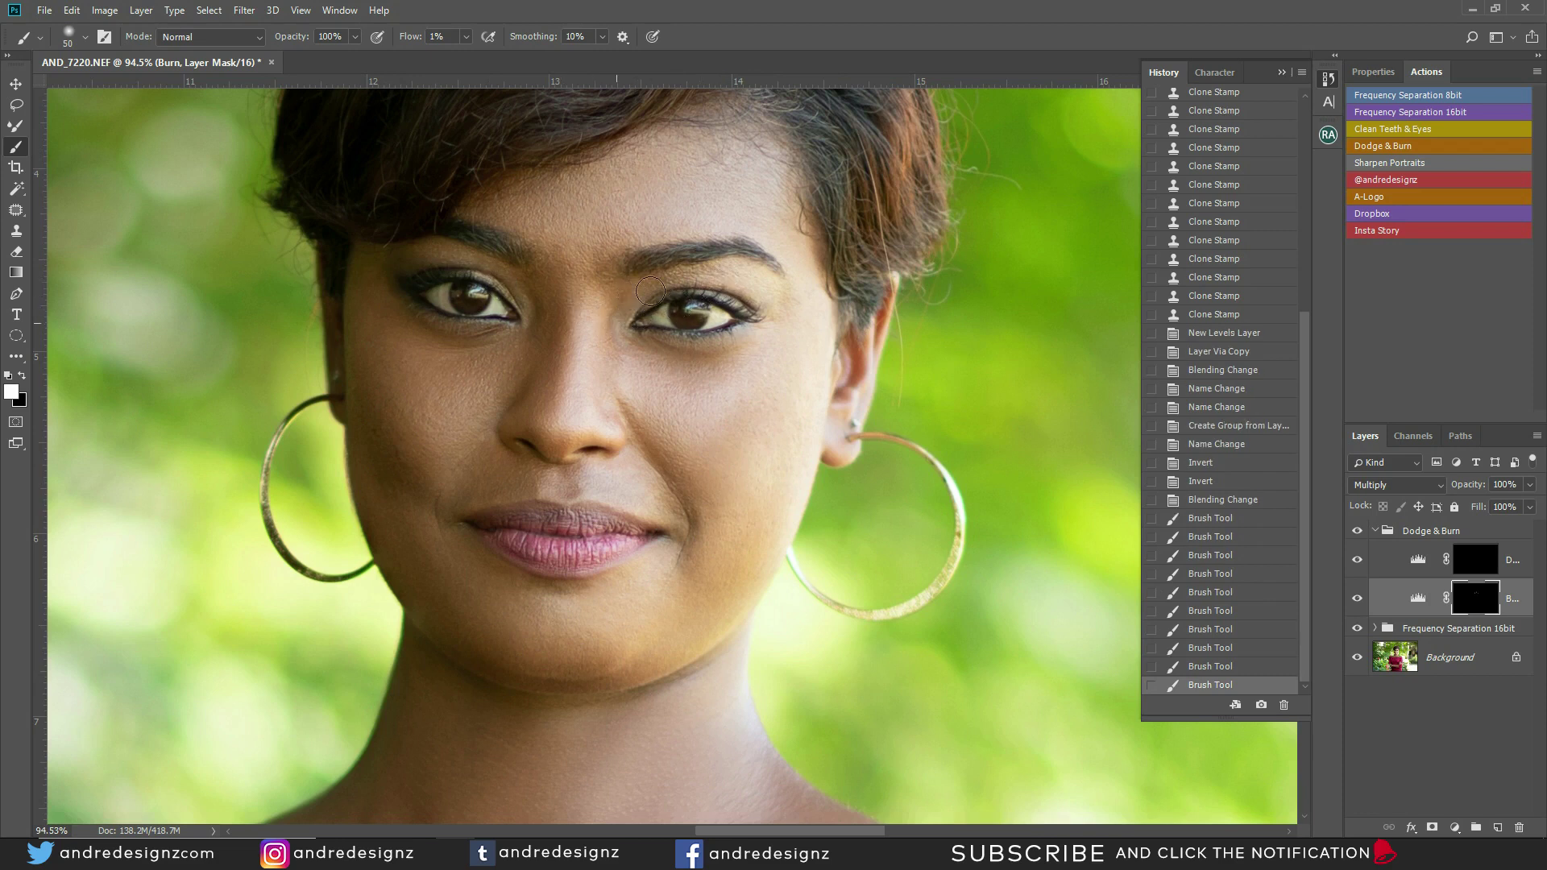
{"action": "left_click_drag", "start_coordinate": [669, 279], "coordinate": [634, 310]}
Step: Lower the opacity of the Dodge & Burn group and compare the portrait with the group hidden and shown
{"action": "scroll", "coordinate": [628, 386], "scroll_direction": "down", "scroll_amount": 5}
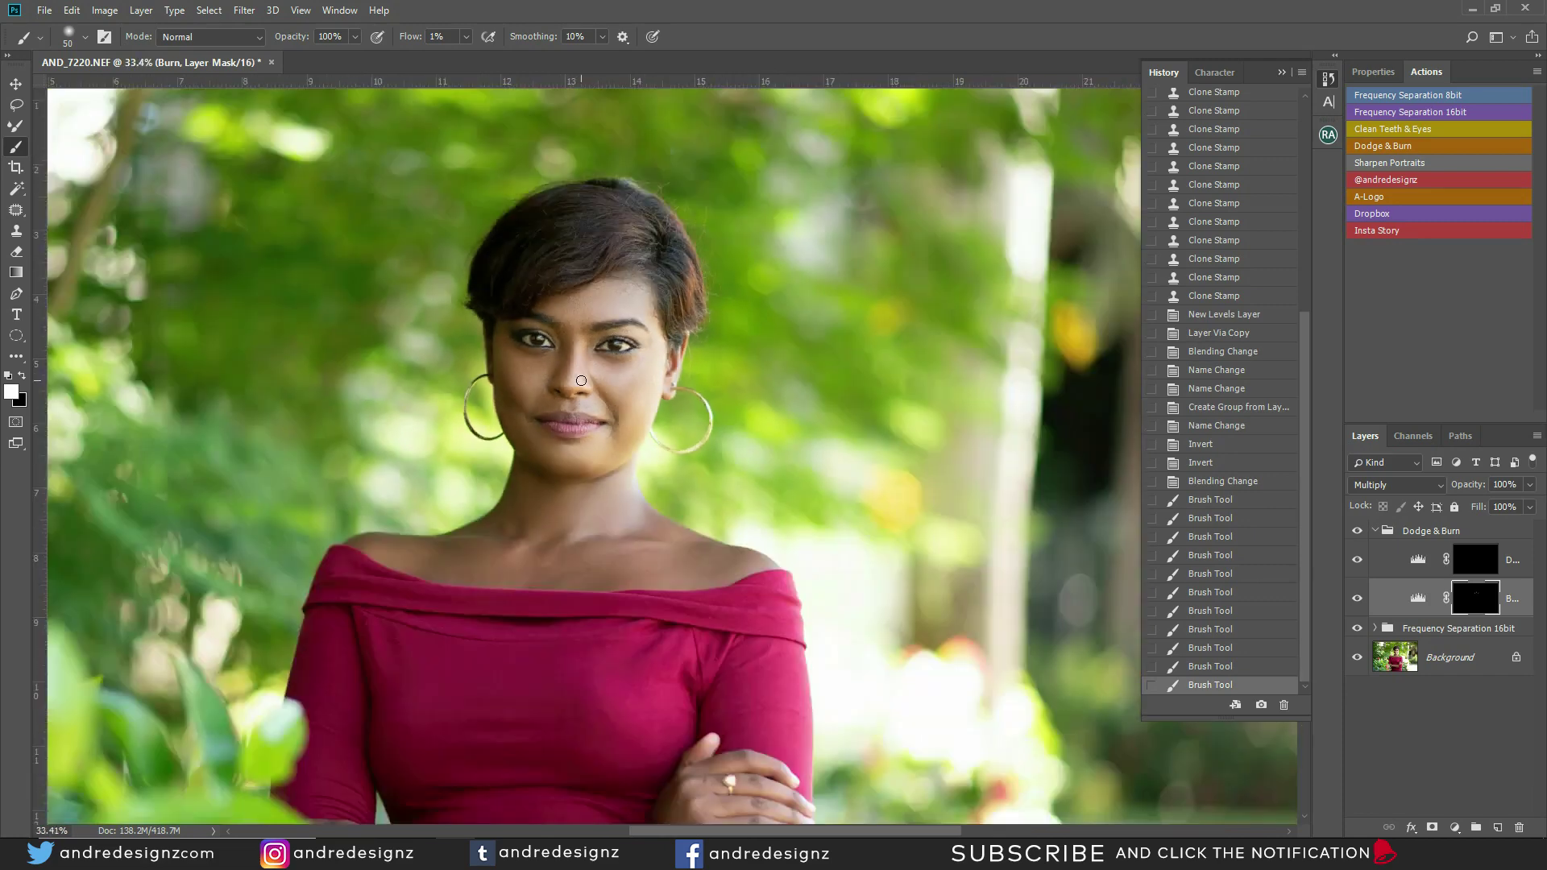
{"action": "scroll", "coordinate": [653, 467], "scroll_direction": "up", "scroll_amount": 3}
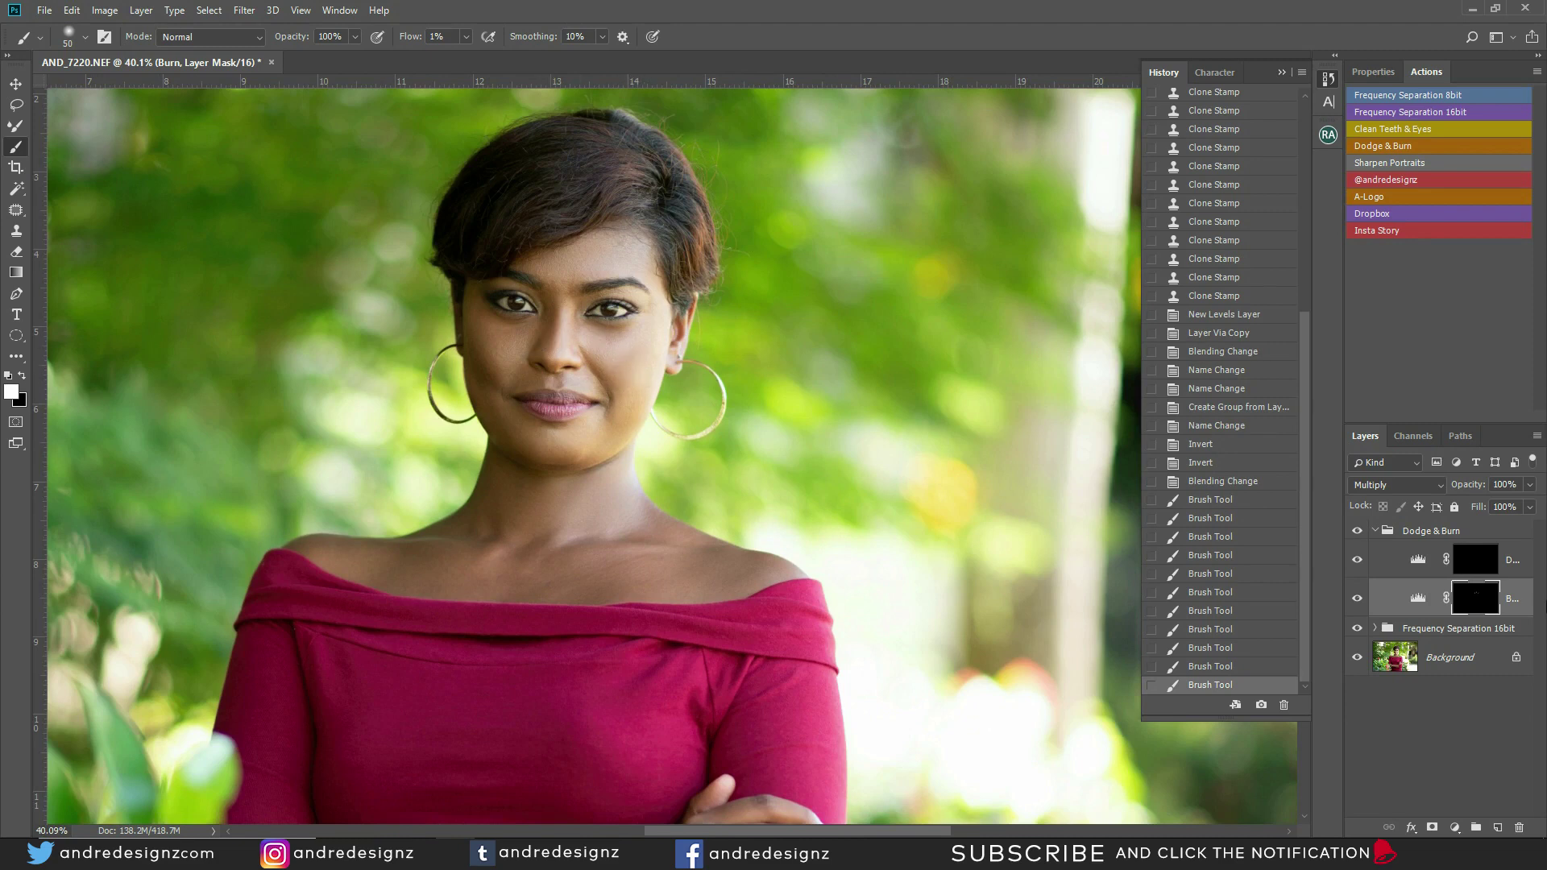
{"action": "left_click", "coordinate": [1388, 536]}
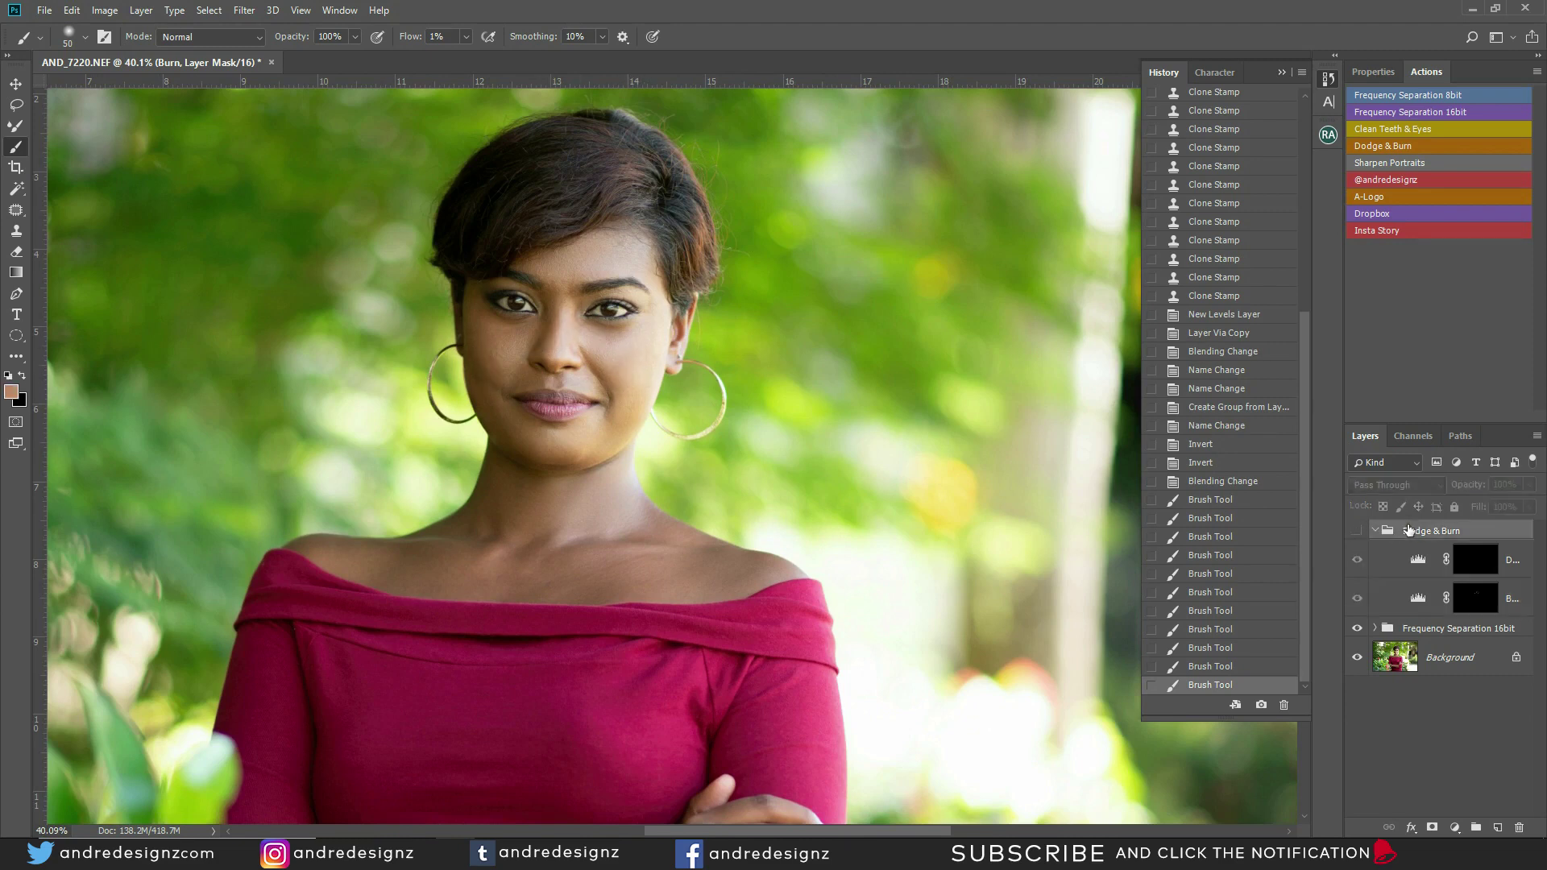
{"action": "left_click", "coordinate": [1355, 532]}
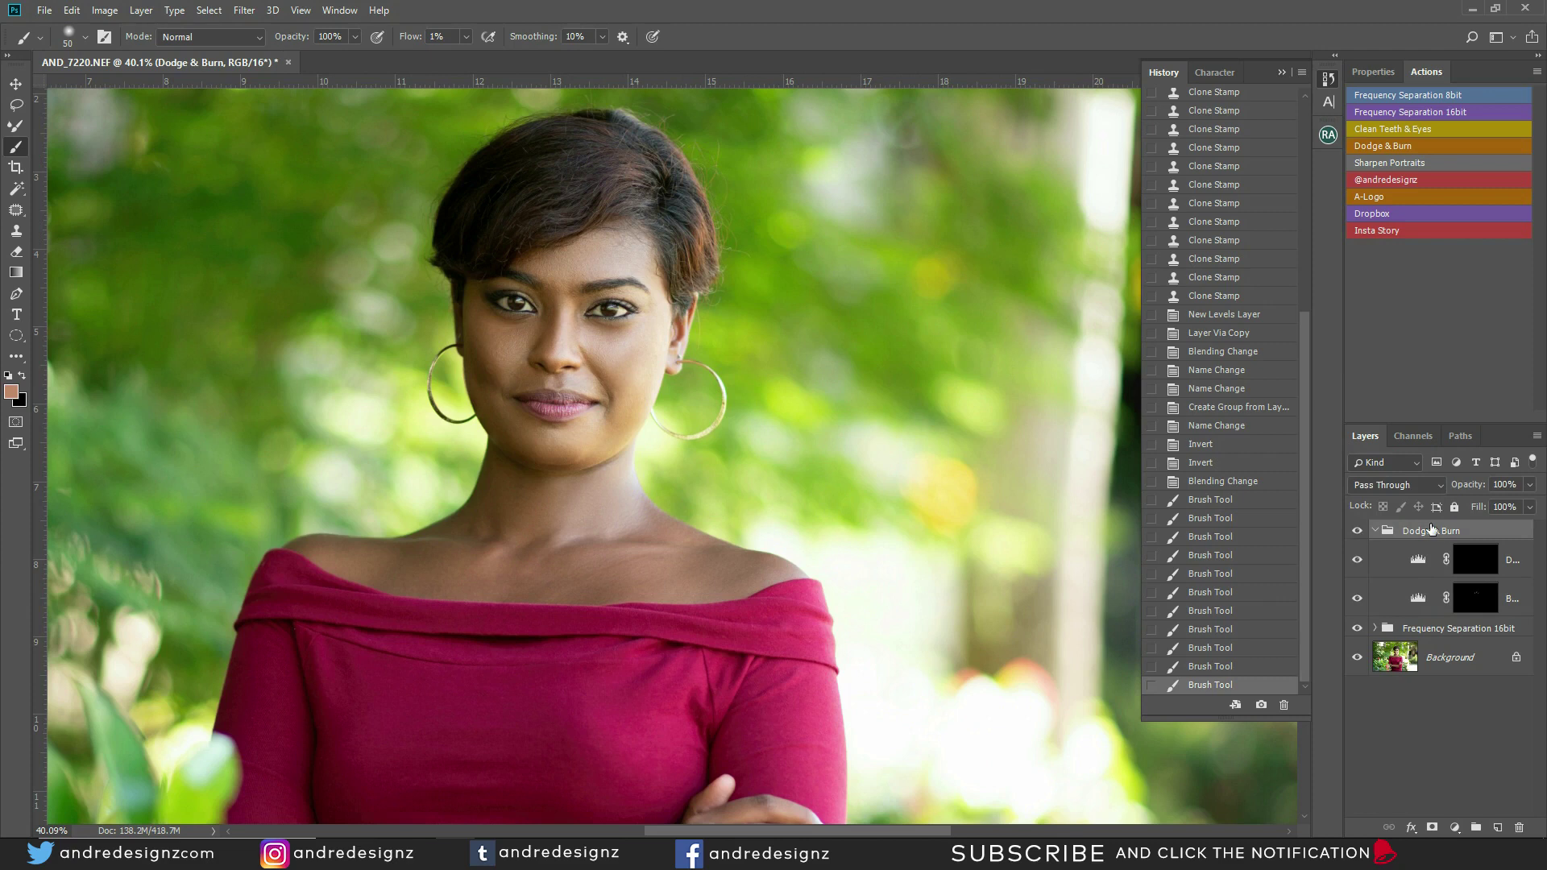
{"action": "left_click", "coordinate": [1529, 485]}
{"action": "left_click_drag", "start_coordinate": [1509, 503], "coordinate": [1495, 505]}
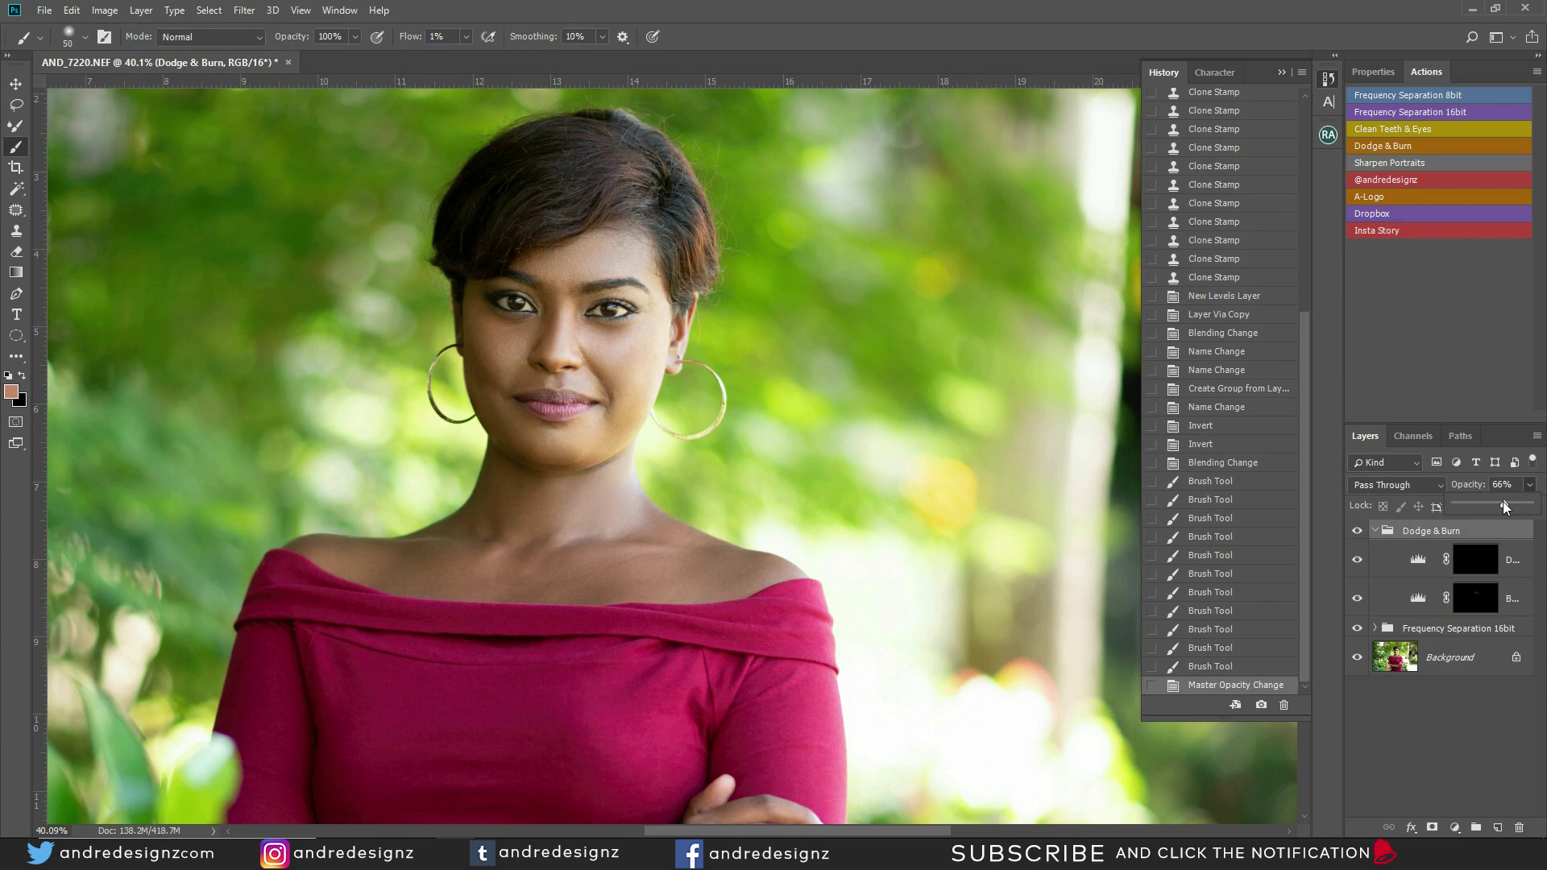
{"action": "left_click_drag", "start_coordinate": [1501, 501], "coordinate": [1497, 502]}
{"action": "left_click", "coordinate": [1356, 531]}
{"action": "left_click", "coordinate": [1357, 532]}
{"action": "left_click", "coordinate": [1356, 532]}
{"action": "left_click", "coordinate": [1357, 531]}
Step: Burn the shadows across the upper chest and shoulders on the Burn layer mask with a 100 px brush
{"action": "left_click", "coordinate": [1473, 597]}
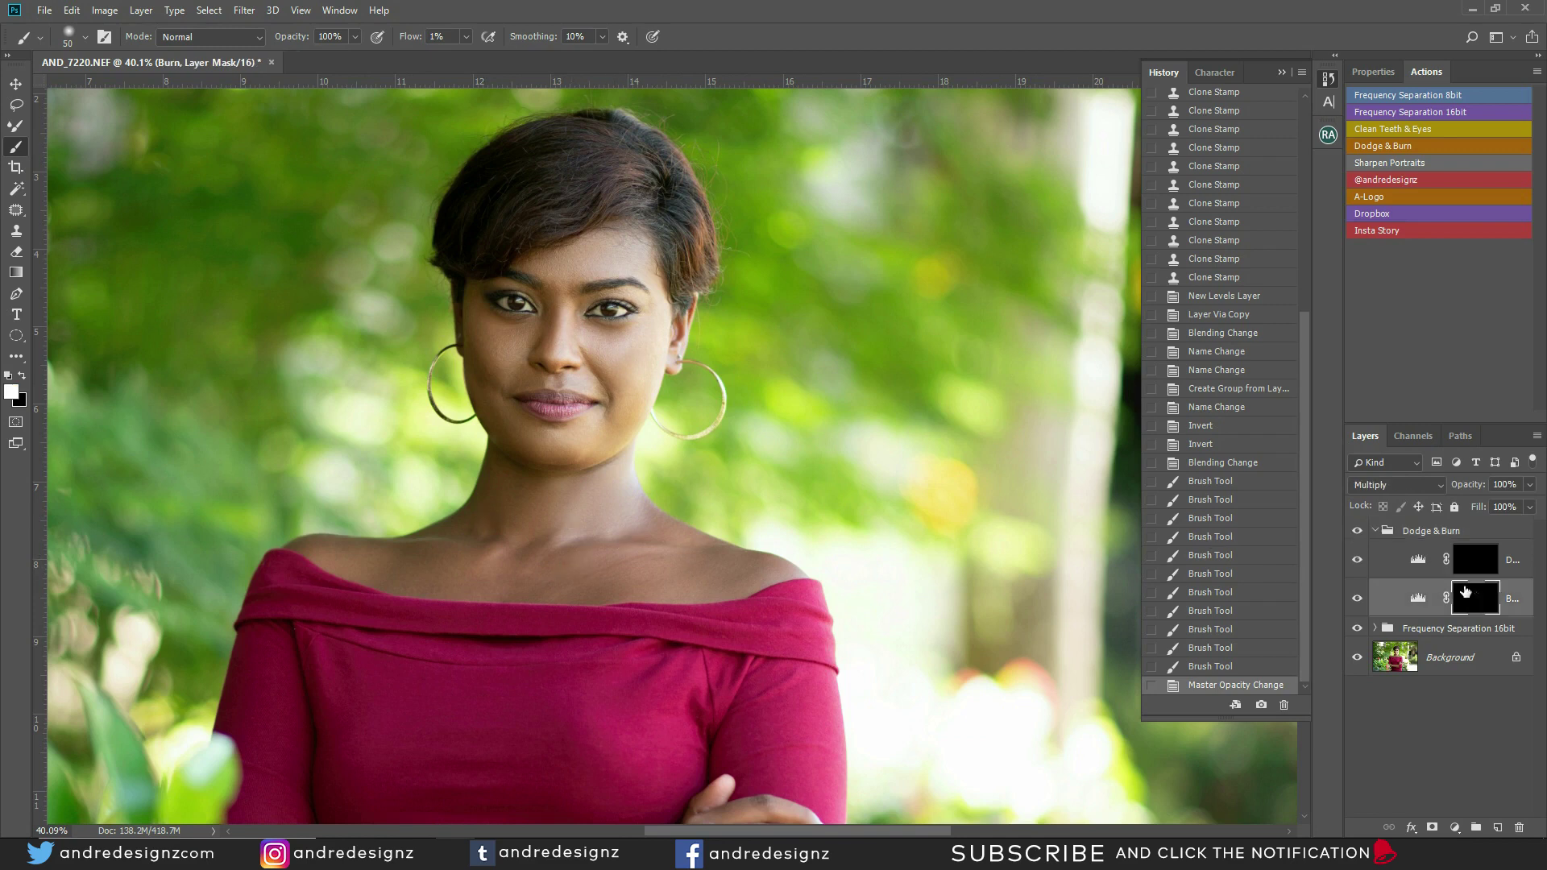
{"action": "left_click", "coordinate": [1466, 560]}
{"action": "left_click", "coordinate": [1473, 598]}
{"action": "left_click", "coordinate": [1416, 537]}
{"action": "left_click", "coordinate": [1489, 600]}
{"action": "left_click_drag", "start_coordinate": [551, 553], "coordinate": [577, 537]}
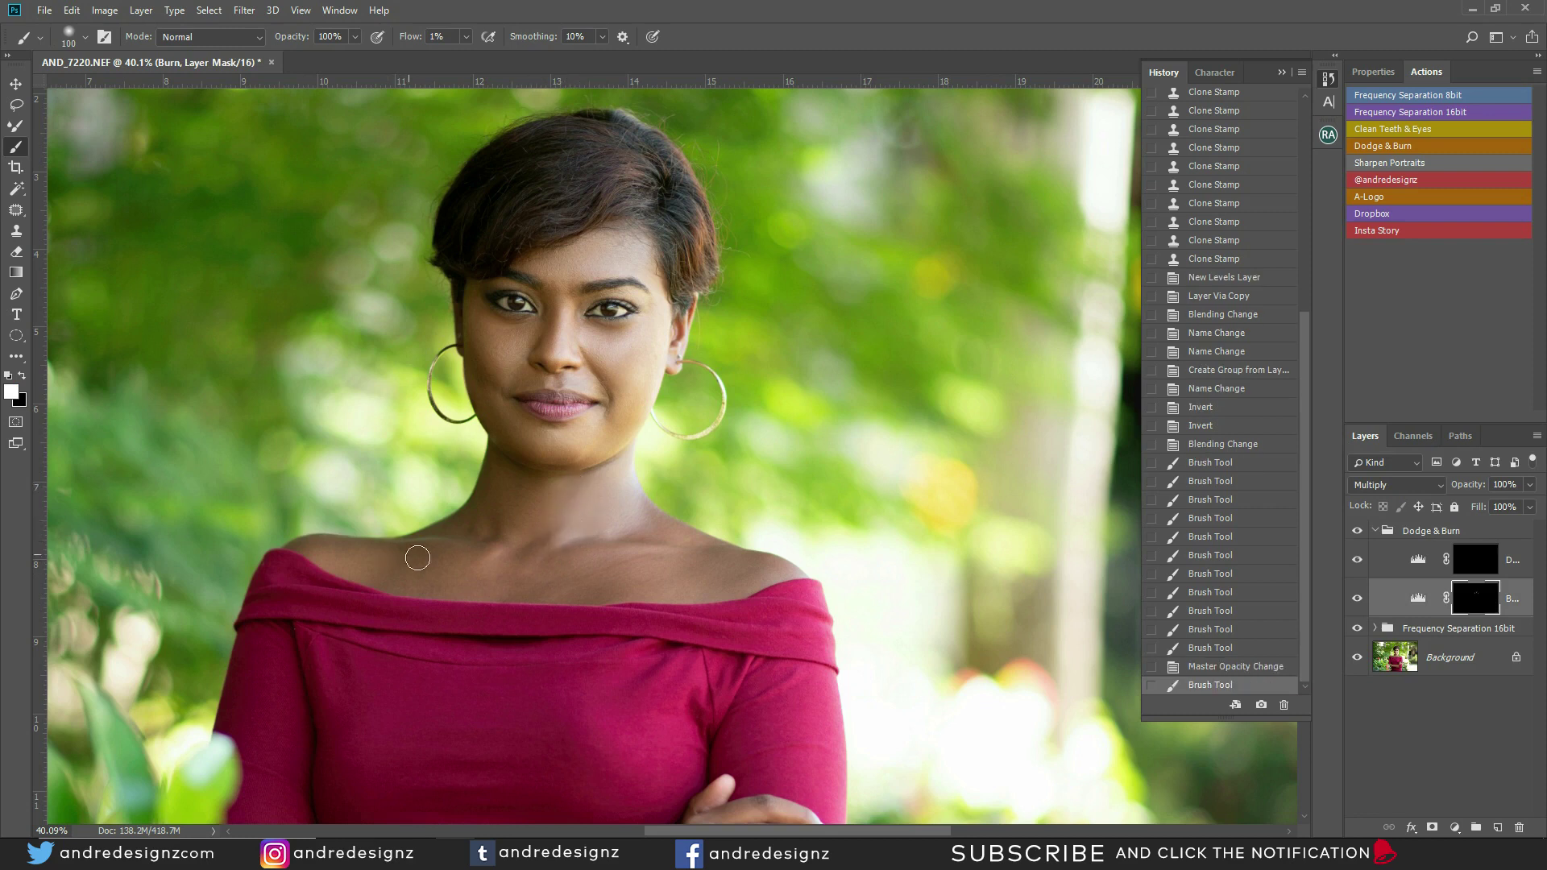
{"action": "left_click_drag", "start_coordinate": [393, 552], "coordinate": [473, 568]}
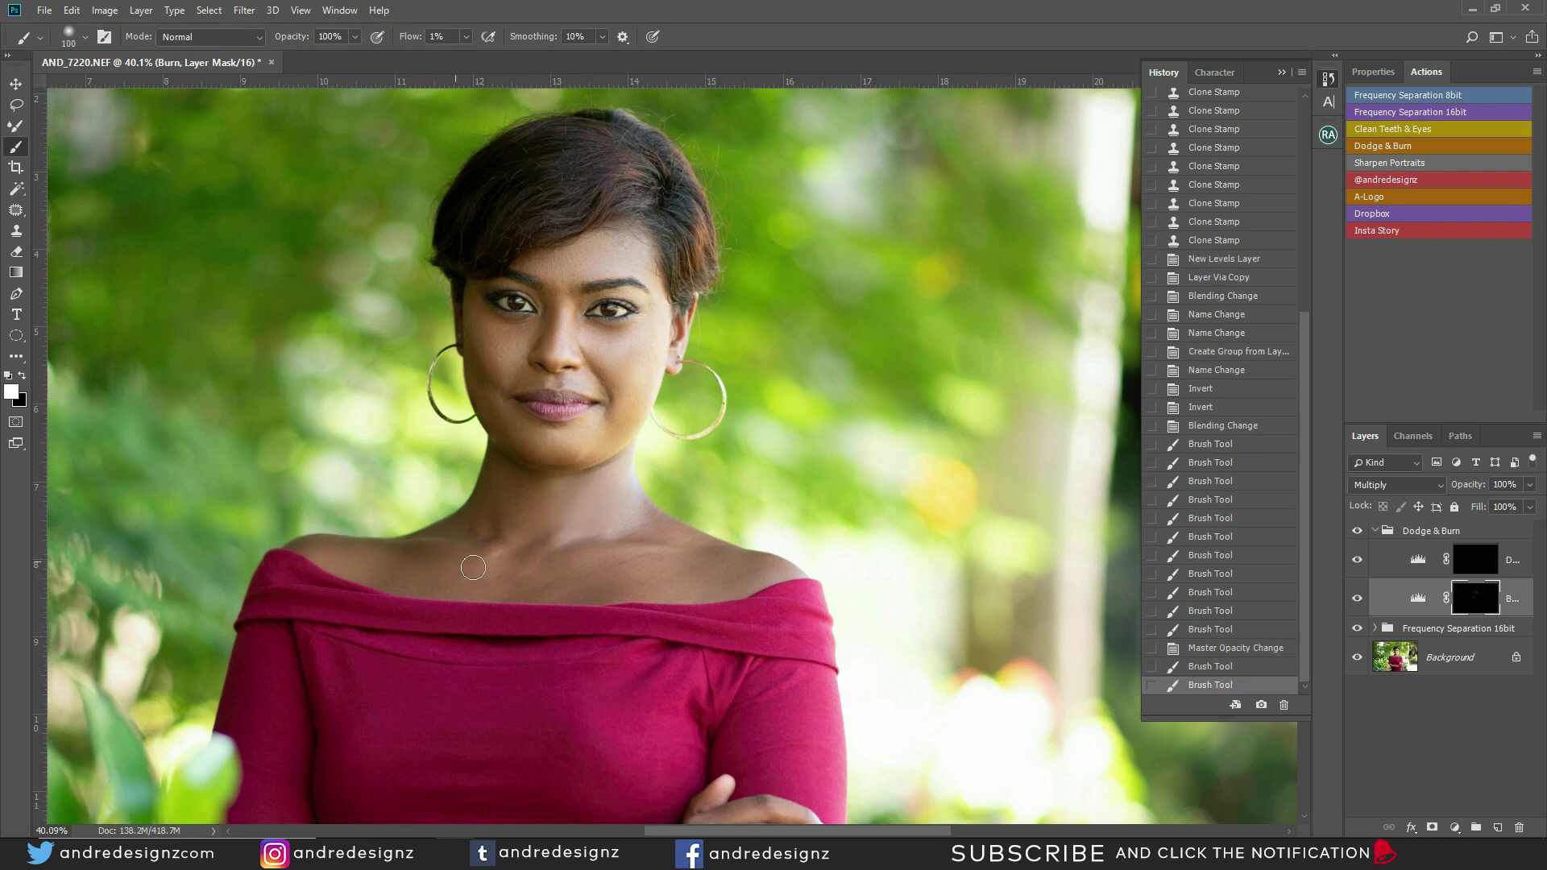
{"action": "left_click", "coordinate": [712, 565]}
{"action": "left_click_drag", "start_coordinate": [733, 571], "coordinate": [725, 580]}
Step: Burn the collarbone shadows and neck with the brush reduced to 80 px
{"action": "key", "text": "bracketleft"}
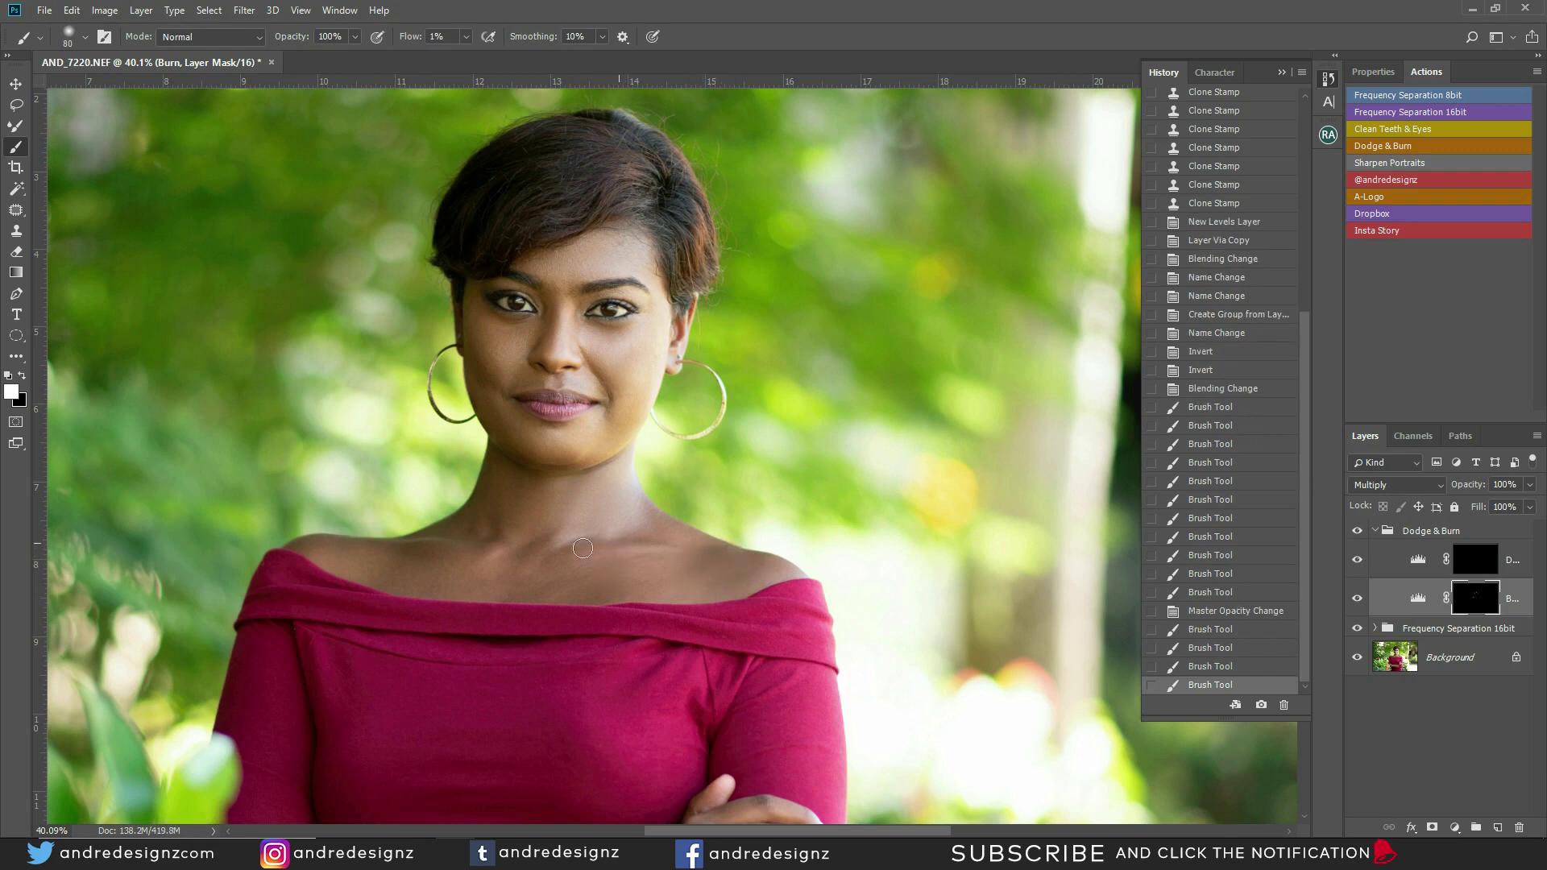
{"action": "mouse_move", "coordinate": [629, 537]}
{"action": "left_mouse_down"}
{"action": "mouse_move", "coordinate": [522, 512]}
{"action": "mouse_move", "coordinate": [564, 502]}
{"action": "left_mouse_up"}
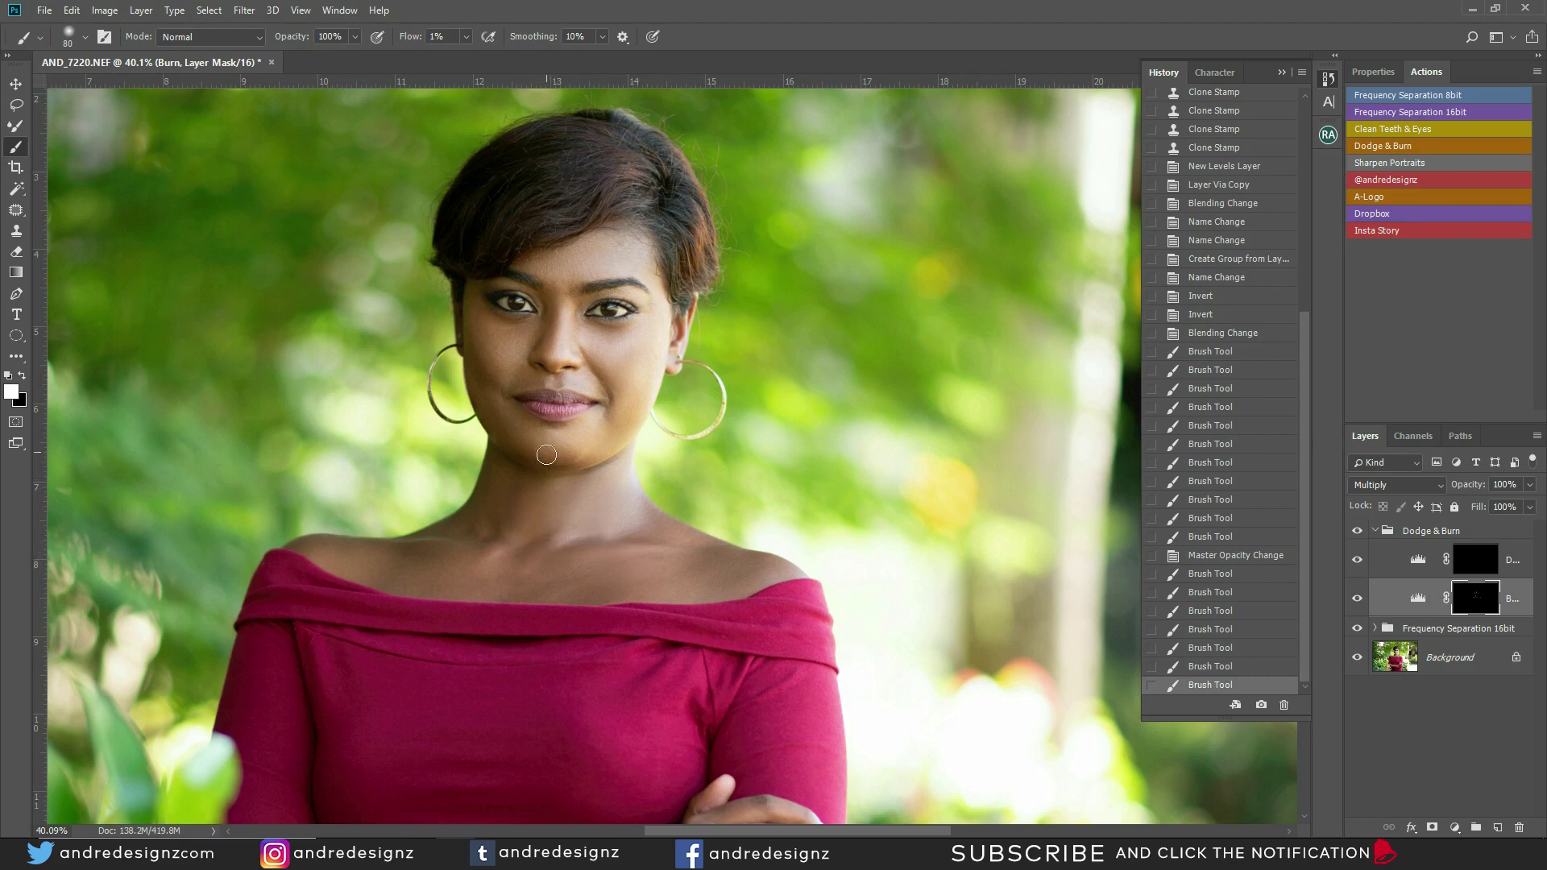
{"action": "scroll", "coordinate": [622, 474], "scroll_direction": "up", "scroll_amount": 1}
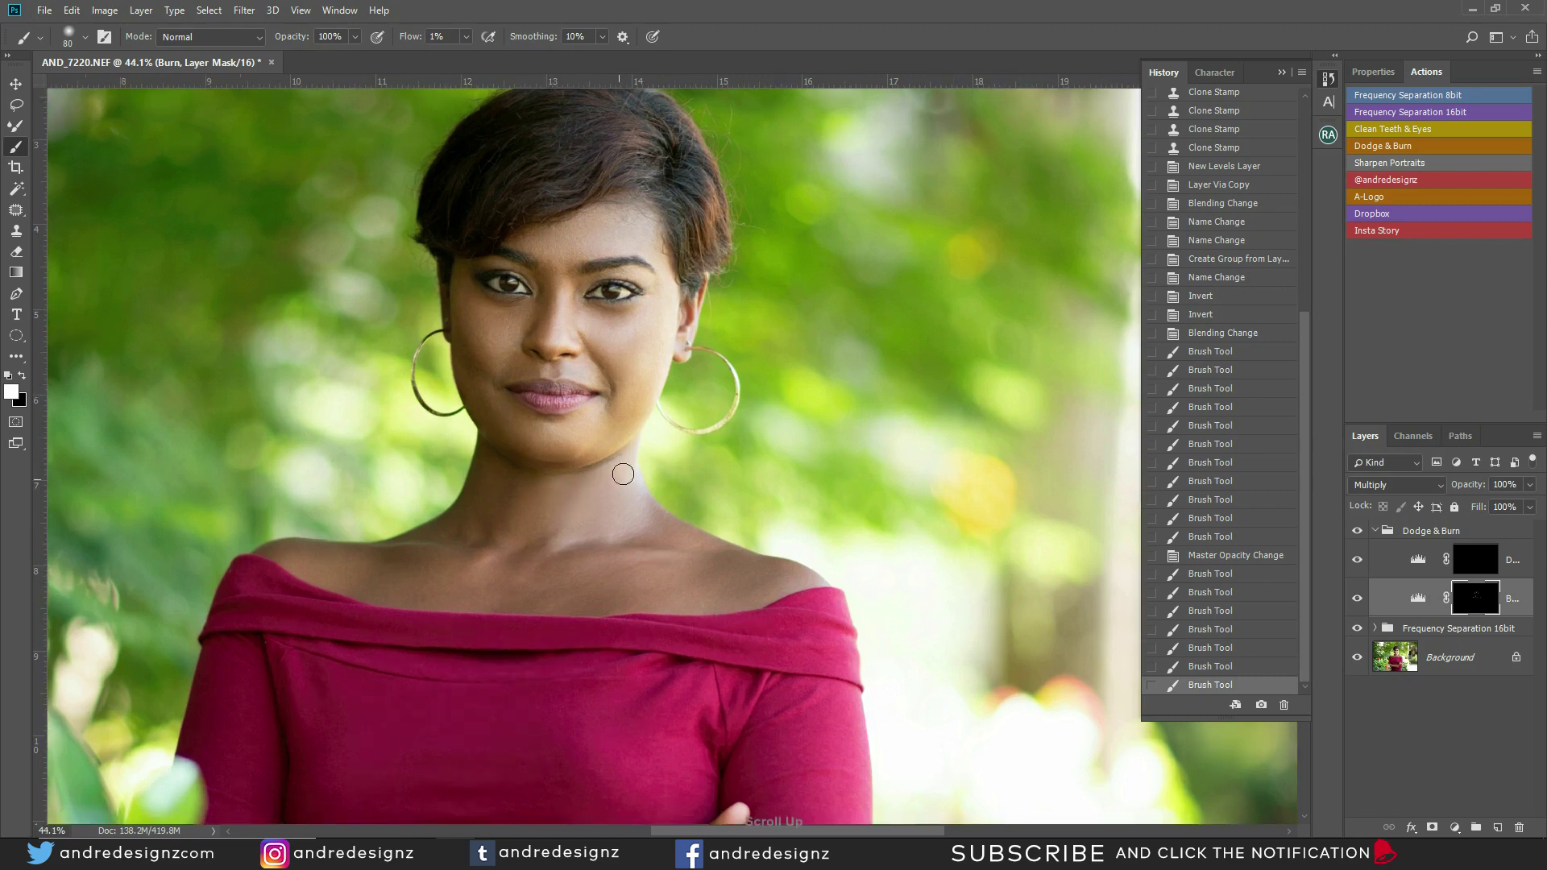
Step: Dodge the forehead, the under-eye areas and the cheeks on the Dodge layer mask with a 100 px brush
{"action": "left_click", "coordinate": [1470, 562]}
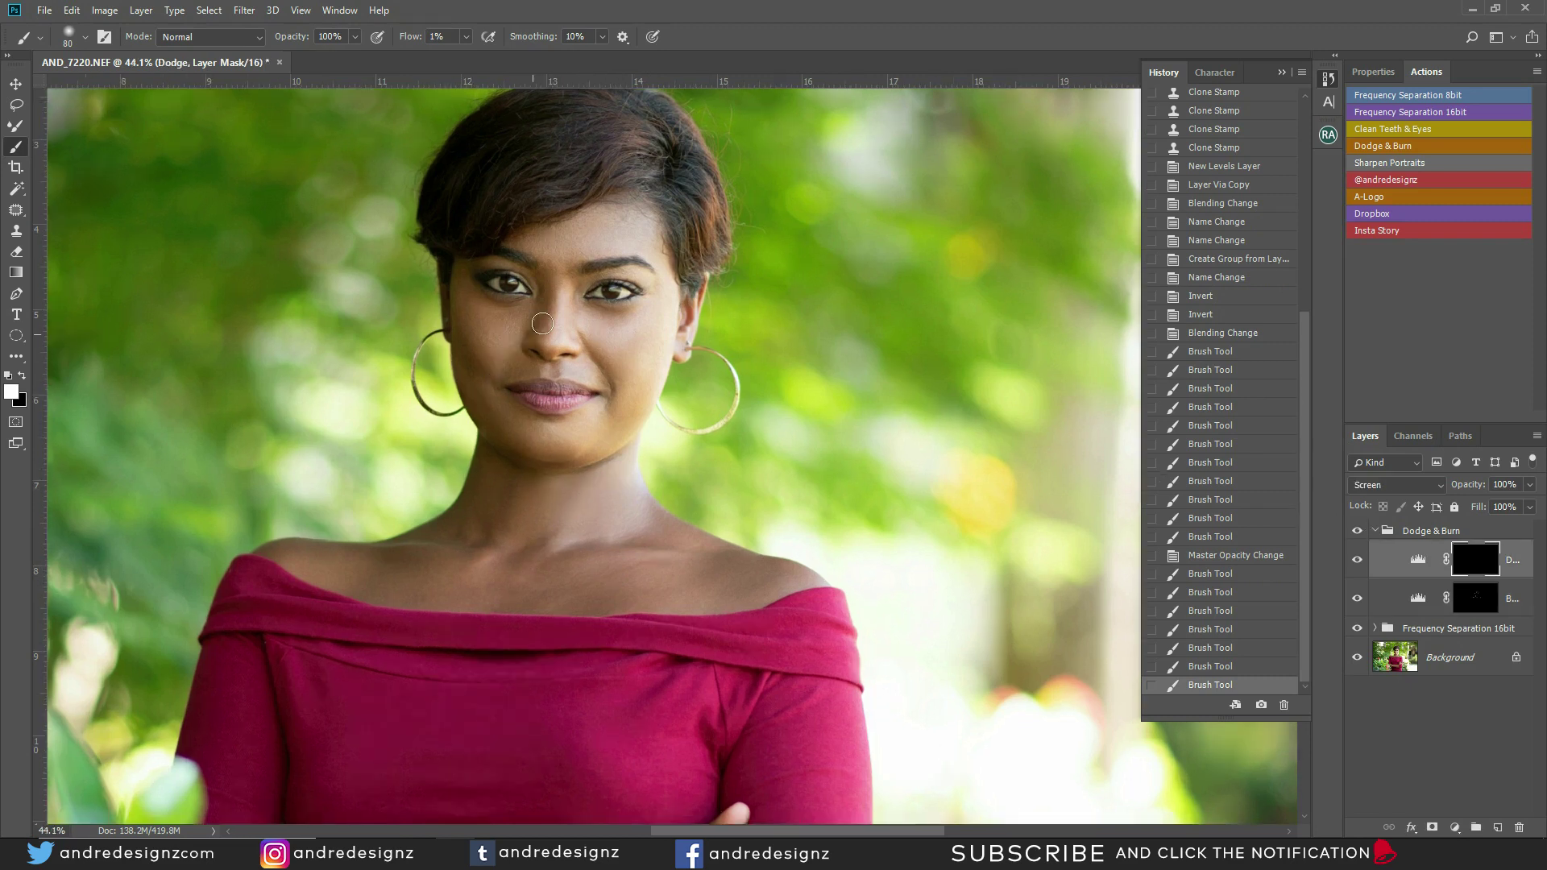
{"action": "key", "text": "bracketright"}
{"action": "mouse_move", "coordinate": [563, 275]}
{"action": "left_mouse_down"}
{"action": "mouse_move", "coordinate": [643, 223]}
{"action": "mouse_move", "coordinate": [590, 263]}
{"action": "left_mouse_up"}
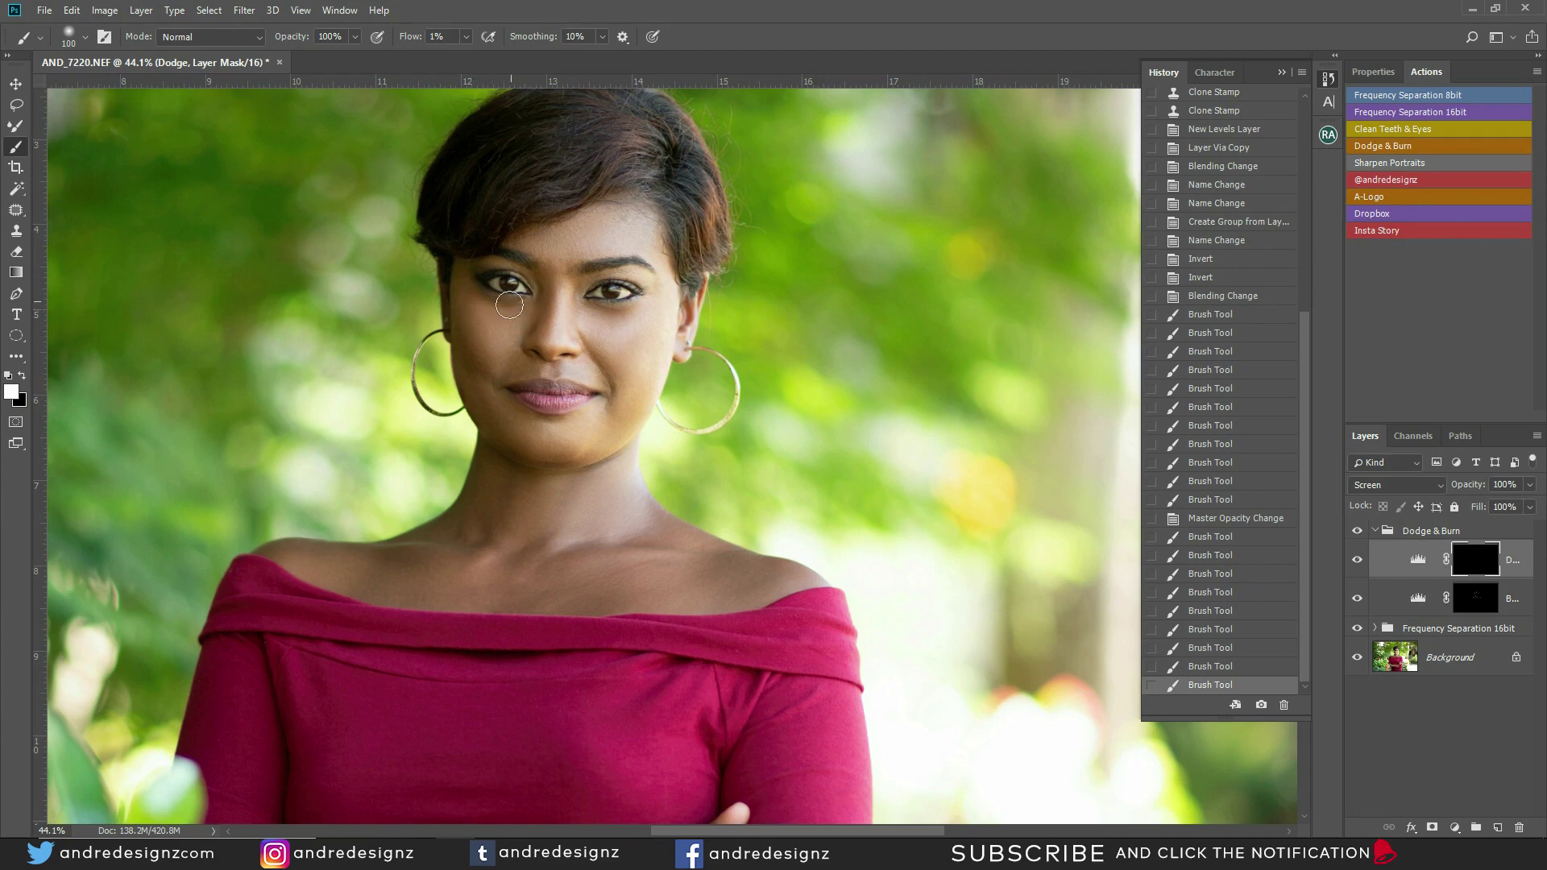
{"action": "left_click_drag", "start_coordinate": [480, 308], "coordinate": [503, 329]}
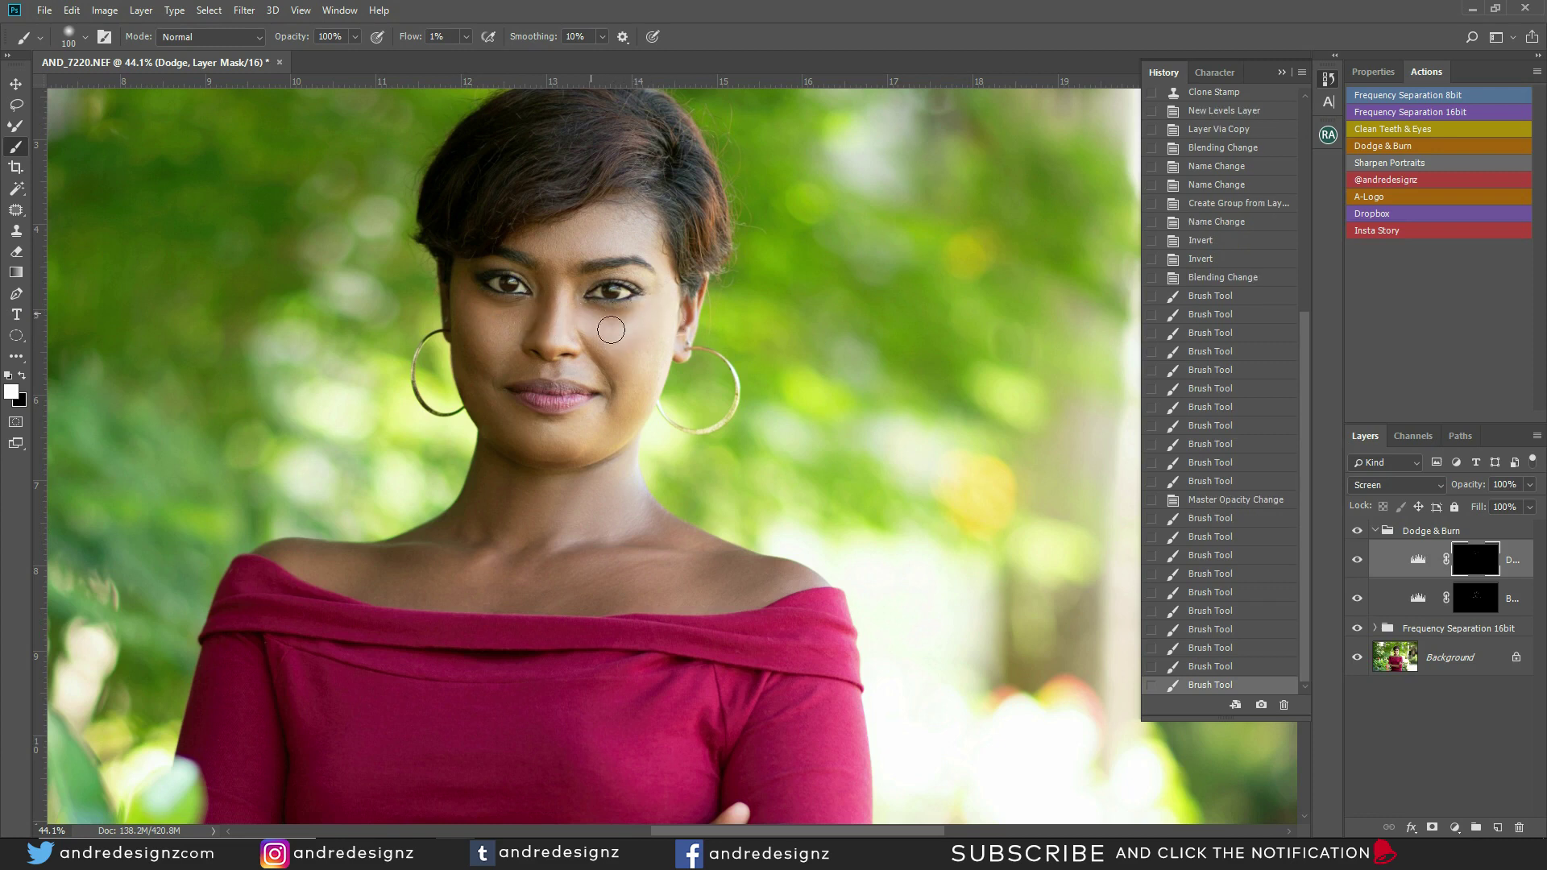
{"action": "mouse_move", "coordinate": [610, 329]}
{"action": "left_mouse_down"}
{"action": "mouse_move", "coordinate": [596, 241]}
{"action": "mouse_move", "coordinate": [614, 239]}
{"action": "left_mouse_up"}
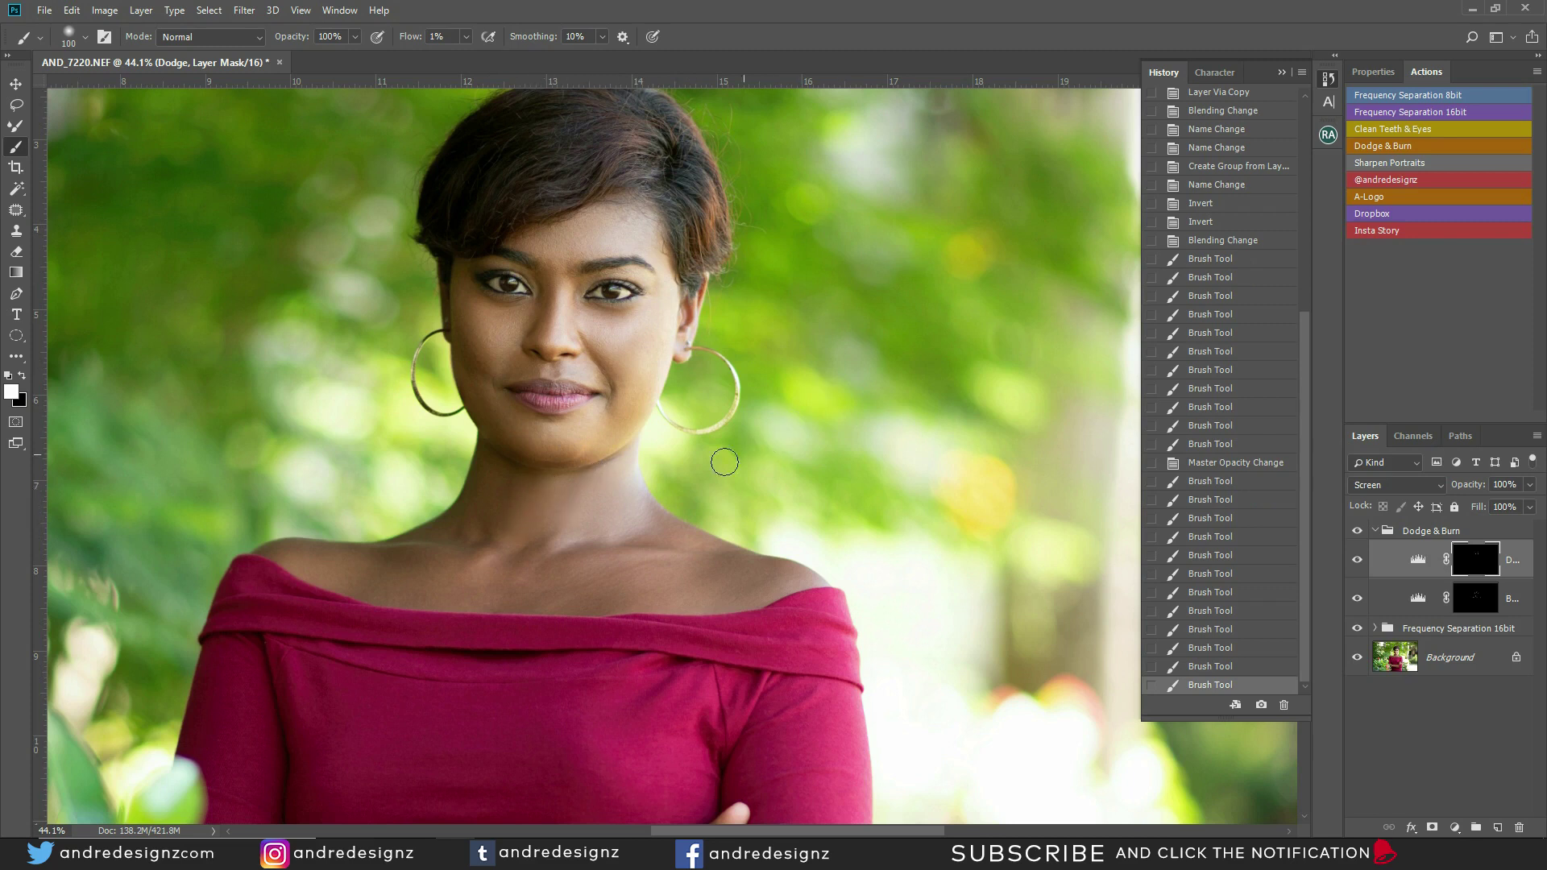
Step: Dodge the neck, collarbones and shoulder at 100 px, and compare the portrait with the Dodge & Burn group hidden and shown
{"action": "mouse_move", "coordinate": [547, 516]}
{"action": "left_mouse_down"}
{"action": "mouse_move", "coordinate": [488, 493]}
{"action": "mouse_move", "coordinate": [495, 472]}
{"action": "left_mouse_up"}
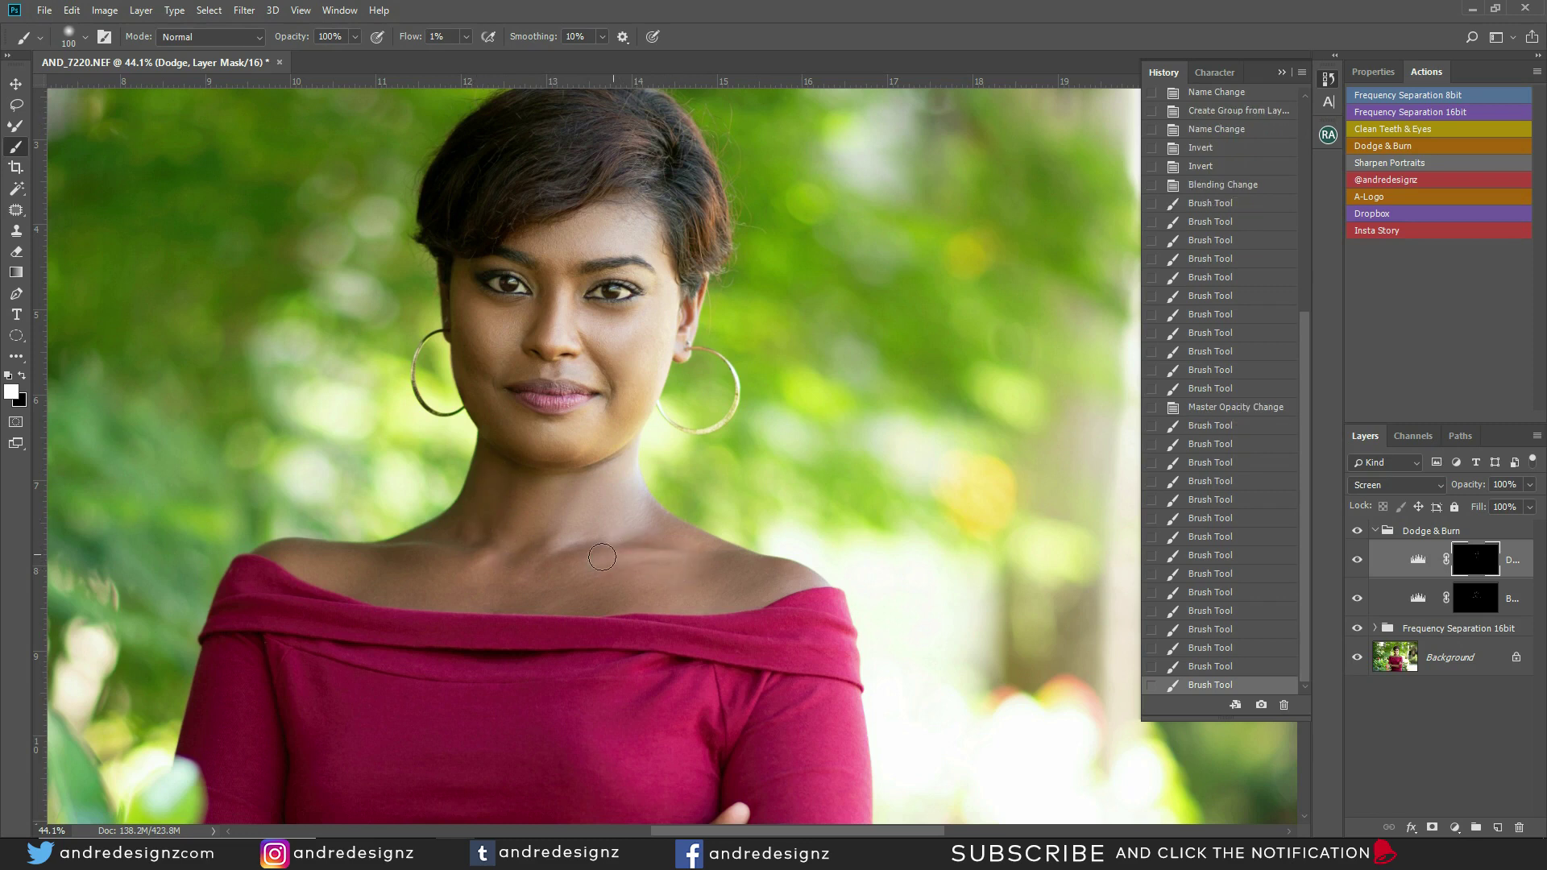
{"action": "mouse_move", "coordinate": [671, 555]}
{"action": "left_mouse_down"}
{"action": "mouse_move", "coordinate": [435, 563]}
{"action": "mouse_move", "coordinate": [476, 543]}
{"action": "mouse_move", "coordinate": [484, 568]}
{"action": "left_mouse_up"}
{"action": "left_click_drag", "start_coordinate": [304, 566], "coordinate": [322, 564]}
{"action": "scroll", "coordinate": [559, 542], "scroll_direction": "down", "scroll_amount": 3}
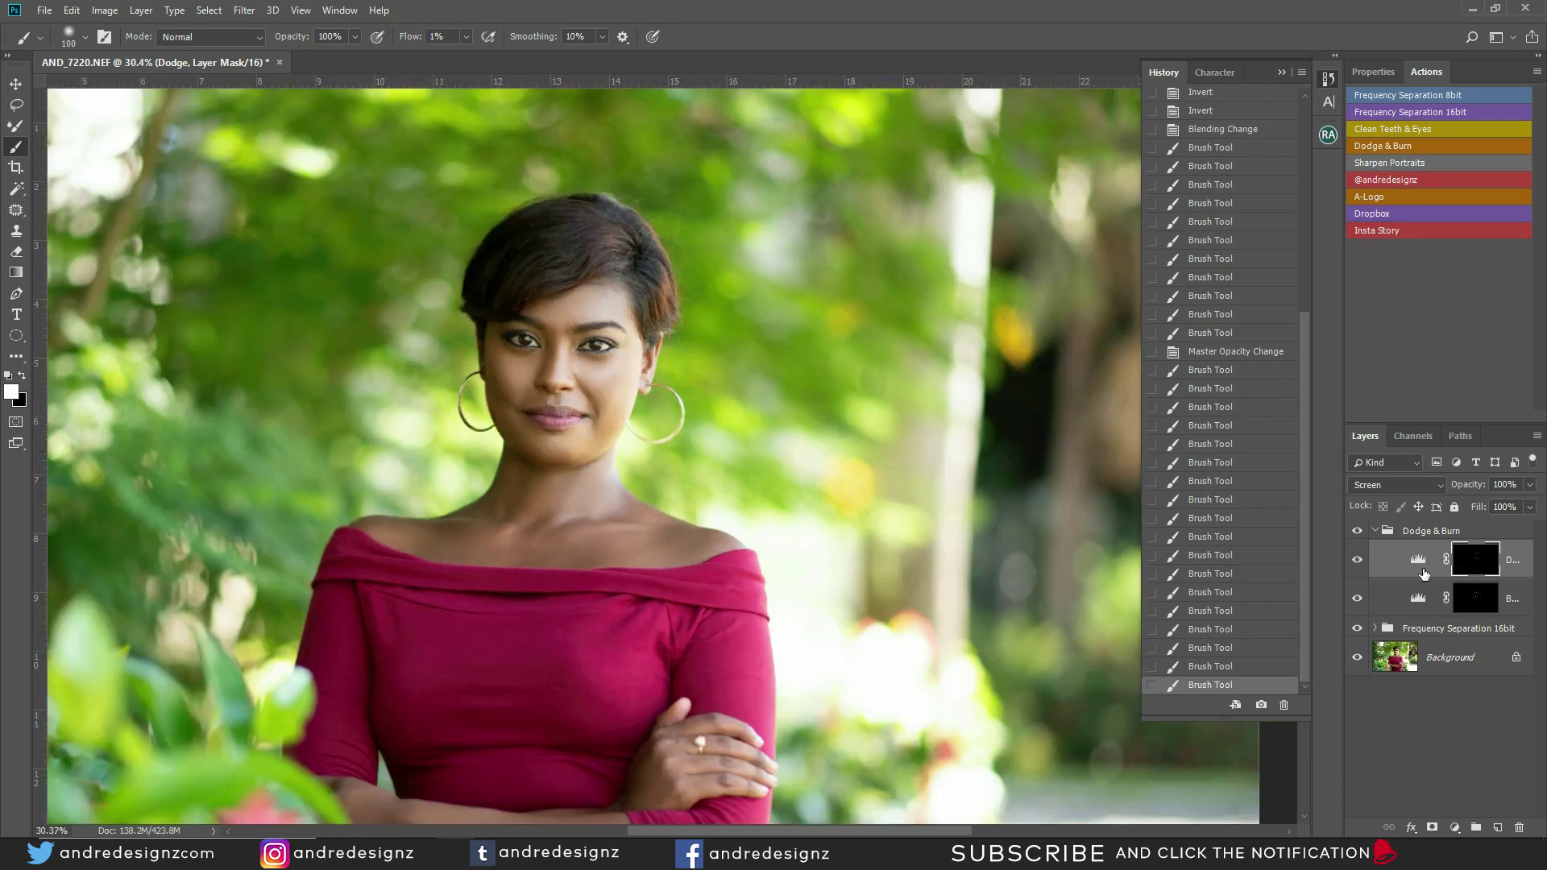
{"action": "left_click", "coordinate": [1360, 533]}
{"action": "left_click", "coordinate": [1359, 533]}
Step: Dodge along the middle of the front forearm with the brush enlarged to 175 px
{"action": "scroll", "coordinate": [775, 663], "scroll_direction": "down", "scroll_amount": 2}
{"action": "scroll", "coordinate": [658, 682], "scroll_direction": "up", "scroll_amount": 4}
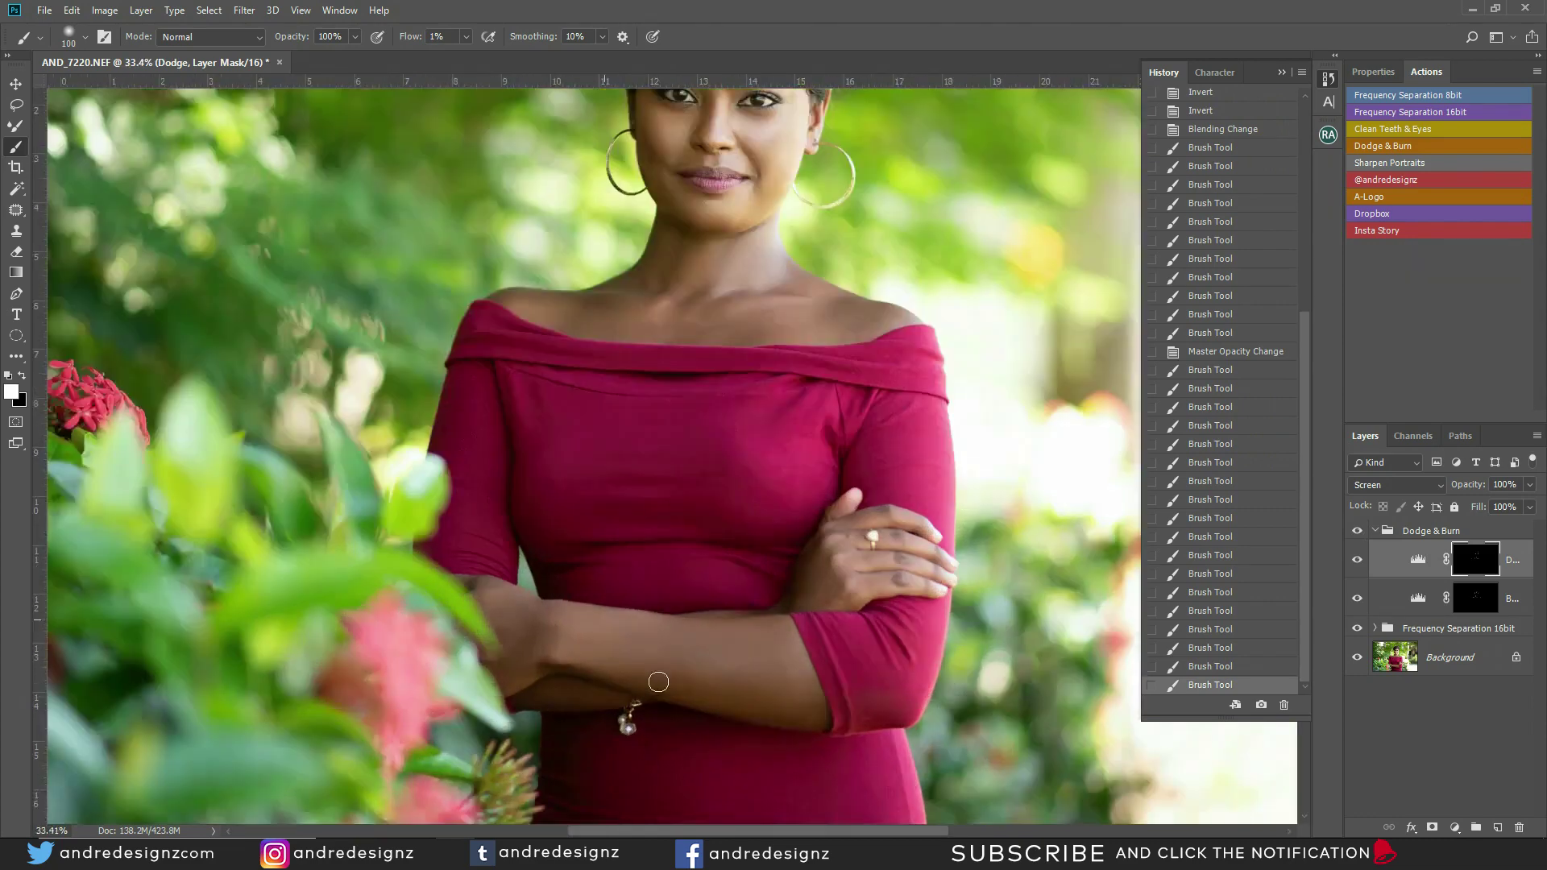
{"action": "scroll", "coordinate": [658, 683], "scroll_direction": "down", "scroll_amount": 1}
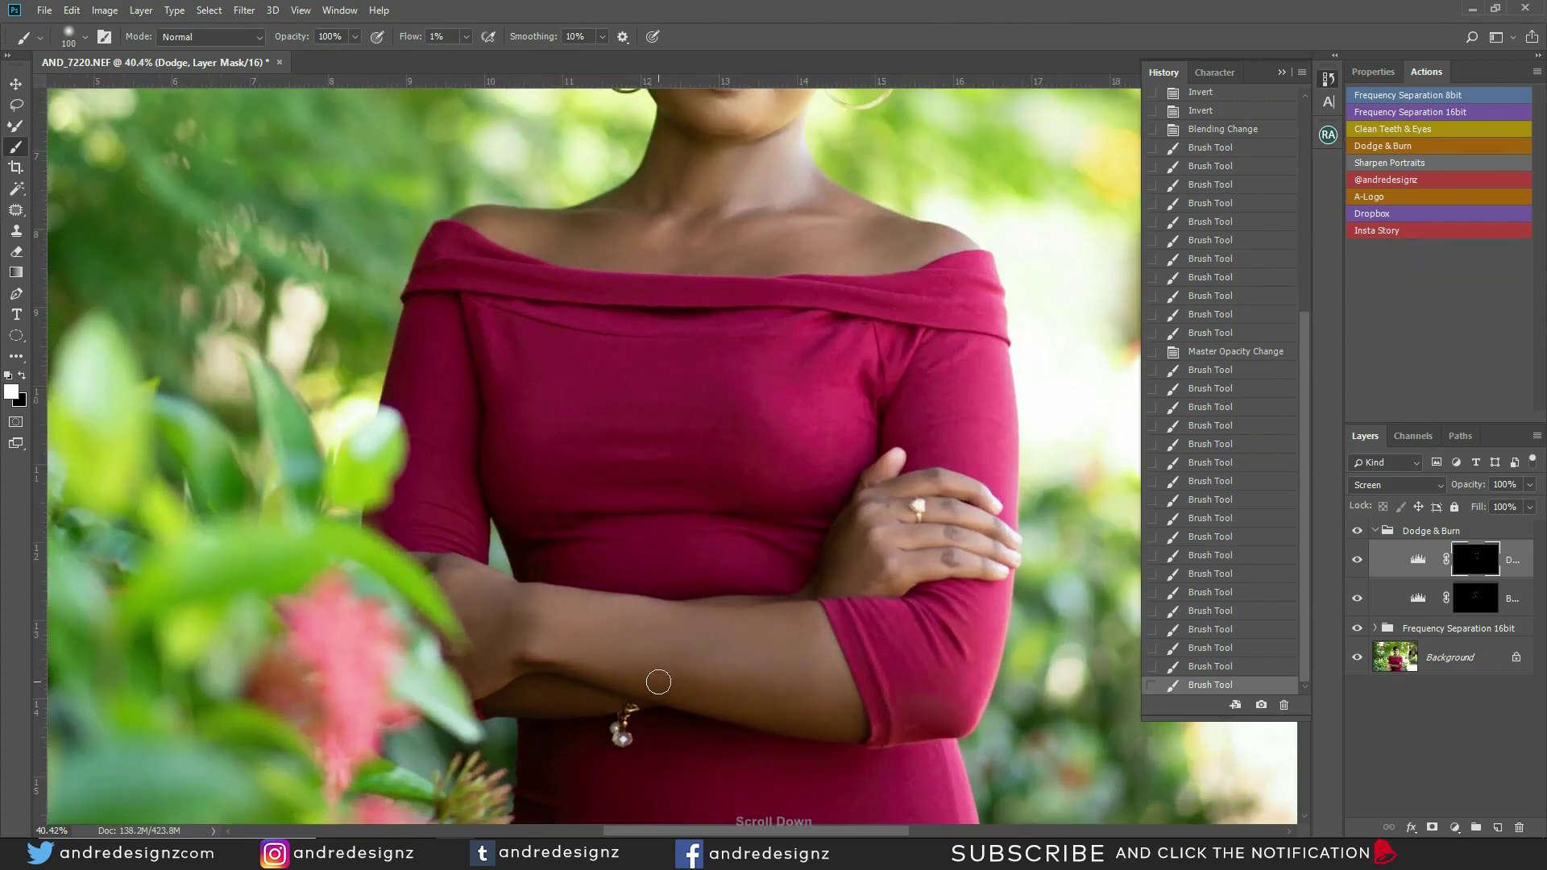
{"action": "key", "text": "bracketright"}
{"action": "key", "text": "bracketright"}
{"action": "key", "text": "bracketright"}
{"action": "mouse_move", "coordinate": [702, 670]}
{"action": "left_mouse_down"}
{"action": "mouse_move", "coordinate": [815, 676]}
{"action": "mouse_move", "coordinate": [708, 701]}
{"action": "mouse_move", "coordinate": [715, 669]}
{"action": "mouse_move", "coordinate": [592, 684]}
{"action": "left_mouse_up"}
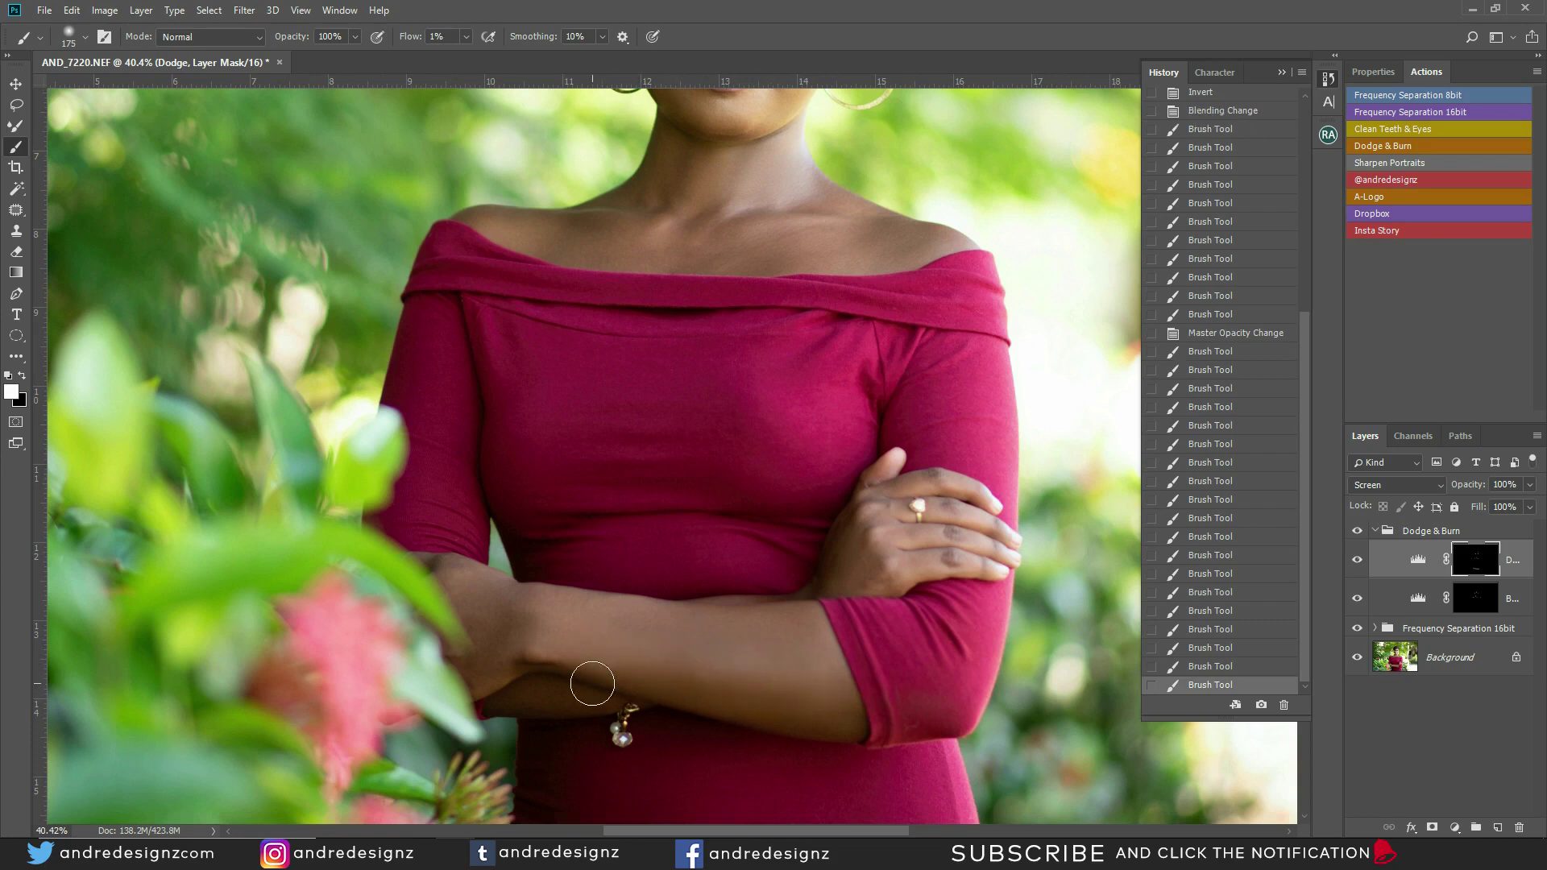
Step: Burn the lower and upper edges of the front forearm on the Burn layer mask at 175 px
{"action": "left_click", "coordinate": [1476, 603]}
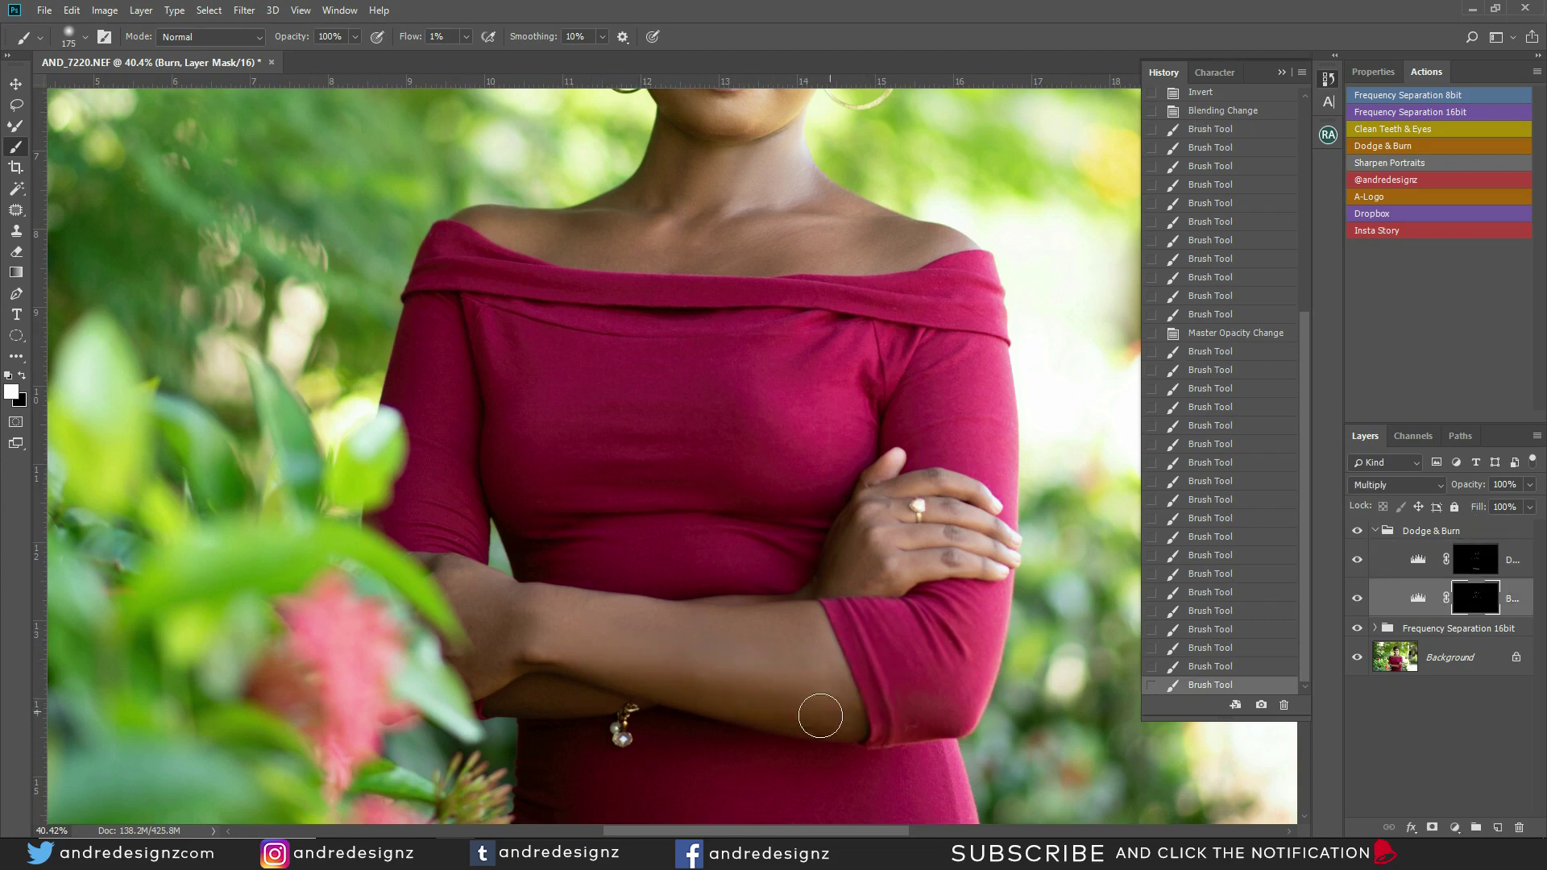
{"action": "left_click_drag", "start_coordinate": [666, 695], "coordinate": [600, 684]}
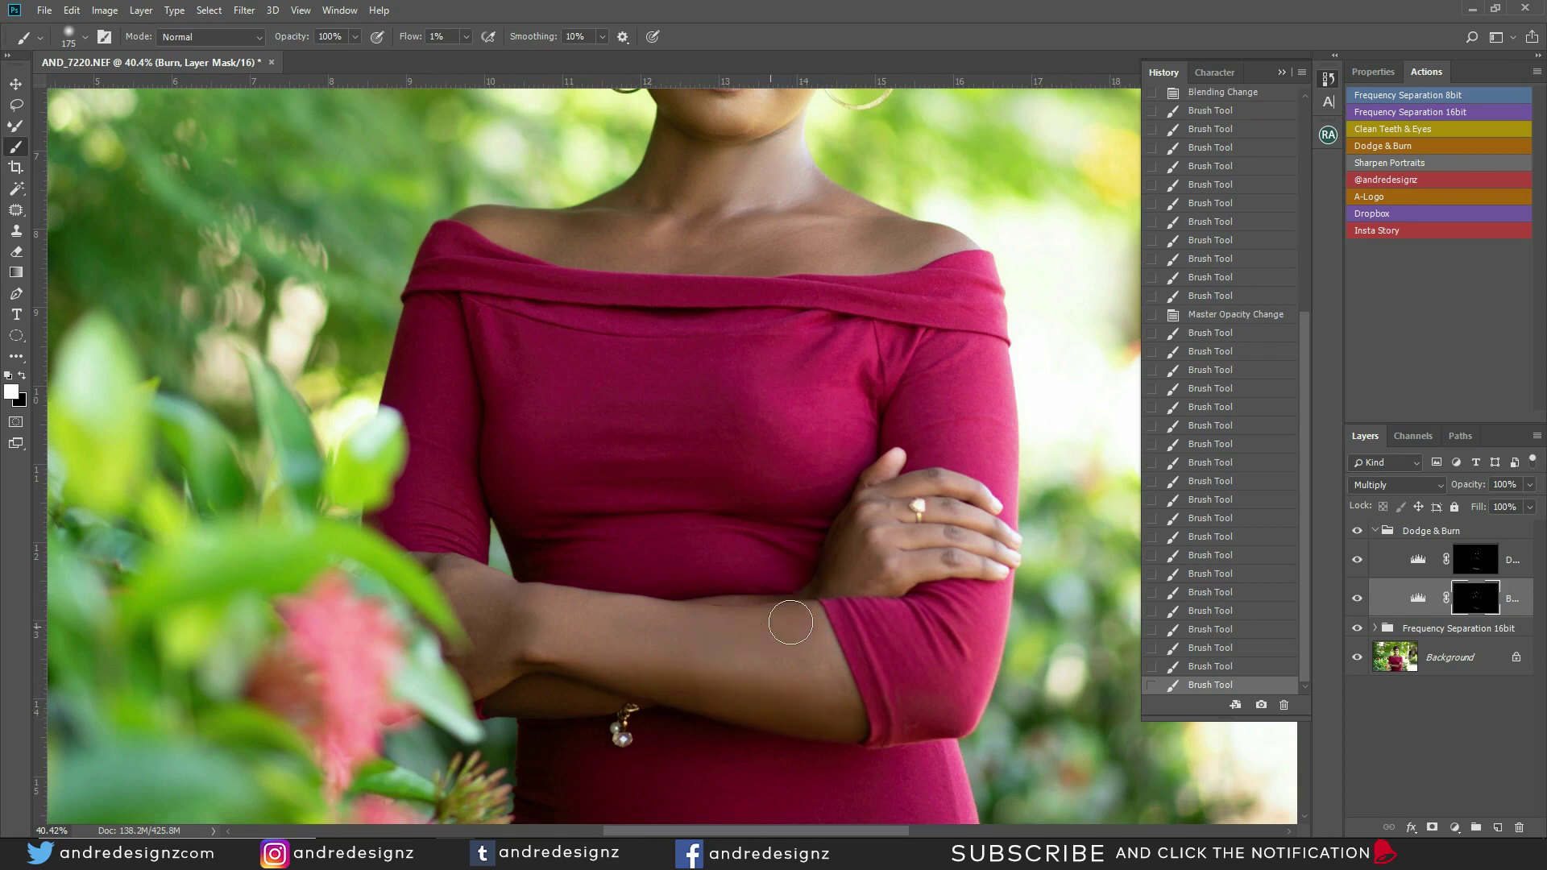
{"action": "mouse_move", "coordinate": [597, 598]}
{"action": "left_mouse_down"}
{"action": "mouse_move", "coordinate": [535, 614]}
{"action": "mouse_move", "coordinate": [556, 581]}
{"action": "left_mouse_up"}
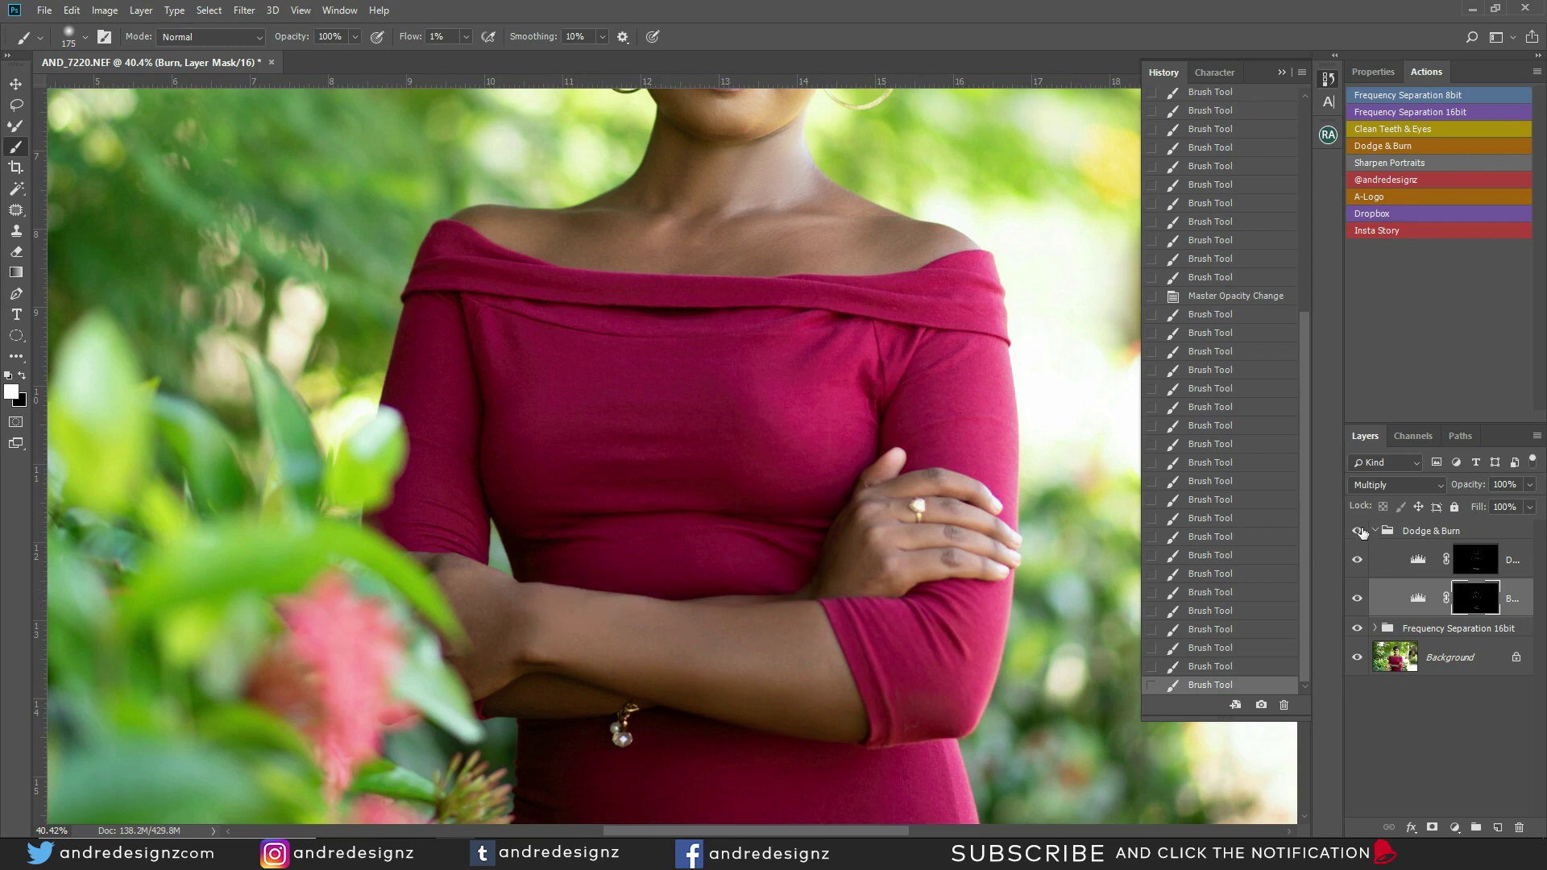
Step: Compare the arms and dress with the Dodge & Burn group hidden and shown
{"action": "left_click", "coordinate": [1357, 531]}
{"action": "left_click", "coordinate": [1358, 531]}
{"action": "left_click", "coordinate": [1357, 531]}
{"action": "left_click", "coordinate": [1356, 530]}
{"action": "left_click", "coordinate": [1355, 530]}
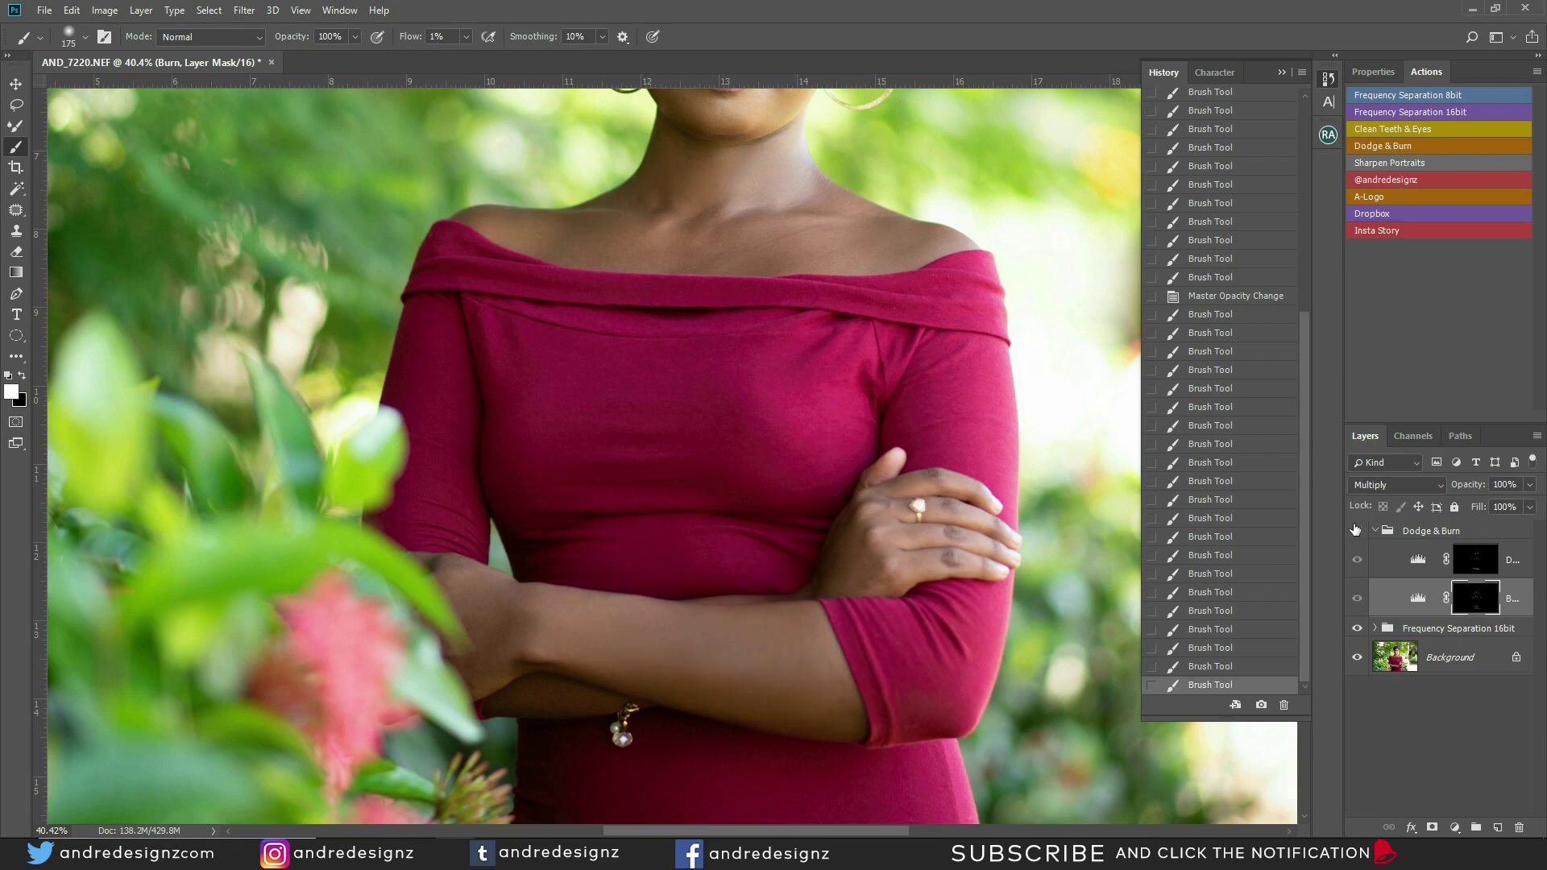
{"action": "left_click", "coordinate": [1355, 530]}
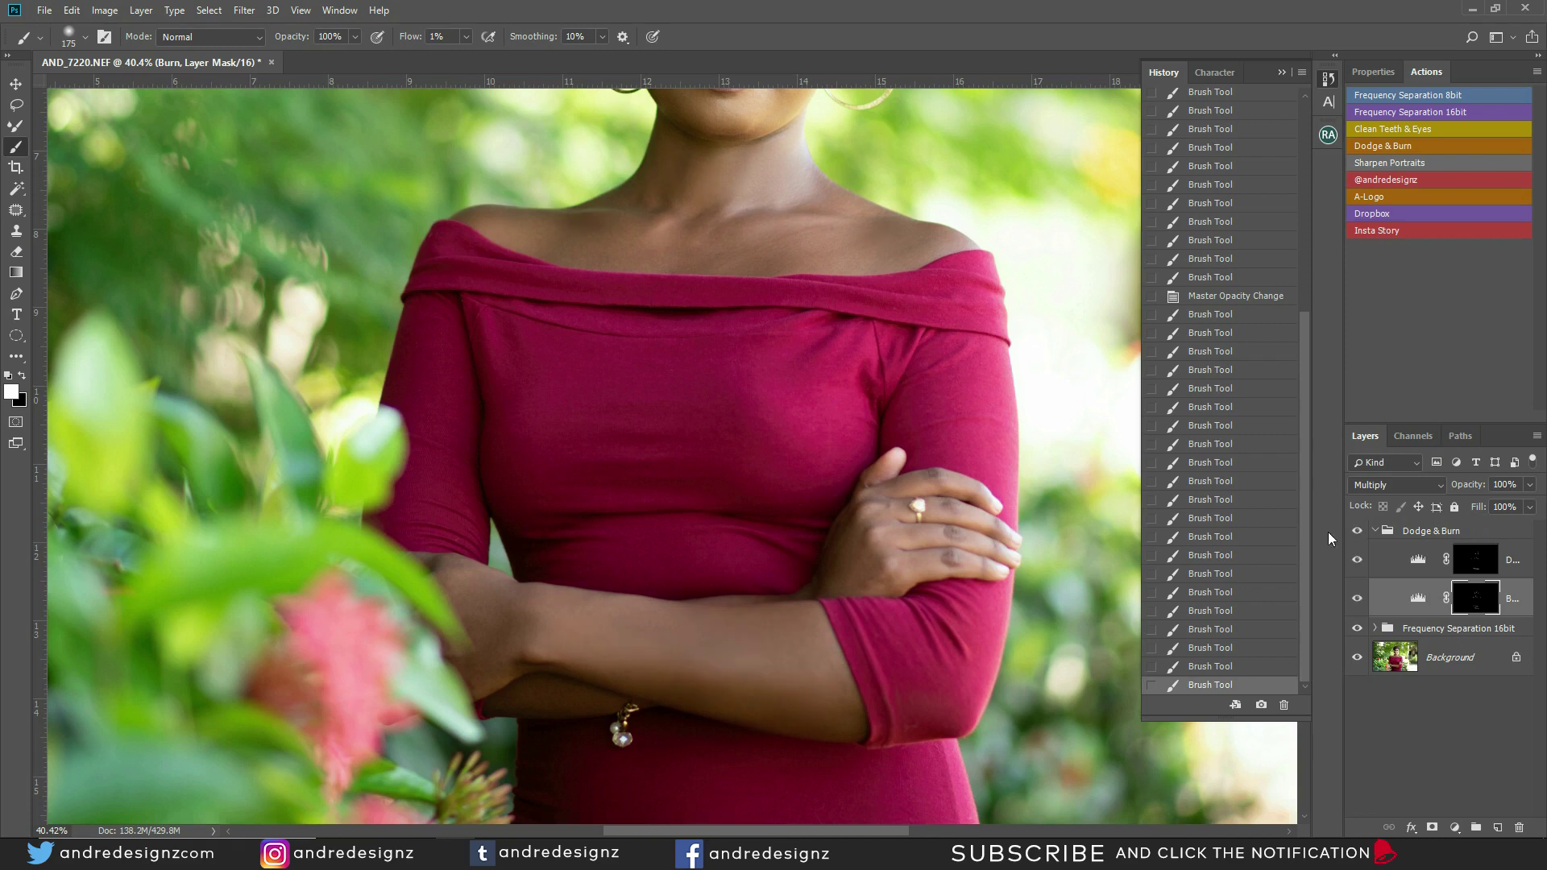
Step: Burn the shadows on the front arm and the dress fold below the bust on the Burn layer mask at 175 px
{"action": "left_click_drag", "start_coordinate": [472, 610], "coordinate": [539, 655]}
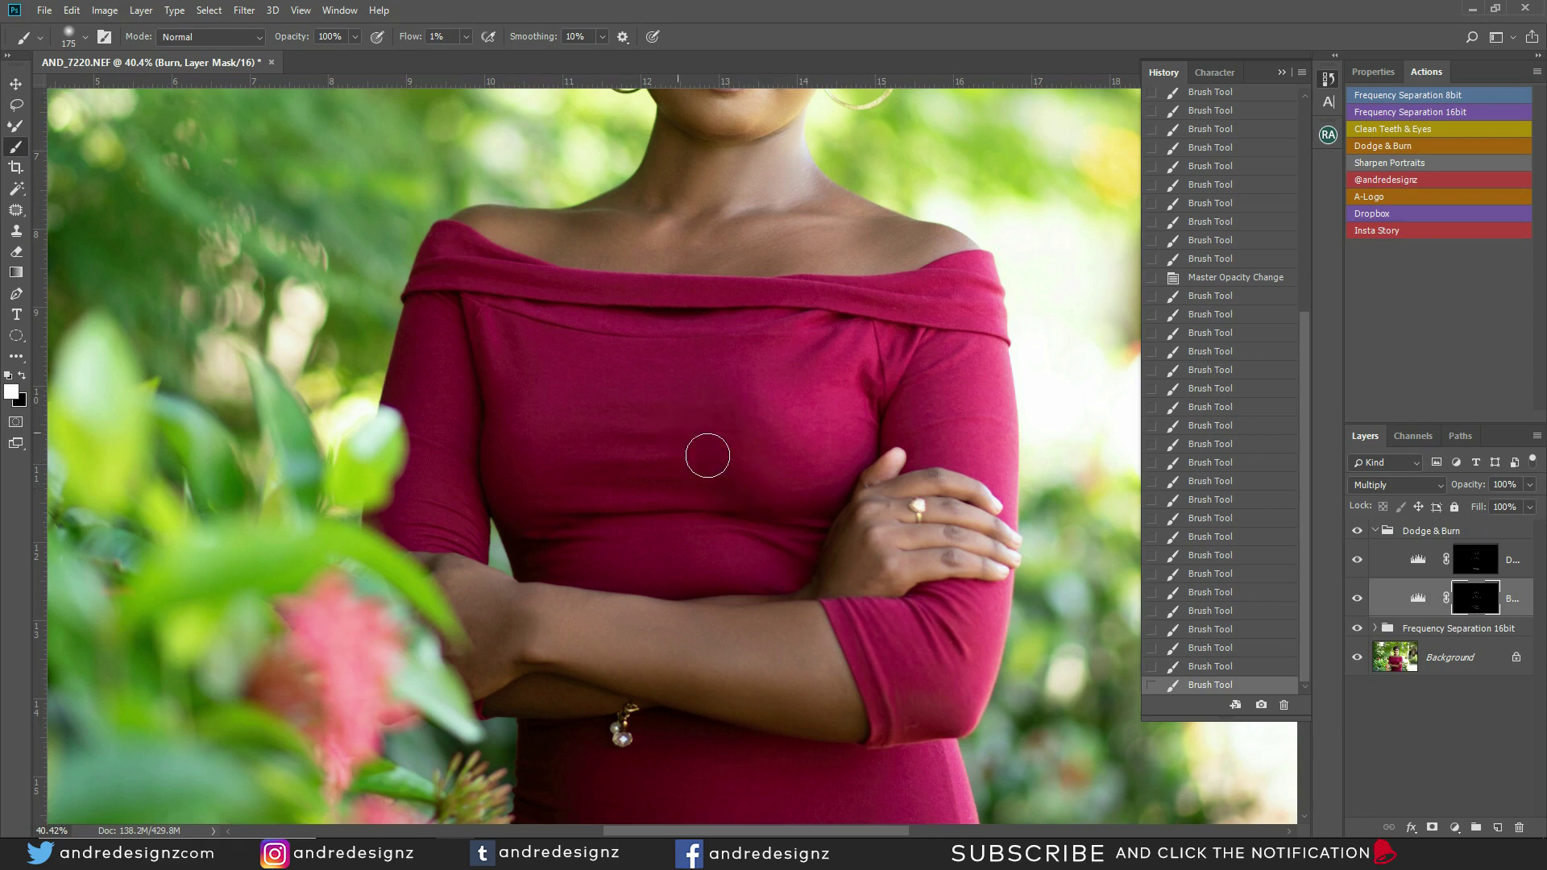
{"action": "mouse_move", "coordinate": [766, 493]}
{"action": "left_mouse_down"}
{"action": "mouse_move", "coordinate": [729, 544]}
{"action": "mouse_move", "coordinate": [569, 491]}
{"action": "left_mouse_up"}
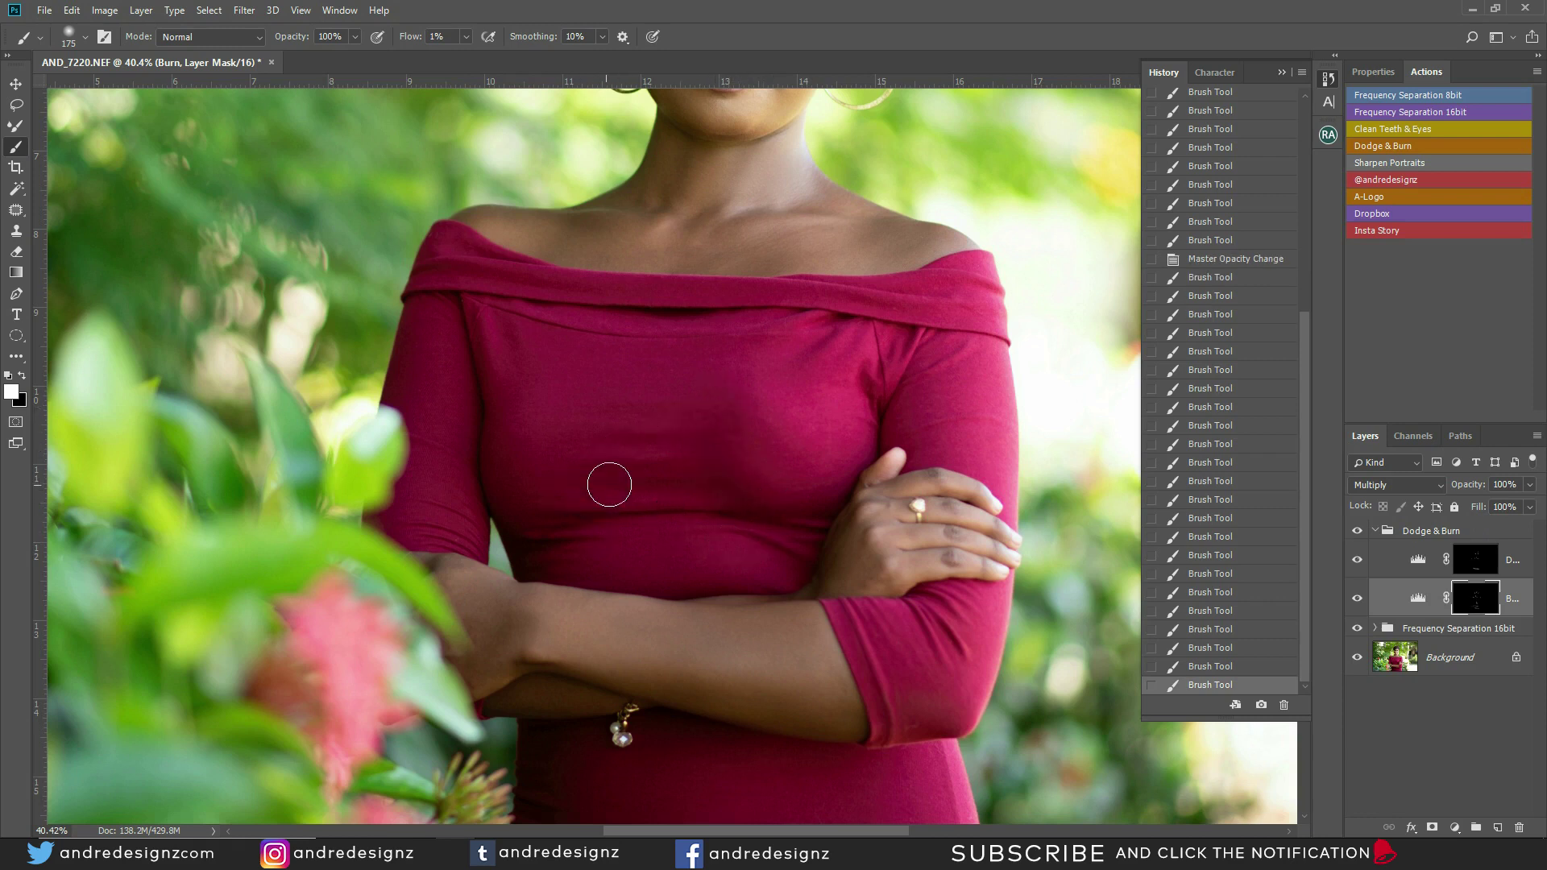
{"action": "left_click_drag", "start_coordinate": [601, 504], "coordinate": [542, 542]}
Step: Compare the portrait with the Dodge & Burn group hidden and shown, and check it against the original Background layer alone
{"action": "scroll", "coordinate": [656, 452], "scroll_direction": "down", "scroll_amount": 5}
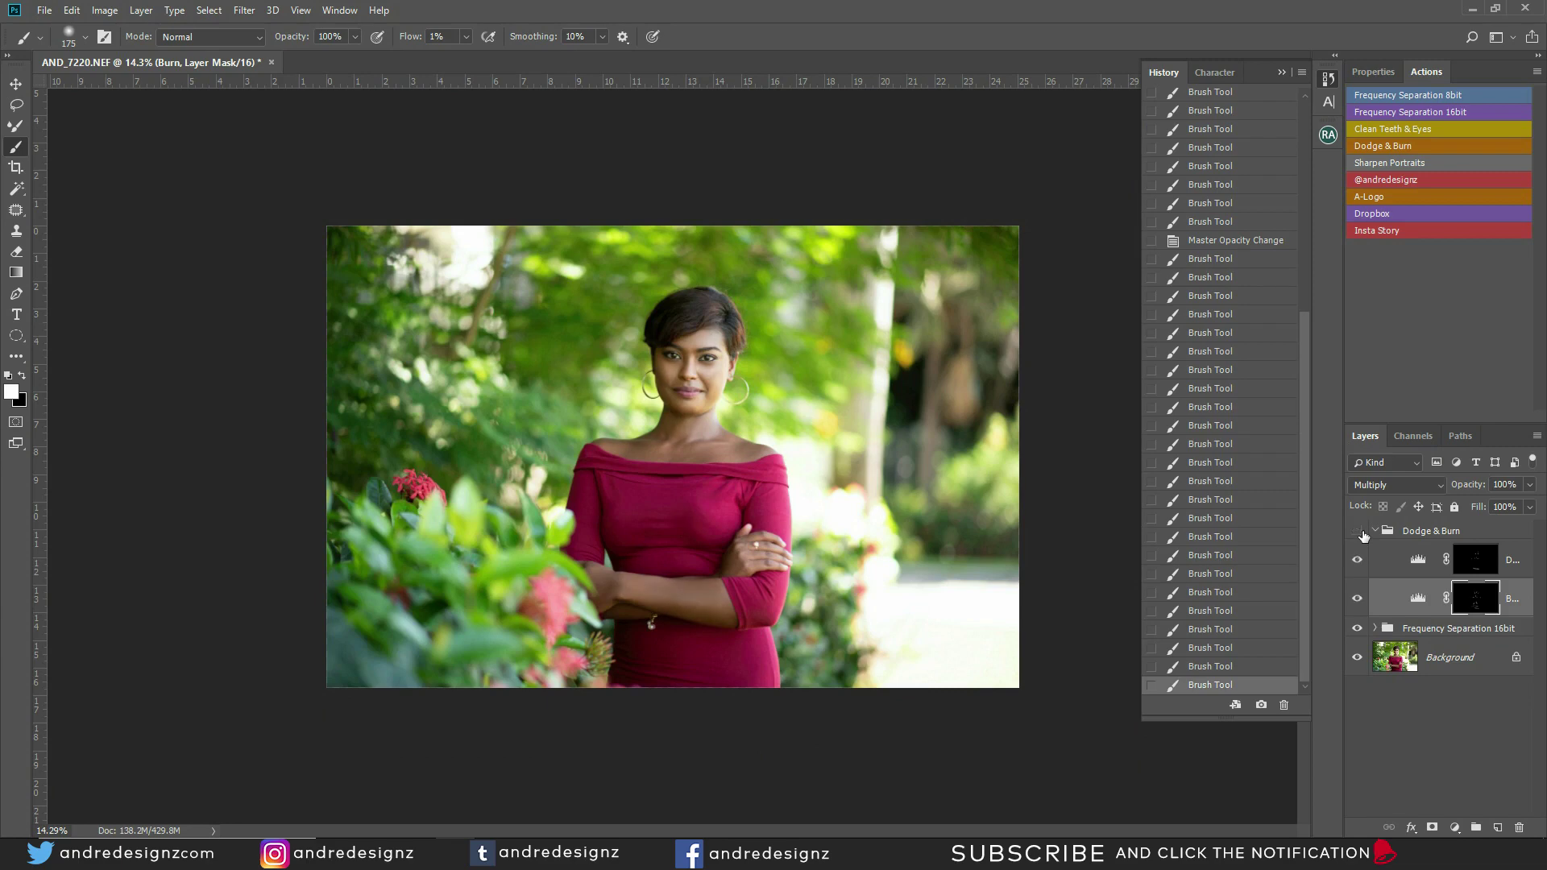
{"action": "scroll", "coordinate": [732, 685], "scroll_direction": "down", "scroll_amount": 1}
{"action": "scroll", "coordinate": [737, 668], "scroll_direction": "up", "scroll_amount": 2}
{"action": "scroll", "coordinate": [750, 637], "scroll_direction": "up", "scroll_amount": 3}
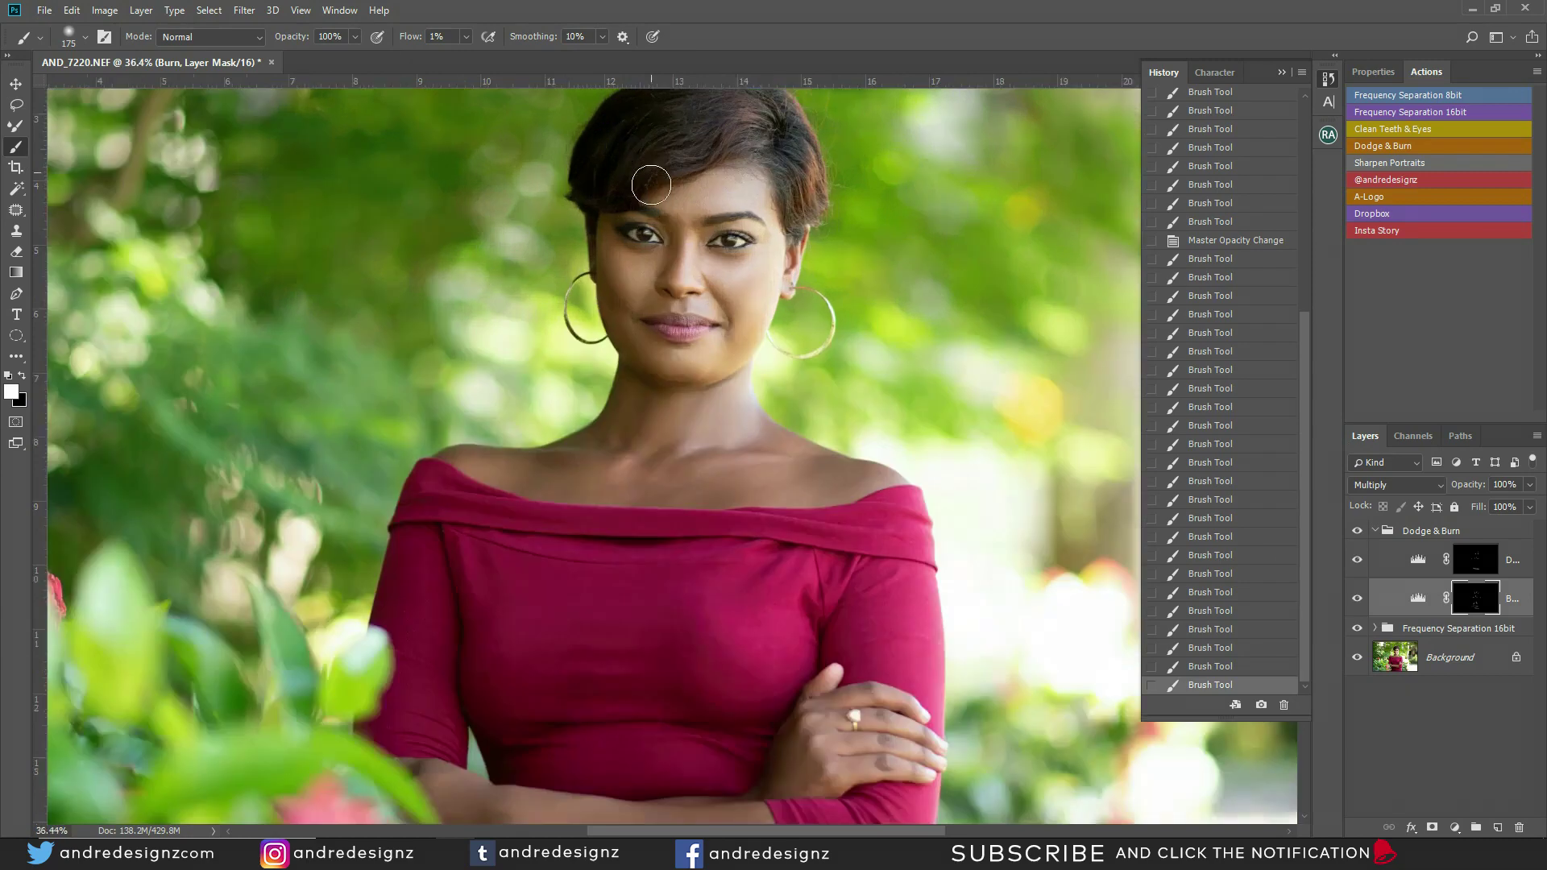
{"action": "scroll", "coordinate": [693, 306], "scroll_direction": "down", "scroll_amount": 2}
{"action": "scroll", "coordinate": [673, 256], "scroll_direction": "up", "scroll_amount": 2}
{"action": "scroll", "coordinate": [675, 255], "scroll_direction": "up", "scroll_amount": 1}
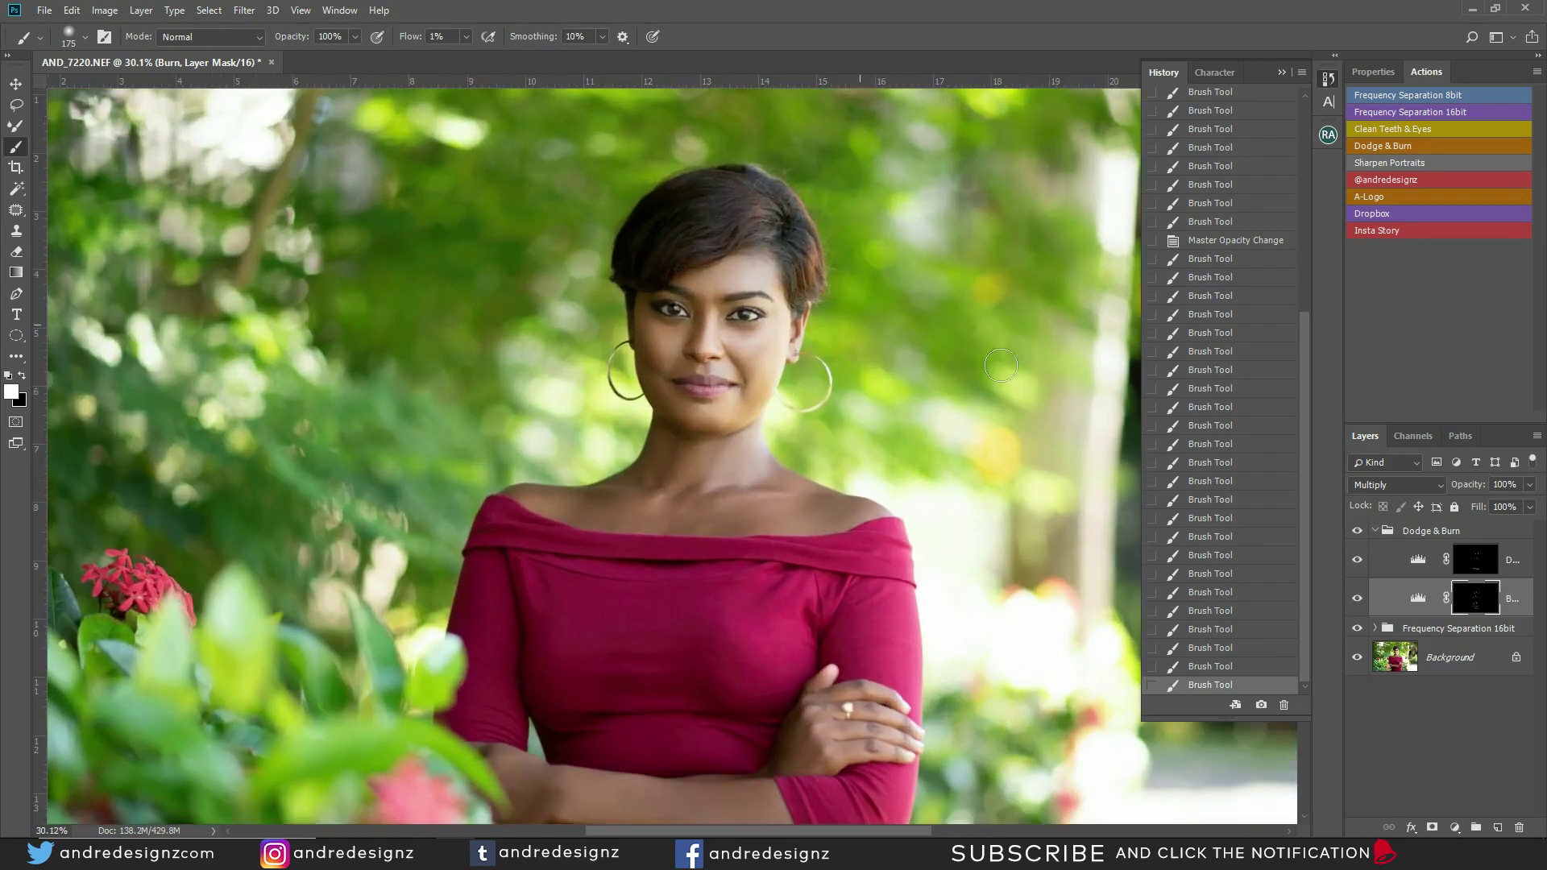
{"action": "left_click", "coordinate": [1355, 534]}
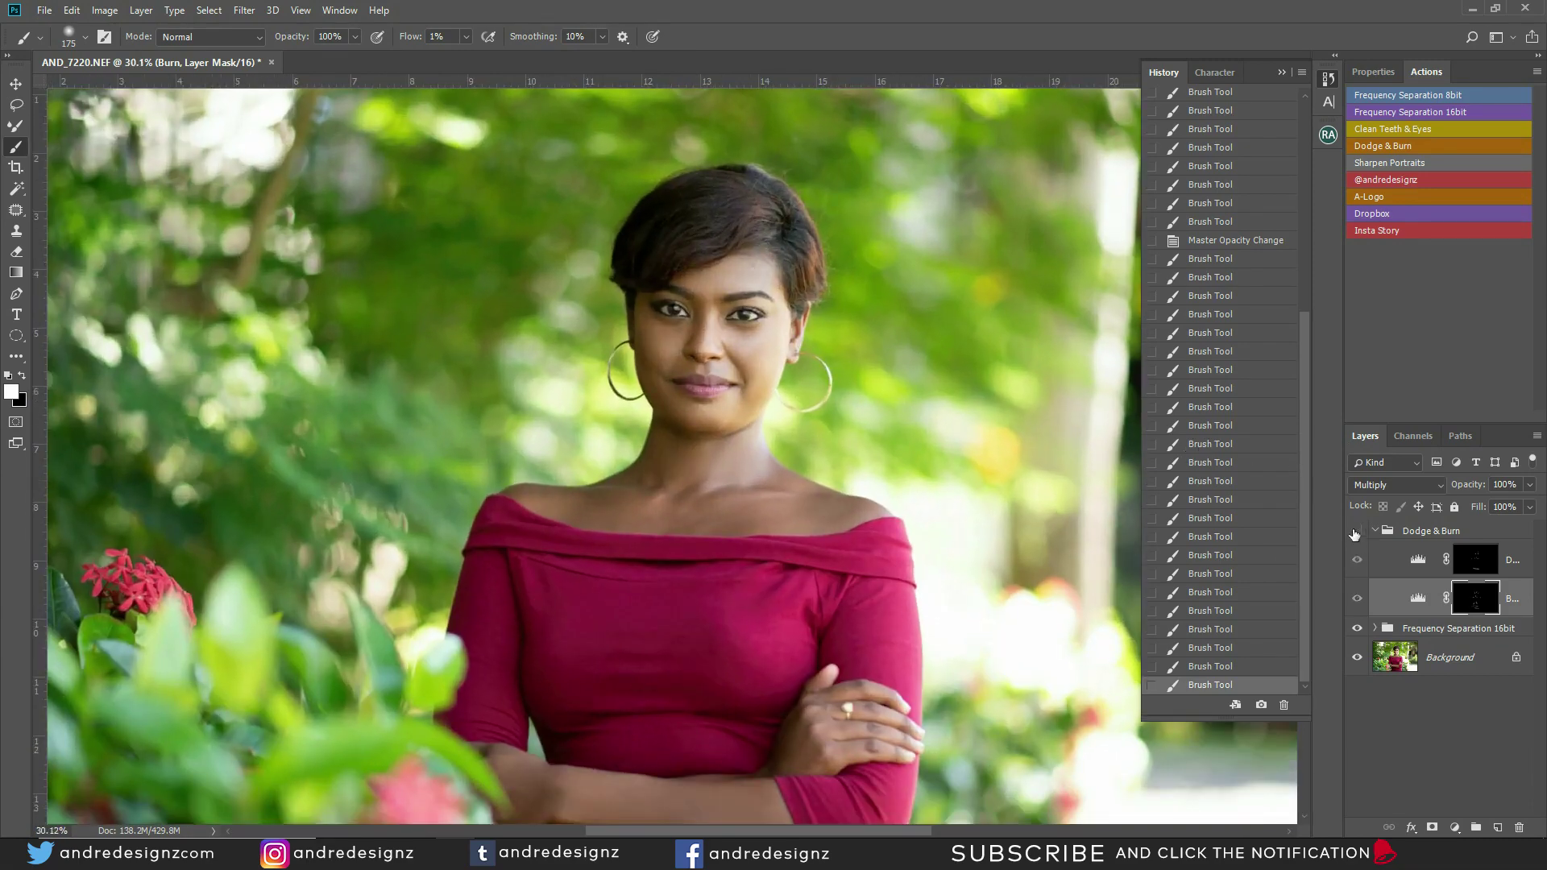
{"action": "left_click", "coordinate": [1355, 534]}
{"action": "left_click", "coordinate": [1355, 533]}
{"action": "left_click", "coordinate": [1354, 534]}
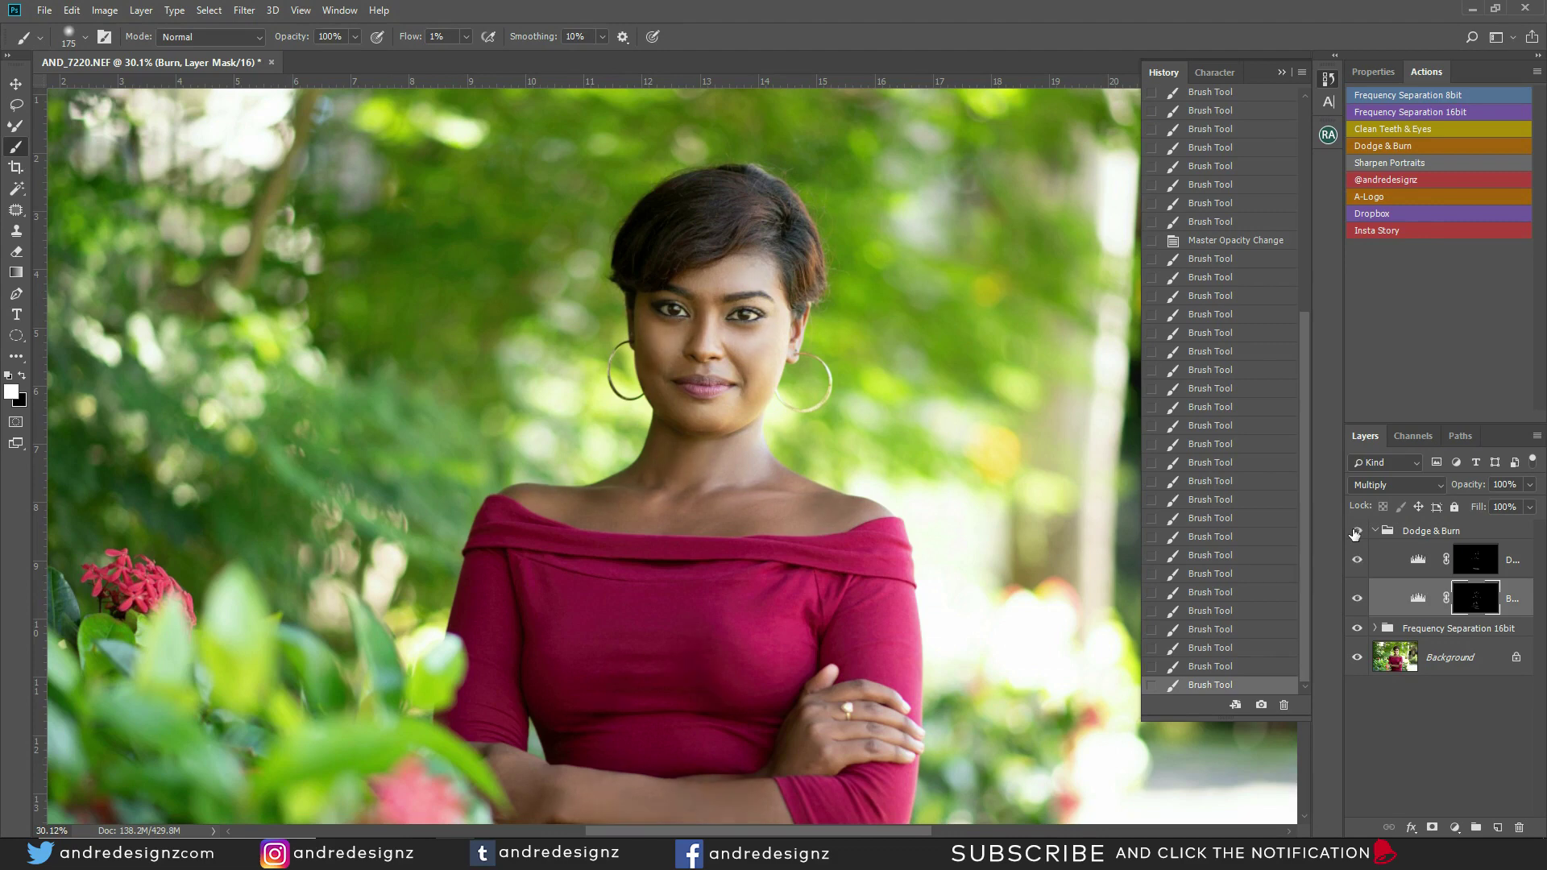
{"action": "scroll", "coordinate": [970, 621], "scroll_direction": "down", "scroll_amount": 4}
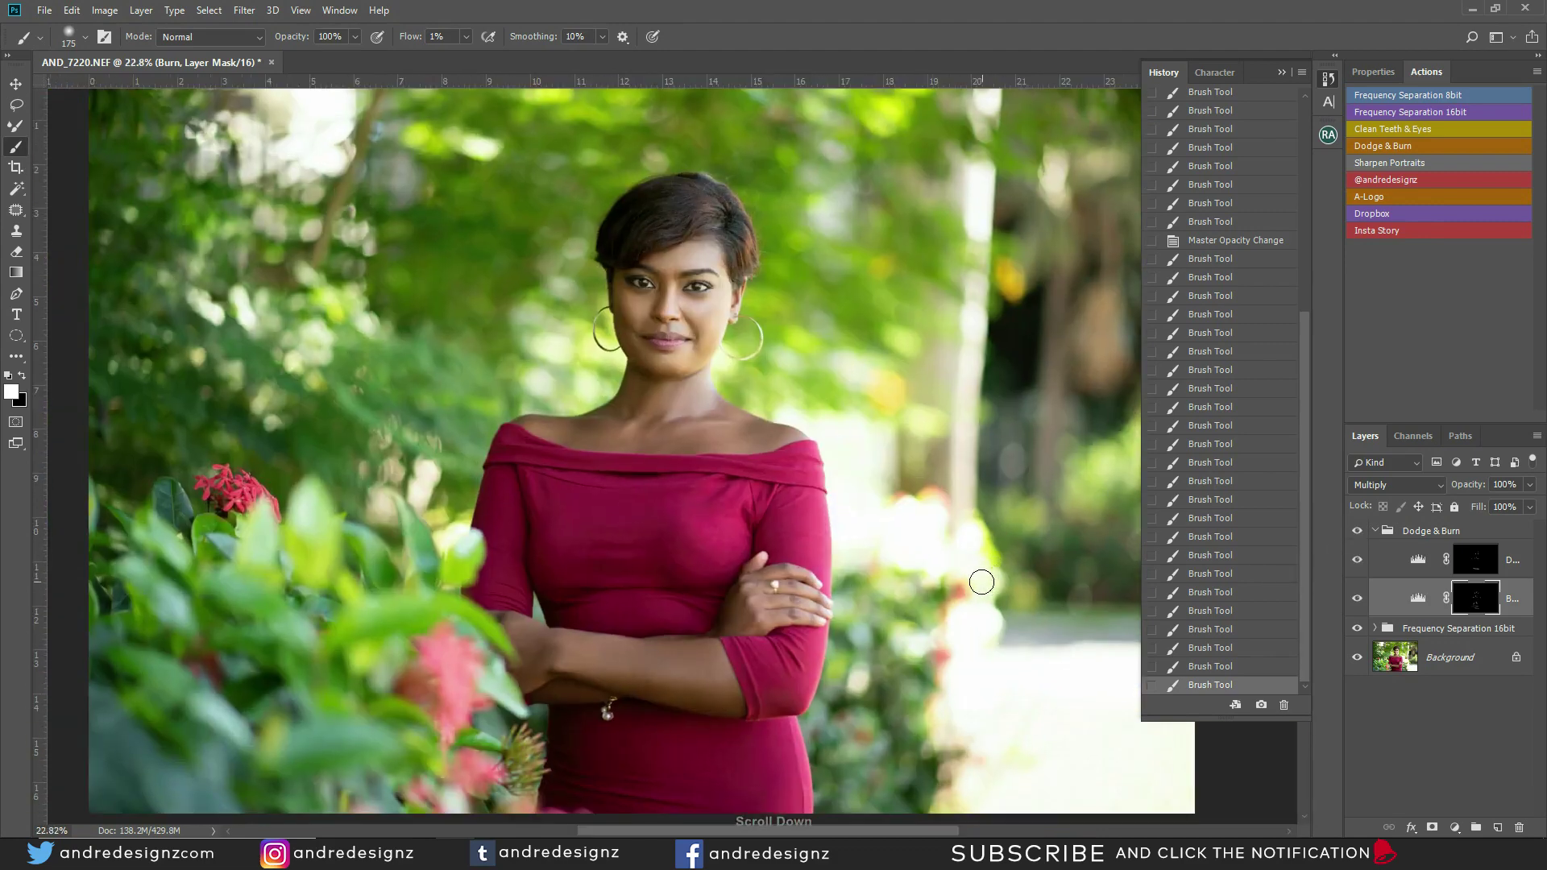
{"action": "left_click", "coordinate": [1357, 658], "text": "alt"}
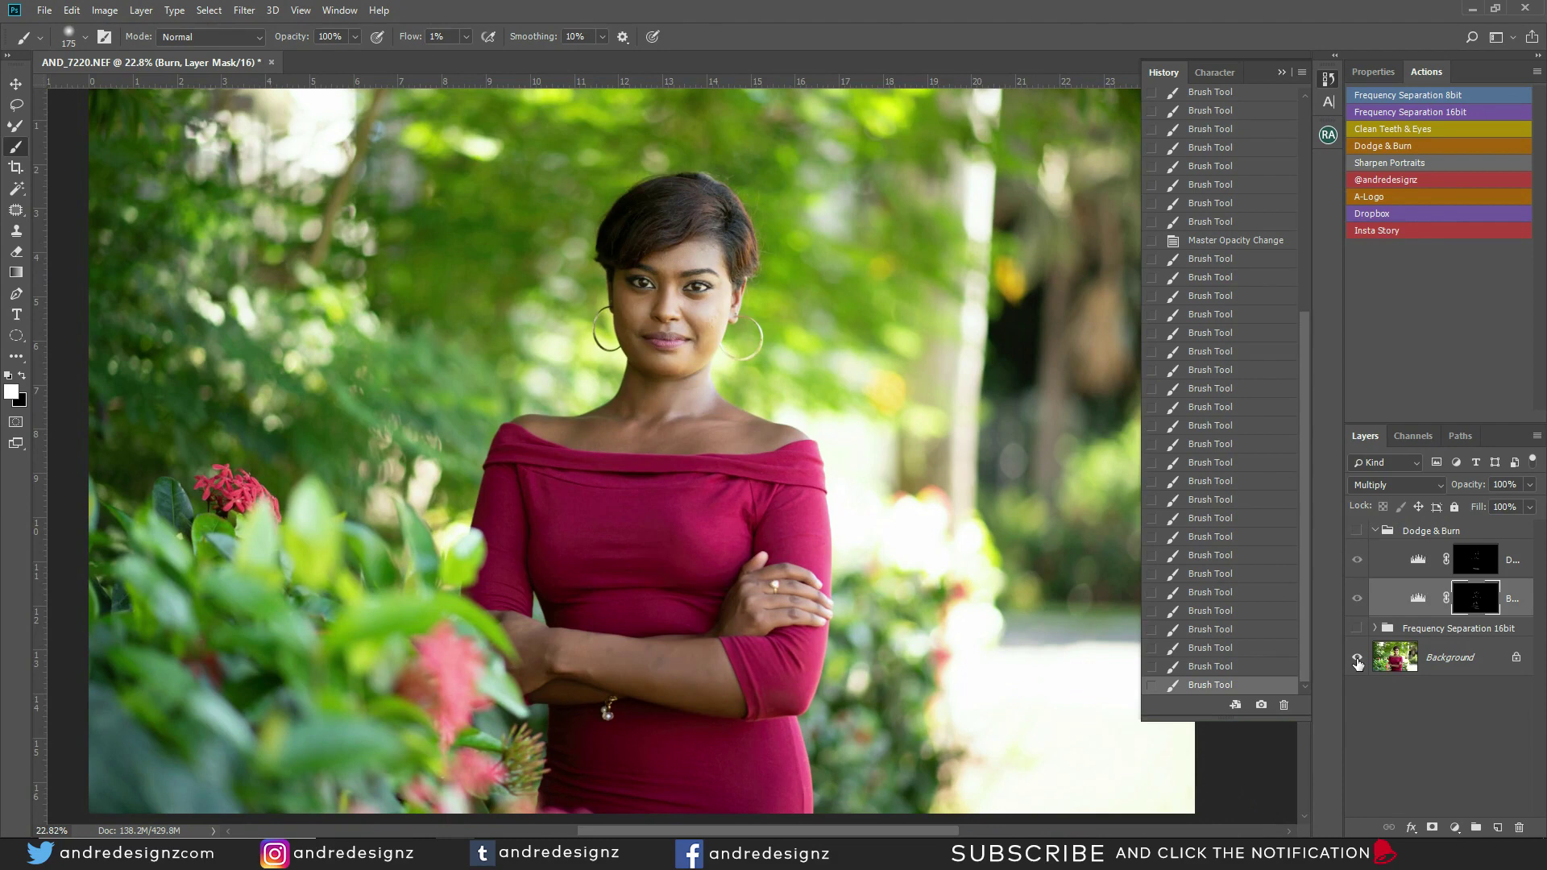
Step: Collapse the Dodge & Burn group, stamp all visible layers onto a new top layer, and duplicate that layer
{"action": "scroll", "coordinate": [655, 443], "scroll_direction": "up", "scroll_amount": 15}
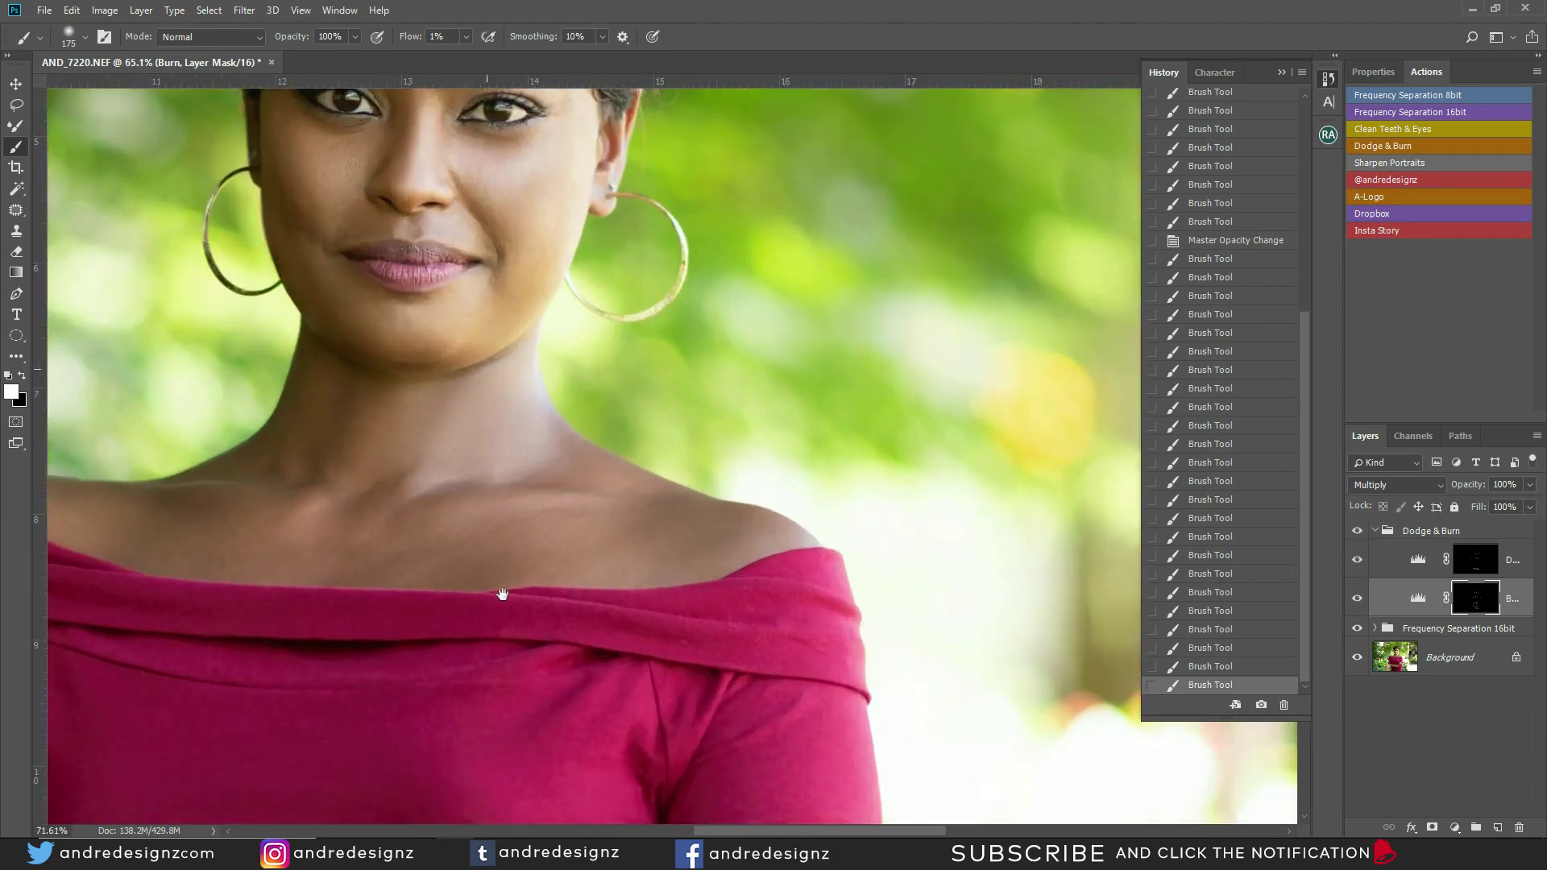
{"action": "left_click_drag", "start_coordinate": [502, 595], "coordinate": [486, 463]}
{"action": "mouse_move", "coordinate": [687, 577]}
{"action": "left_mouse_down"}
{"action": "mouse_move", "coordinate": [706, 615]}
{"action": "mouse_move", "coordinate": [744, 606]}
{"action": "mouse_move", "coordinate": [712, 522]}
{"action": "mouse_move", "coordinate": [738, 608]}
{"action": "mouse_move", "coordinate": [766, 593]}
{"action": "left_mouse_up"}
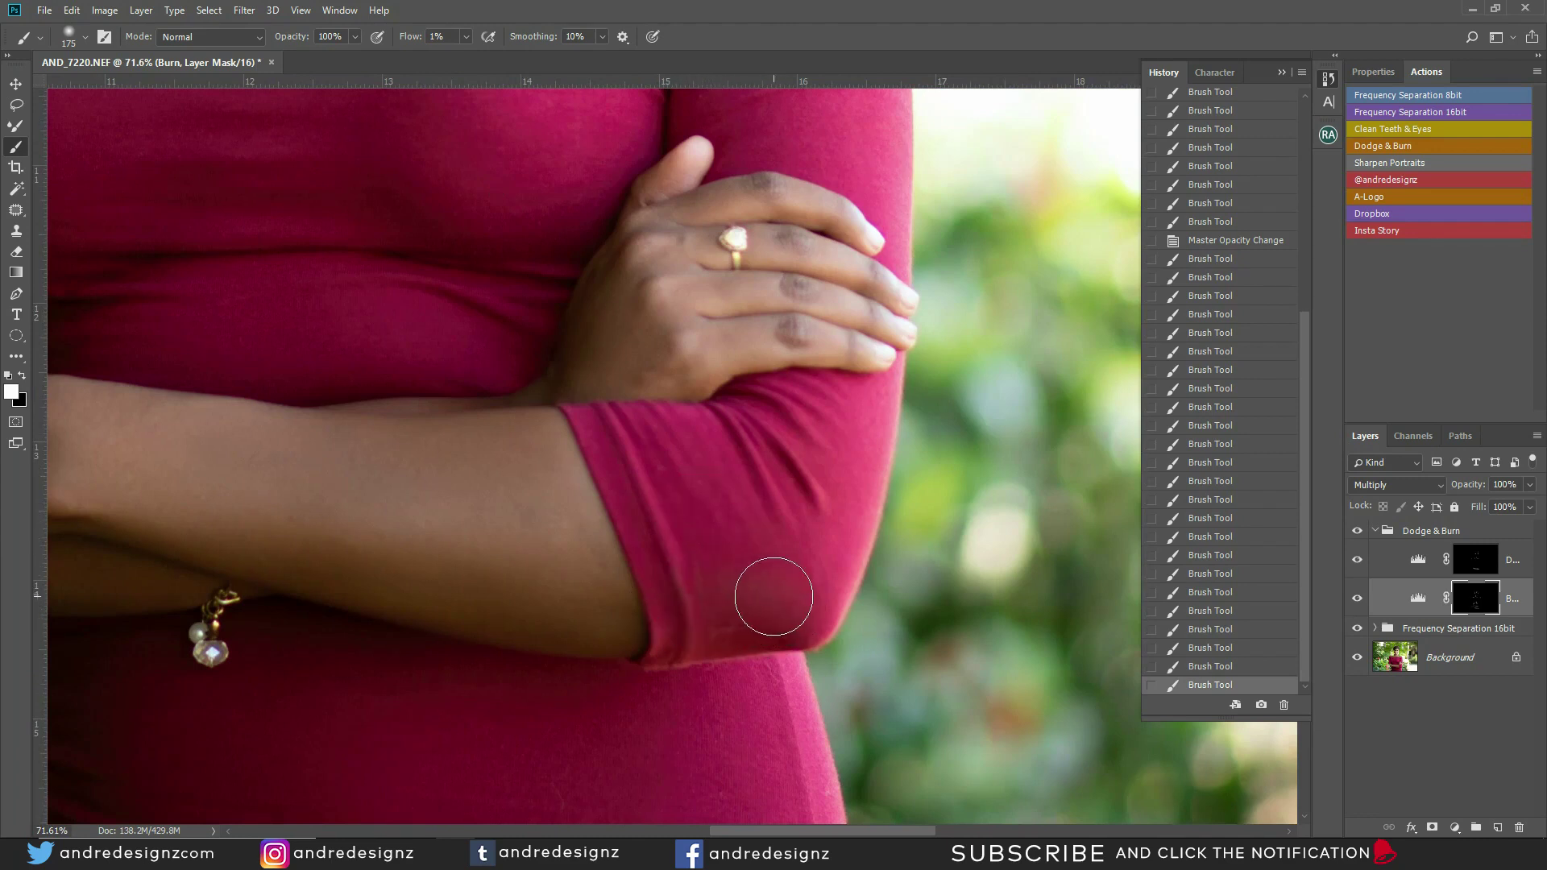
{"action": "left_click", "coordinate": [1376, 532]}
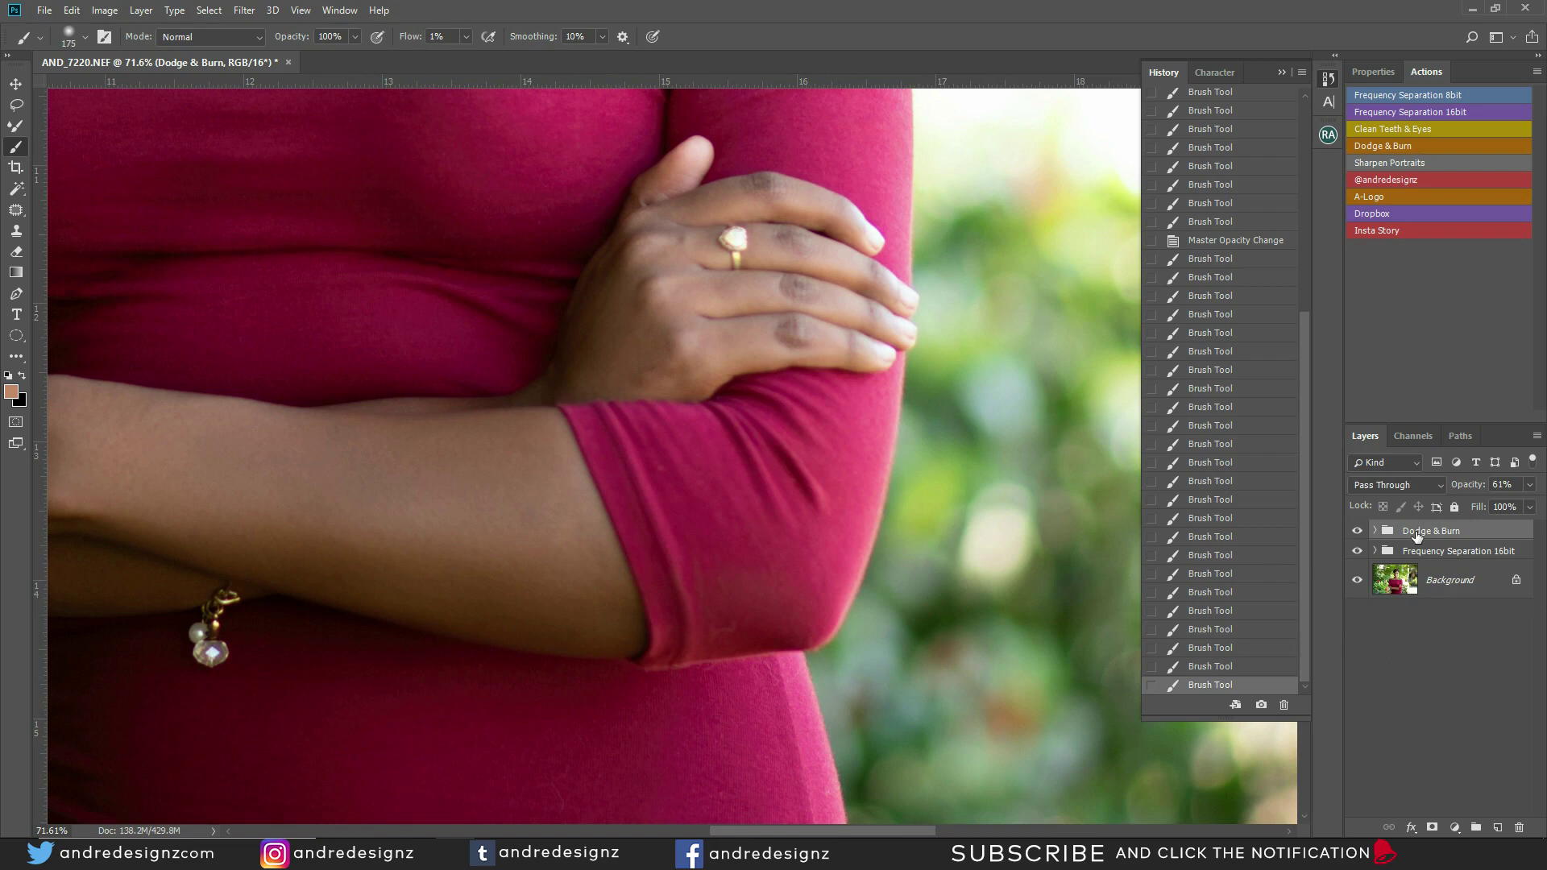
{"action": "key", "text": "ctrl+shift+alt+e"}
{"action": "key", "text": "j"}
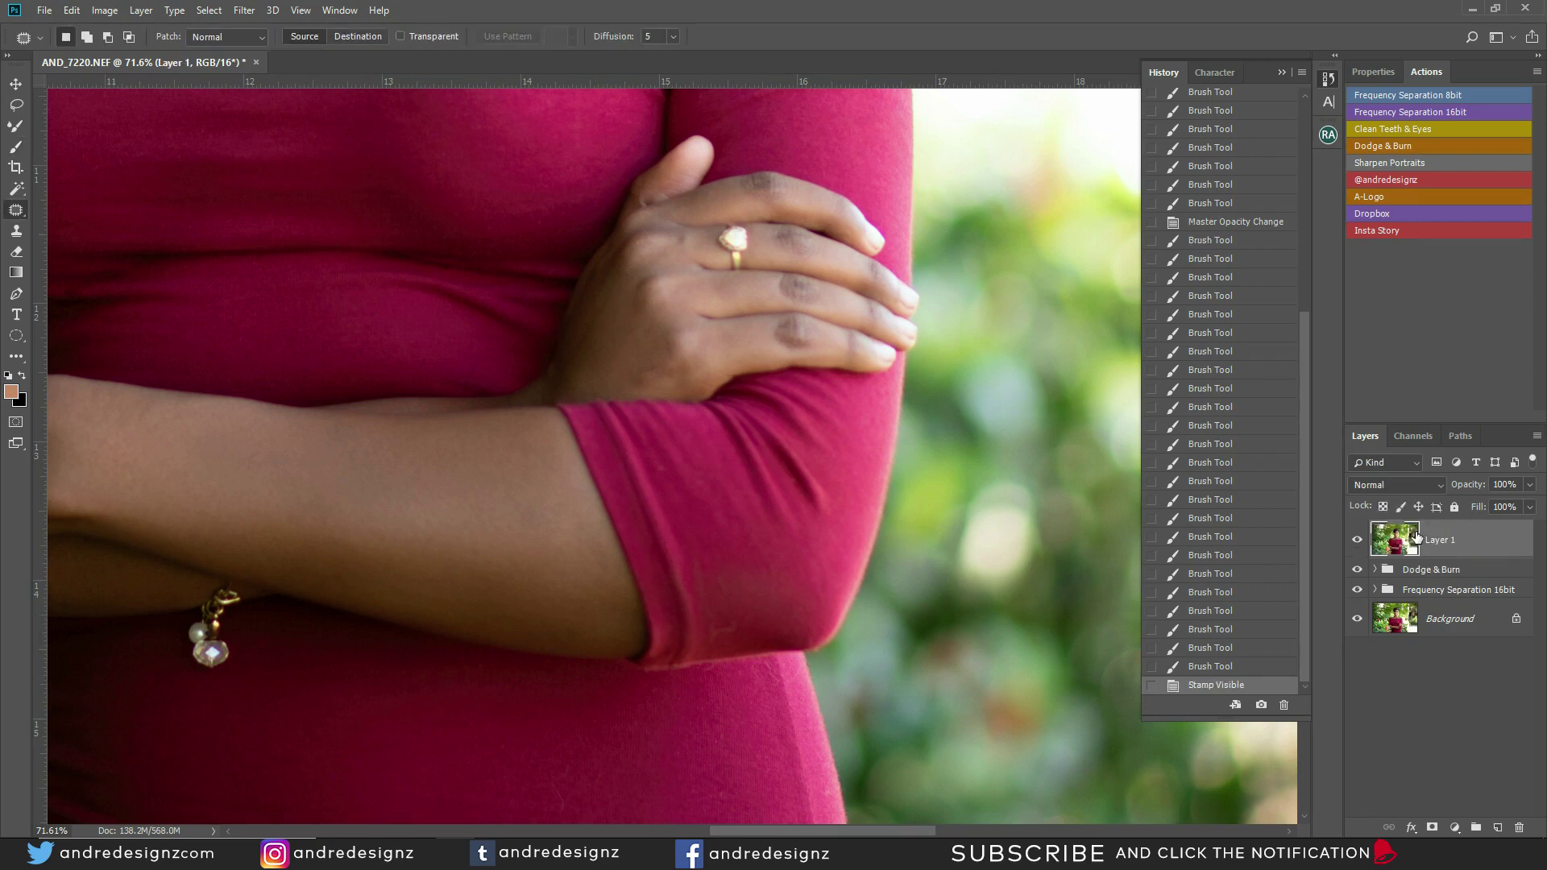
{"action": "key", "text": "ctrl+j"}
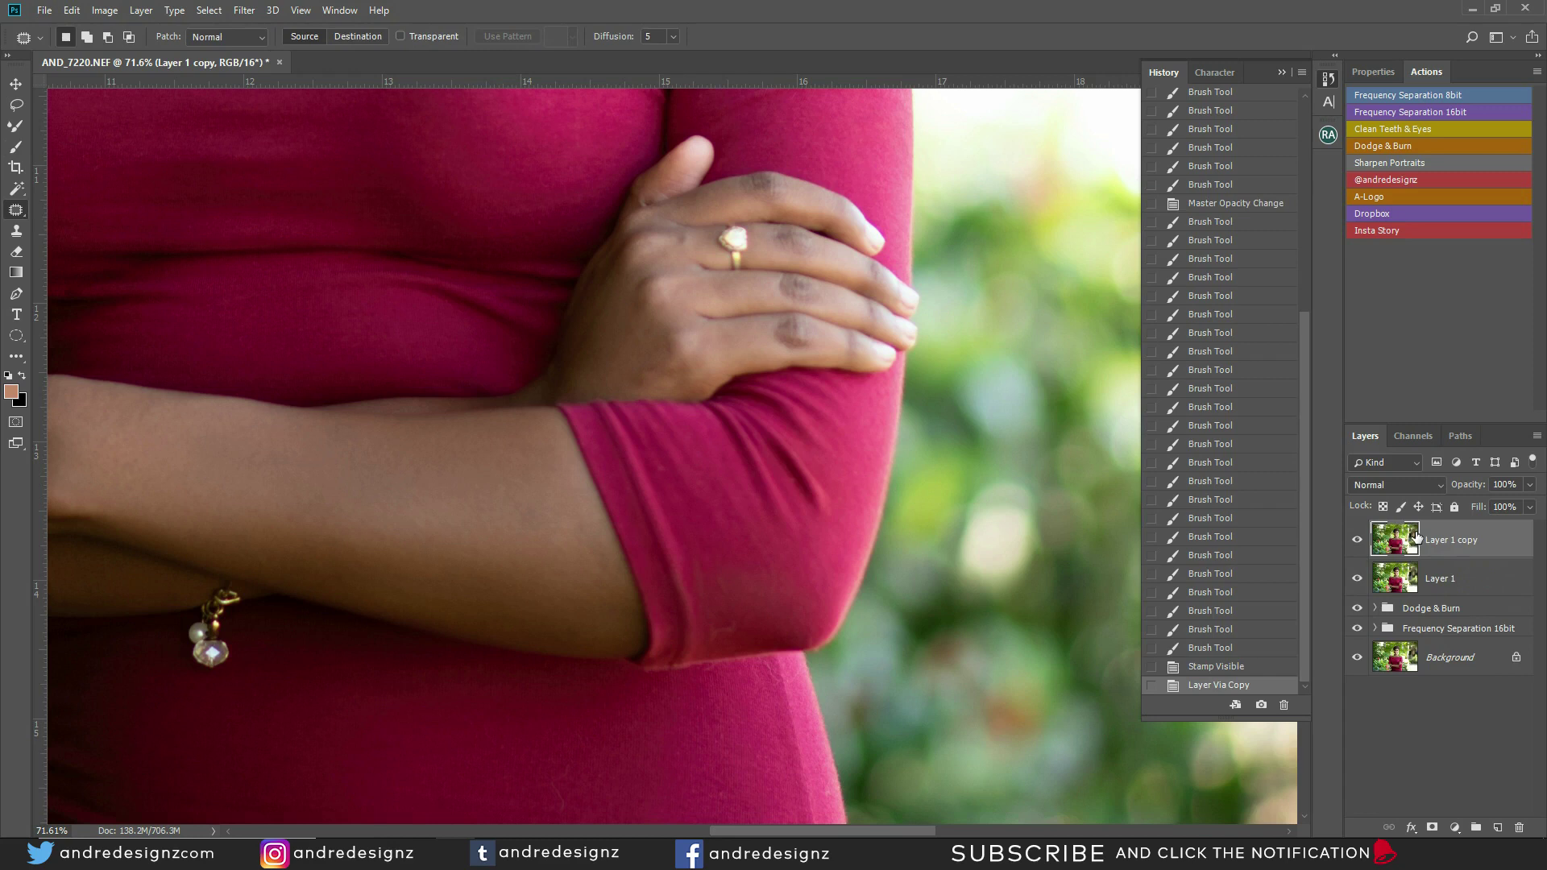
Step: Clone Stamp the discoloured patch at the elbow of the front sleeve with a 100 px brush on the duplicated layer
{"action": "key", "text": "s"}
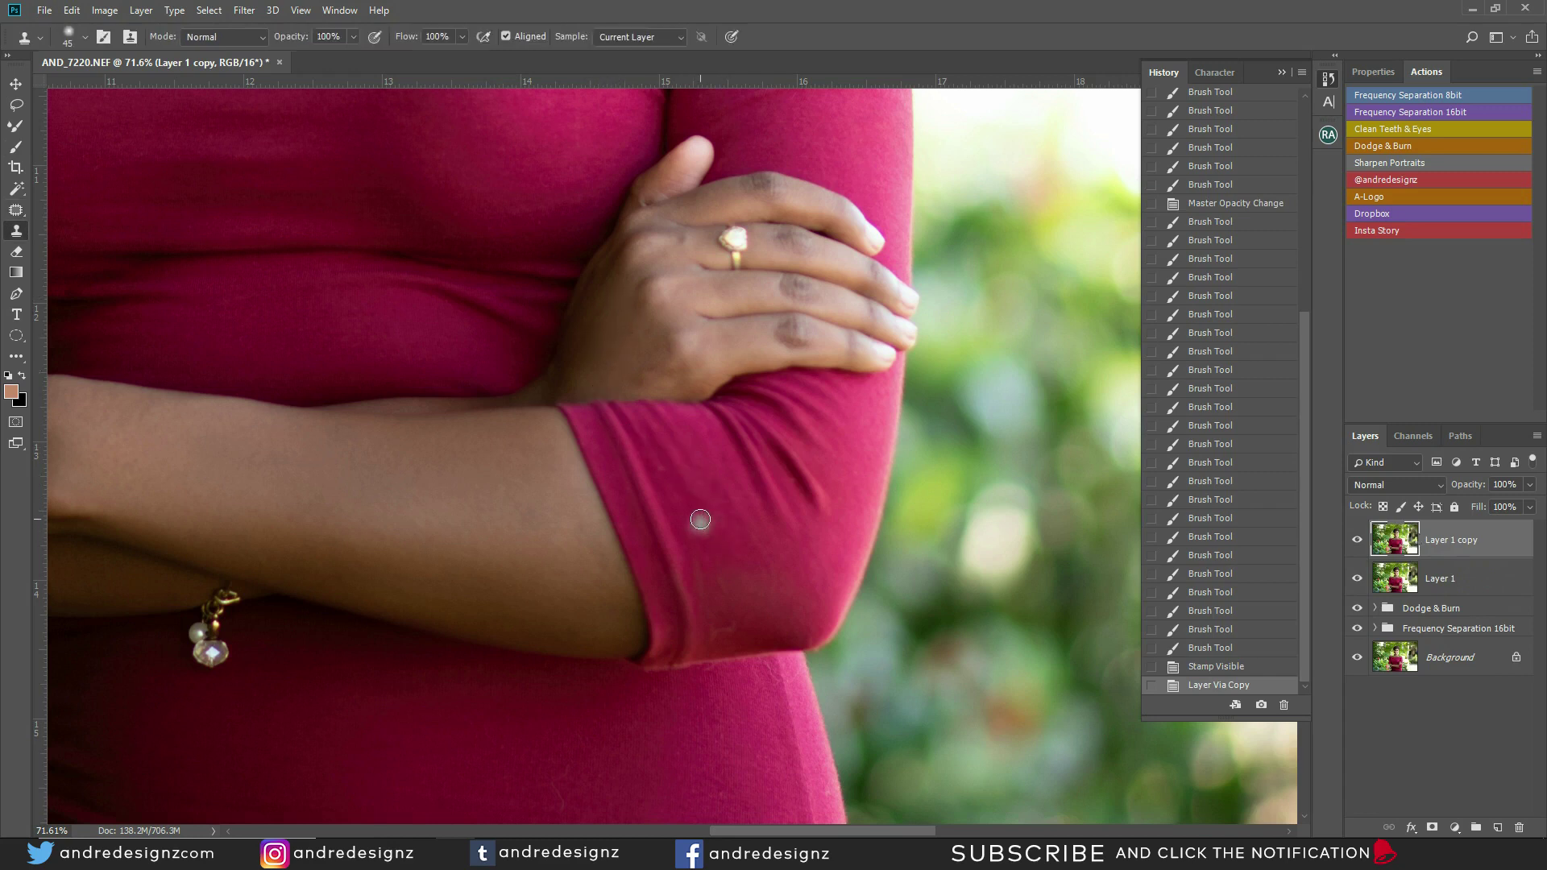
{"action": "key", "text": "bracketright"}
{"action": "key", "text": "bracketright"}
{"action": "key", "text": "bracketright"}
{"action": "key", "text": "bracketright"}
{"action": "key", "text": "bracketright"}
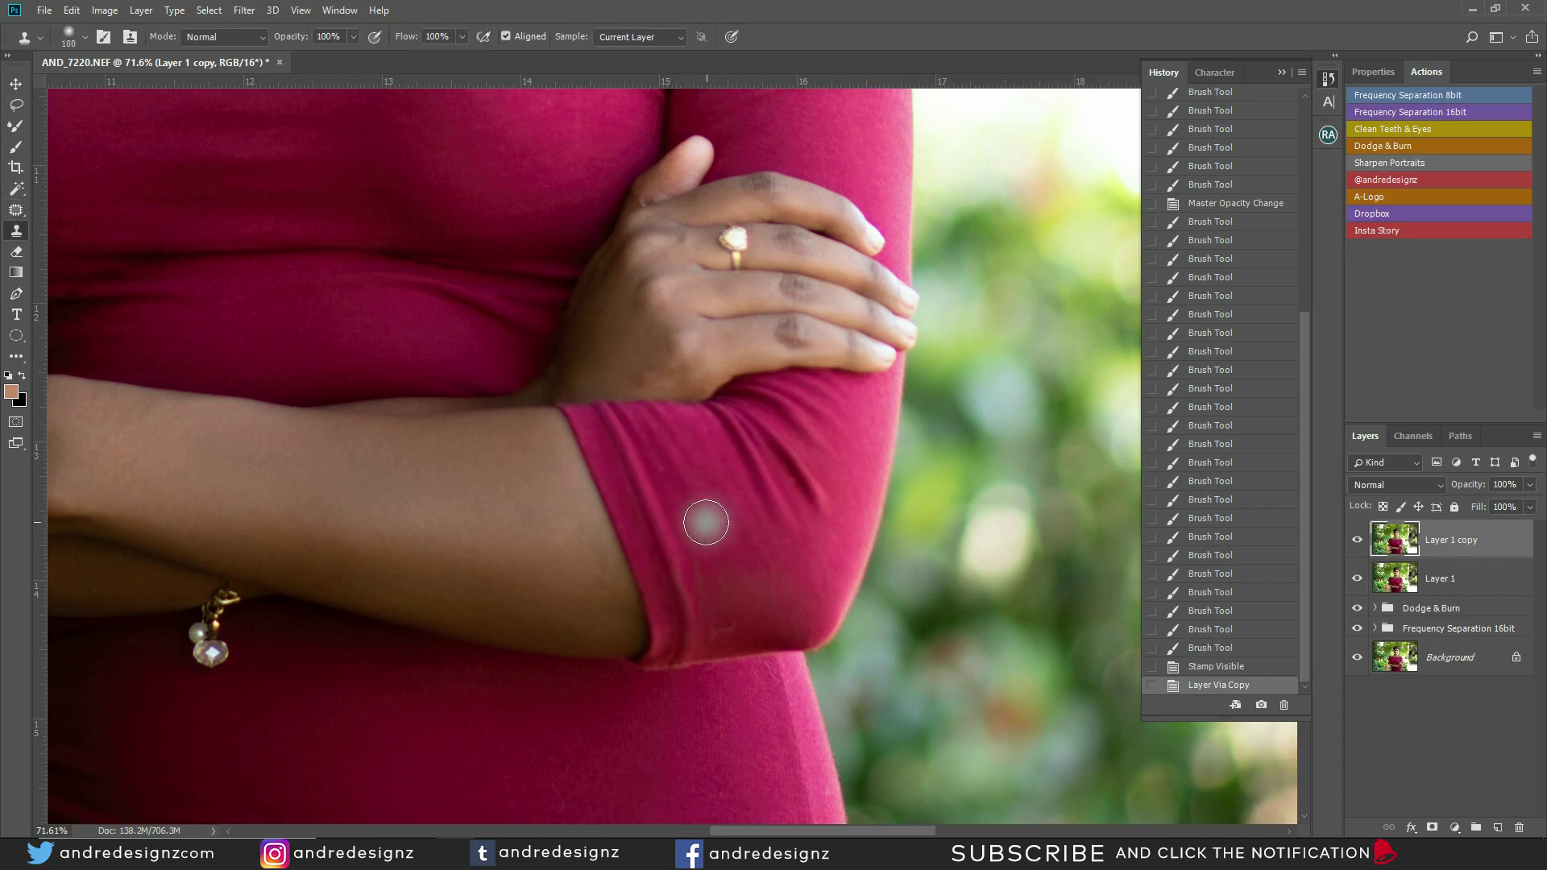
{"action": "left_click", "coordinate": [729, 597]}
{"action": "left_click", "coordinate": [783, 586]}
{"action": "left_click", "coordinate": [734, 596]}
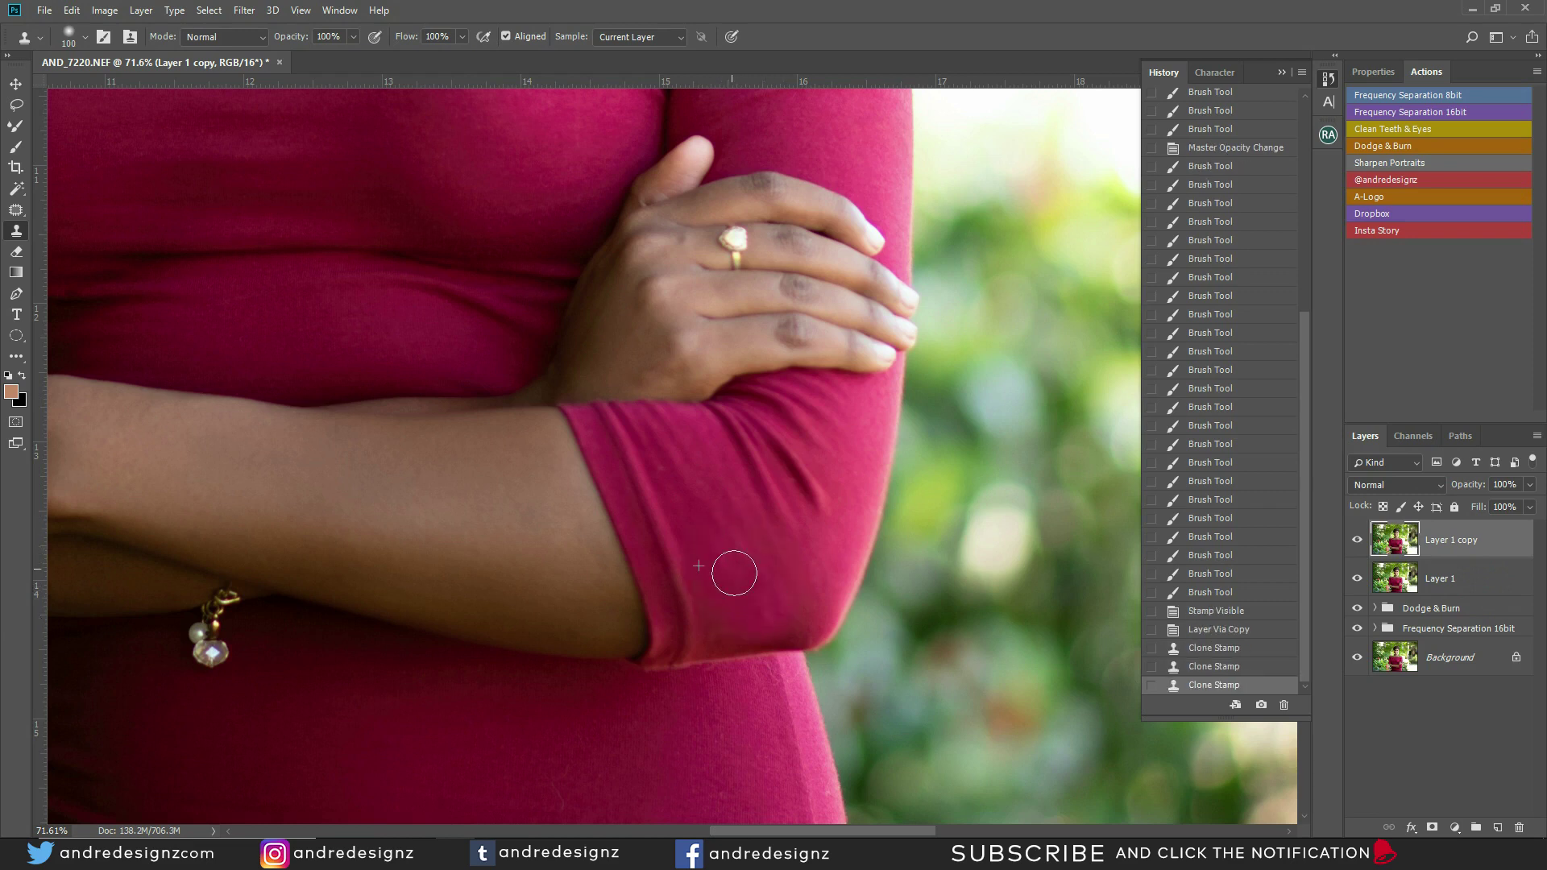
{"action": "left_click", "coordinate": [746, 628]}
{"action": "left_click", "coordinate": [794, 606]}
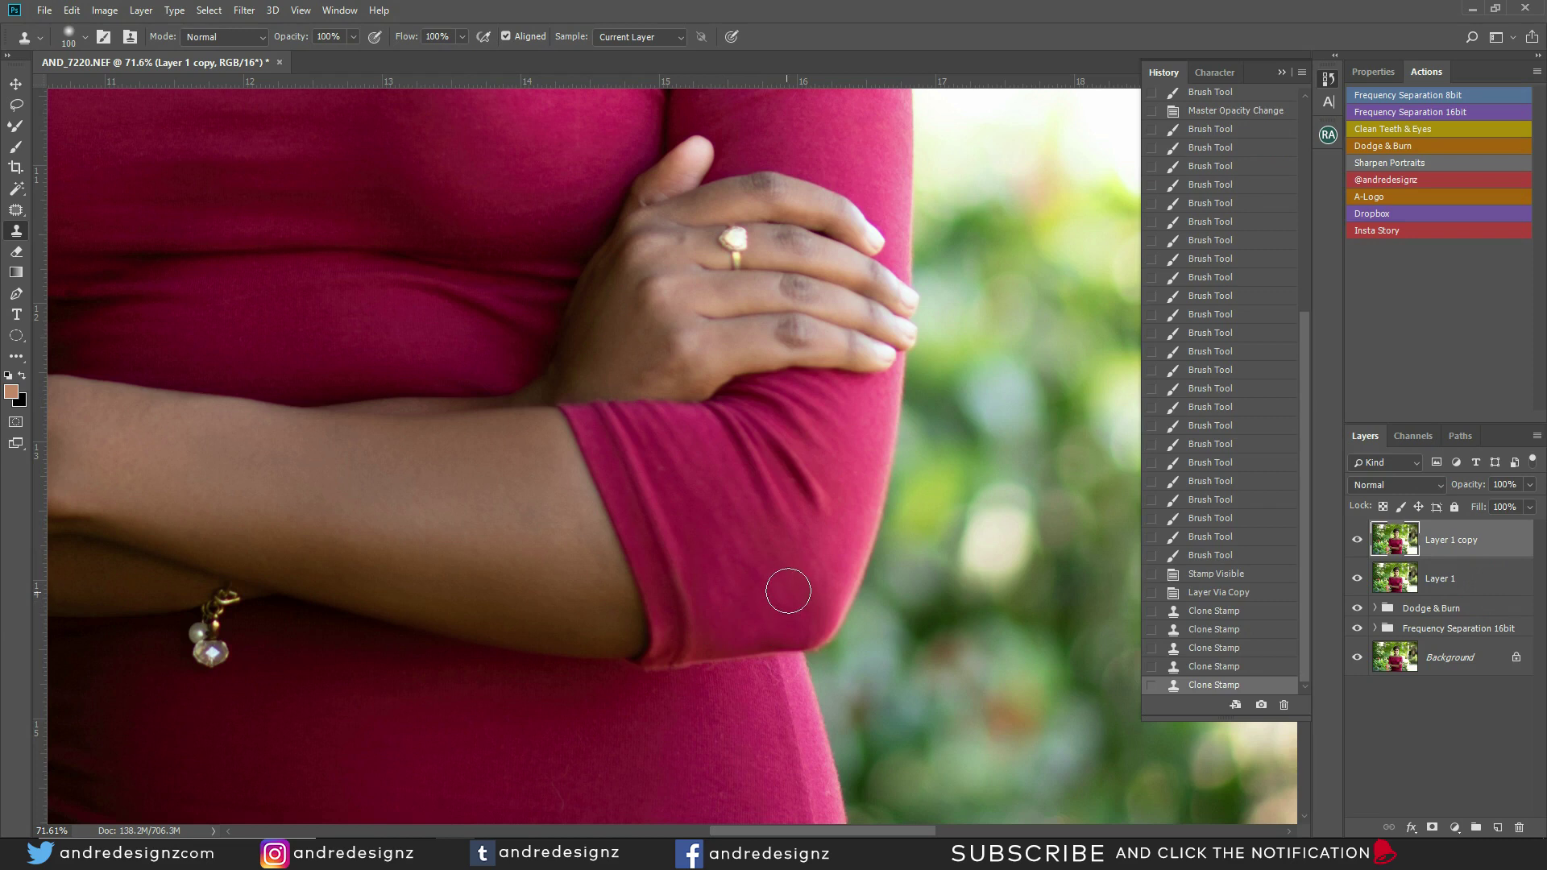
{"action": "left_click", "coordinate": [769, 606]}
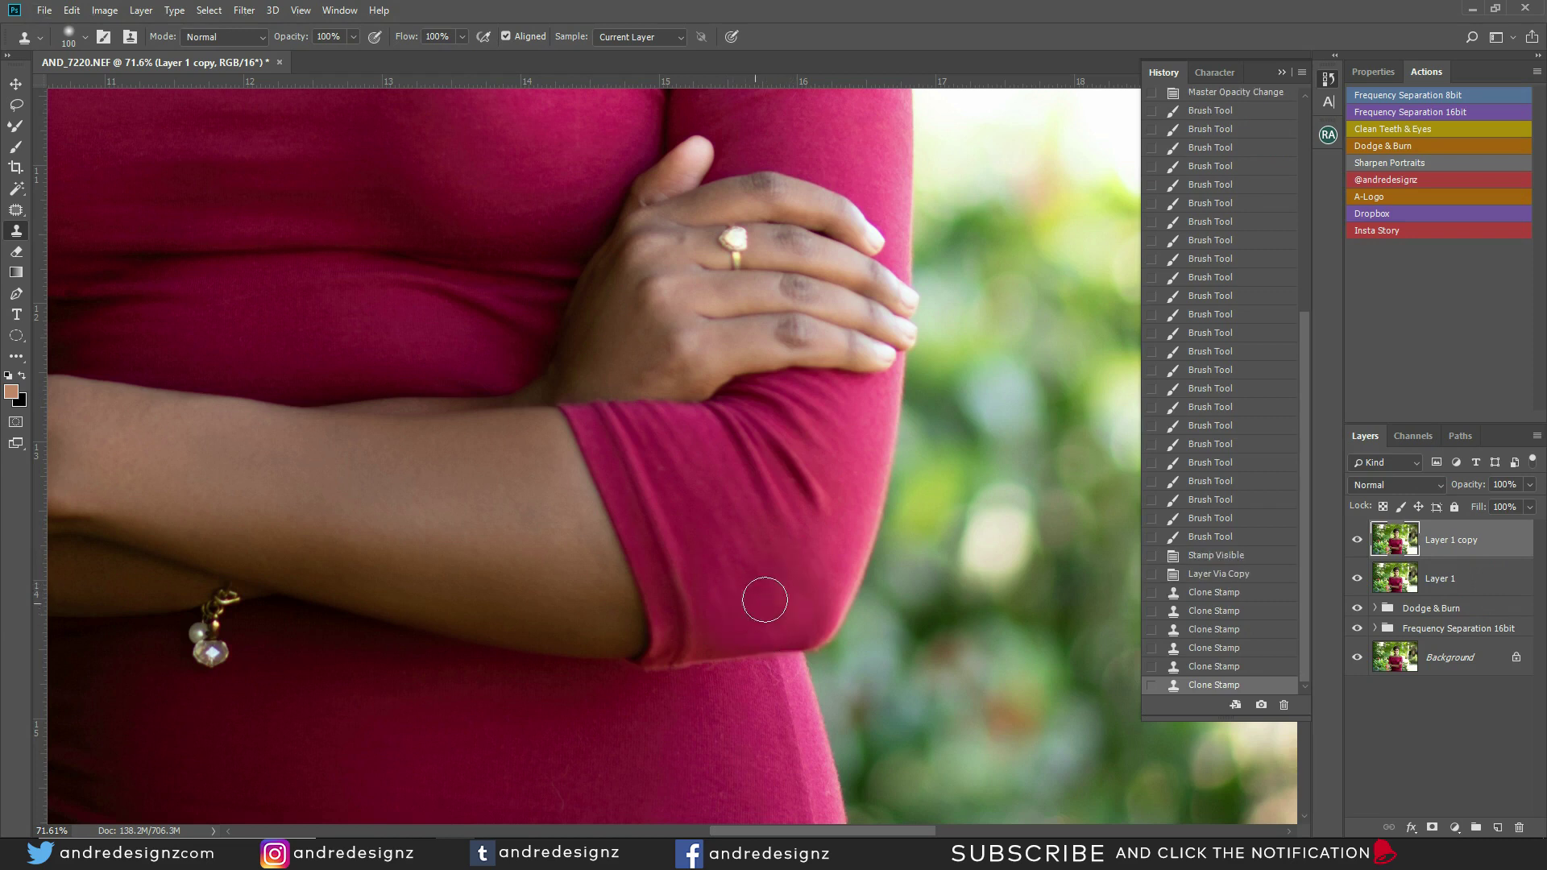
{"action": "left_click", "coordinate": [798, 624]}
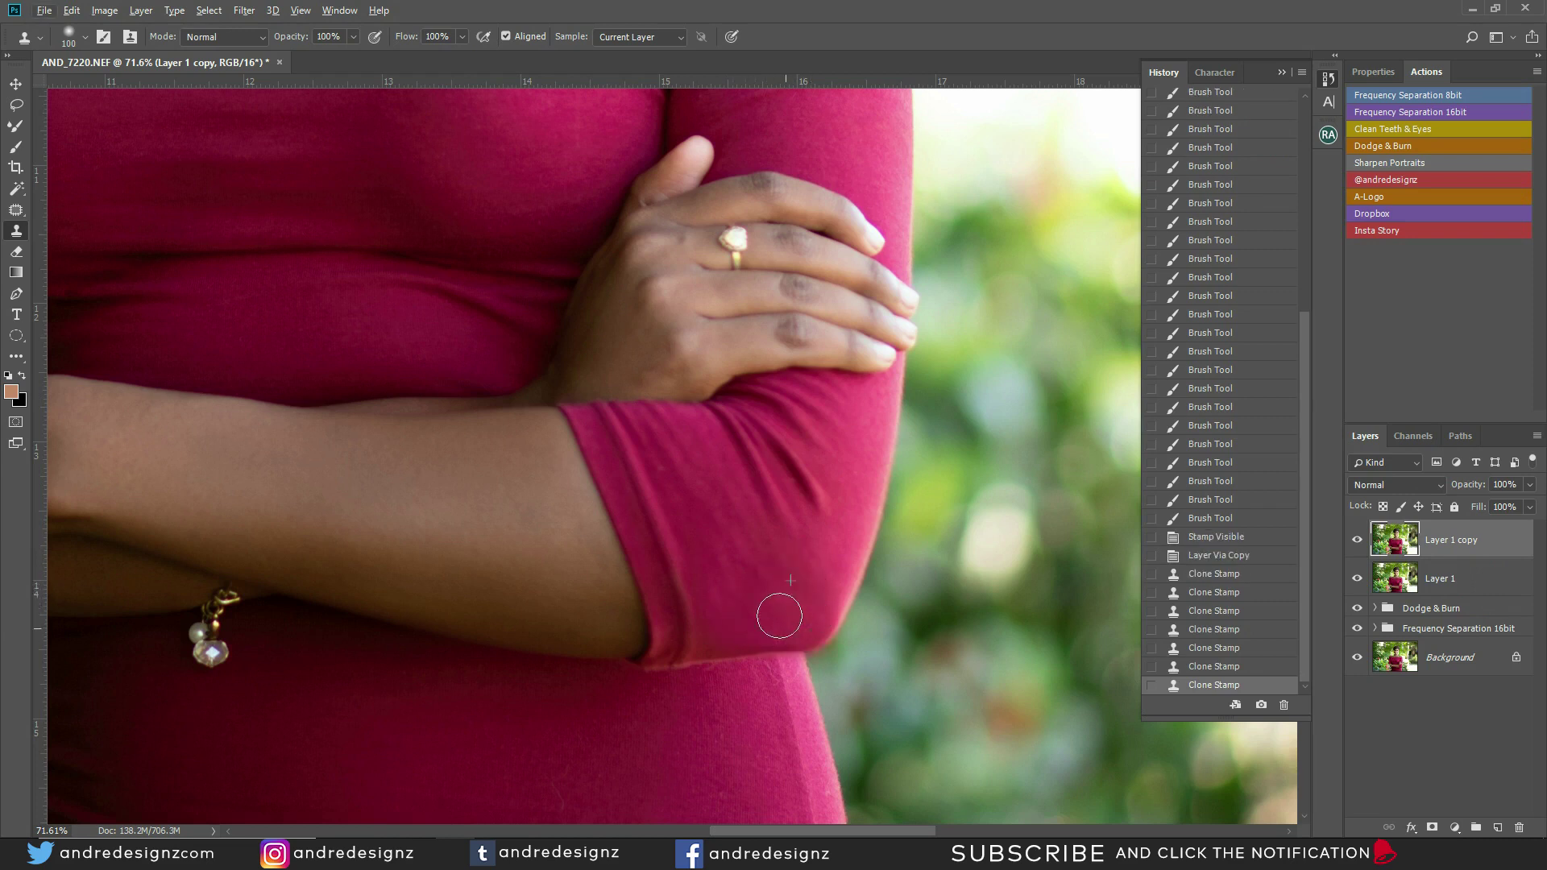
Step: Clone clean fabric from the upper part of the cuff down along its inner seam to the lower hem
{"action": "left_click", "coordinate": [659, 522], "text": "alt"}
{"action": "left_click", "coordinate": [674, 586]}
{"action": "left_click", "coordinate": [675, 556]}
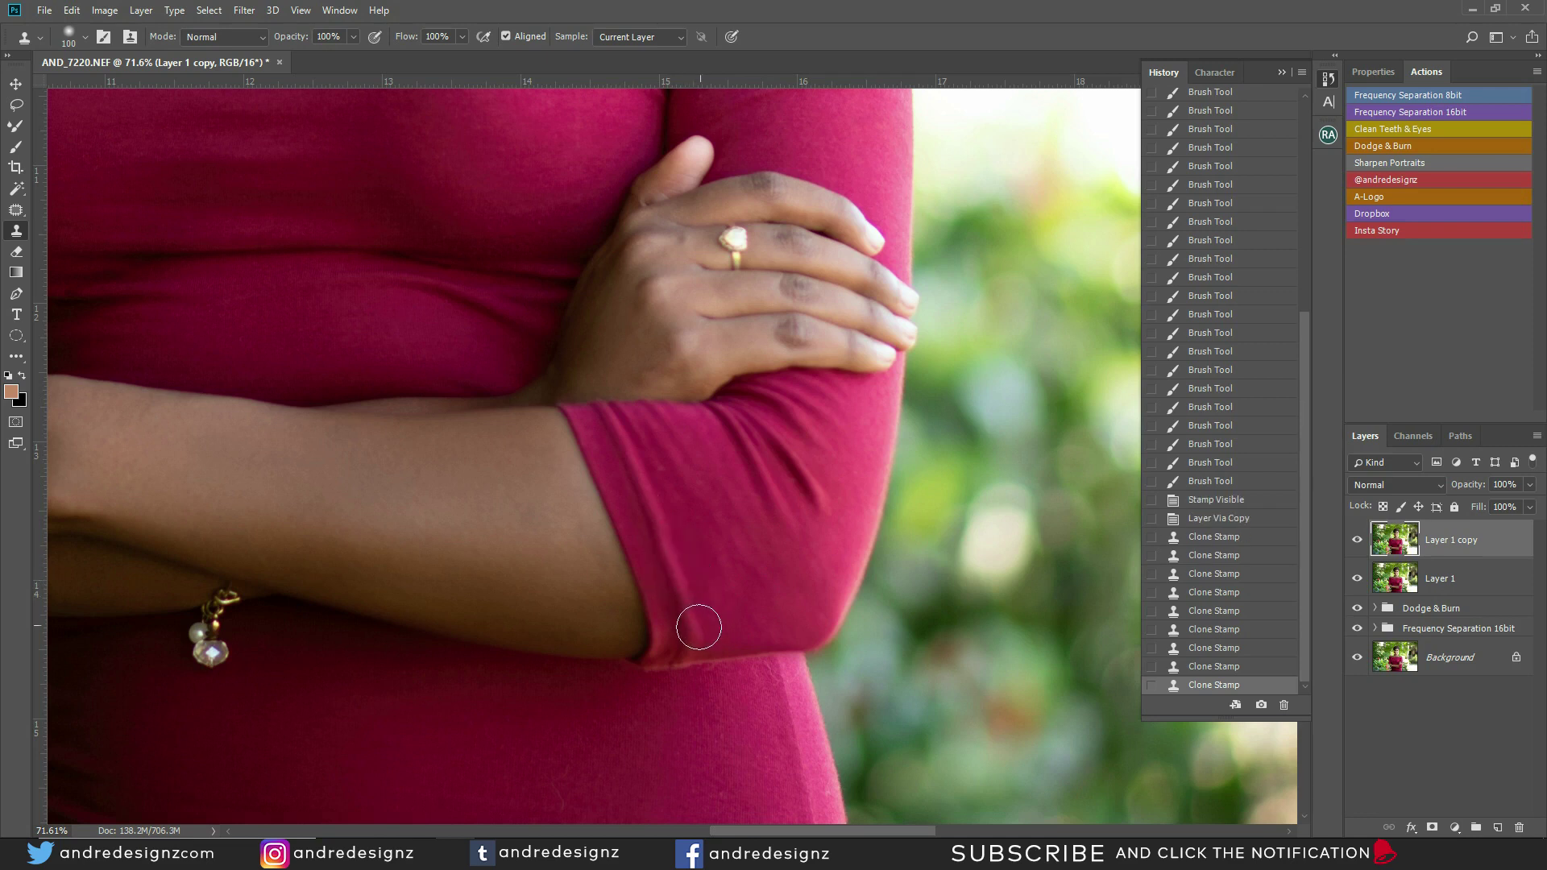
{"action": "left_click", "coordinate": [640, 481], "text": "alt"}
{"action": "mouse_move", "coordinate": [683, 610]}
{"action": "left_mouse_down"}
{"action": "mouse_move", "coordinate": [783, 597]}
{"action": "mouse_move", "coordinate": [733, 604]}
{"action": "mouse_move", "coordinate": [733, 629]}
{"action": "mouse_move", "coordinate": [711, 642]}
{"action": "left_mouse_up"}
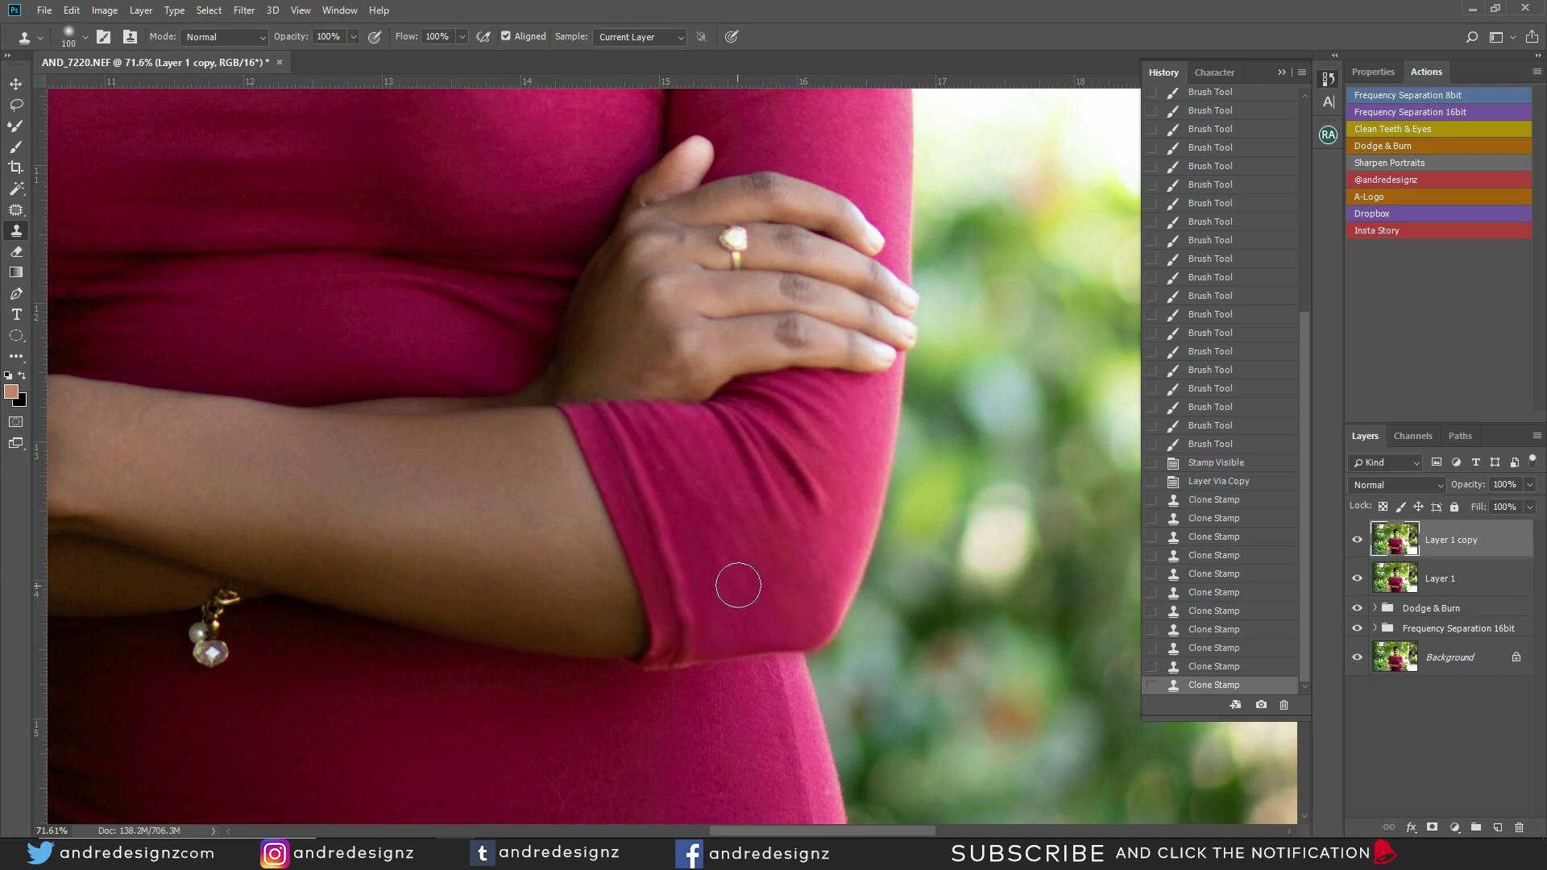
Step: Clone further over the sleeve's elbow, the lower end of the cuff seam and the middle of the sleeve
{"action": "left_click_drag", "start_coordinate": [783, 582], "coordinate": [766, 625]}
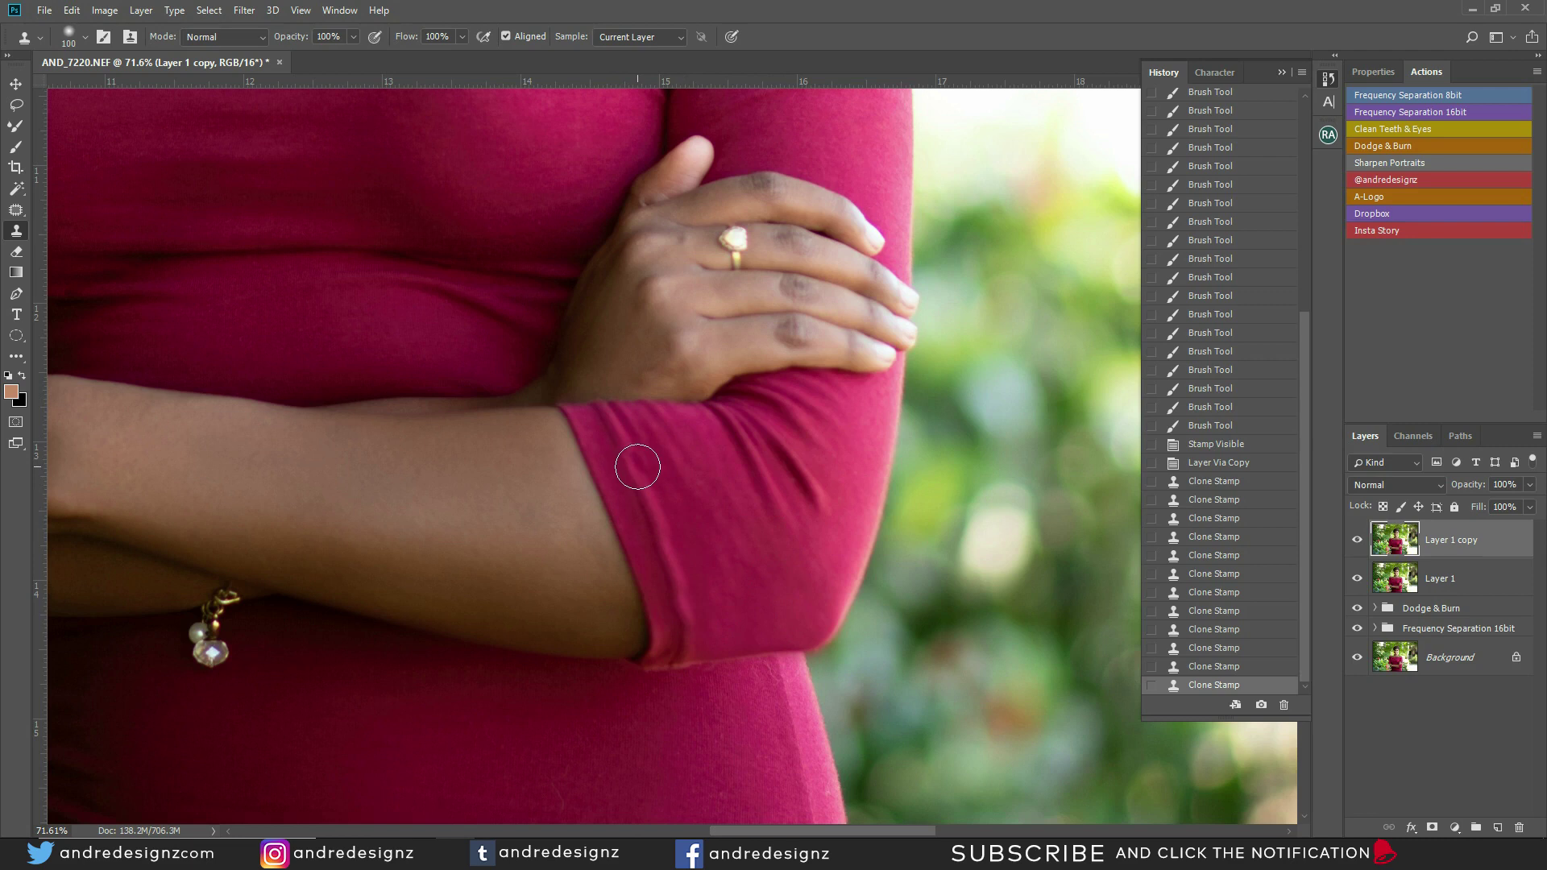
{"action": "left_click", "coordinate": [635, 465], "text": "alt"}
{"action": "left_click", "coordinate": [686, 637]}
{"action": "left_click", "coordinate": [680, 632]}
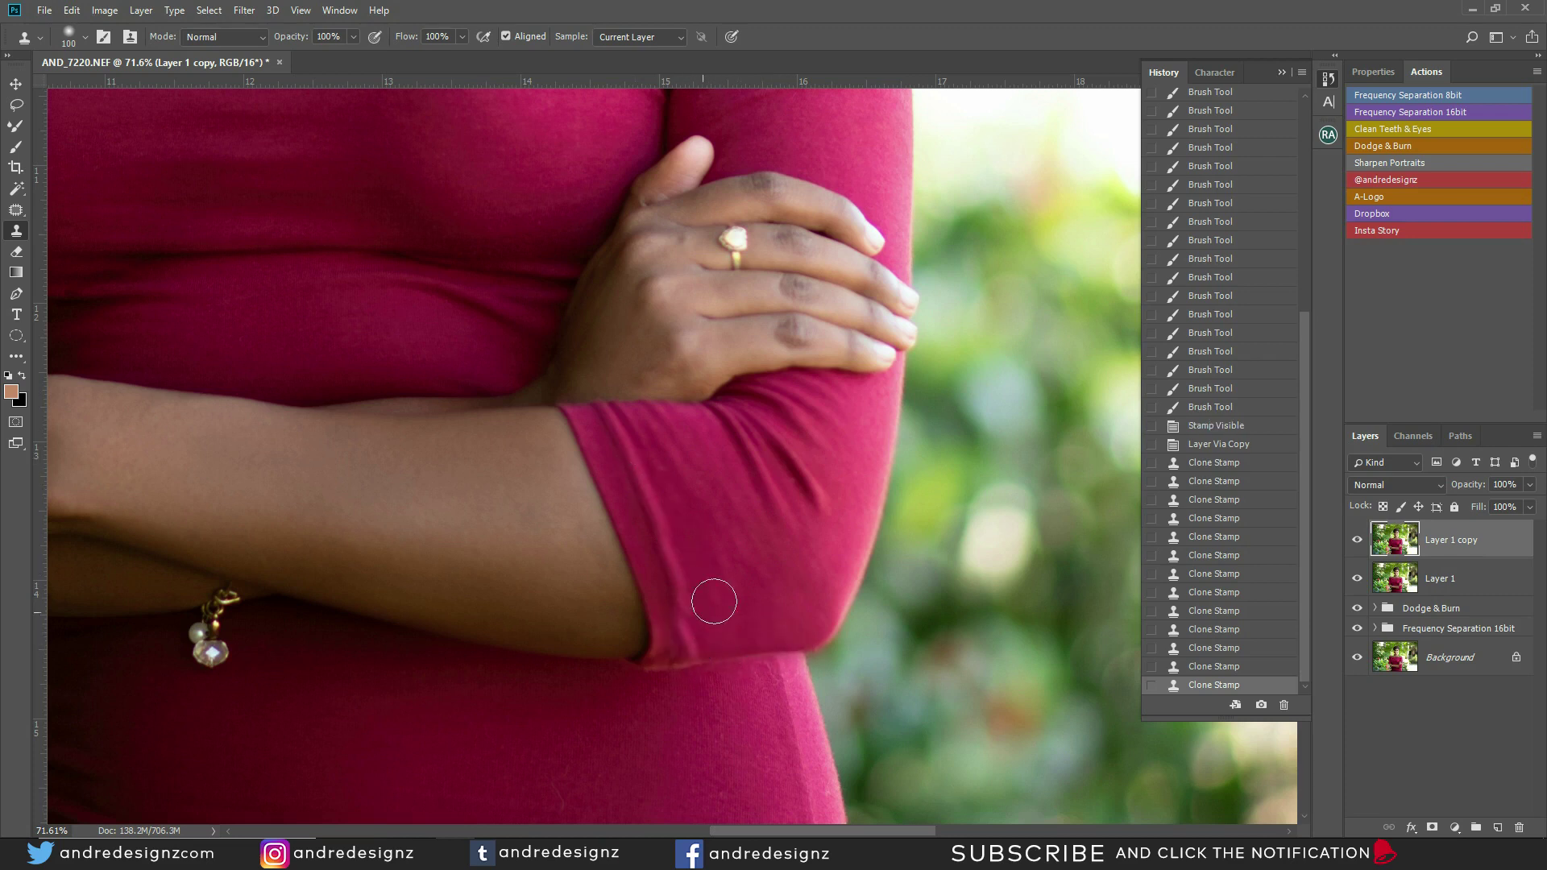
{"action": "left_click", "coordinate": [751, 554], "text": "alt"}
{"action": "left_click", "coordinate": [724, 564]}
{"action": "left_click", "coordinate": [763, 563], "text": "alt"}
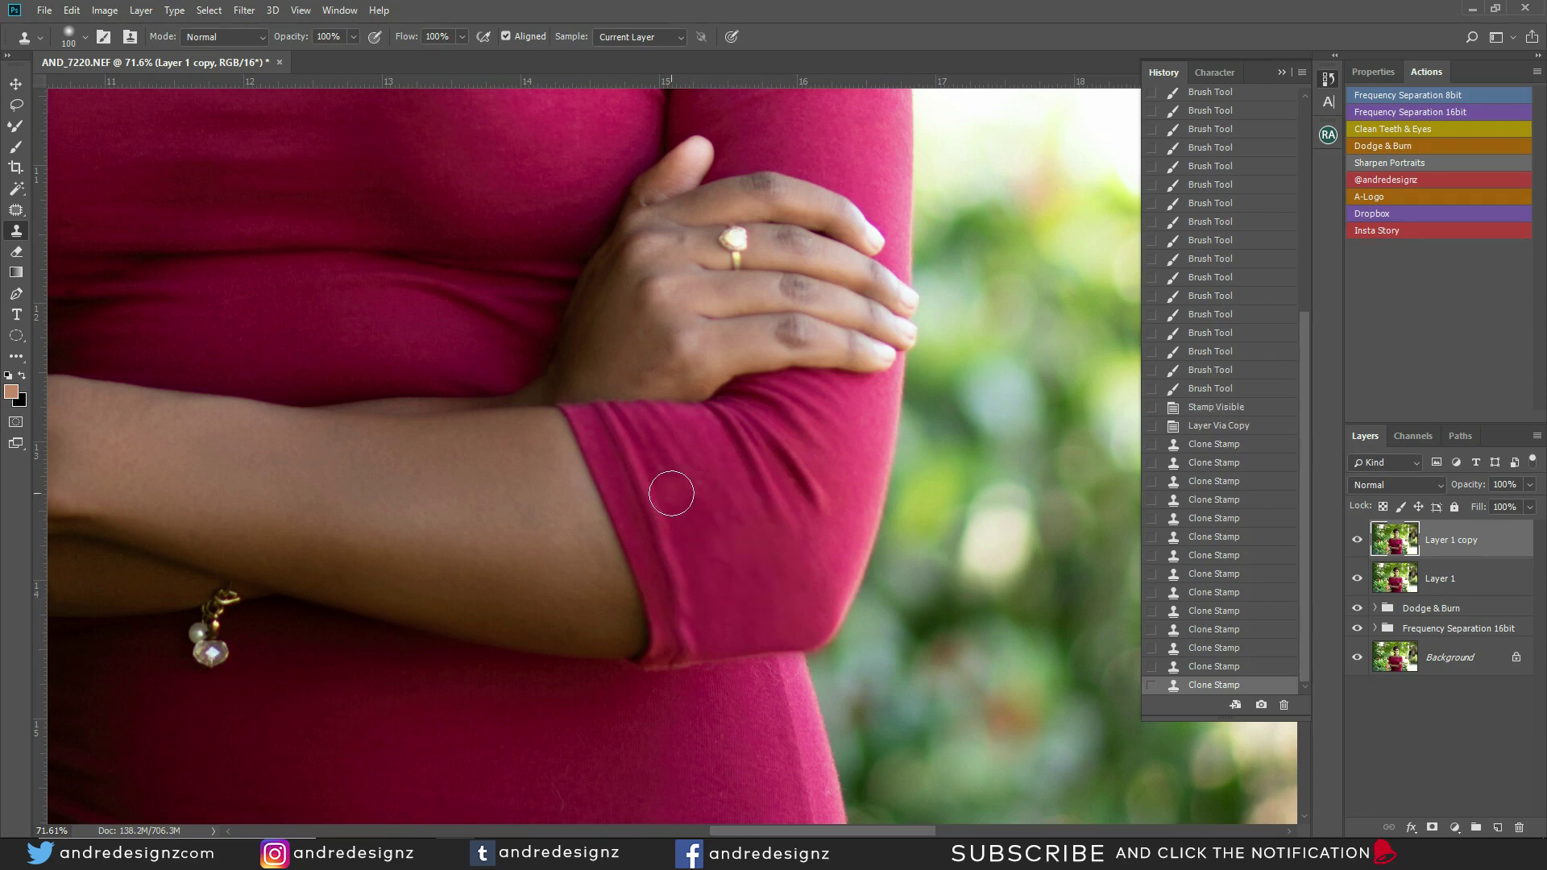
Step: Compare the retouched dress and arms with the original Background layer shown alone
{"action": "scroll", "coordinate": [660, 459], "scroll_direction": "down", "scroll_amount": 5}
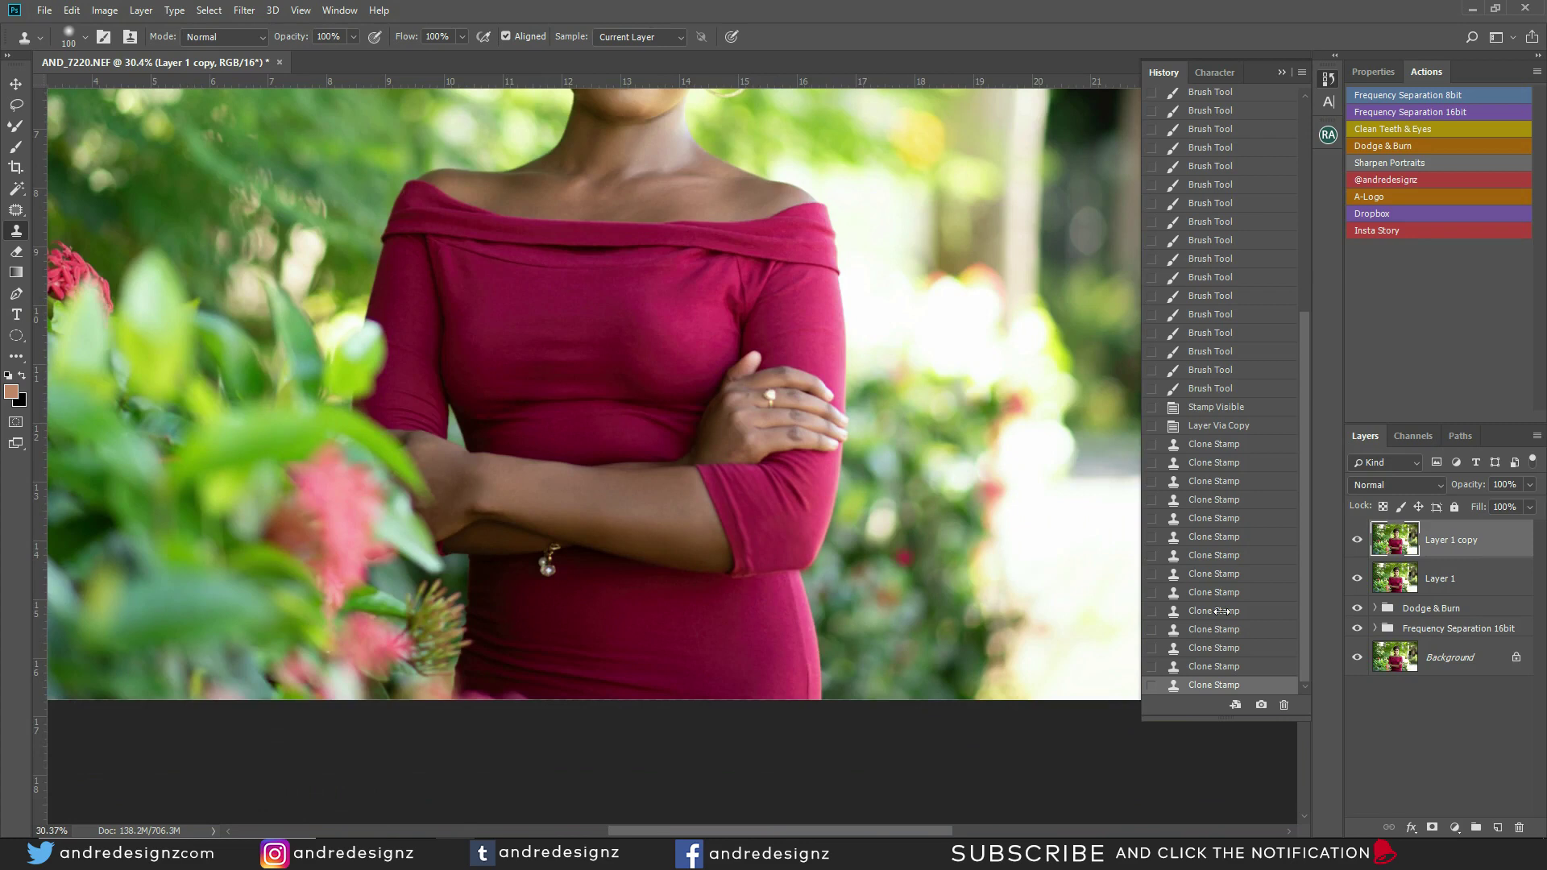
{"action": "left_click", "coordinate": [1361, 659]}
{"action": "left_click", "coordinate": [1359, 659], "text": "alt"}
{"action": "left_click", "coordinate": [1360, 659], "text": "alt"}
{"action": "scroll", "coordinate": [787, 553], "scroll_direction": "up", "scroll_amount": 3}
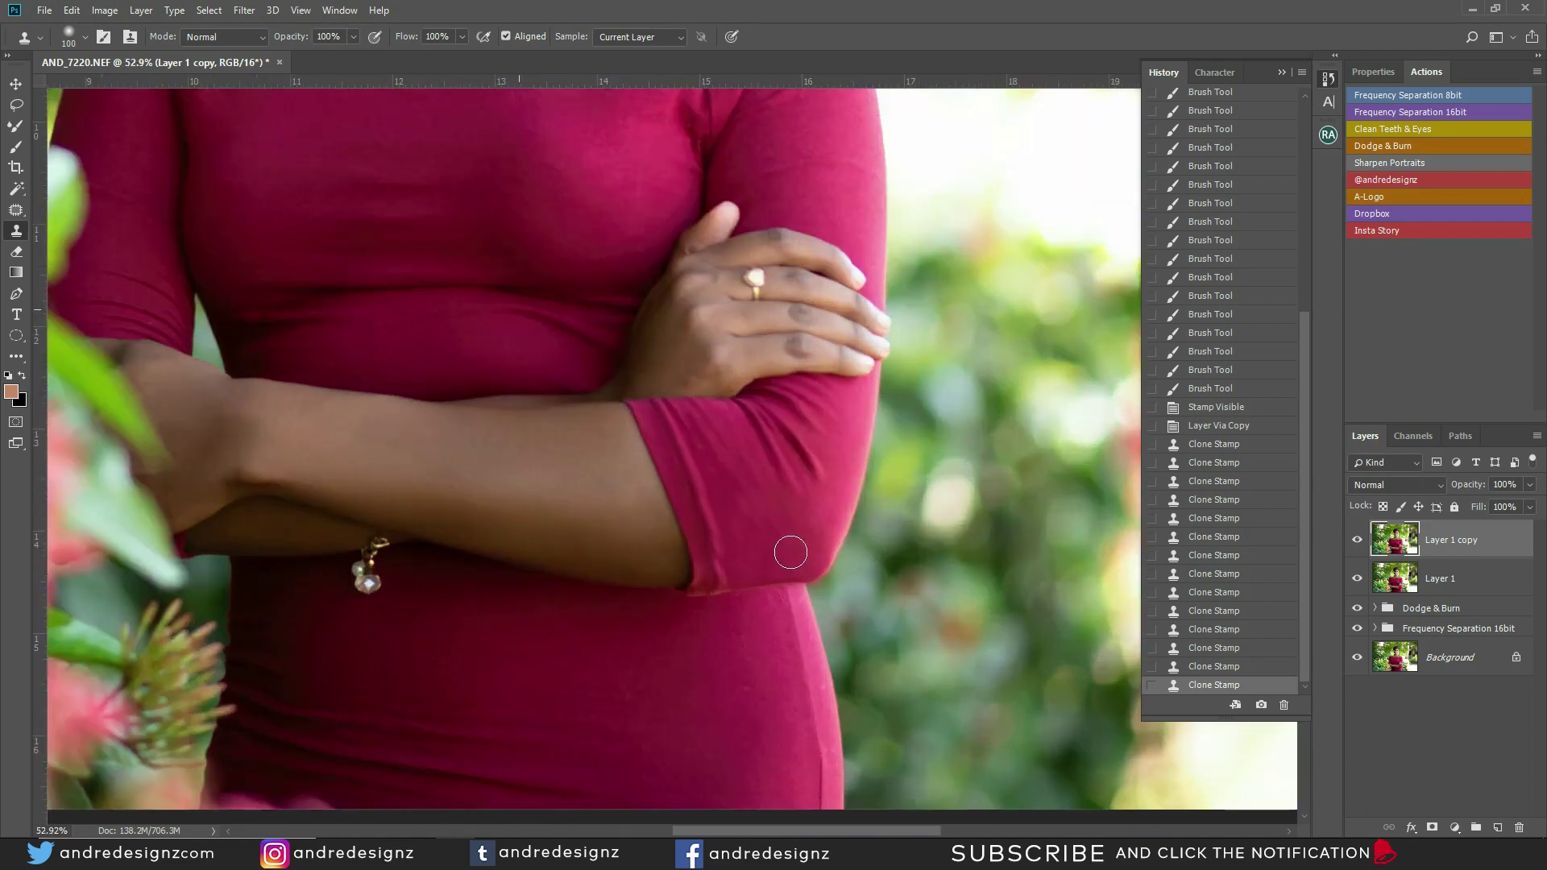
Step: Undo the last three clone strokes on the front sleeve
{"action": "scroll", "coordinate": [778, 553], "scroll_direction": "up", "scroll_amount": 3}
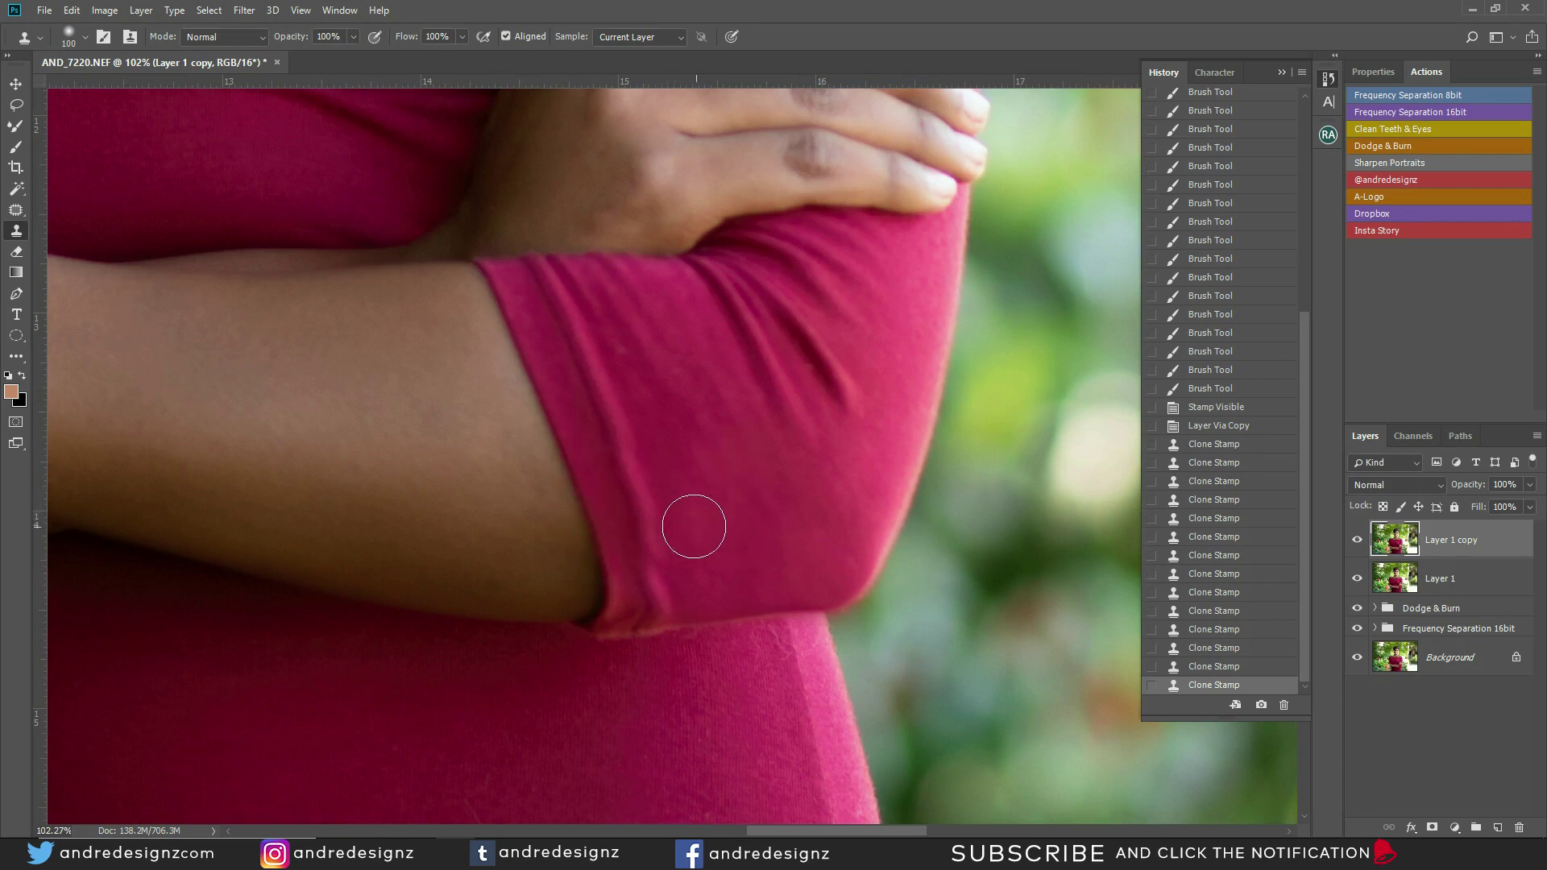
{"action": "key", "text": "ctrl+alt+z"}
{"action": "key", "text": "ctrl+alt+z"}
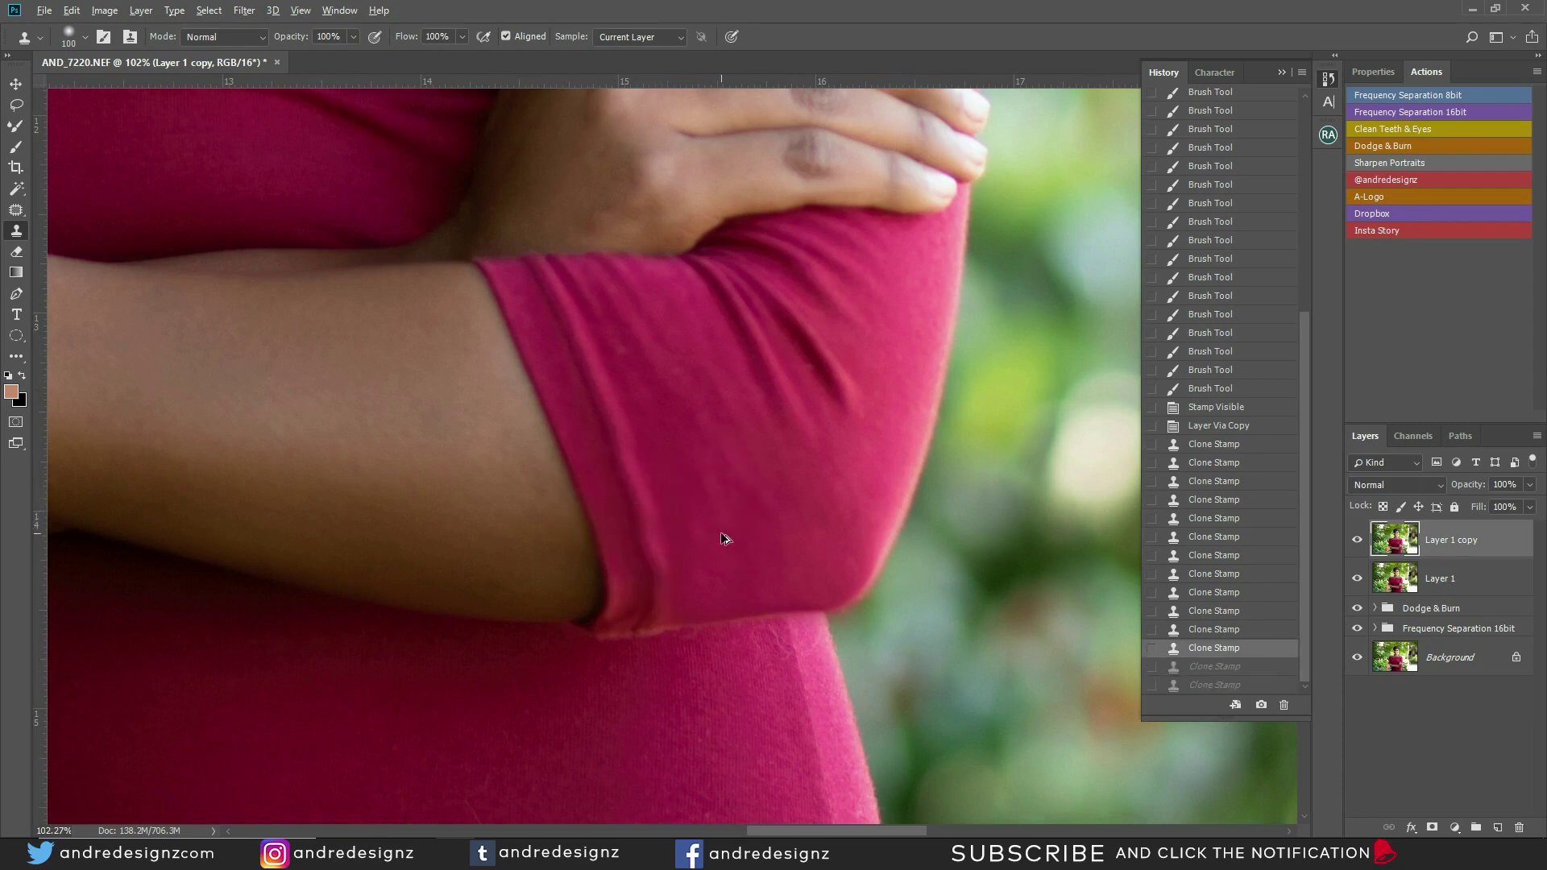
{"action": "key", "text": "ctrl+alt+z"}
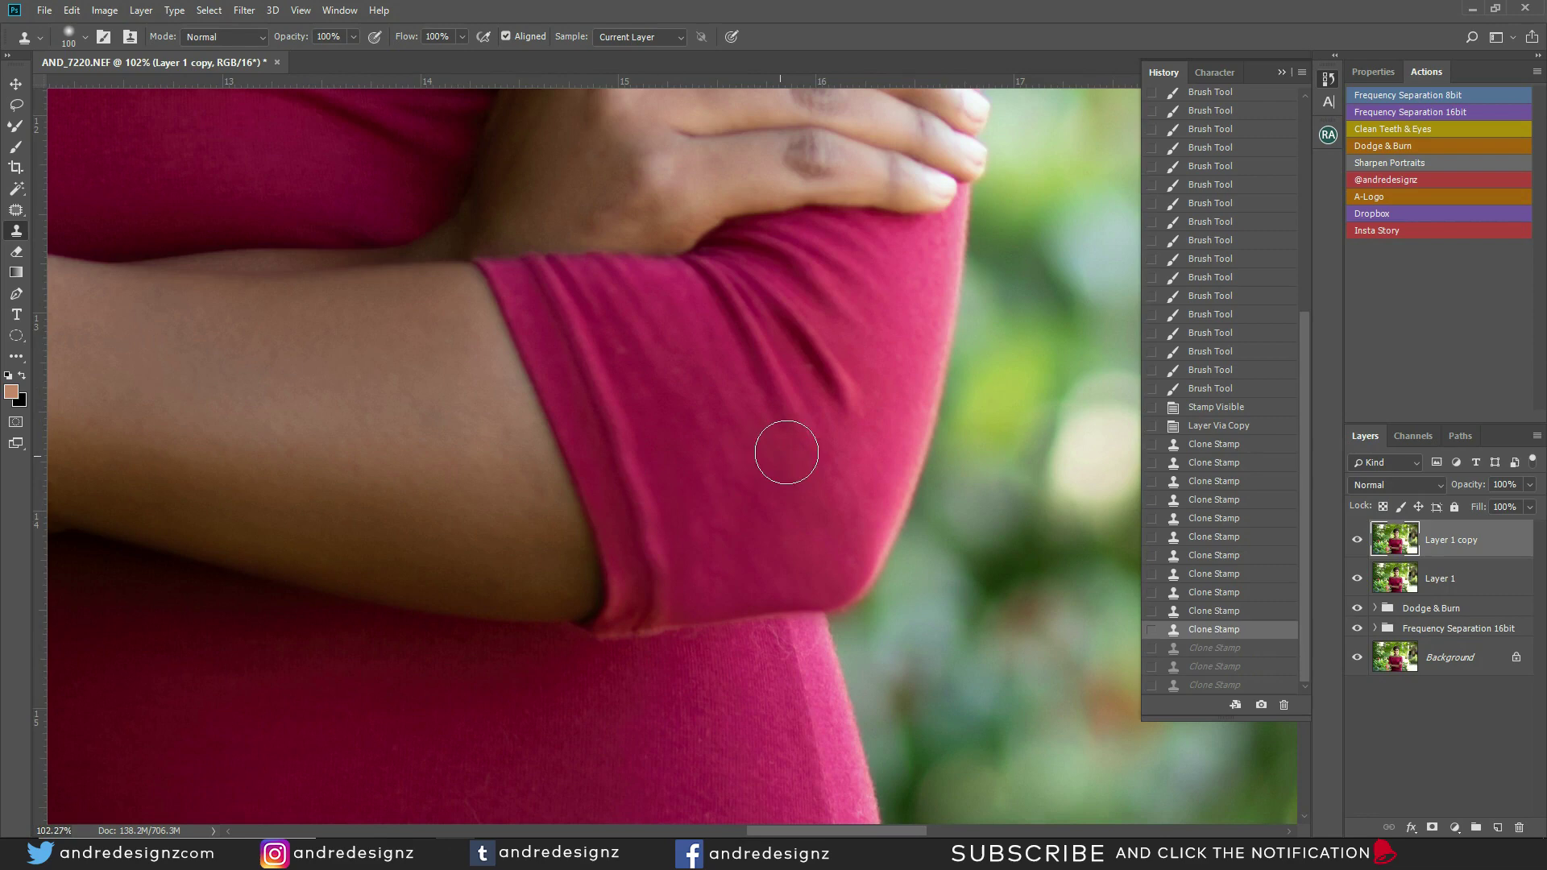
Step: Clone over the uneven patch in the middle of the front sleeve beside the cuff seam at 100 px
{"action": "left_click_drag", "start_coordinate": [710, 473], "coordinate": [708, 510]}
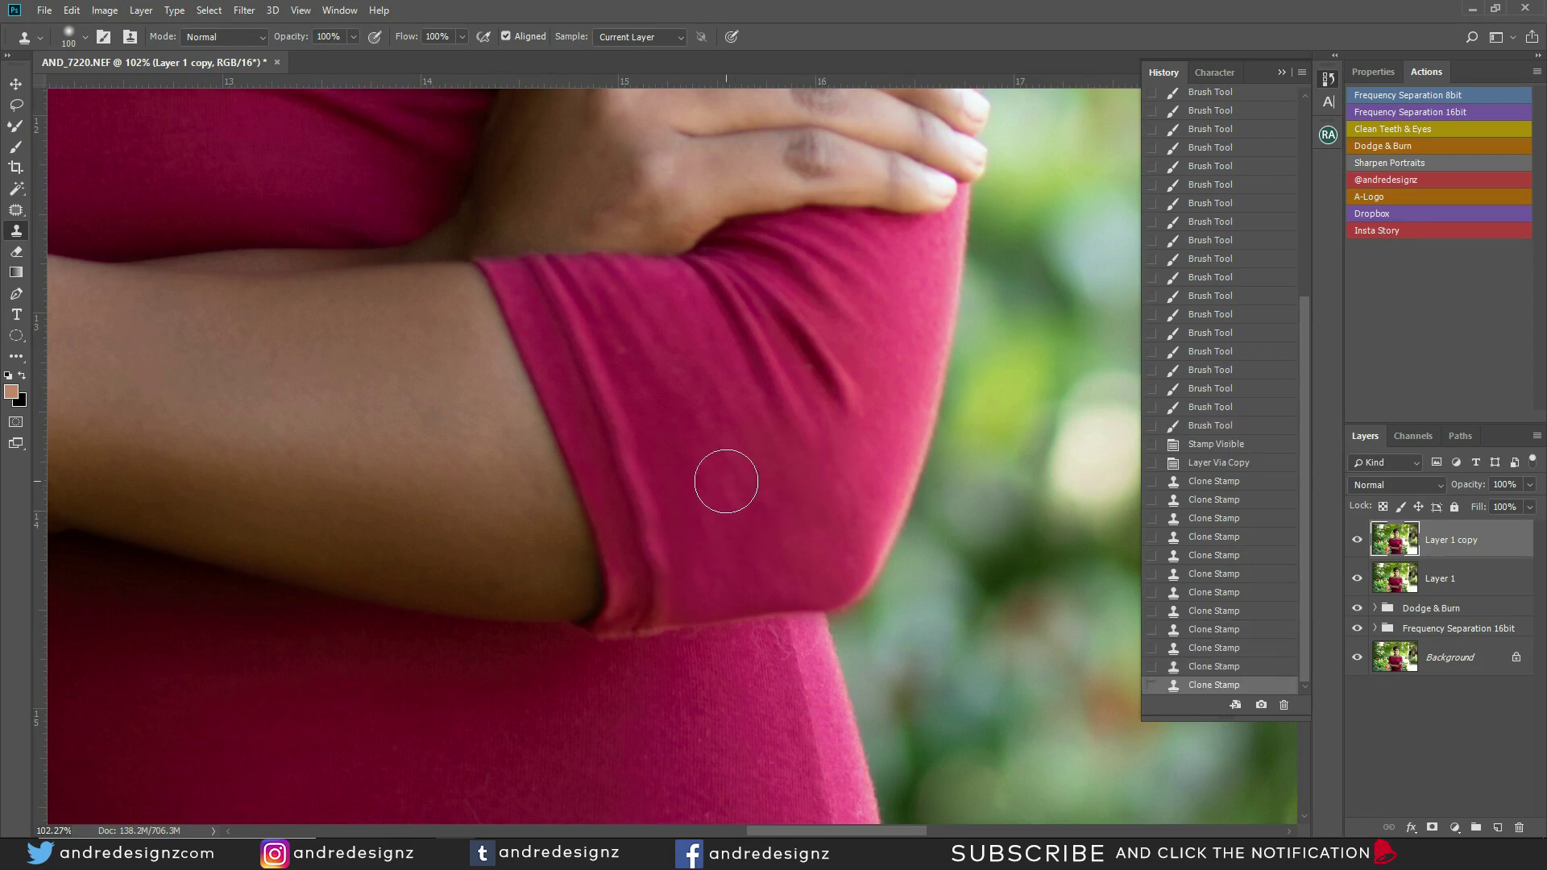
{"action": "key", "text": "ctrl+0"}
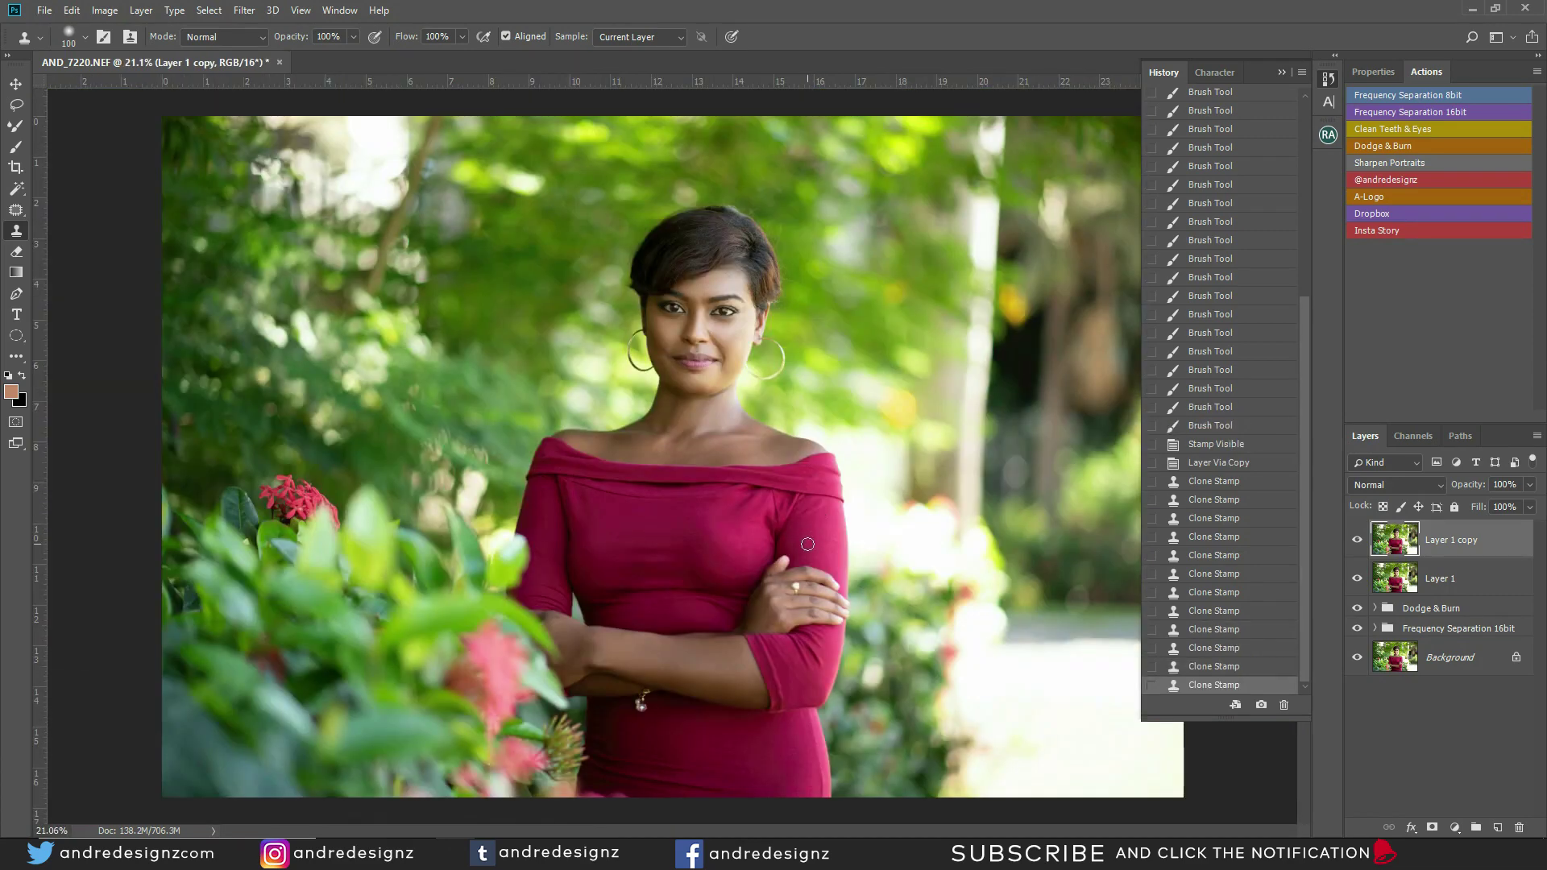
Step: Try a clone stroke over the shading at the bust of the dress, and undo it
{"action": "scroll", "coordinate": [807, 544], "scroll_direction": "up", "scroll_amount": 6}
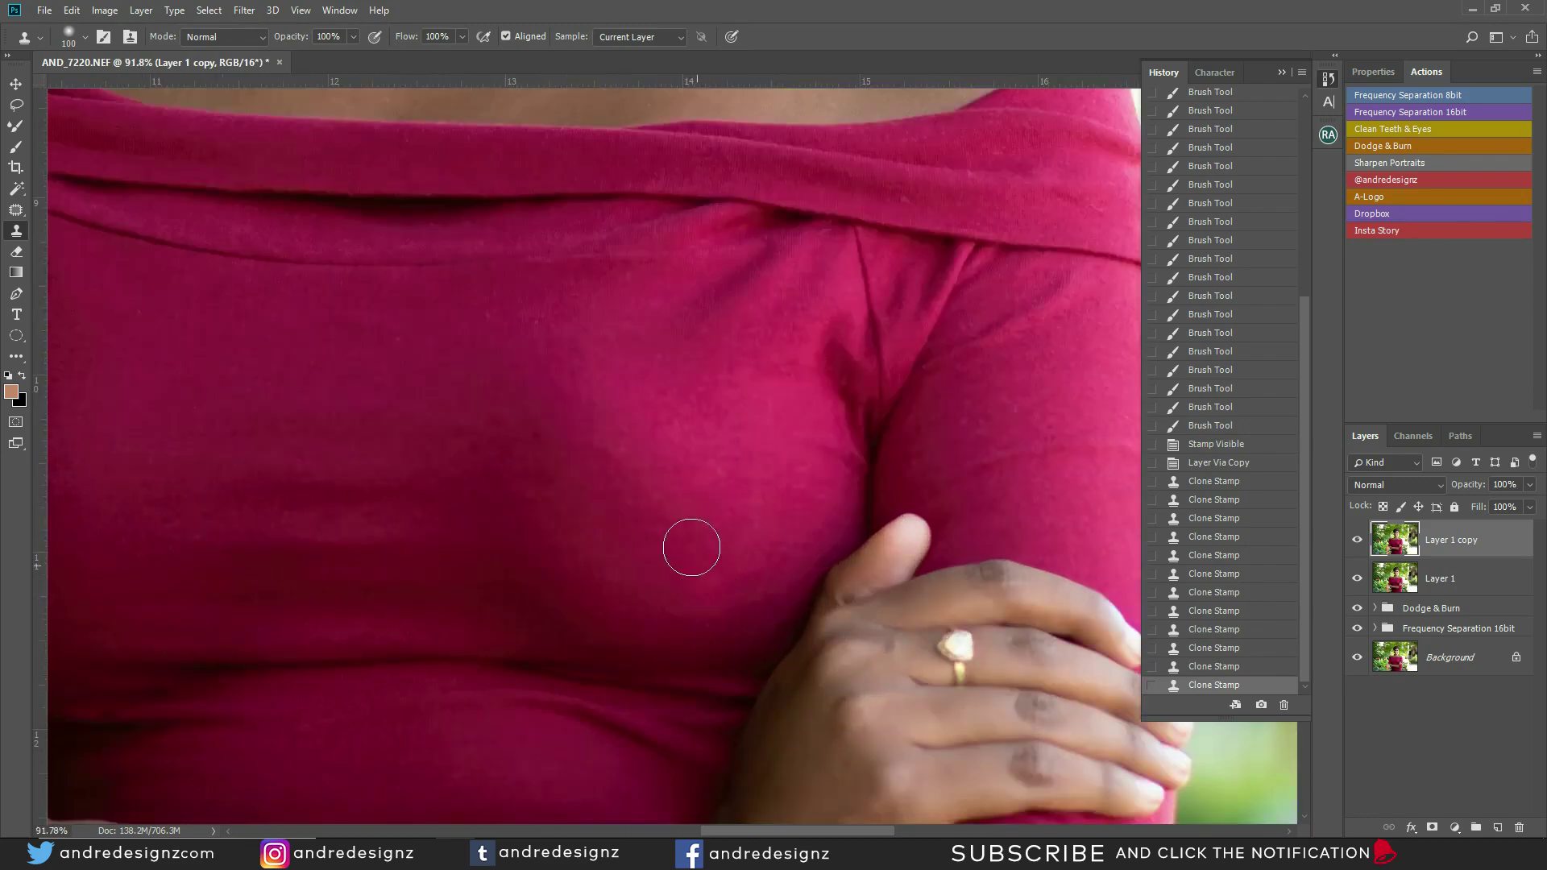
{"action": "mouse_move", "coordinate": [620, 535]}
{"action": "left_mouse_down"}
{"action": "mouse_move", "coordinate": [538, 546]}
{"action": "mouse_move", "coordinate": [580, 601]}
{"action": "left_mouse_up"}
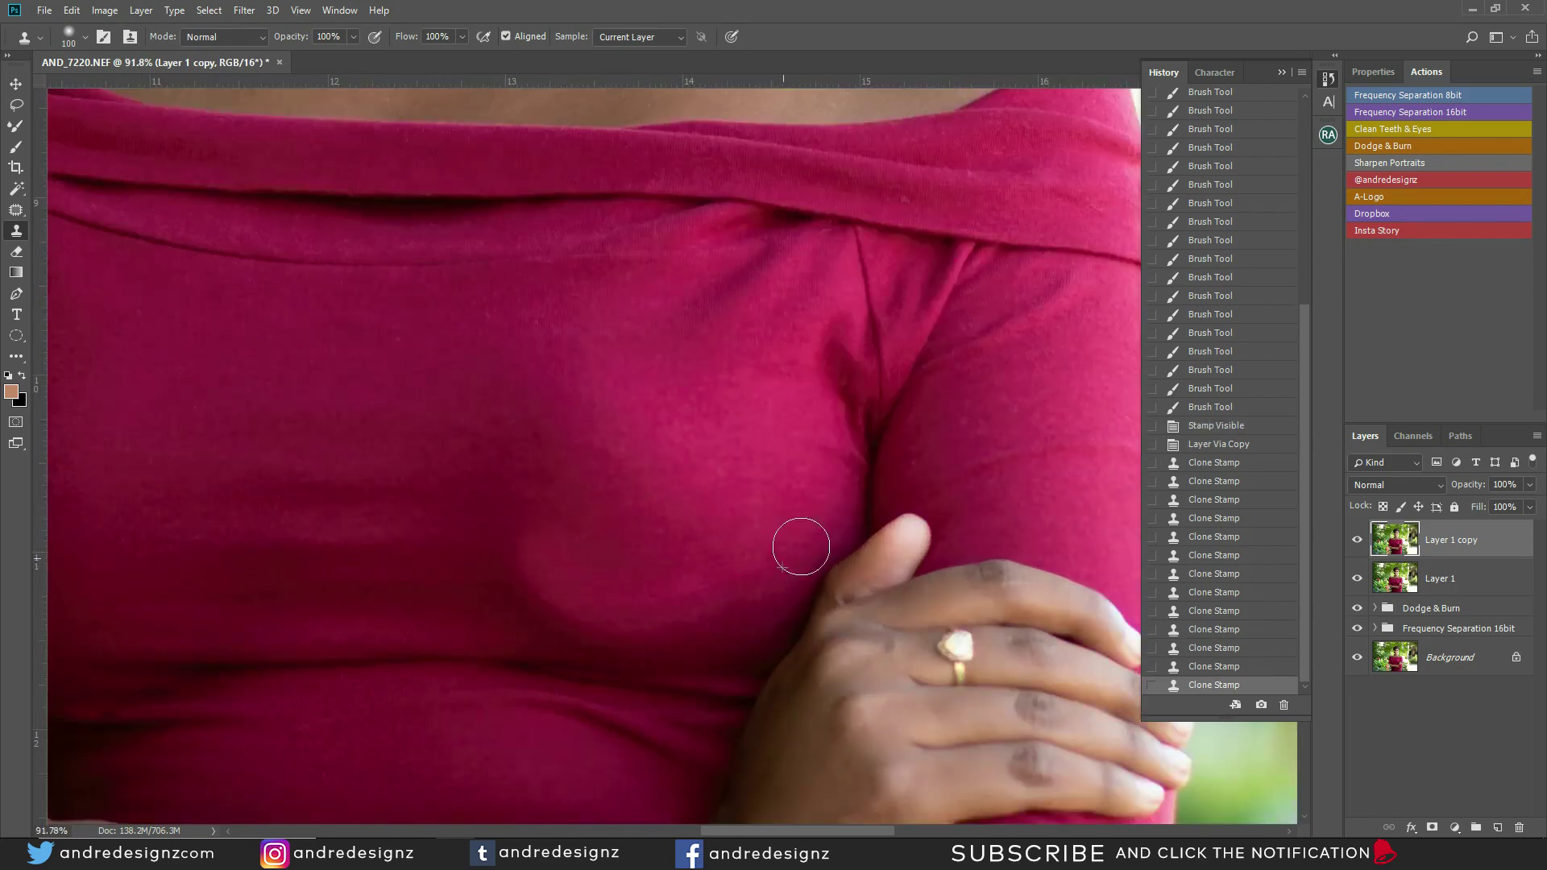
{"action": "key", "text": "ctrl+z"}
{"action": "scroll", "coordinate": [708, 553], "scroll_direction": "down", "scroll_amount": 6}
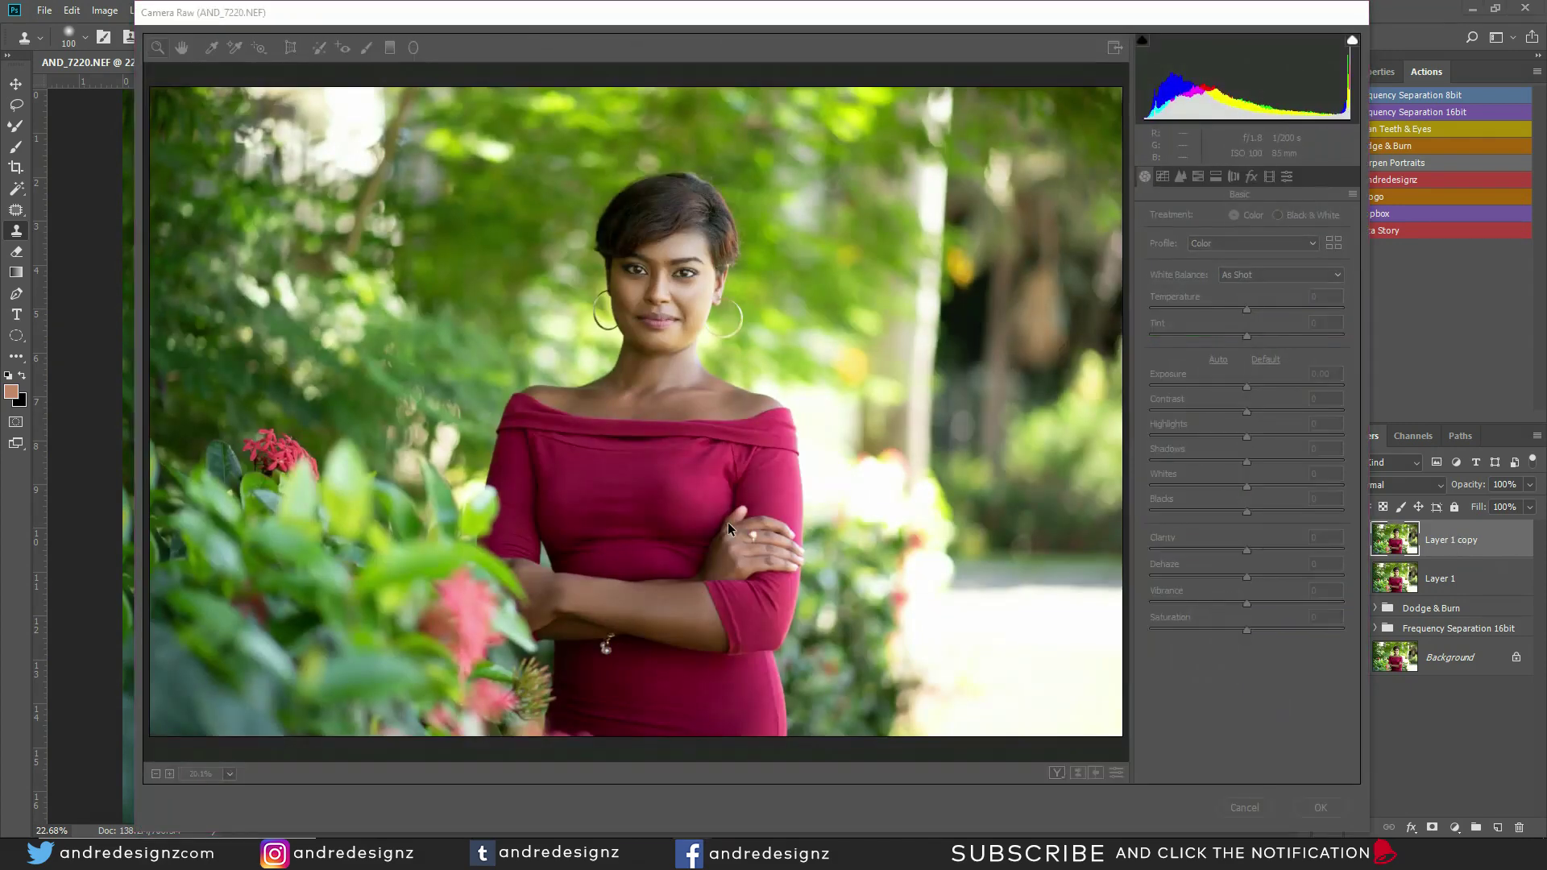
Step: Apply automatic tone corrections in Camera Raw, keep clarity and dehaze at 0, and raise the contrast closer to neutral
{"action": "left_click", "coordinate": [1217, 360]}
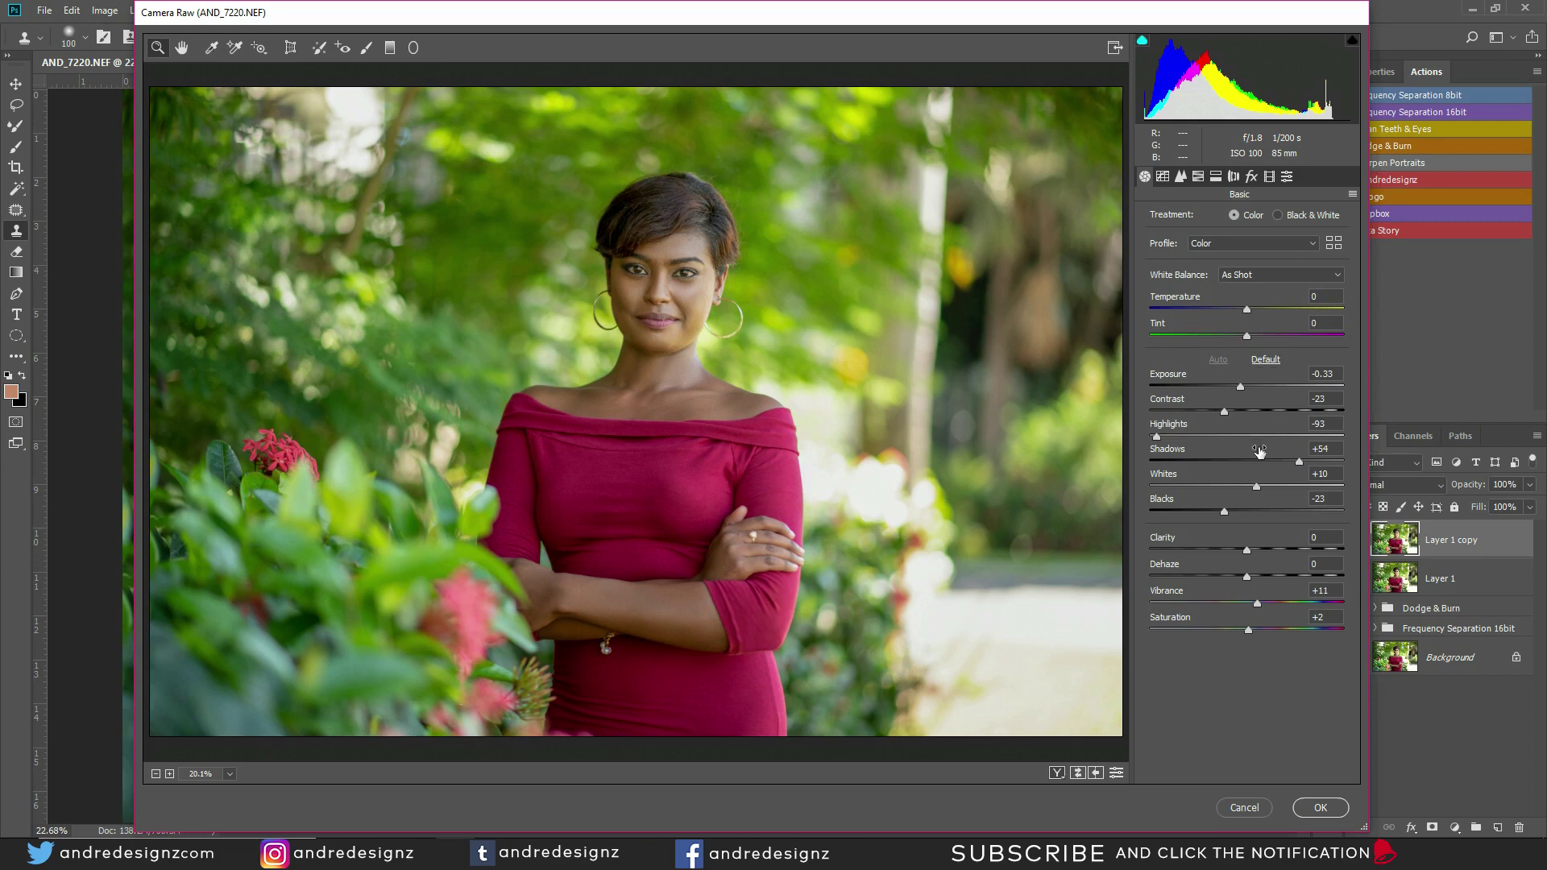
{"action": "left_click_drag", "start_coordinate": [1246, 552], "coordinate": [1245, 554]}
{"action": "left_click_drag", "start_coordinate": [1246, 561], "coordinate": [1249, 562]}
{"action": "type", "text": "0"}
{"action": "left_click_drag", "start_coordinate": [1225, 411], "coordinate": [1238, 414]}
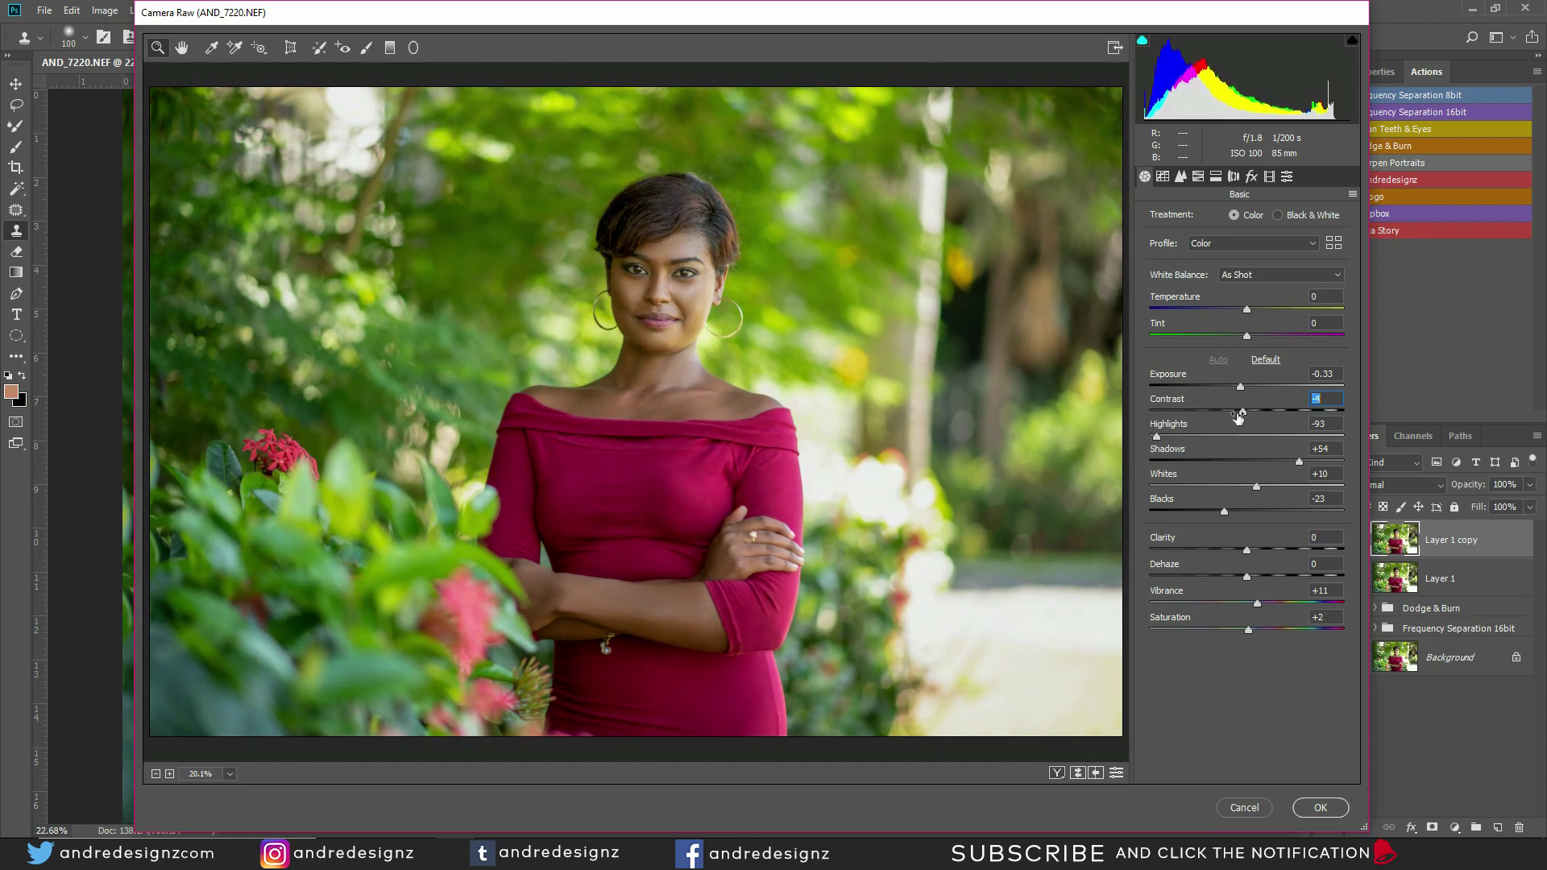
Step: Shift the hue of the greens to -50 and the yellows to +11 in the HSL adjustments
{"action": "left_click", "coordinate": [1198, 177]}
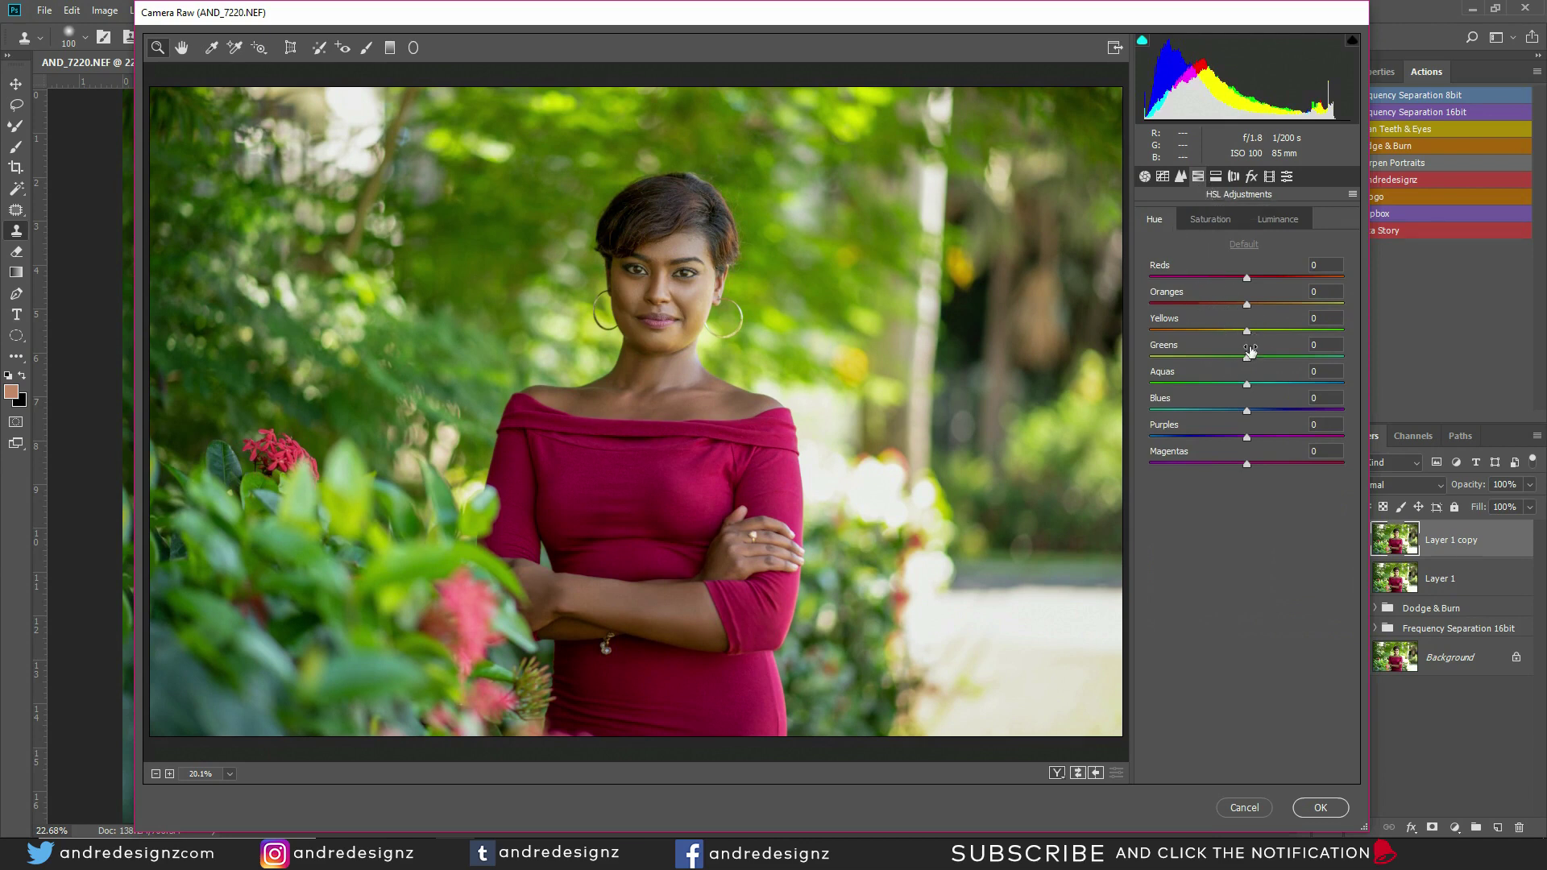
{"action": "left_click_drag", "start_coordinate": [1247, 362], "coordinate": [1201, 379]}
{"action": "mouse_move", "coordinate": [1247, 332]}
{"action": "left_mouse_down"}
{"action": "mouse_move", "coordinate": [1222, 337]}
{"action": "mouse_move", "coordinate": [1297, 337]}
{"action": "mouse_move", "coordinate": [1258, 348]}
{"action": "left_mouse_up"}
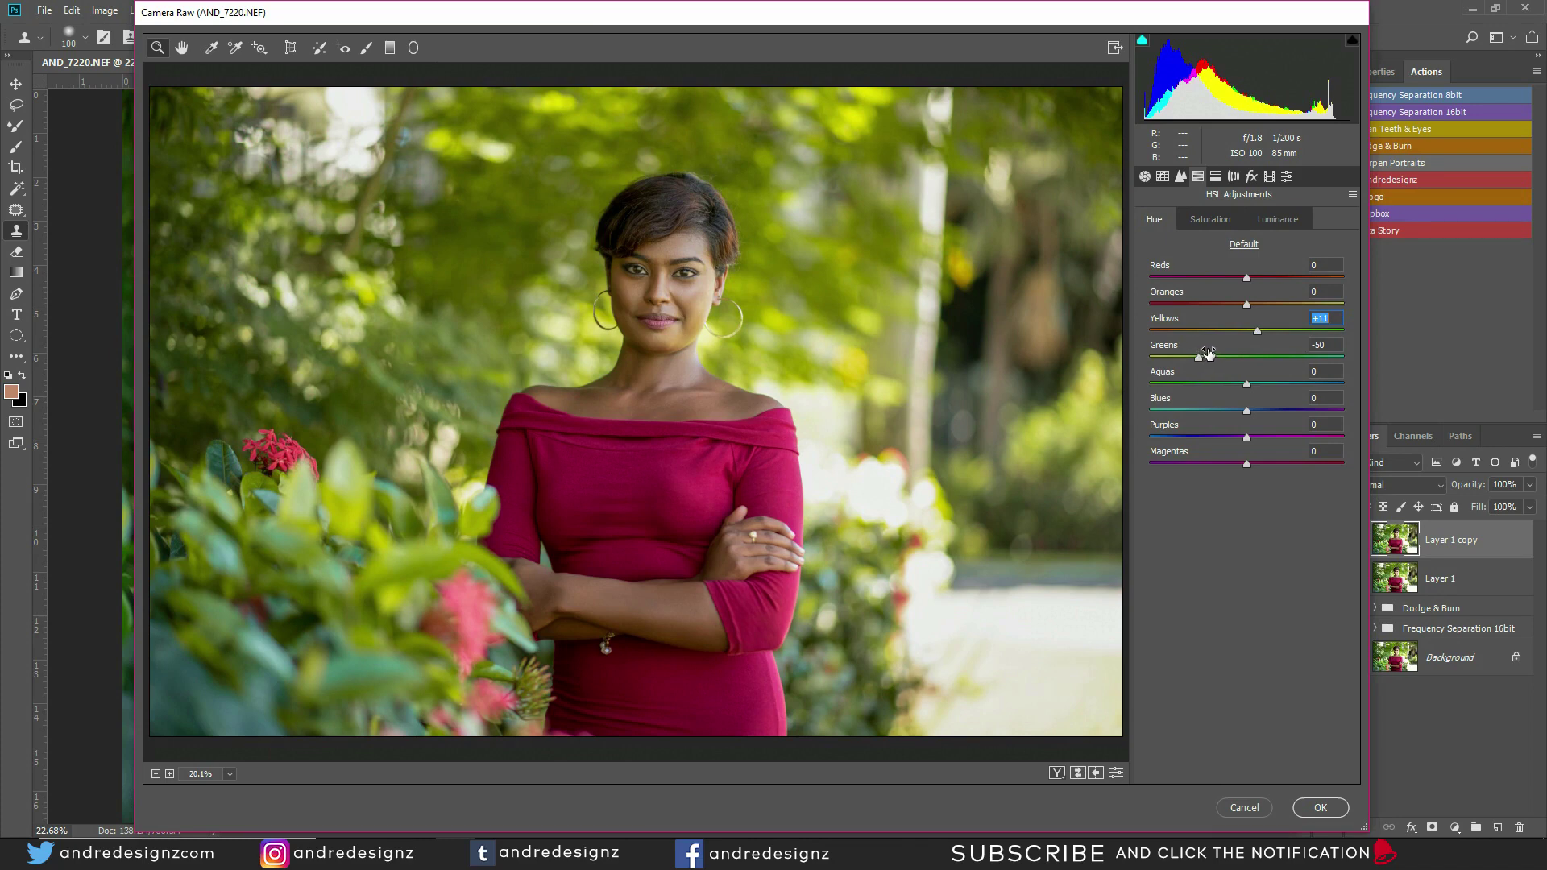
Step: Compare the Camera Raw result with the original in the different before/after views, and return to the single view
{"action": "left_click", "coordinate": [1058, 774]}
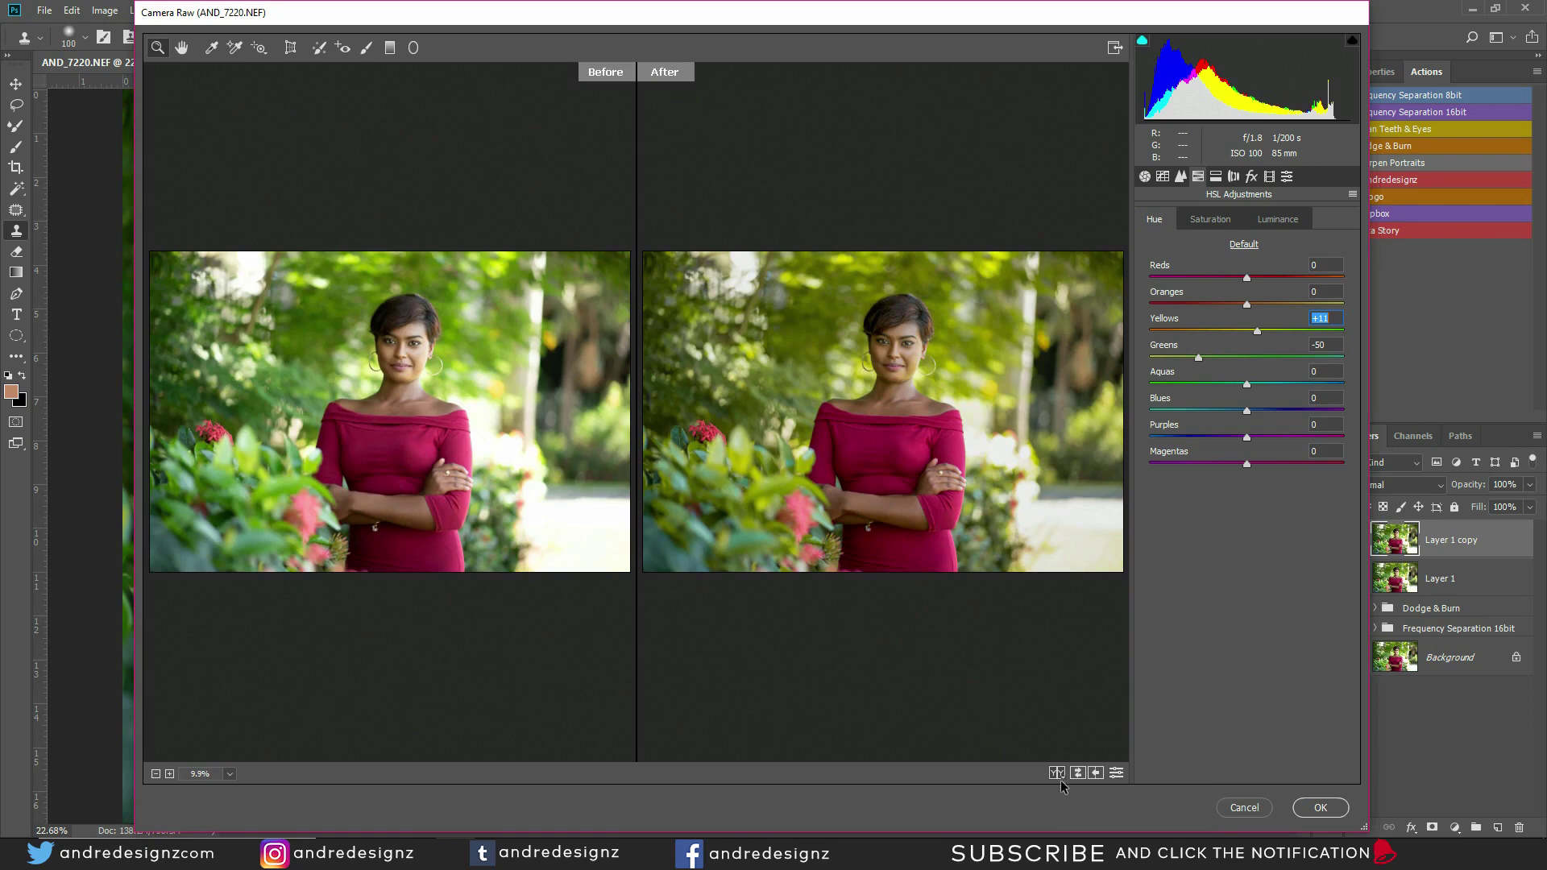
{"action": "left_click", "coordinate": [1057, 774]}
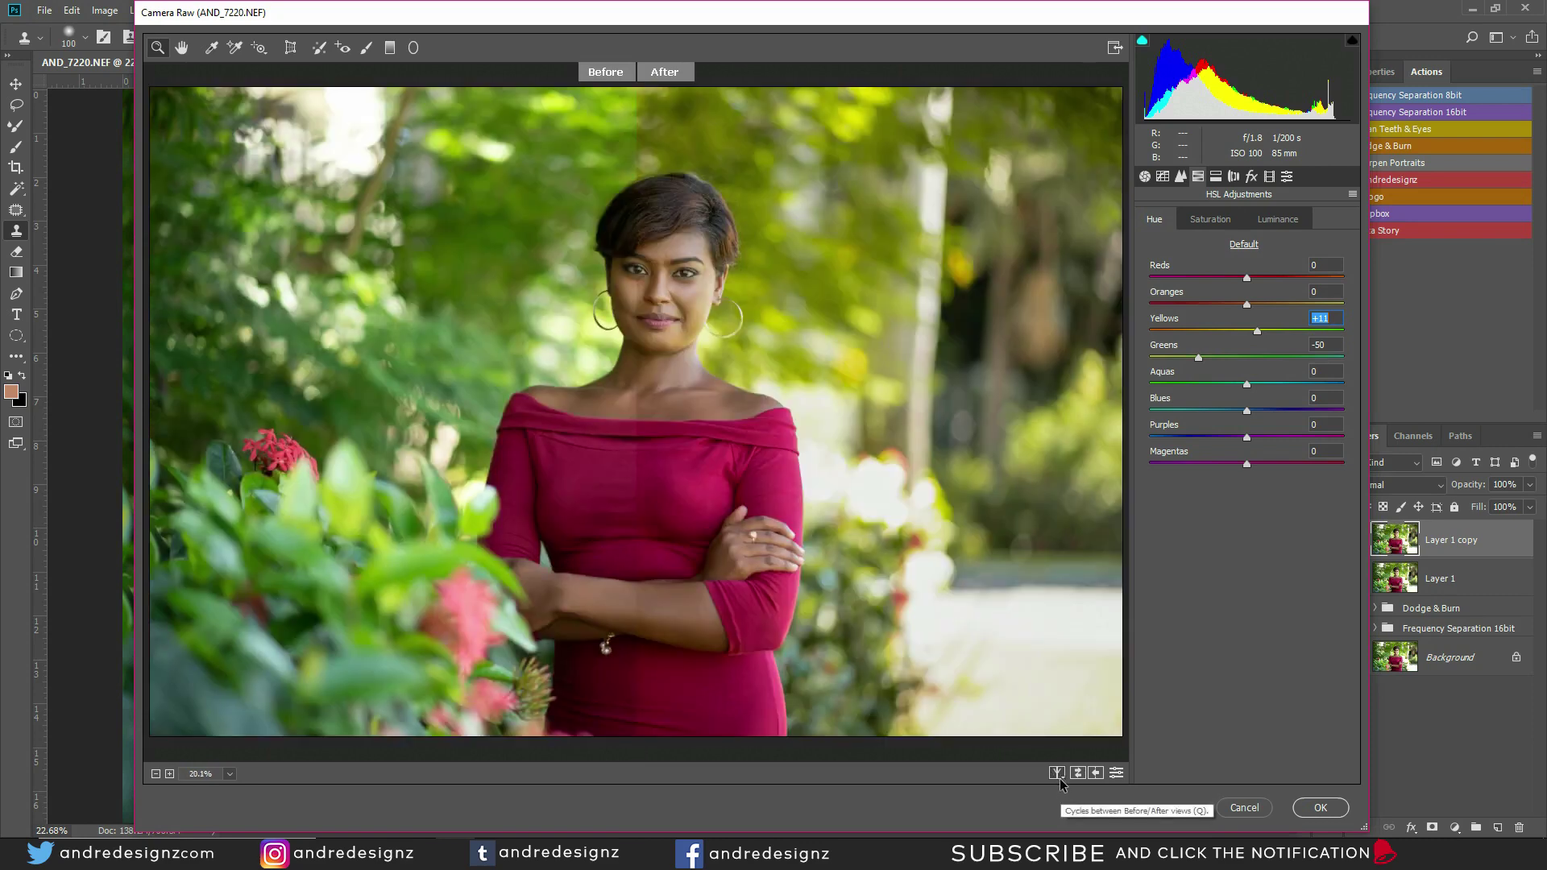
{"action": "left_click", "coordinate": [1057, 774]}
{"action": "left_click", "coordinate": [1057, 774]}
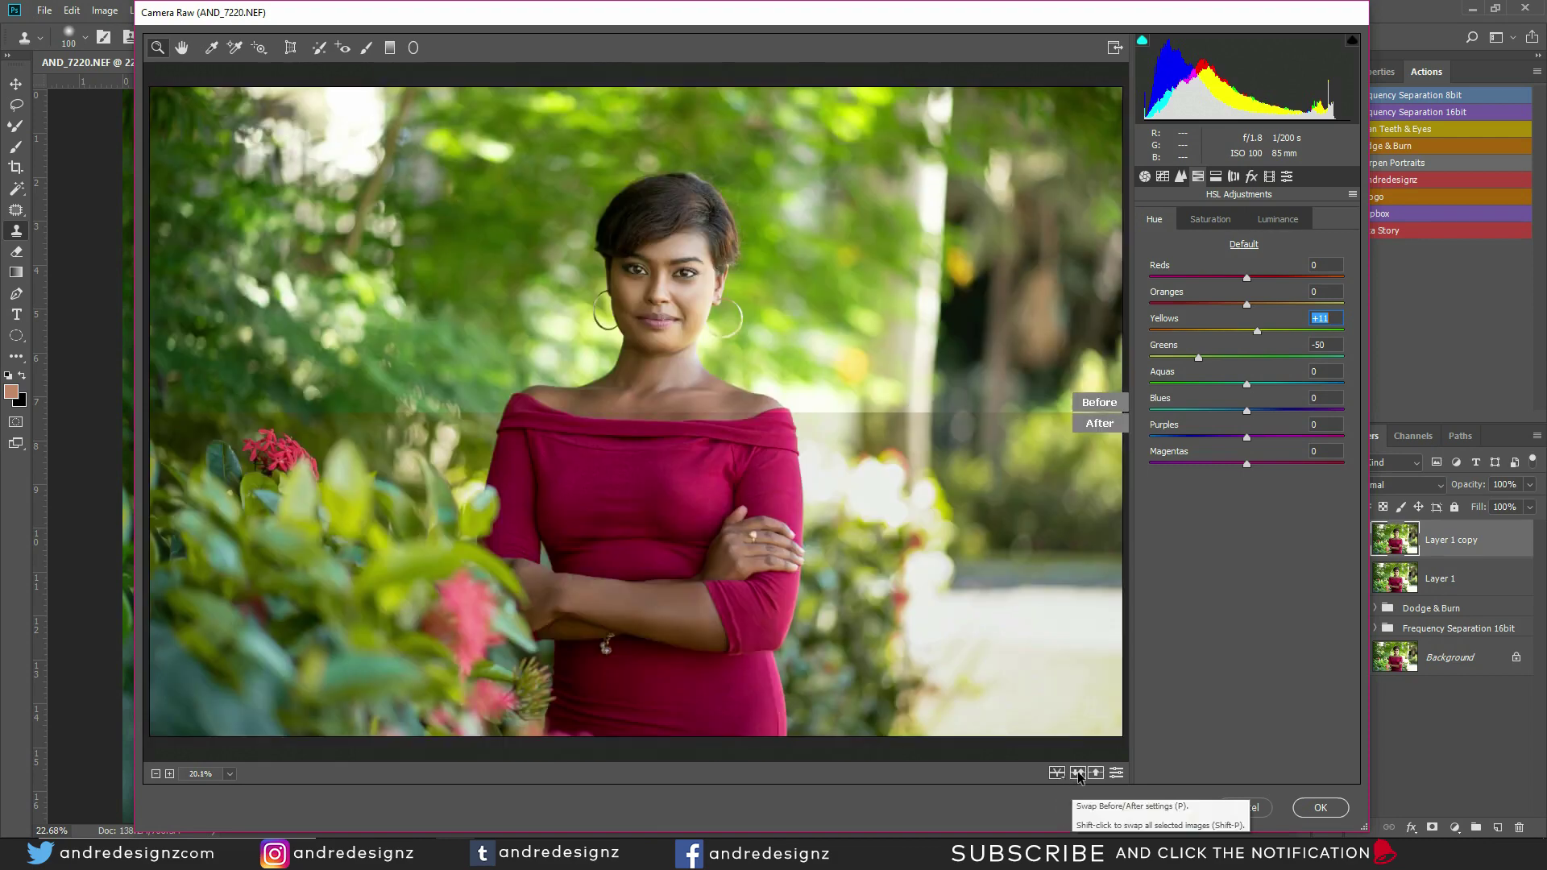
{"action": "left_click", "coordinate": [1079, 771]}
{"action": "left_click", "coordinate": [1078, 772]}
{"action": "left_click", "coordinate": [1077, 772]}
{"action": "left_click", "coordinate": [1078, 773]}
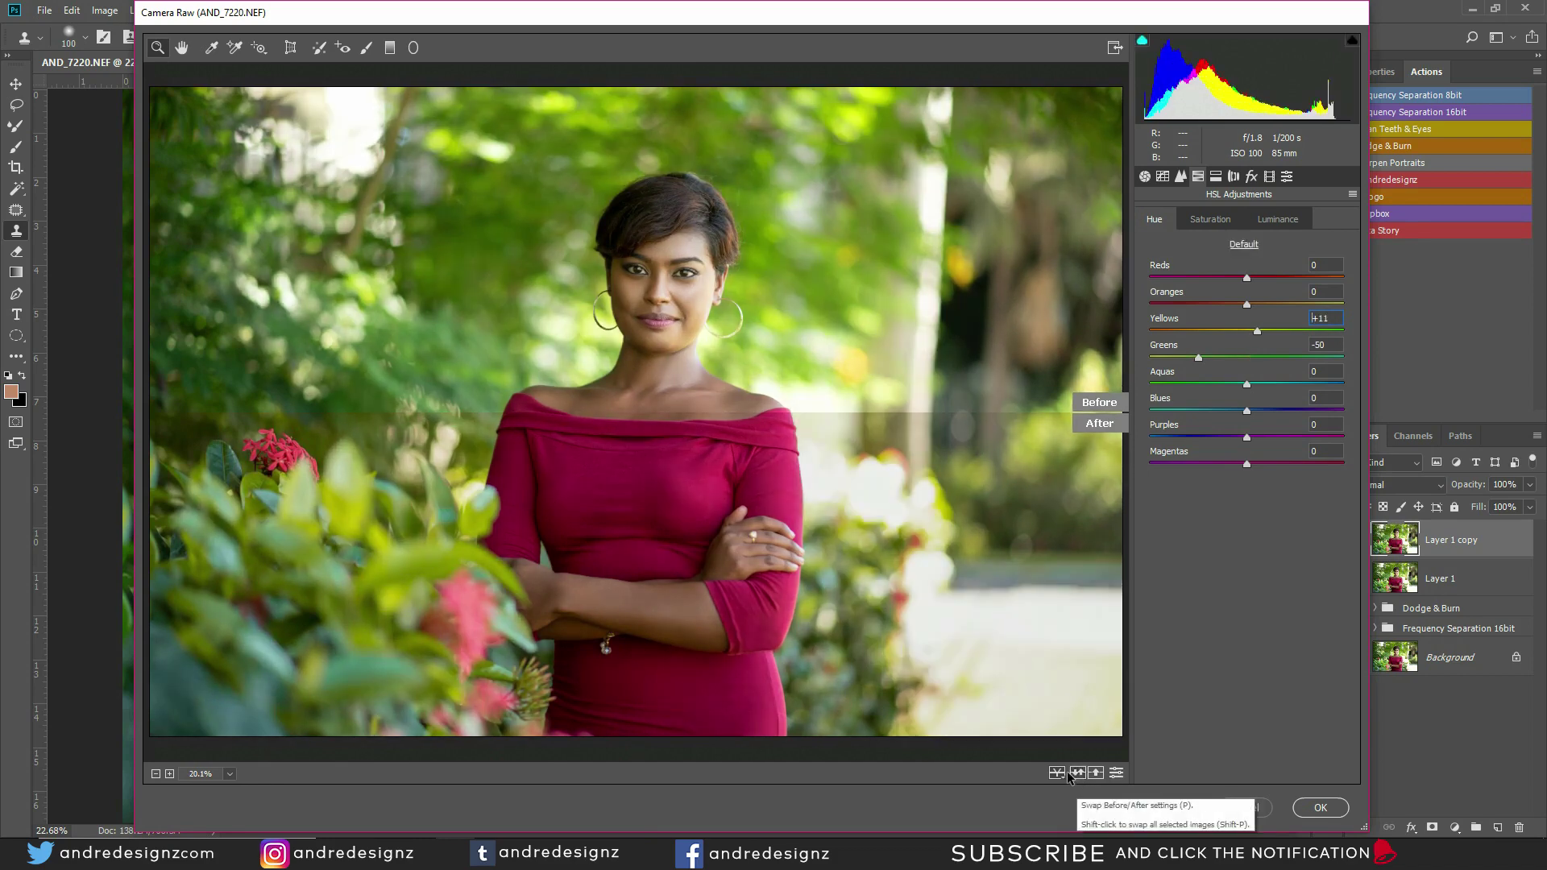
{"action": "left_click", "coordinate": [1057, 773]}
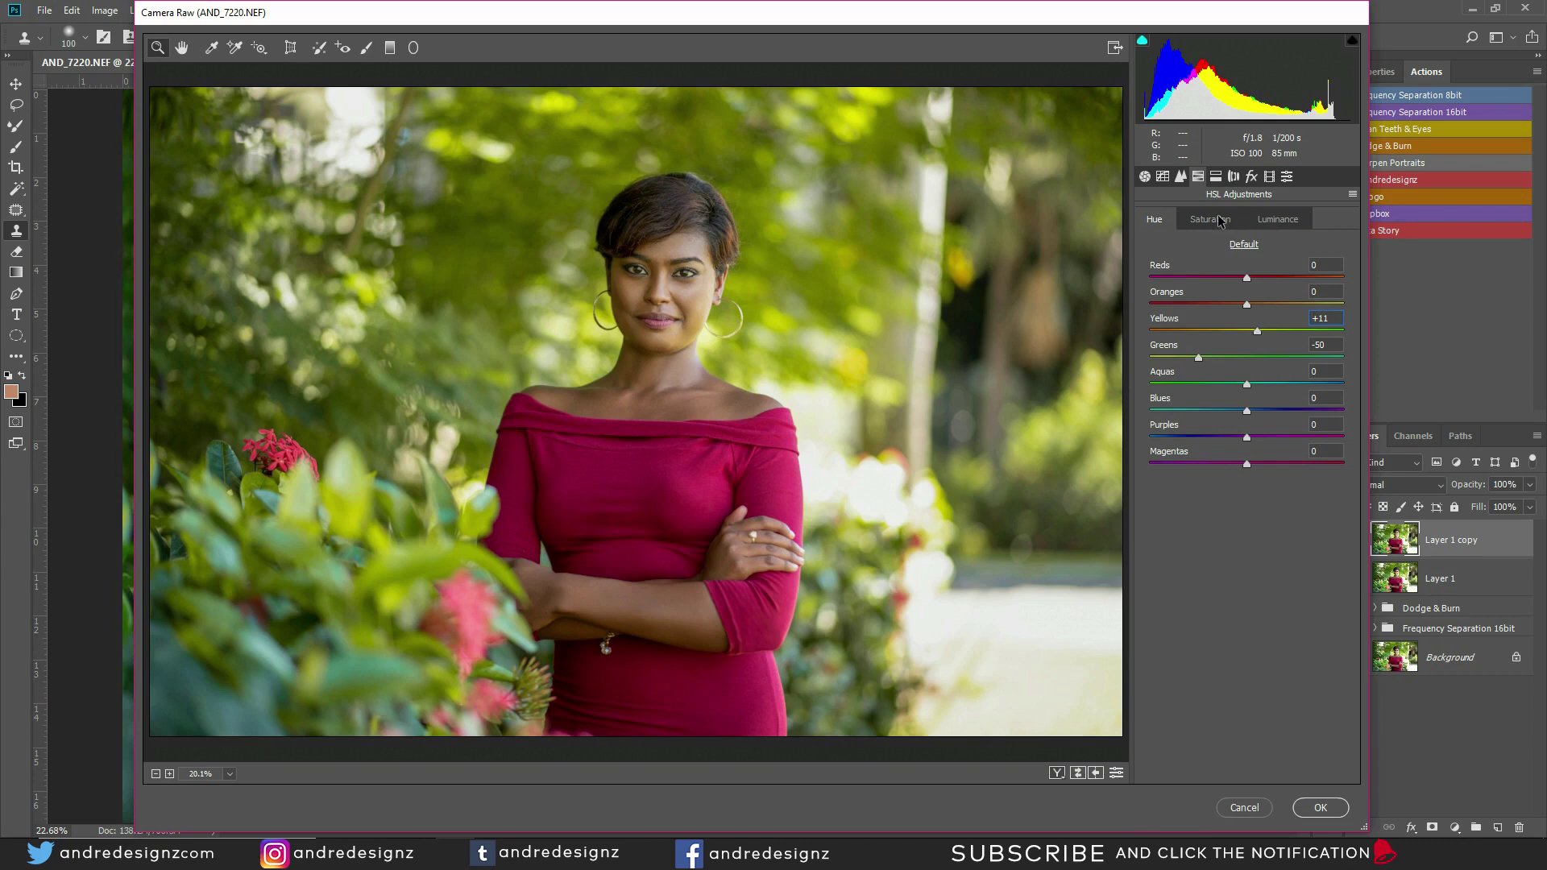
Step: Apply the Camera Raw filter and add a Color Balance adjustment layer with Yellow–Blue at 5 in the shadows
{"action": "left_click", "coordinate": [1298, 800]}
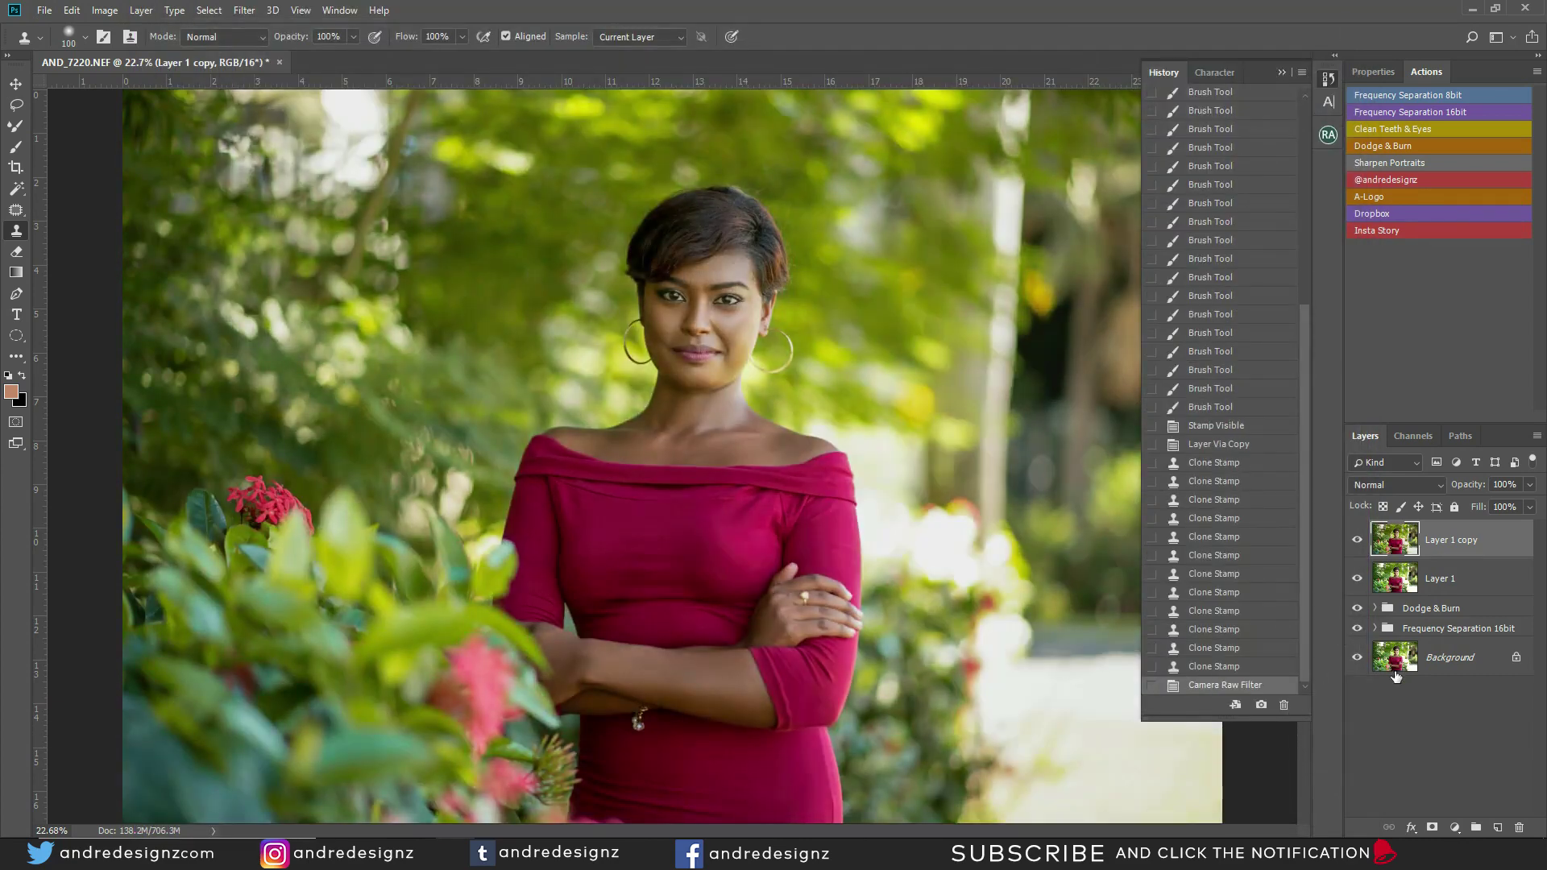
{"action": "left_click", "coordinate": [1455, 827]}
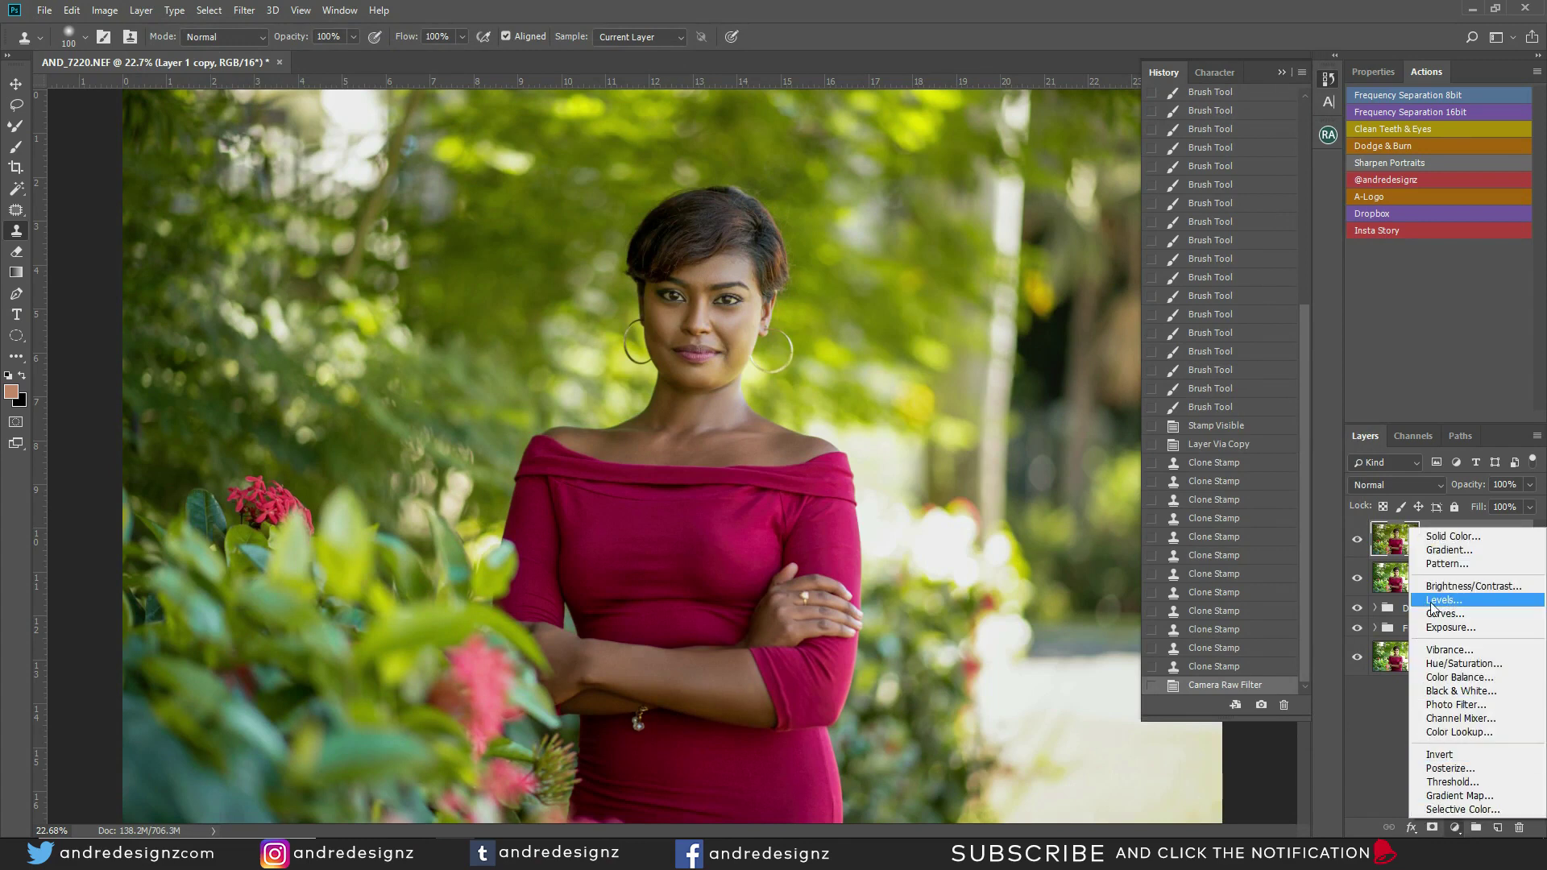
{"action": "left_click", "coordinate": [1471, 676]}
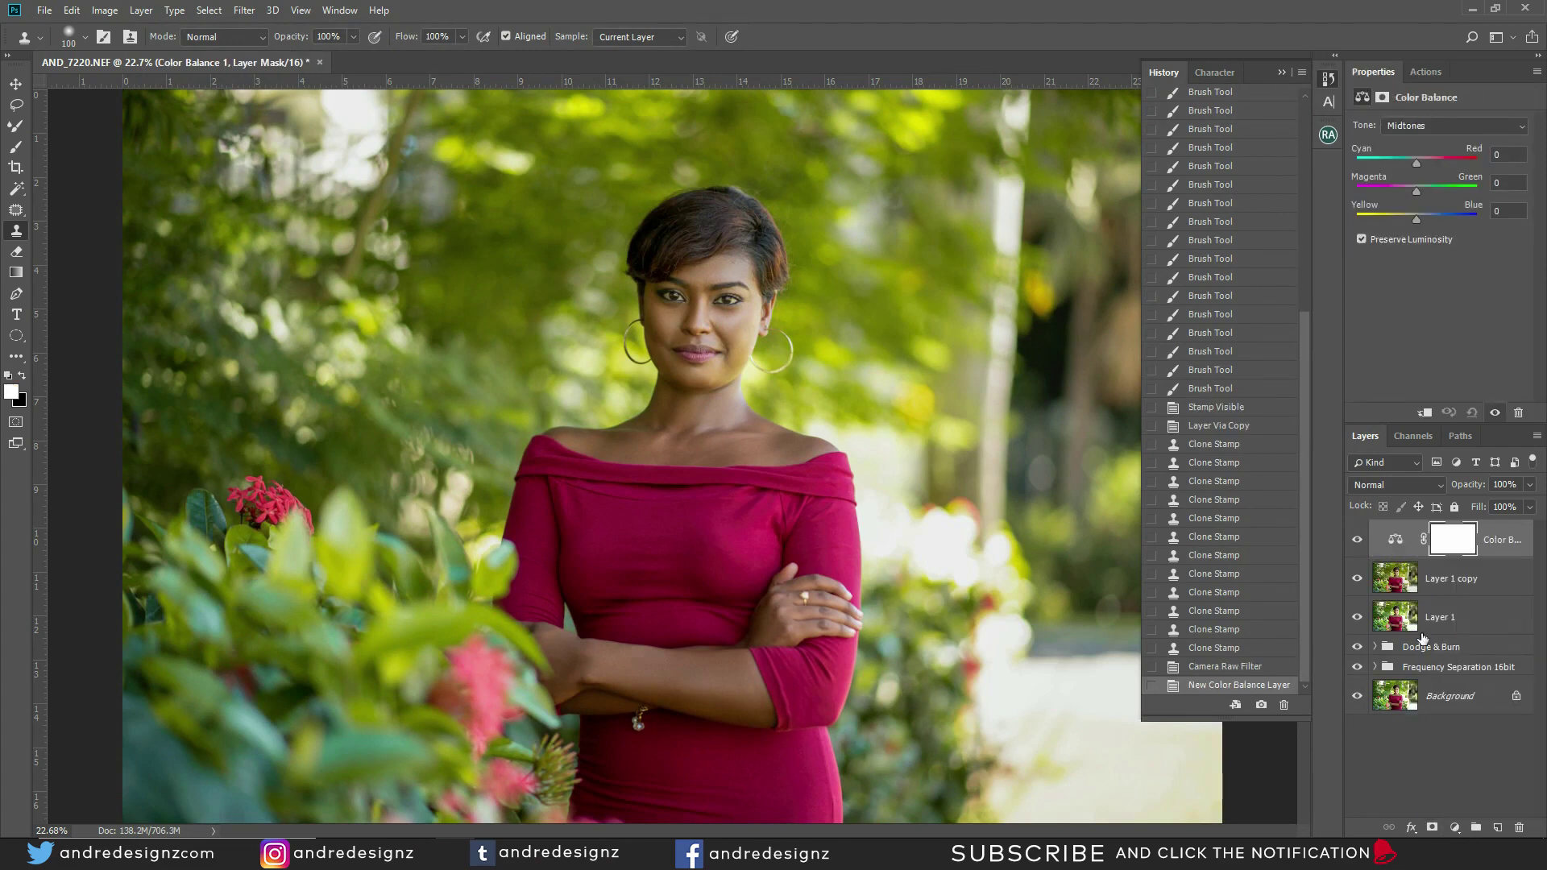
{"action": "left_click", "coordinate": [1452, 127]}
{"action": "left_click", "coordinate": [1432, 141]}
{"action": "type", "text": "5"}
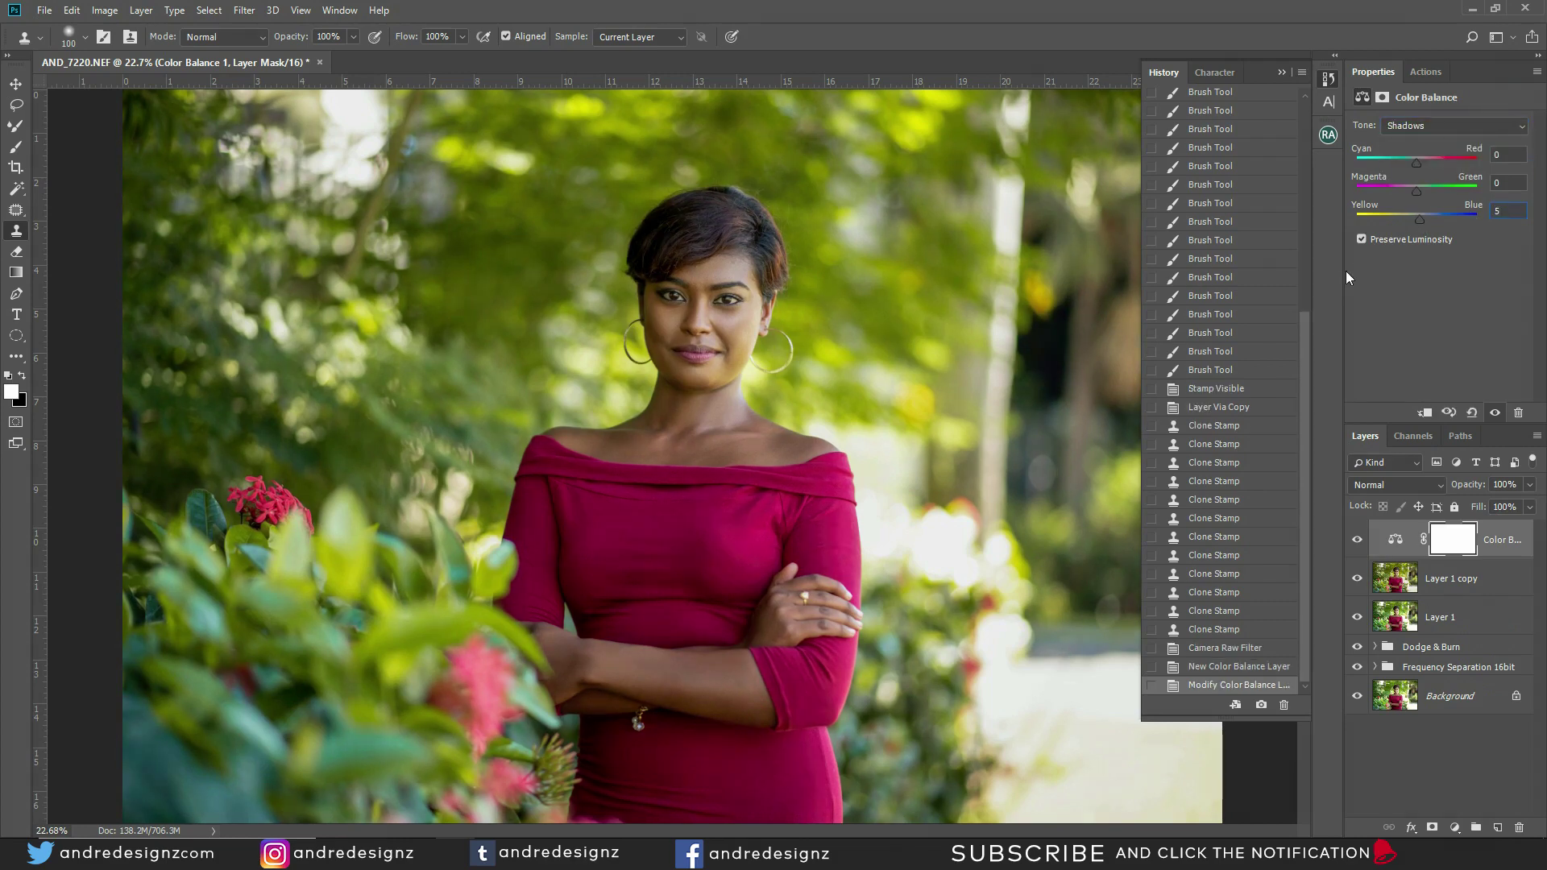
Step: Compare the color-graded portrait with the original Background layer shown alone
{"action": "left_click", "coordinate": [1357, 697], "text": "alt"}
{"action": "left_click", "coordinate": [1358, 699], "text": "alt"}
{"action": "left_click", "coordinate": [1361, 700], "text": "alt"}
{"action": "left_click", "coordinate": [1363, 702], "text": "alt"}
Step: Run the Clean Teeth & Eyes action with the Color Balance layer selected
{"action": "left_click", "coordinate": [1505, 542]}
{"action": "left_click", "coordinate": [13, 92]}
{"action": "scroll", "coordinate": [730, 276], "scroll_direction": "up", "scroll_amount": 8}
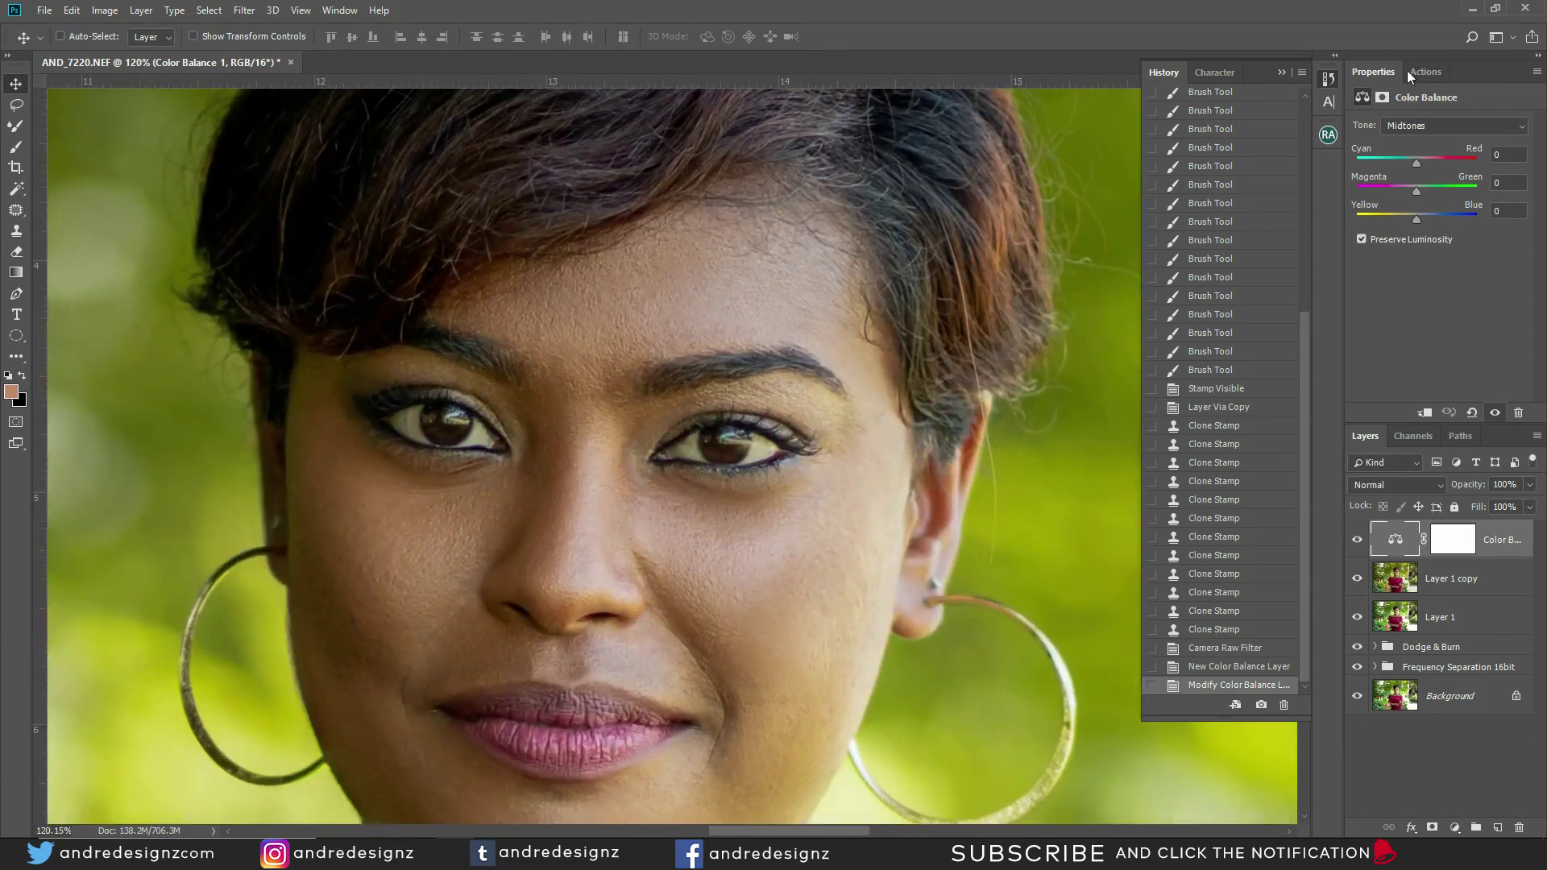
{"action": "left_click", "coordinate": [1424, 72]}
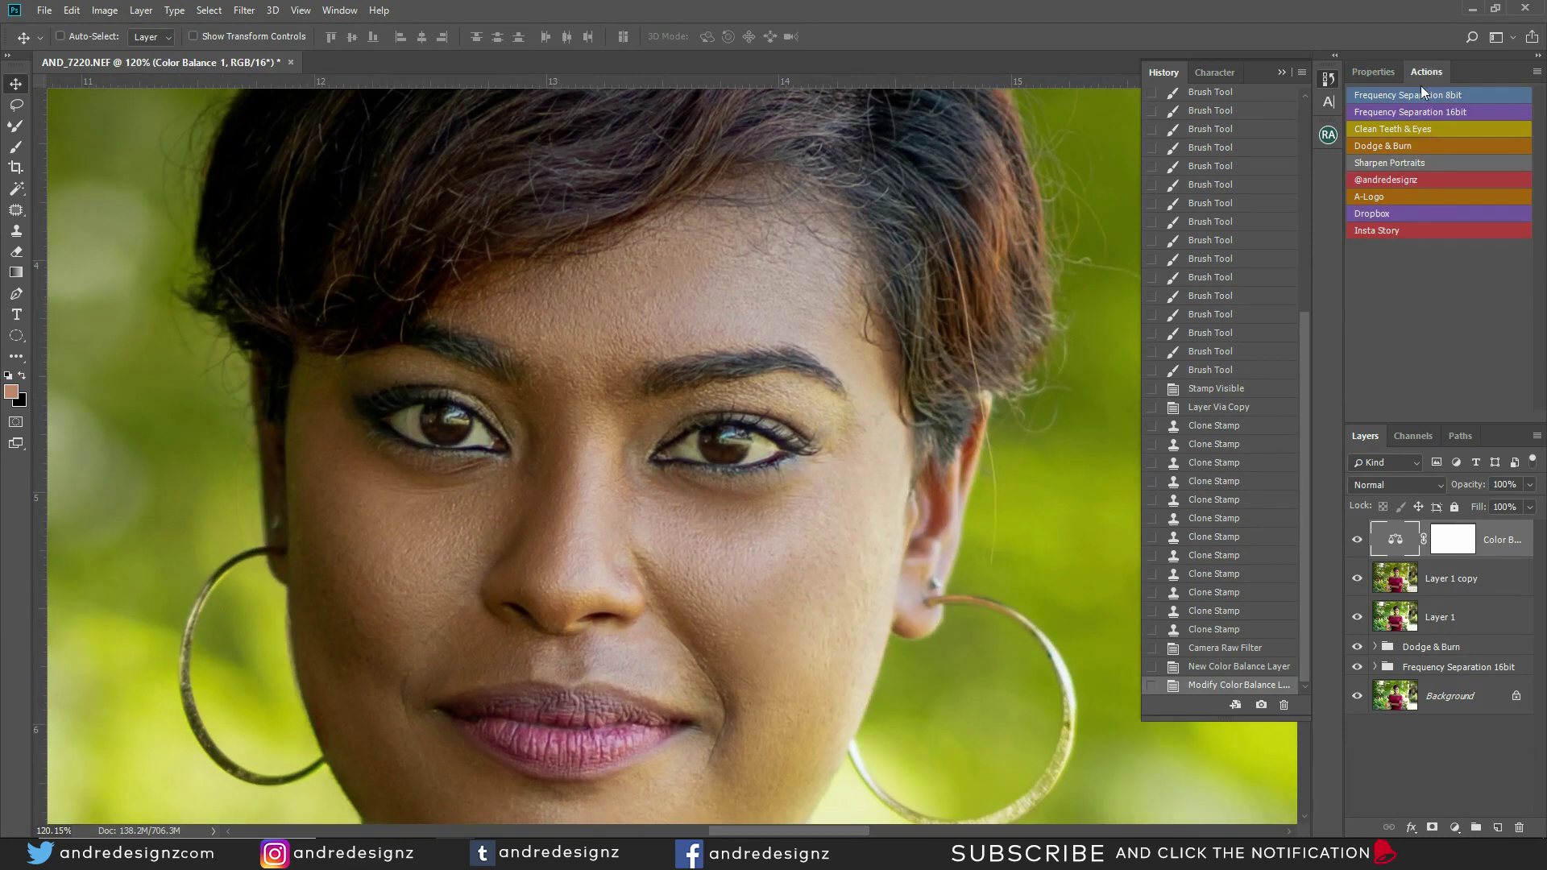
{"action": "left_click", "coordinate": [1413, 127]}
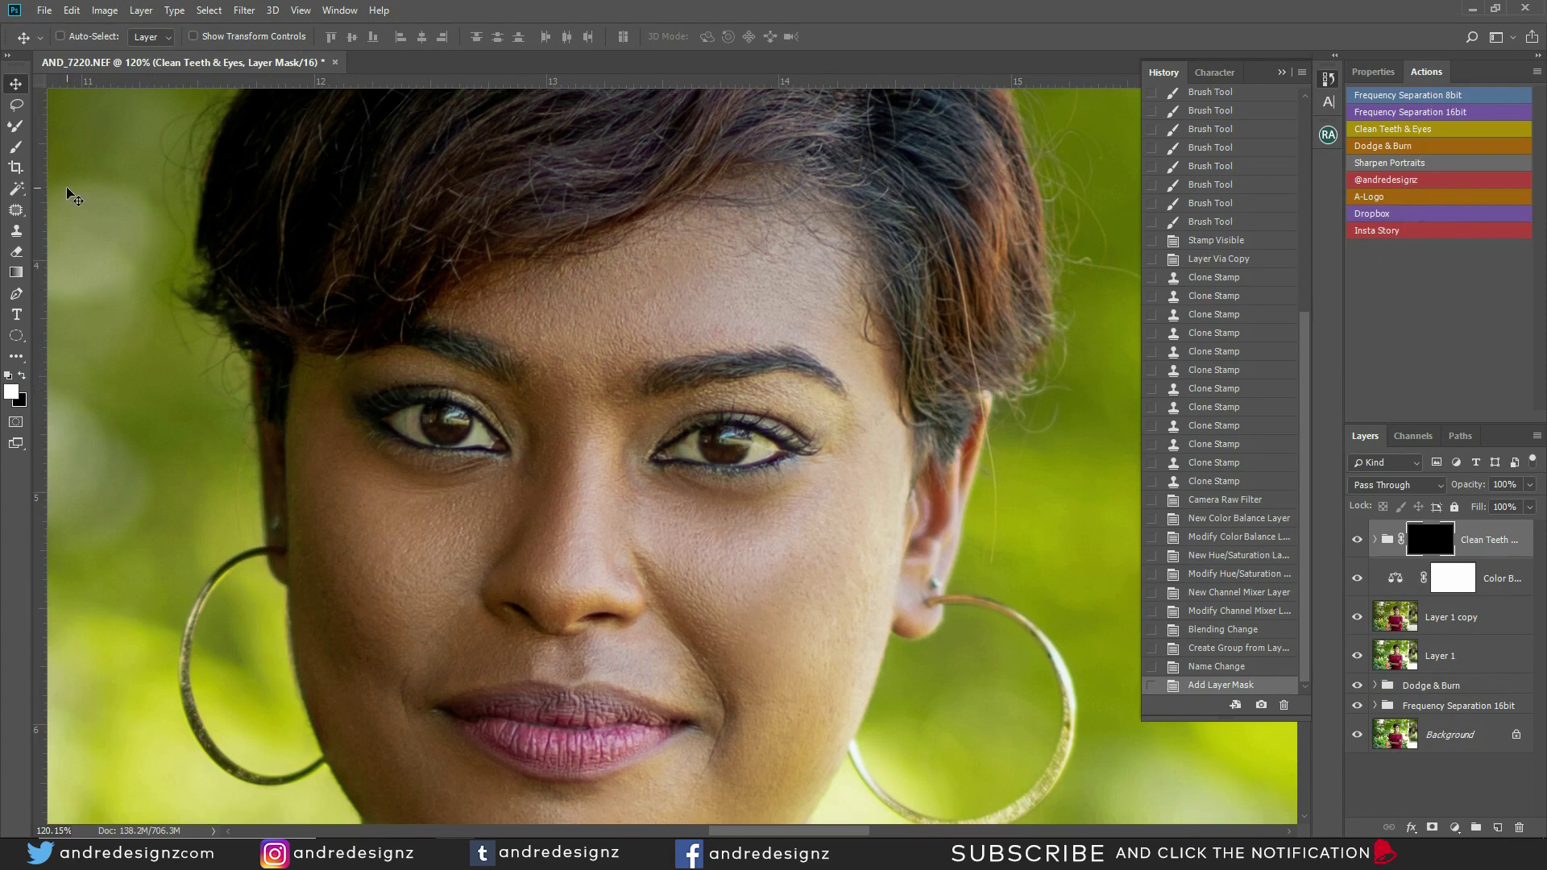
Step: Brighten the whites of both eyes by painting on the Clean Teeth & Eyes mask with a 25 px brush at 21% flow
{"action": "key", "text": "b"}
{"action": "left_click", "coordinate": [466, 36]}
{"action": "left_click_drag", "start_coordinate": [467, 57], "coordinate": [482, 66]}
{"action": "key", "text": "bracketleft"}
{"action": "key", "text": "bracketleft"}
{"action": "key", "text": "bracketleft"}
{"action": "key", "text": "bracketleft"}
{"action": "key", "text": "bracketleft"}
{"action": "key", "text": "bracketleft"}
{"action": "key", "text": "bracketleft"}
{"action": "key", "text": "bracketleft"}
{"action": "key", "text": "bracketleft"}
{"action": "key", "text": "bracketleft"}
{"action": "key", "text": "bracketleft"}
{"action": "key", "text": "bracketleft"}
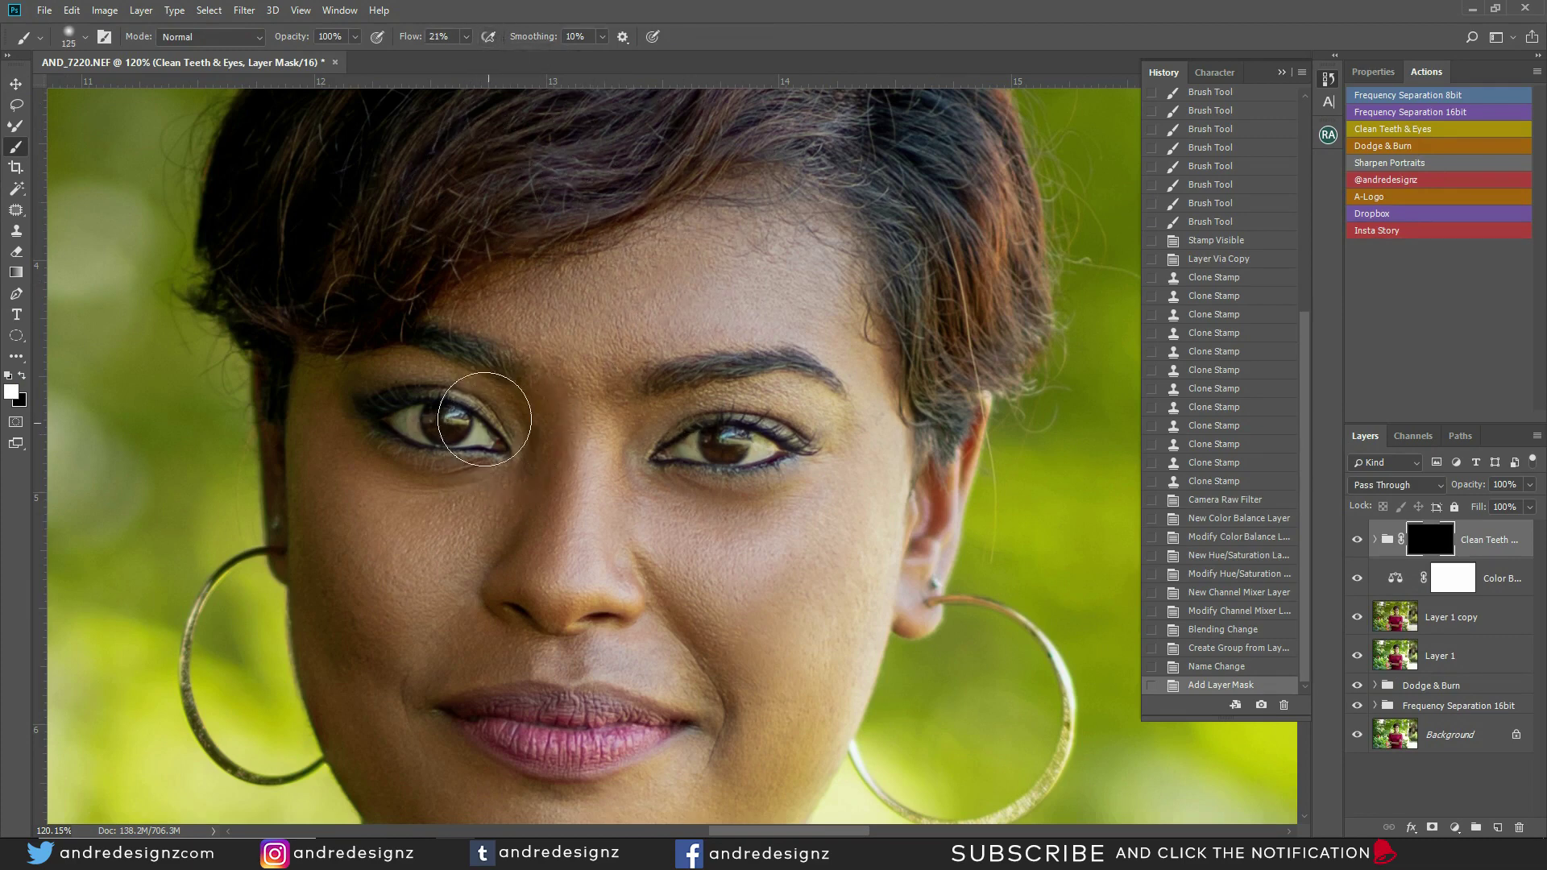
{"action": "key", "text": "bracketleft"}
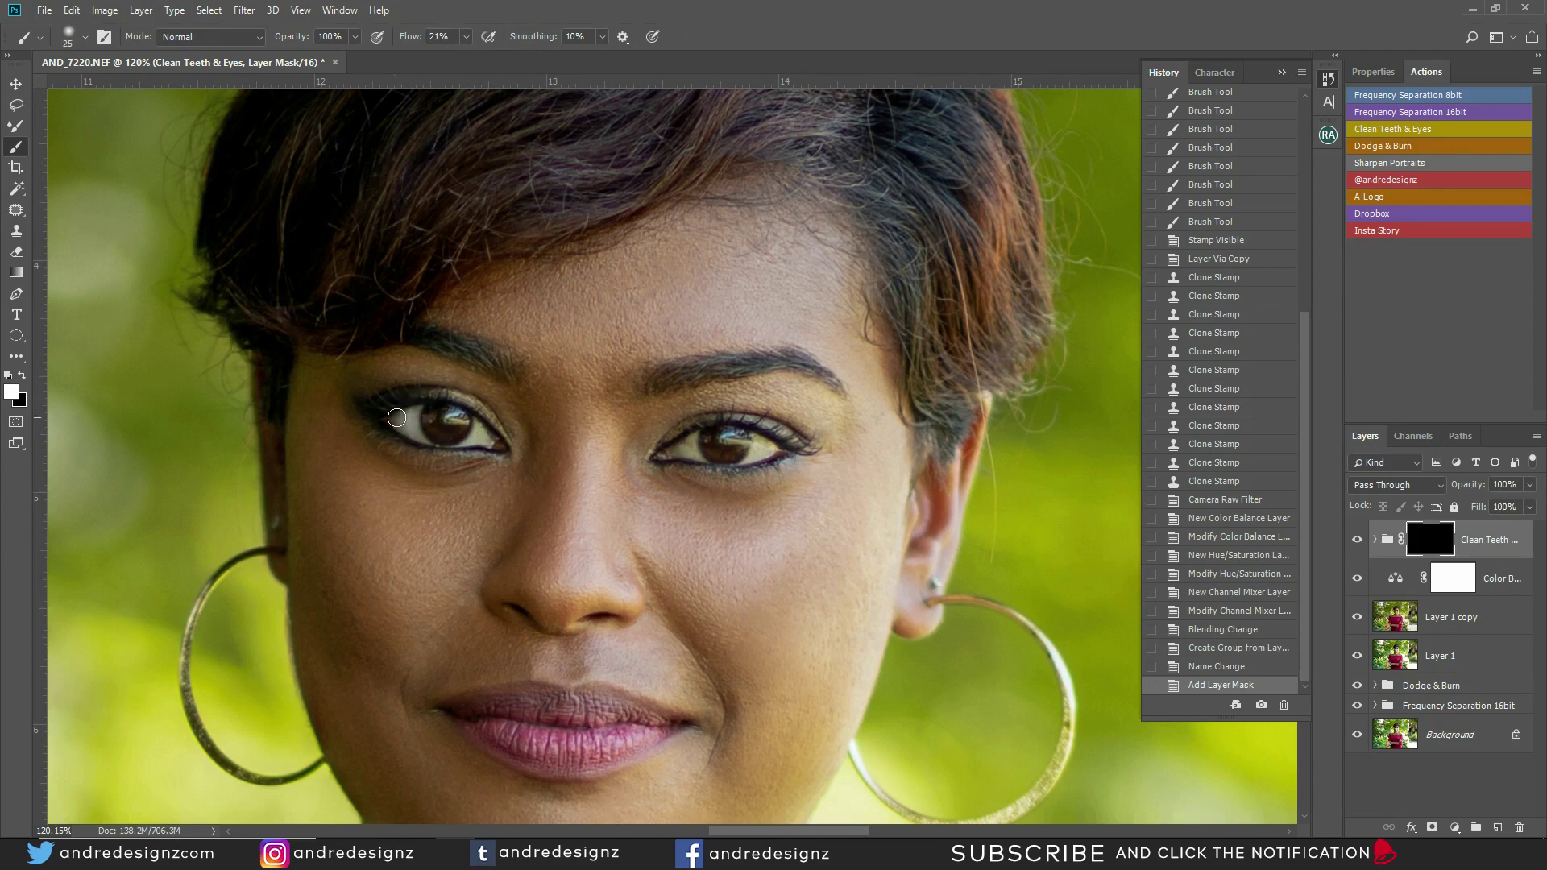
{"action": "left_click_drag", "start_coordinate": [416, 412], "coordinate": [466, 431]}
{"action": "left_click", "coordinate": [501, 440]}
{"action": "mouse_move", "coordinate": [668, 443]}
{"action": "left_mouse_down"}
{"action": "mouse_move", "coordinate": [754, 455]}
{"action": "mouse_move", "coordinate": [753, 435]}
{"action": "left_mouse_up"}
{"action": "key", "text": "ctrl+0"}
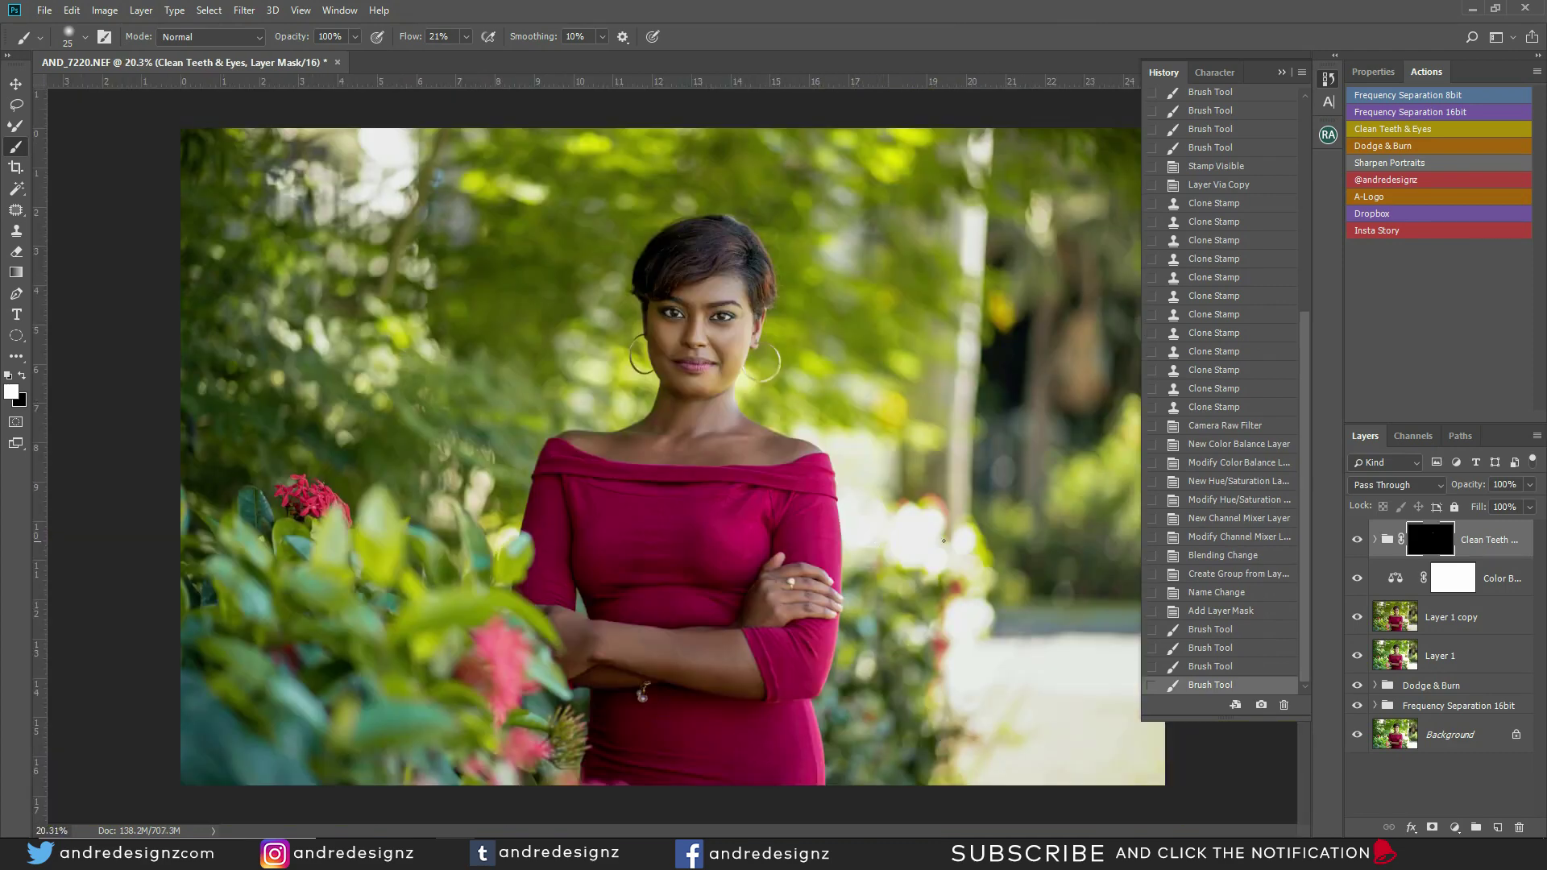
Step: Reduce the Clean Teeth & Eyes group to 72% opacity and compare the eyes with the group hidden and shown
{"action": "scroll", "coordinate": [669, 306], "scroll_direction": "up", "scroll_amount": 6}
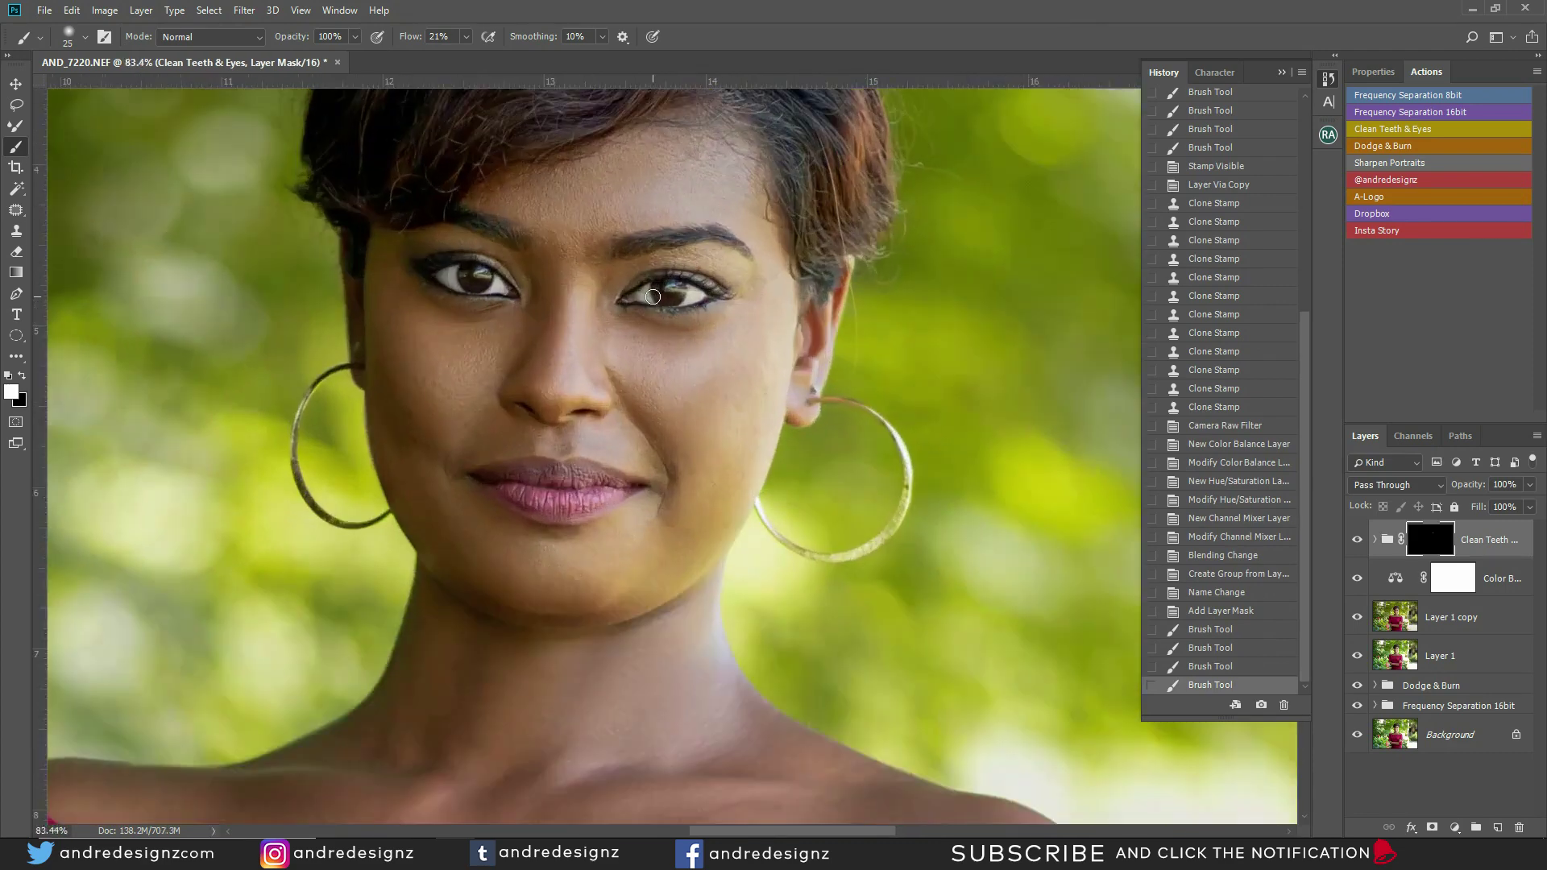
{"action": "scroll", "coordinate": [653, 297], "scroll_direction": "up", "scroll_amount": 2}
{"action": "left_click", "coordinate": [1528, 484]}
{"action": "left_click_drag", "start_coordinate": [1511, 499], "coordinate": [1506, 504]}
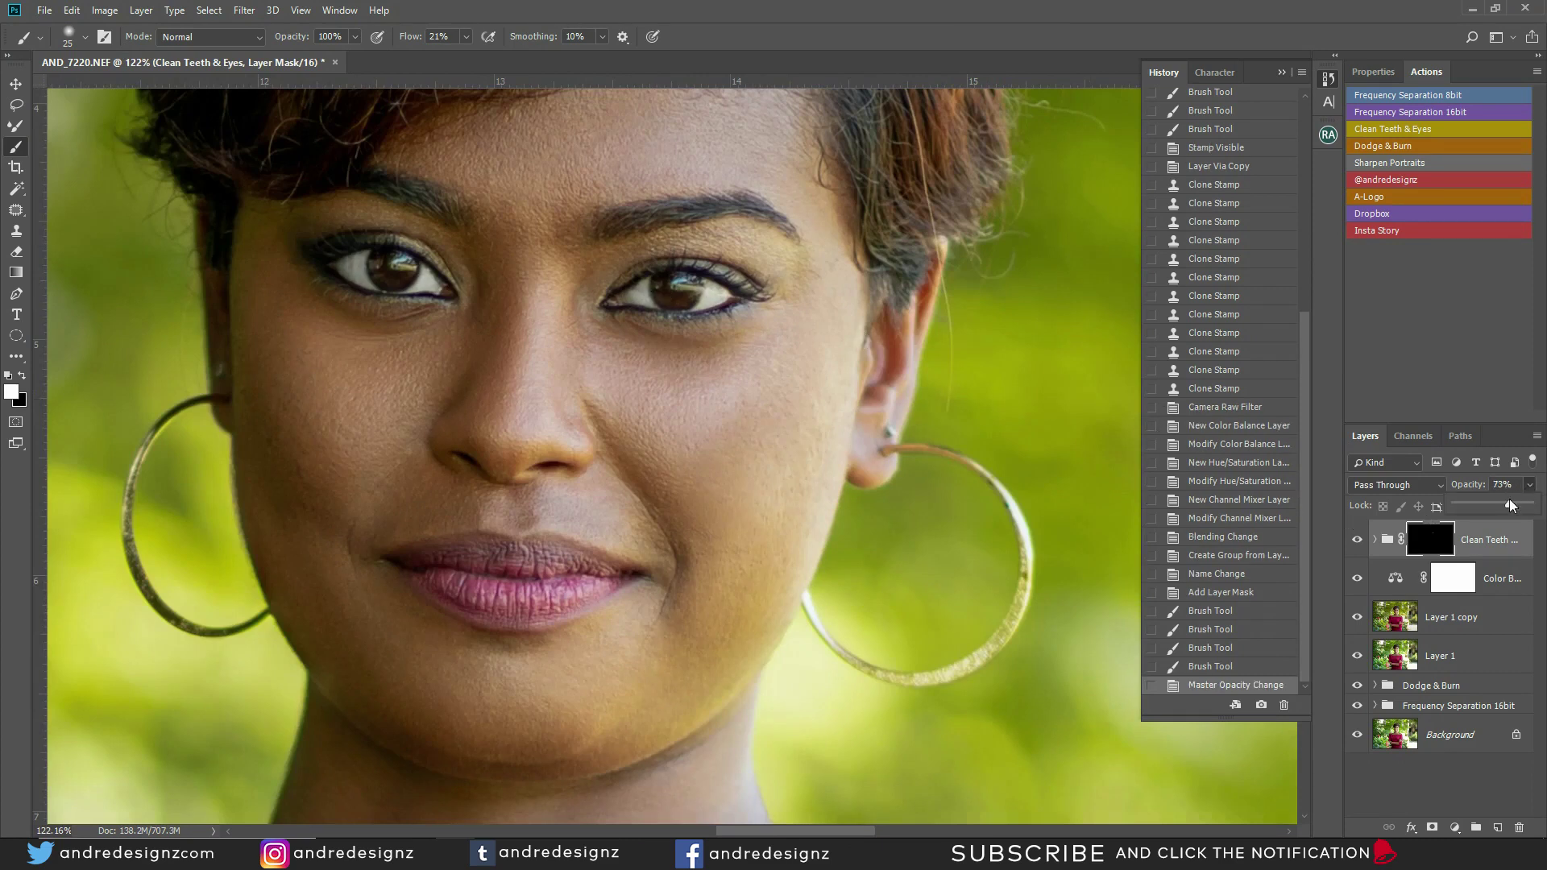
{"action": "left_click_drag", "start_coordinate": [1506, 500], "coordinate": [1508, 501]}
{"action": "left_click", "coordinate": [1358, 539]}
{"action": "left_click", "coordinate": [1358, 538]}
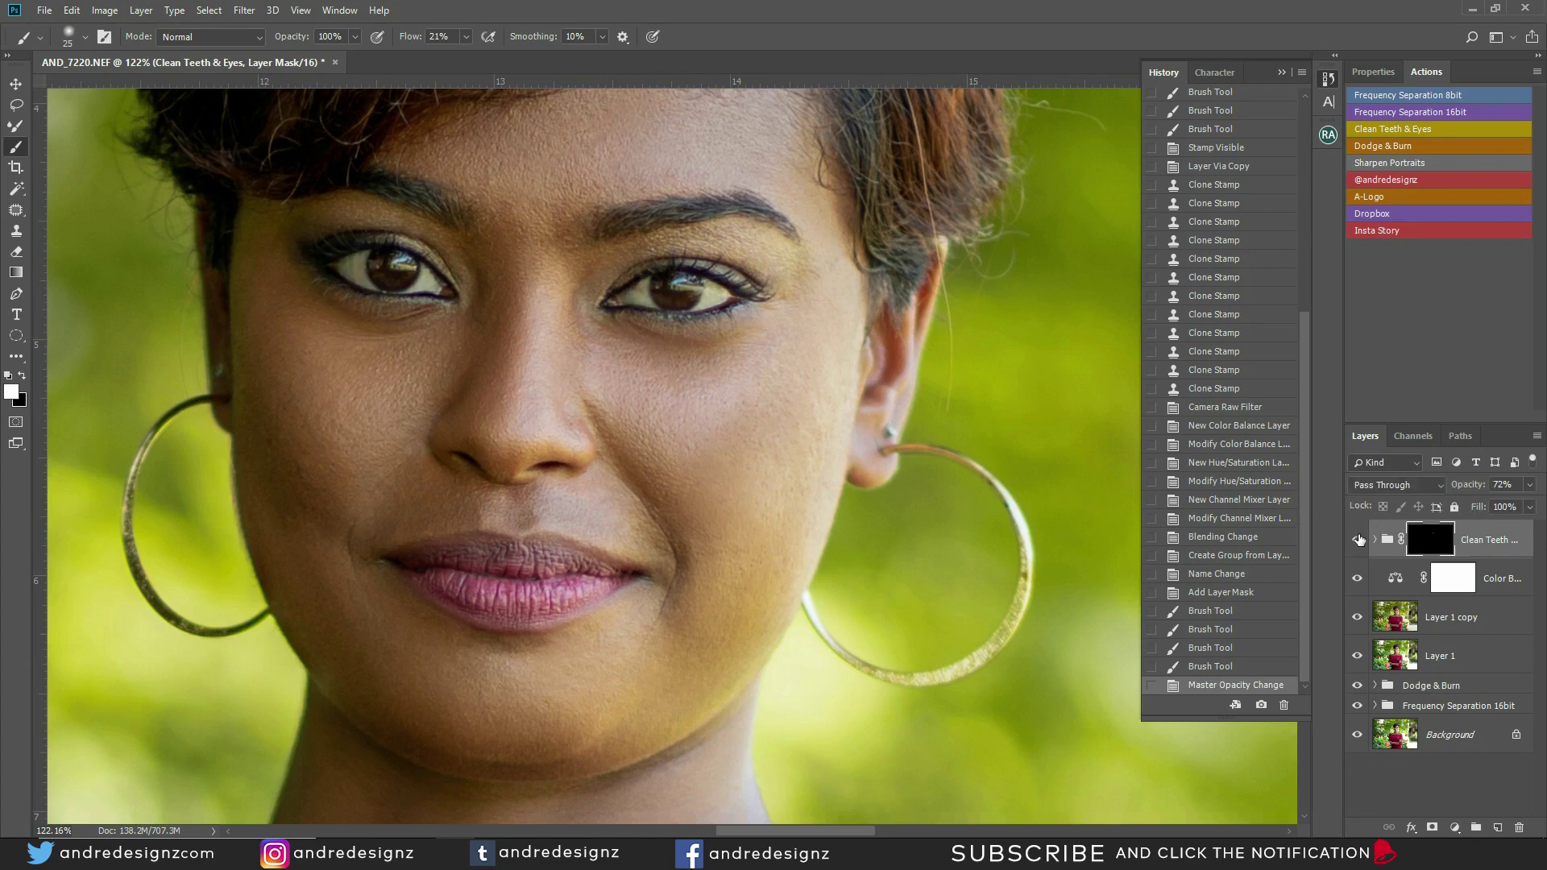
Step: Add a Selective Color adjustment layer above the Clean Teeth & Eyes group
{"action": "scroll", "coordinate": [540, 333], "scroll_direction": "down", "scroll_amount": 2}
{"action": "scroll", "coordinate": [539, 334], "scroll_direction": "down", "scroll_amount": 5}
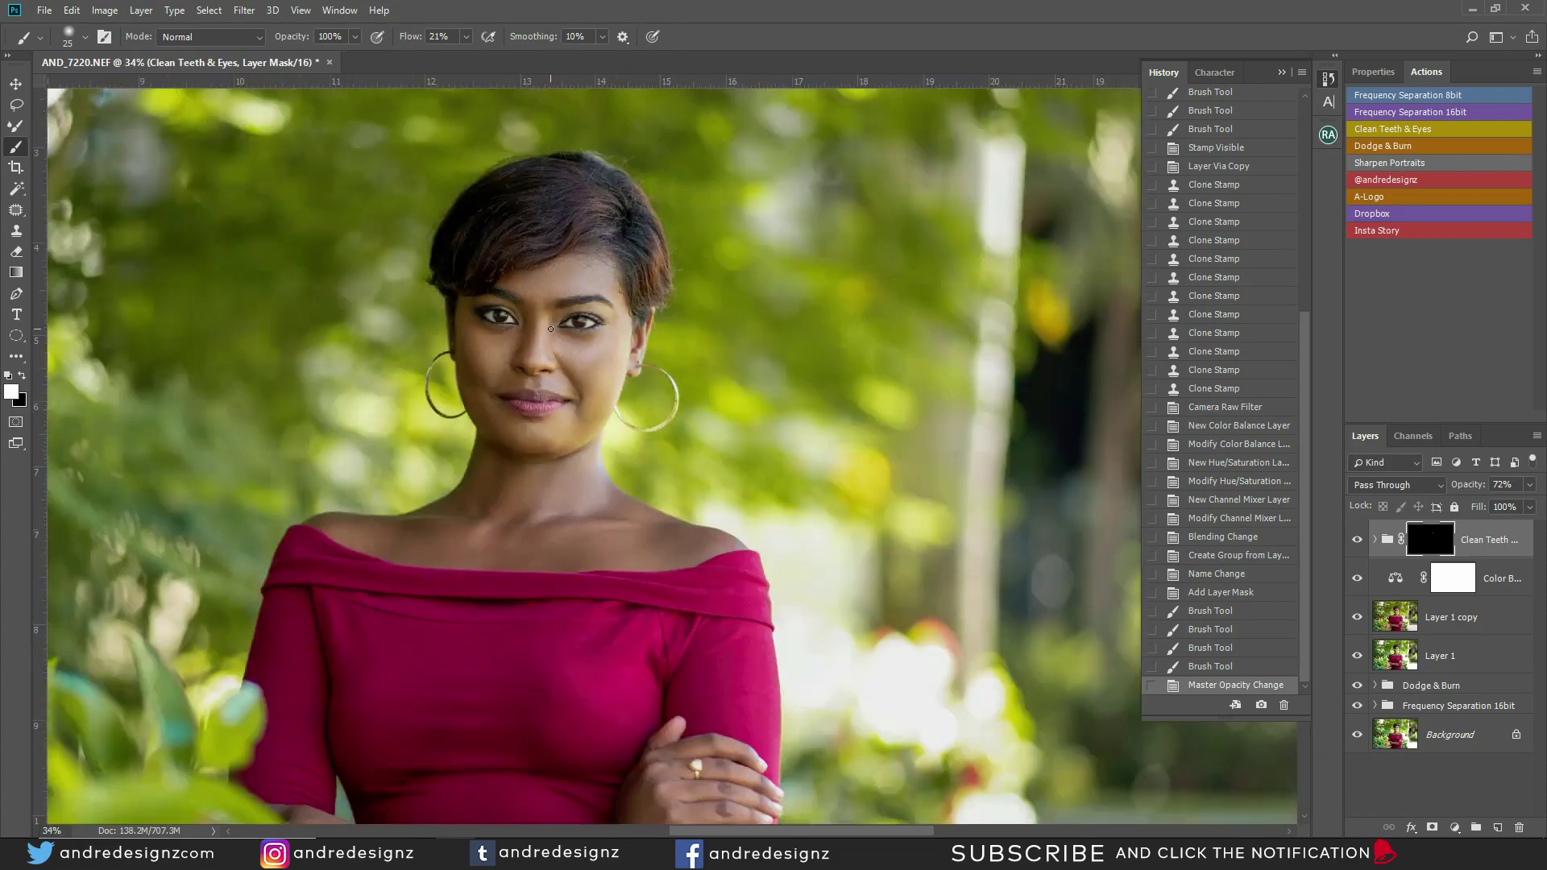
{"action": "scroll", "coordinate": [787, 378], "scroll_direction": "up", "scroll_amount": 2}
{"action": "scroll", "coordinate": [787, 378], "scroll_direction": "down", "scroll_amount": 3}
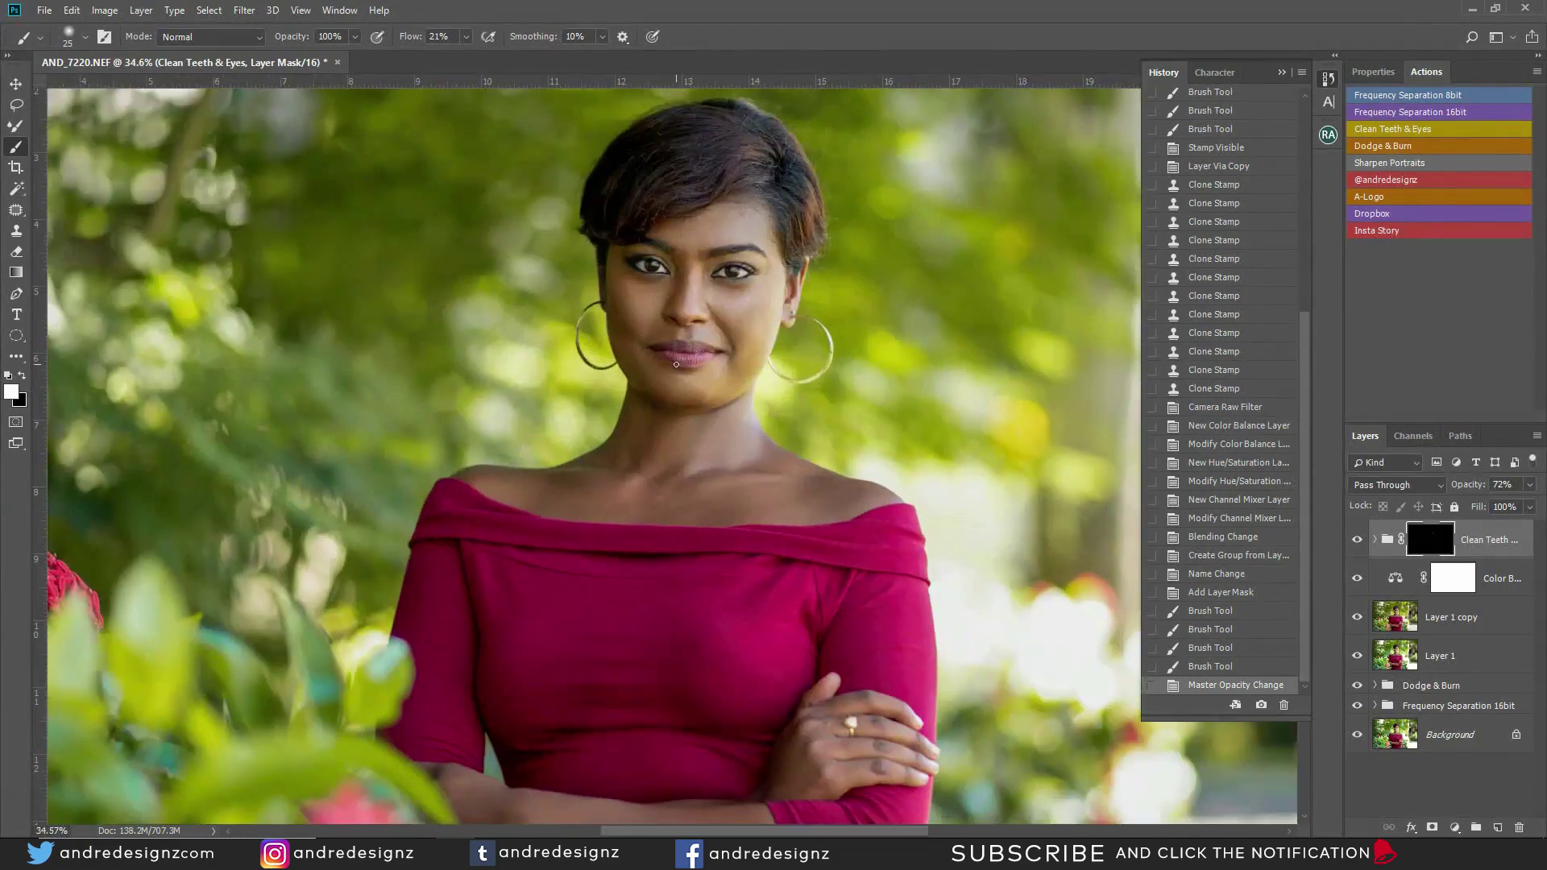
{"action": "scroll", "coordinate": [688, 364], "scroll_direction": "down", "scroll_amount": 2}
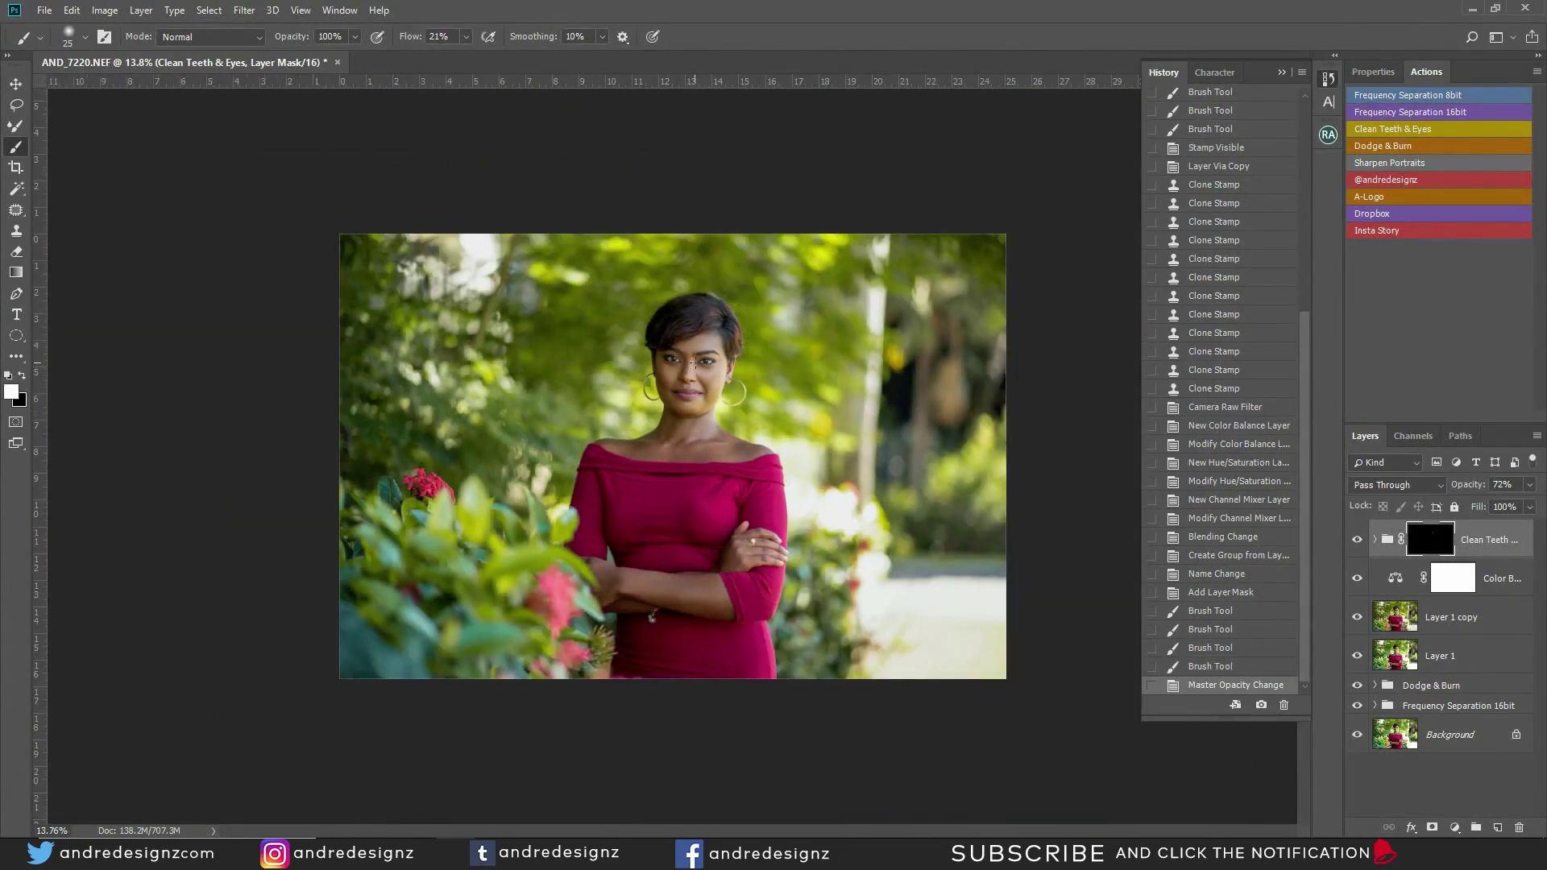
{"action": "scroll", "coordinate": [697, 362], "scroll_direction": "up", "scroll_amount": 1}
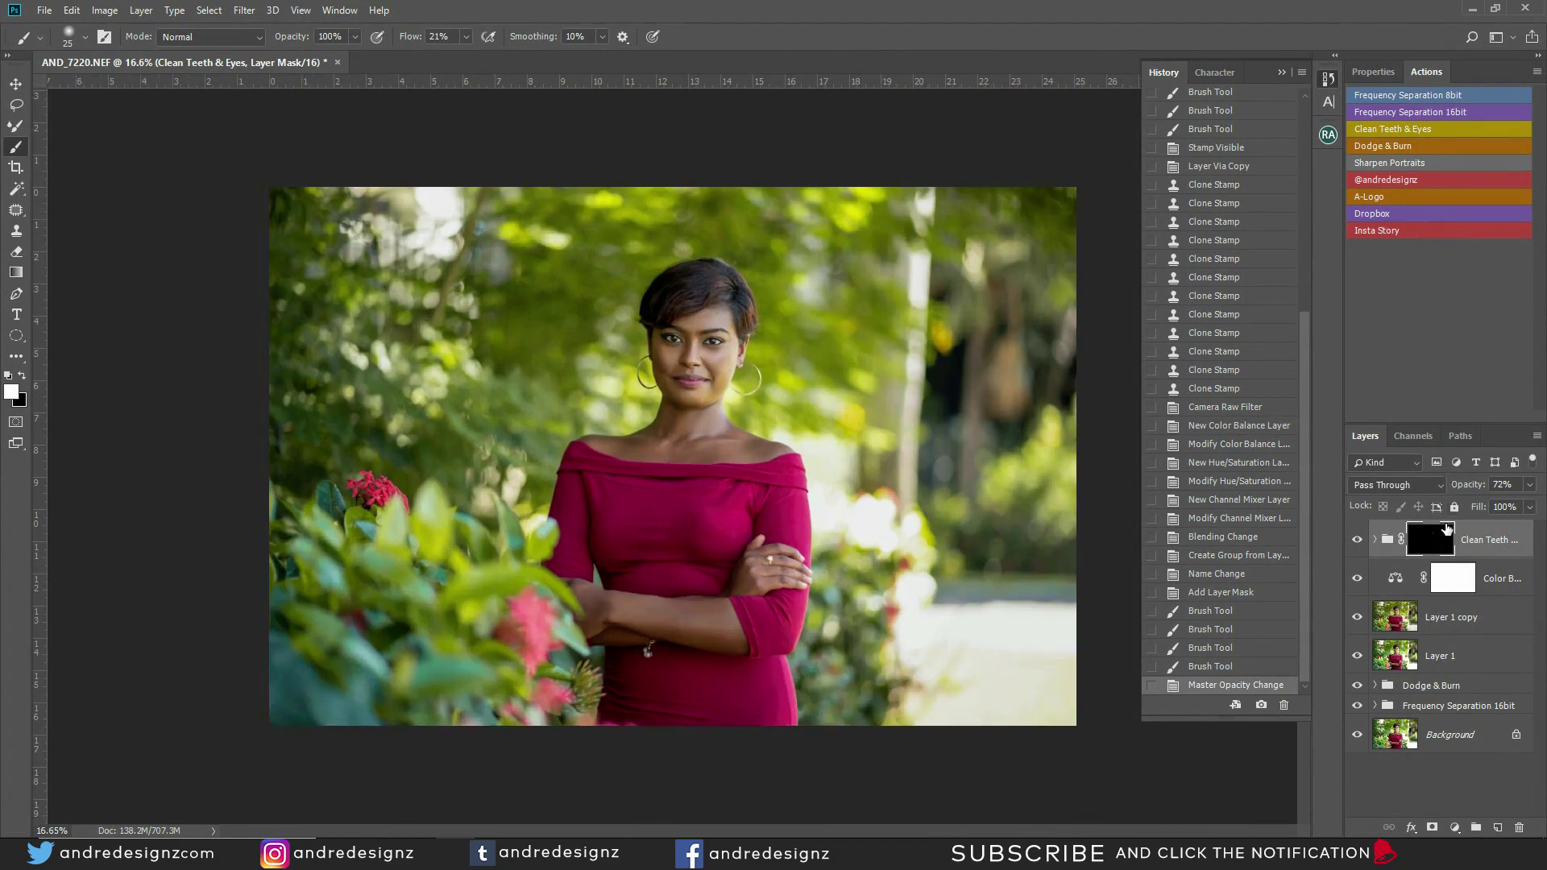
{"action": "left_click", "coordinate": [1490, 536]}
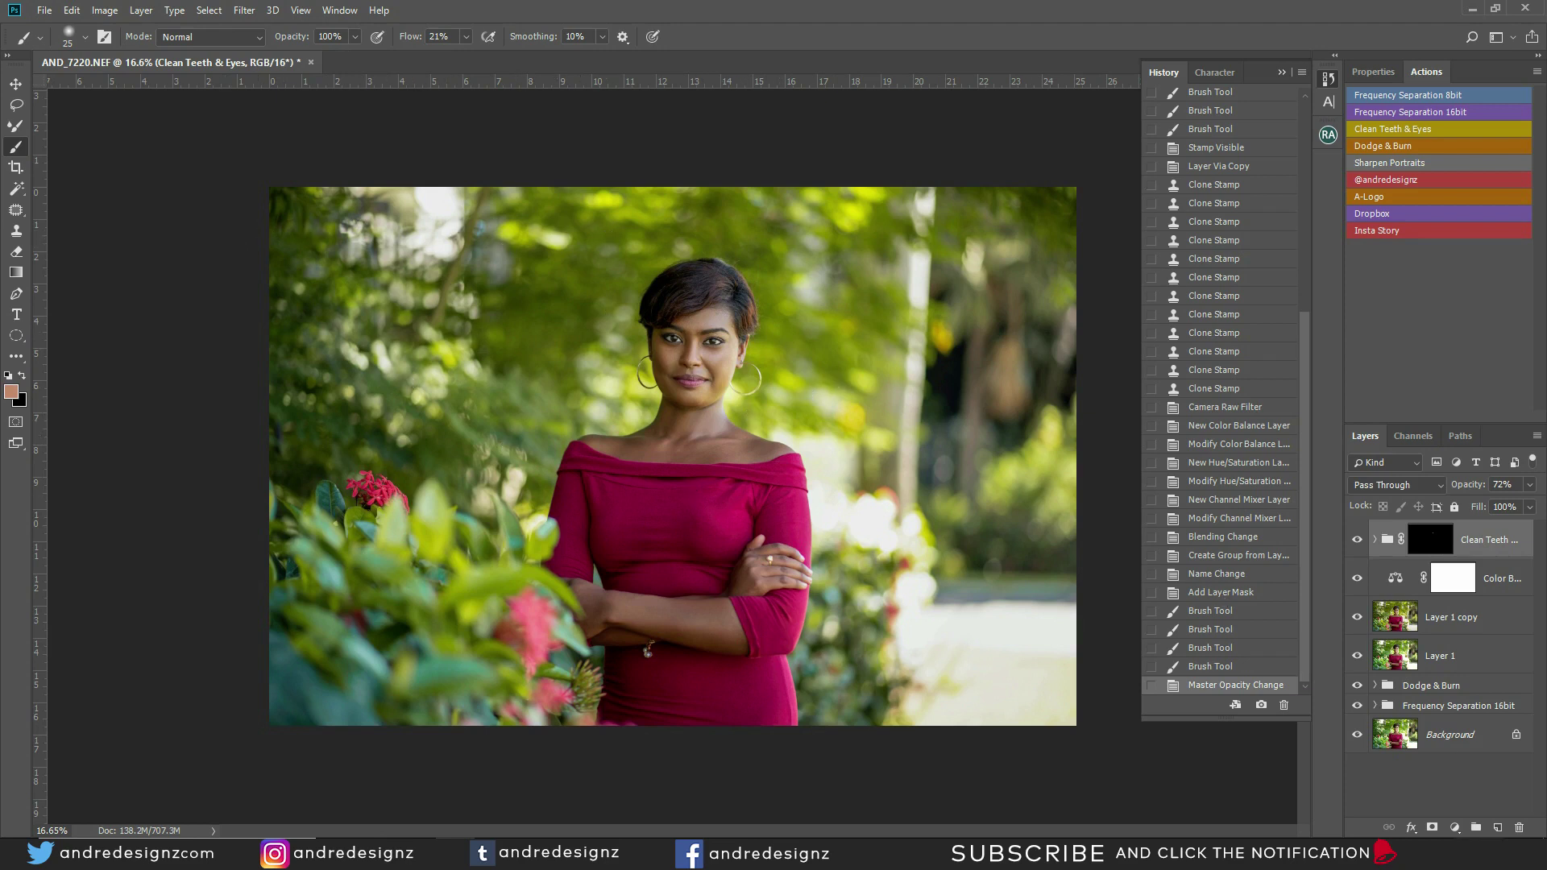
{"action": "left_click", "coordinate": [1454, 827]}
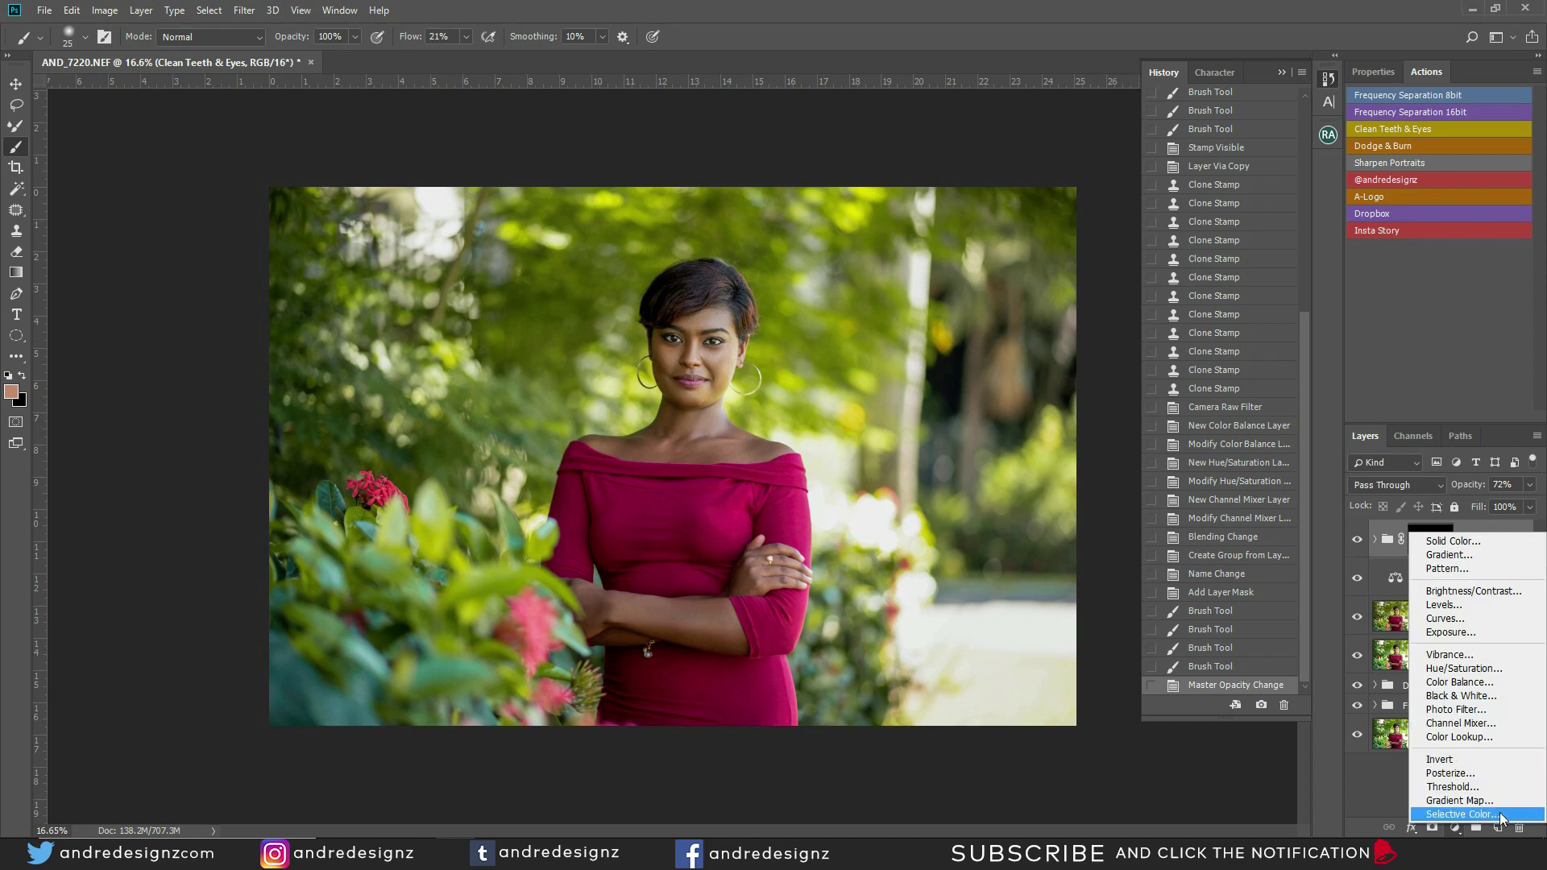
{"action": "left_click", "coordinate": [1500, 819]}
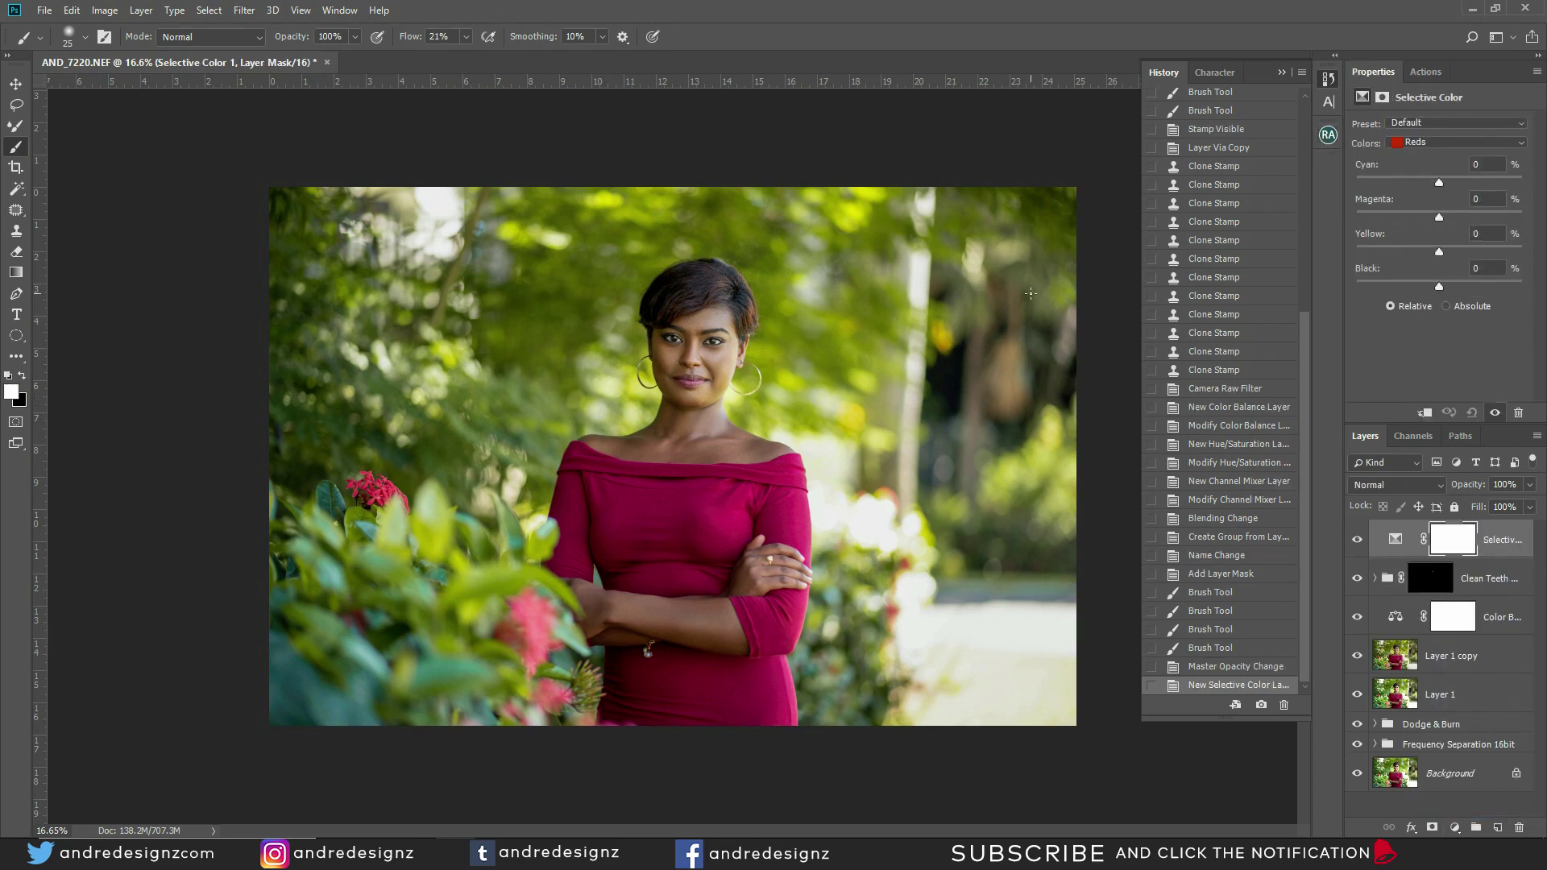
Step: For the Greens in Selective Color, set yellow to +81% and black to +18%, and shift cyan and magenta to warm the foliage
{"action": "left_click", "coordinate": [1432, 145]}
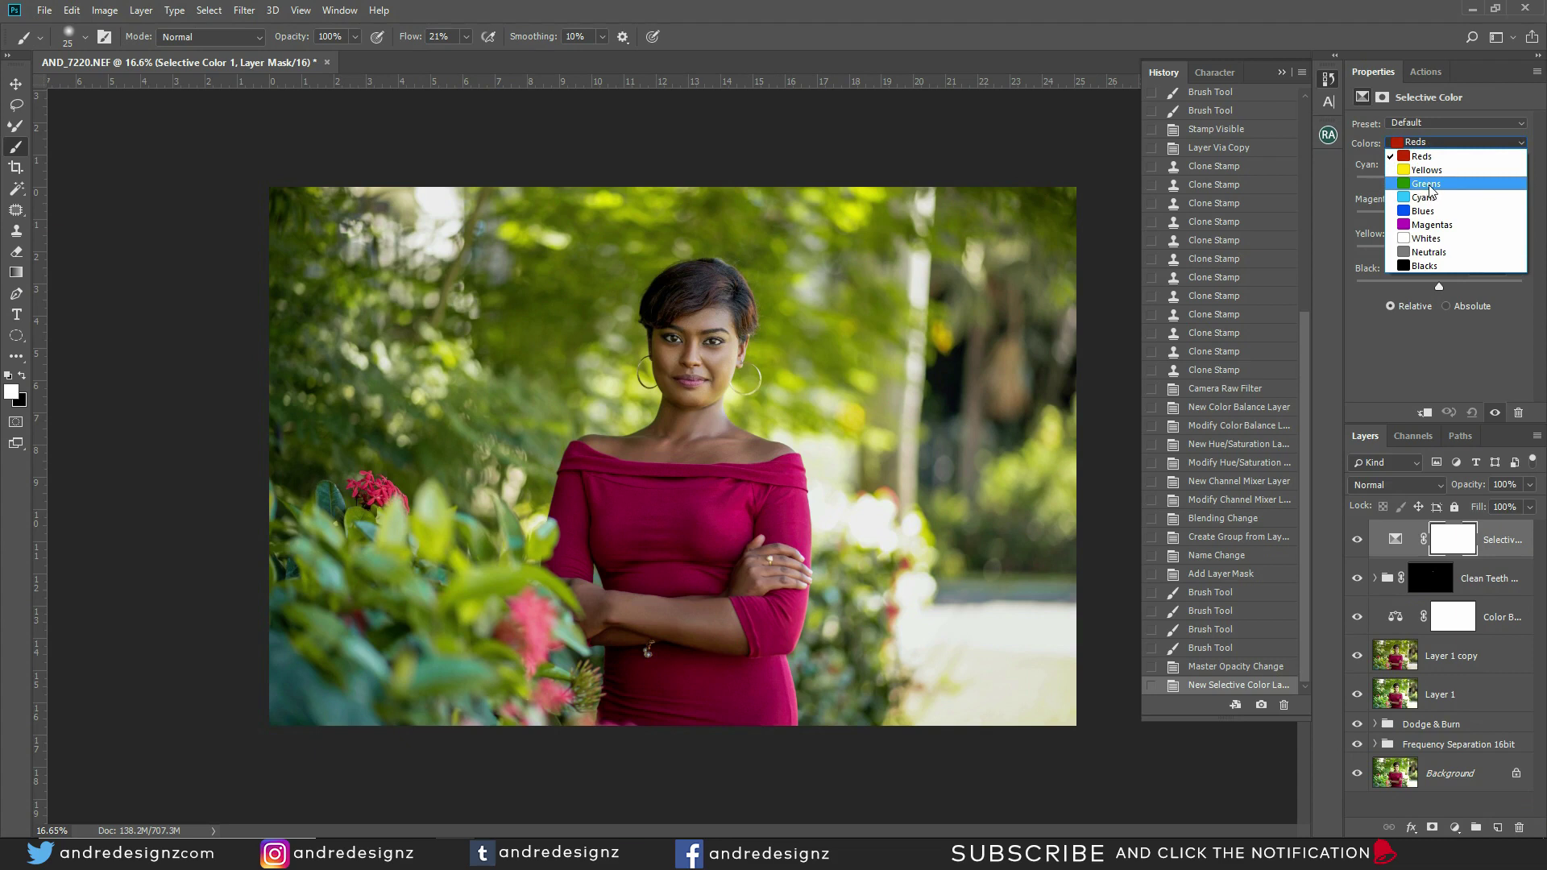
{"action": "left_click", "coordinate": [1422, 184]}
{"action": "mouse_move", "coordinate": [1439, 286]}
{"action": "left_mouse_down"}
{"action": "mouse_move", "coordinate": [1355, 286]}
{"action": "mouse_move", "coordinate": [1525, 290]}
{"action": "mouse_move", "coordinate": [1453, 287]}
{"action": "left_mouse_up"}
{"action": "left_click_drag", "start_coordinate": [1360, 252], "coordinate": [1468, 253]}
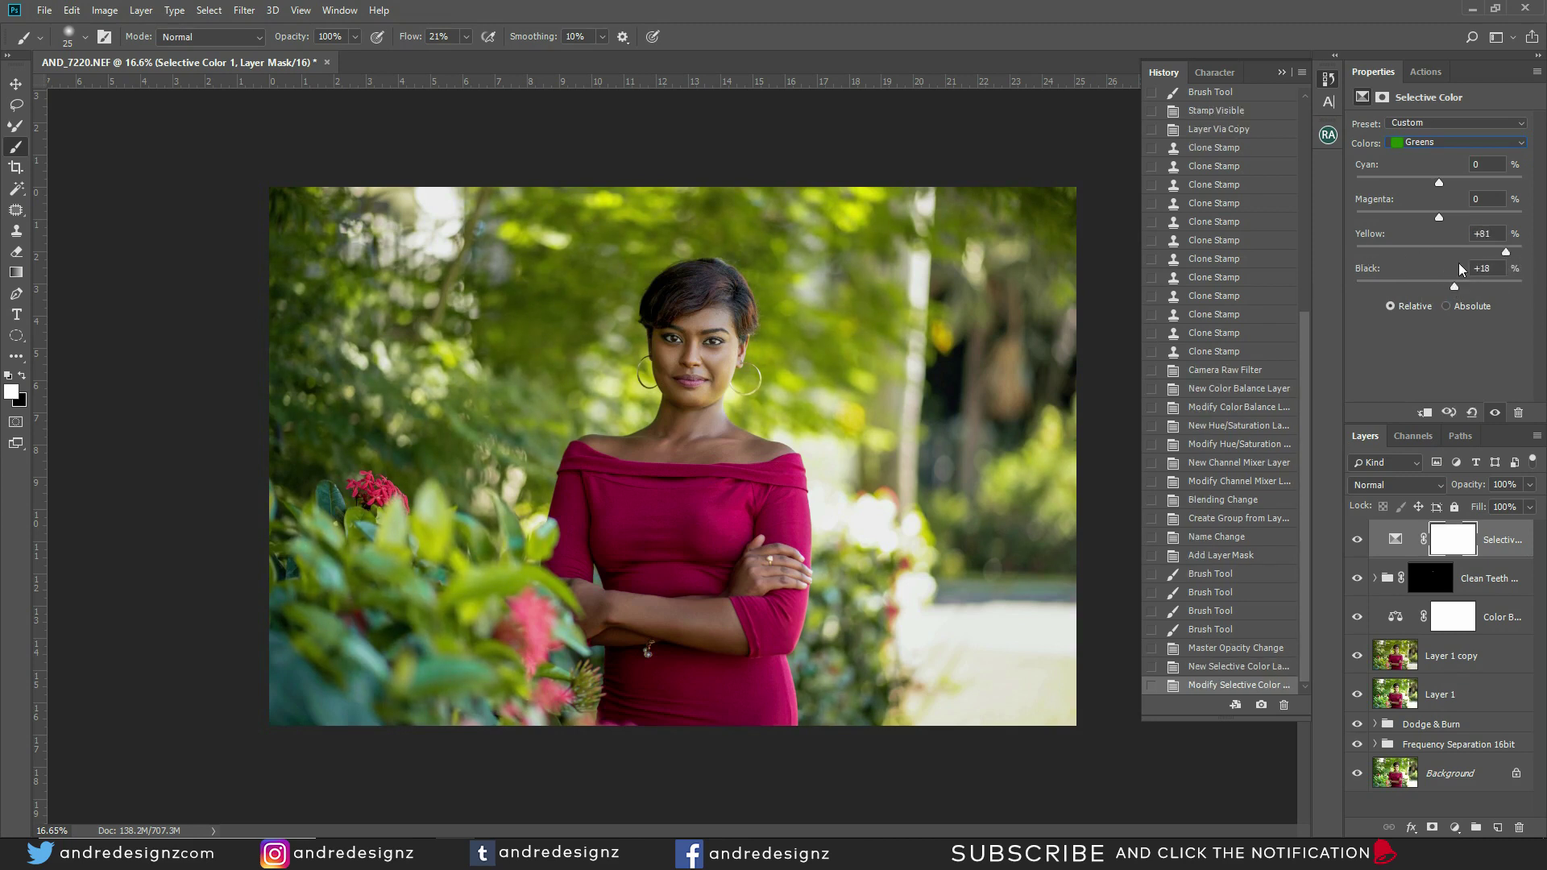
{"action": "left_click_drag", "start_coordinate": [1438, 217], "coordinate": [1368, 186]}
{"action": "left_click_drag", "start_coordinate": [1479, 182], "coordinate": [1352, 208]}
{"action": "left_click_drag", "start_coordinate": [1458, 206], "coordinate": [1399, 217]}
Step: Try changing the black amount of the Reds in Selective Color, and reset it to 0%
{"action": "left_click", "coordinate": [1419, 140]}
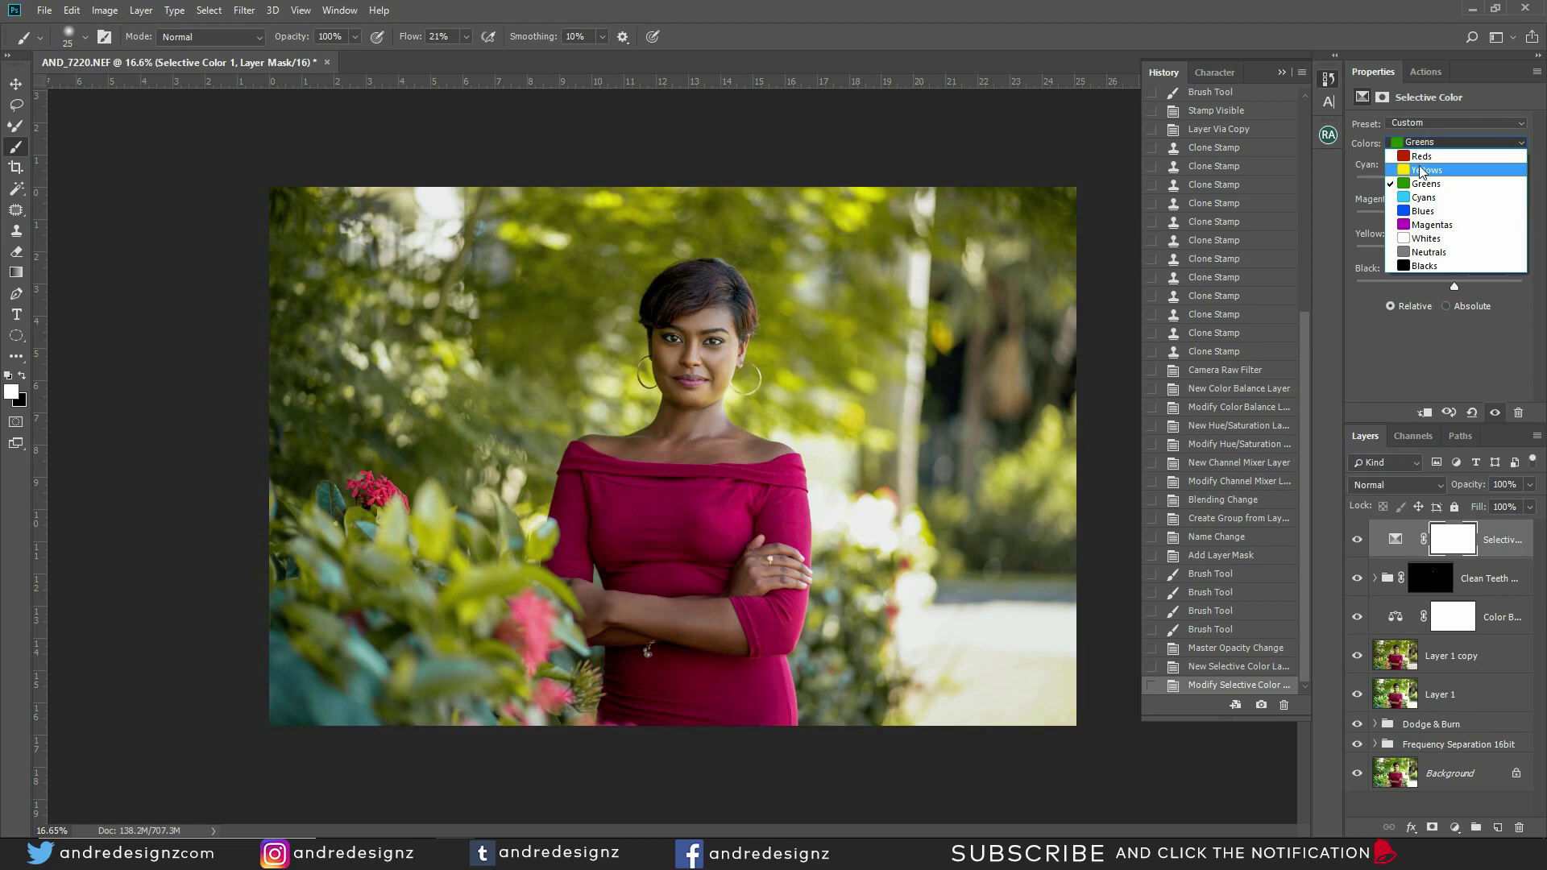
{"action": "left_click", "coordinate": [1422, 171]}
{"action": "left_click", "coordinate": [1421, 146]}
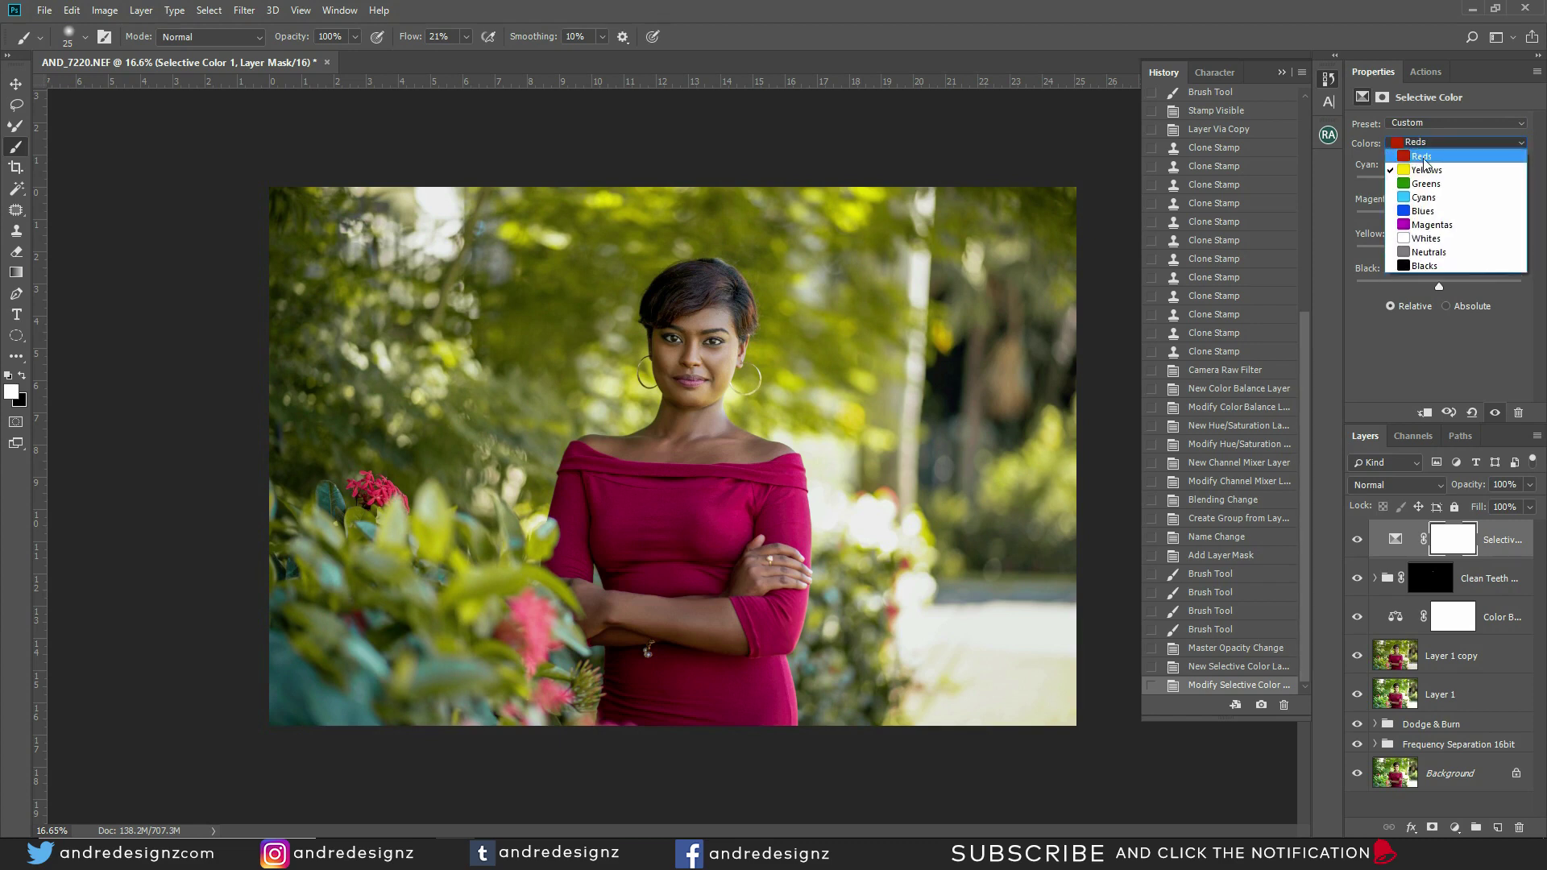
{"action": "left_click", "coordinate": [1423, 157]}
{"action": "mouse_move", "coordinate": [1434, 286]}
{"action": "left_mouse_down"}
{"action": "mouse_move", "coordinate": [1364, 285]}
{"action": "mouse_move", "coordinate": [1431, 292]}
{"action": "mouse_move", "coordinate": [1308, 314]}
{"action": "mouse_move", "coordinate": [1493, 321]}
{"action": "mouse_move", "coordinate": [1370, 317]}
{"action": "mouse_move", "coordinate": [1451, 324]}
{"action": "mouse_move", "coordinate": [1365, 335]}
{"action": "mouse_move", "coordinate": [1453, 320]}
{"action": "mouse_move", "coordinate": [1366, 340]}
{"action": "mouse_move", "coordinate": [1437, 316]}
{"action": "mouse_move", "coordinate": [1362, 323]}
{"action": "mouse_move", "coordinate": [1361, 288]}
{"action": "mouse_move", "coordinate": [1437, 288]}
{"action": "left_mouse_up"}
{"action": "left_click", "coordinate": [1482, 268]}
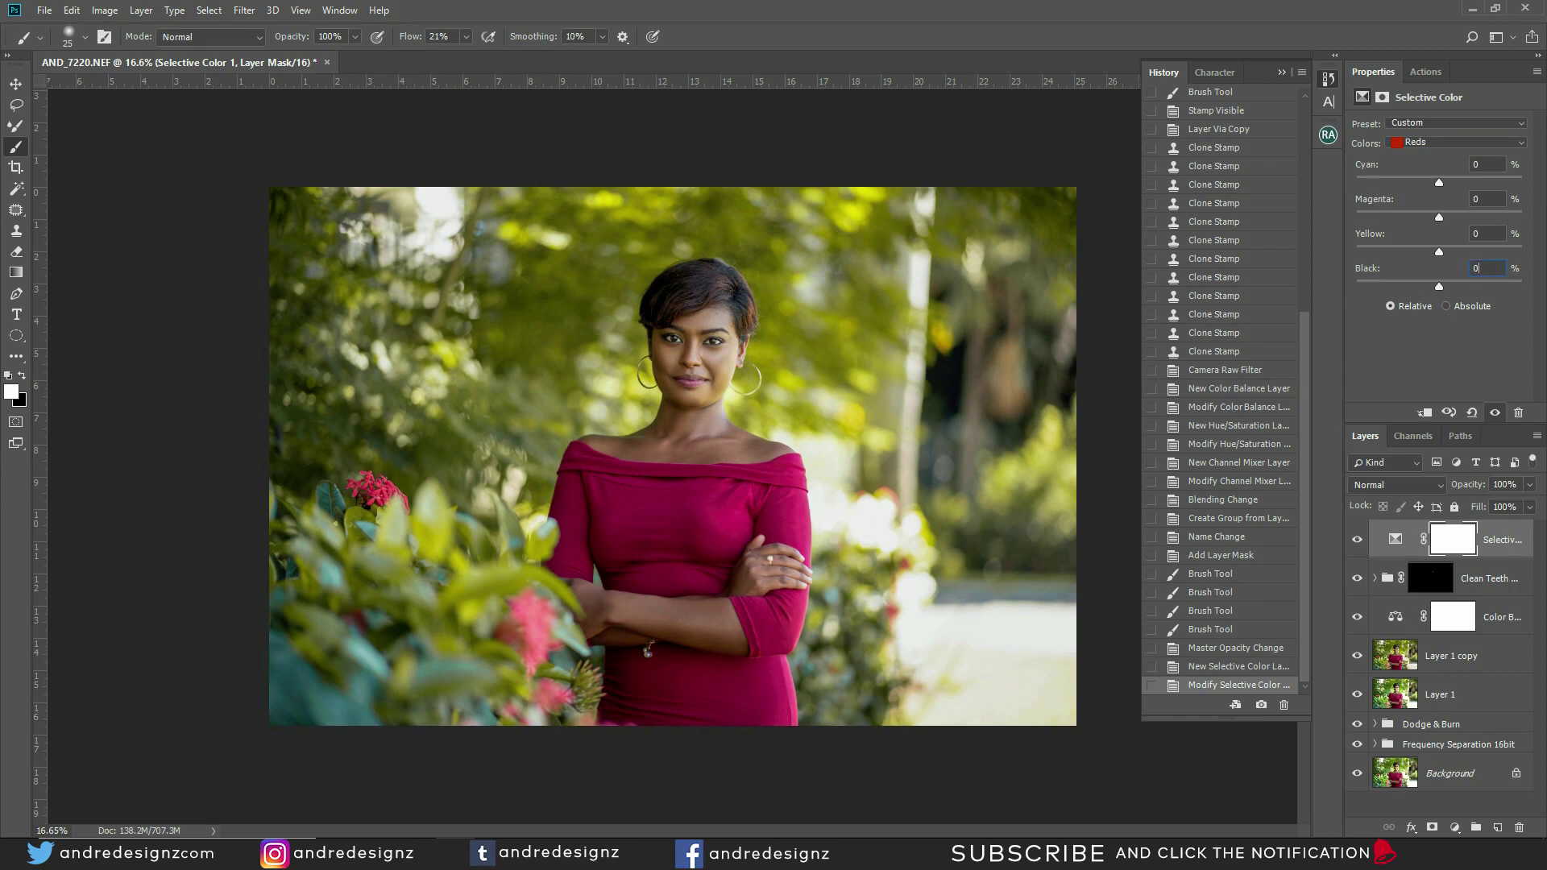
{"action": "left_click", "coordinate": [1395, 539]}
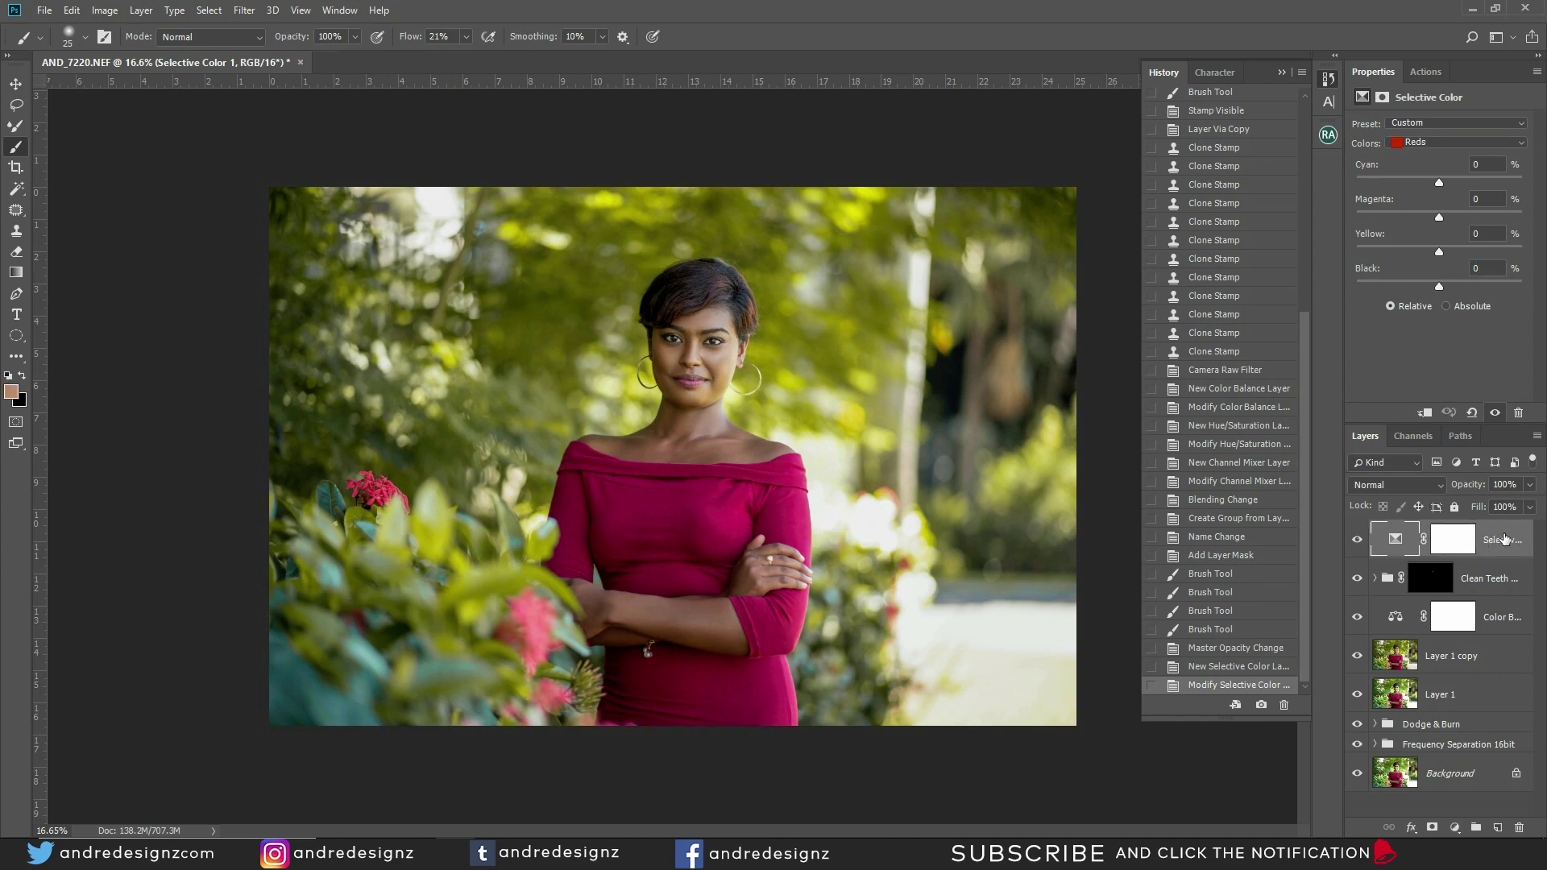
Step: Step back through the edit history to the state just after the Hue/Saturation adjustment
{"action": "key", "text": "ctrl+alt+z"}
{"action": "key", "text": "ctrl+alt+z"}
{"action": "key", "text": "ctrl+alt+z"}
{"action": "key", "text": "ctrl+alt+z"}
{"action": "key", "text": "ctrl+alt+z"}
{"action": "key", "text": "ctrl+alt+z"}
{"action": "key", "text": "ctrl+alt+z"}
{"action": "key", "text": "ctrl+alt+z"}
{"action": "key", "text": "ctrl+alt+z"}
{"action": "key", "text": "ctrl+alt+z"}
{"action": "key", "text": "ctrl+alt+z"}
{"action": "key", "text": "ctrl+alt+z"}
{"action": "key", "text": "ctrl+alt+z"}
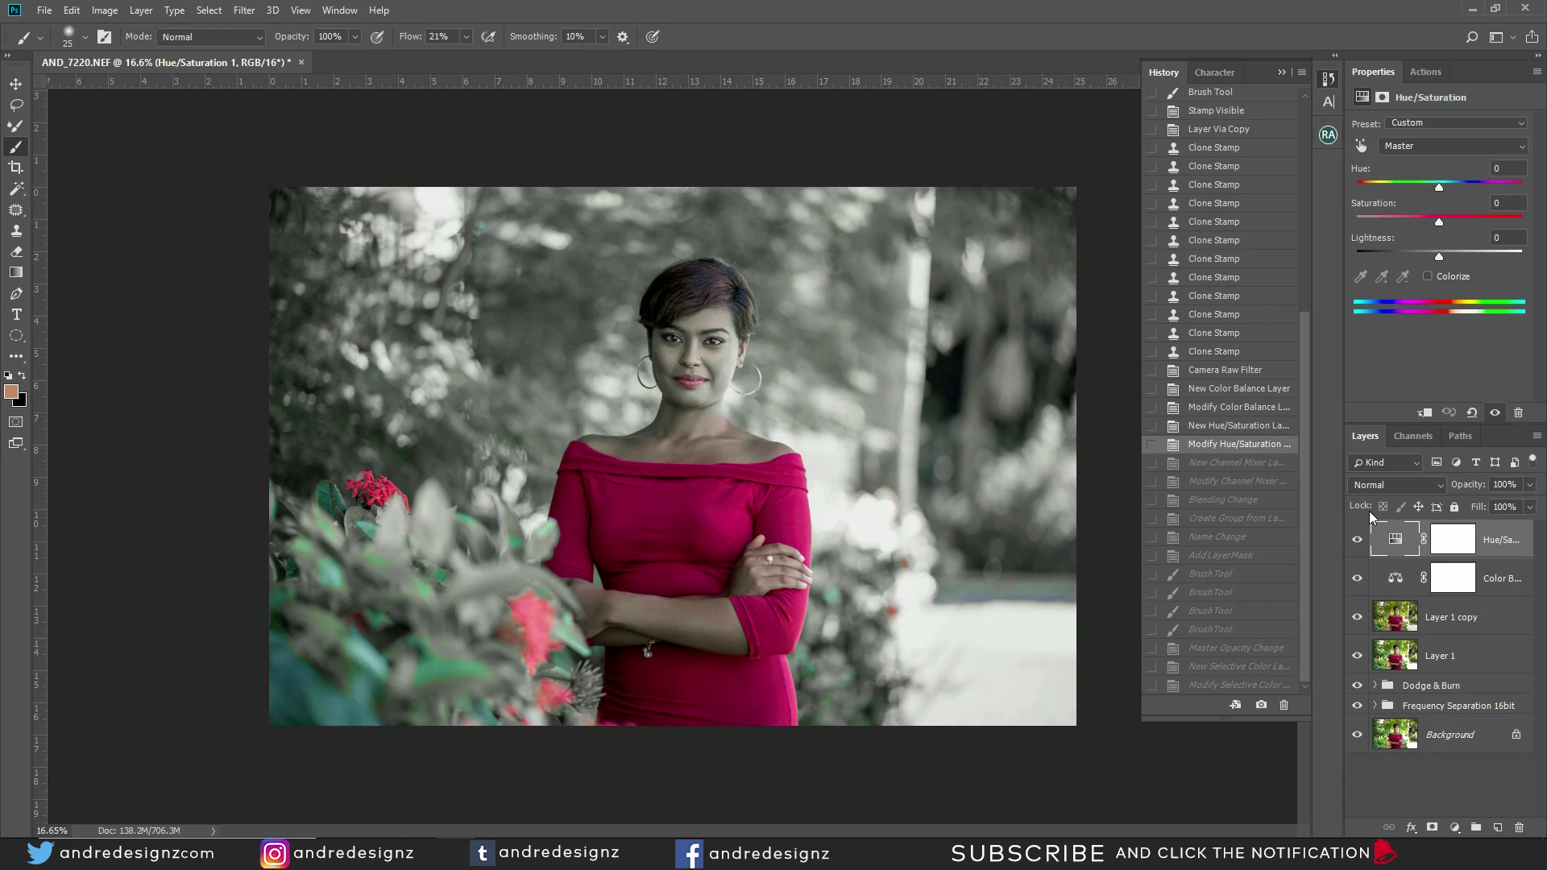
Step: Redo all the undone edits up to the latest Selective Color change
{"action": "key", "text": "ctrl+shift+z"}
{"action": "key", "text": "ctrl+shift+z"}
{"action": "key", "text": "ctrl+shift+z"}
{"action": "key", "text": "ctrl+shift+z"}
{"action": "key", "text": "ctrl+shift+z"}
{"action": "key", "text": "ctrl+shift+z"}
{"action": "key", "text": "ctrl+shift+z"}
{"action": "key", "text": "ctrl+shift+z"}
{"action": "key", "text": "ctrl+shift+z"}
{"action": "key", "text": "ctrl+shift+z"}
{"action": "key", "text": "ctrl+shift+z"}
{"action": "key", "text": "ctrl+shift+z"}
{"action": "key", "text": "ctrl+shift+z"}
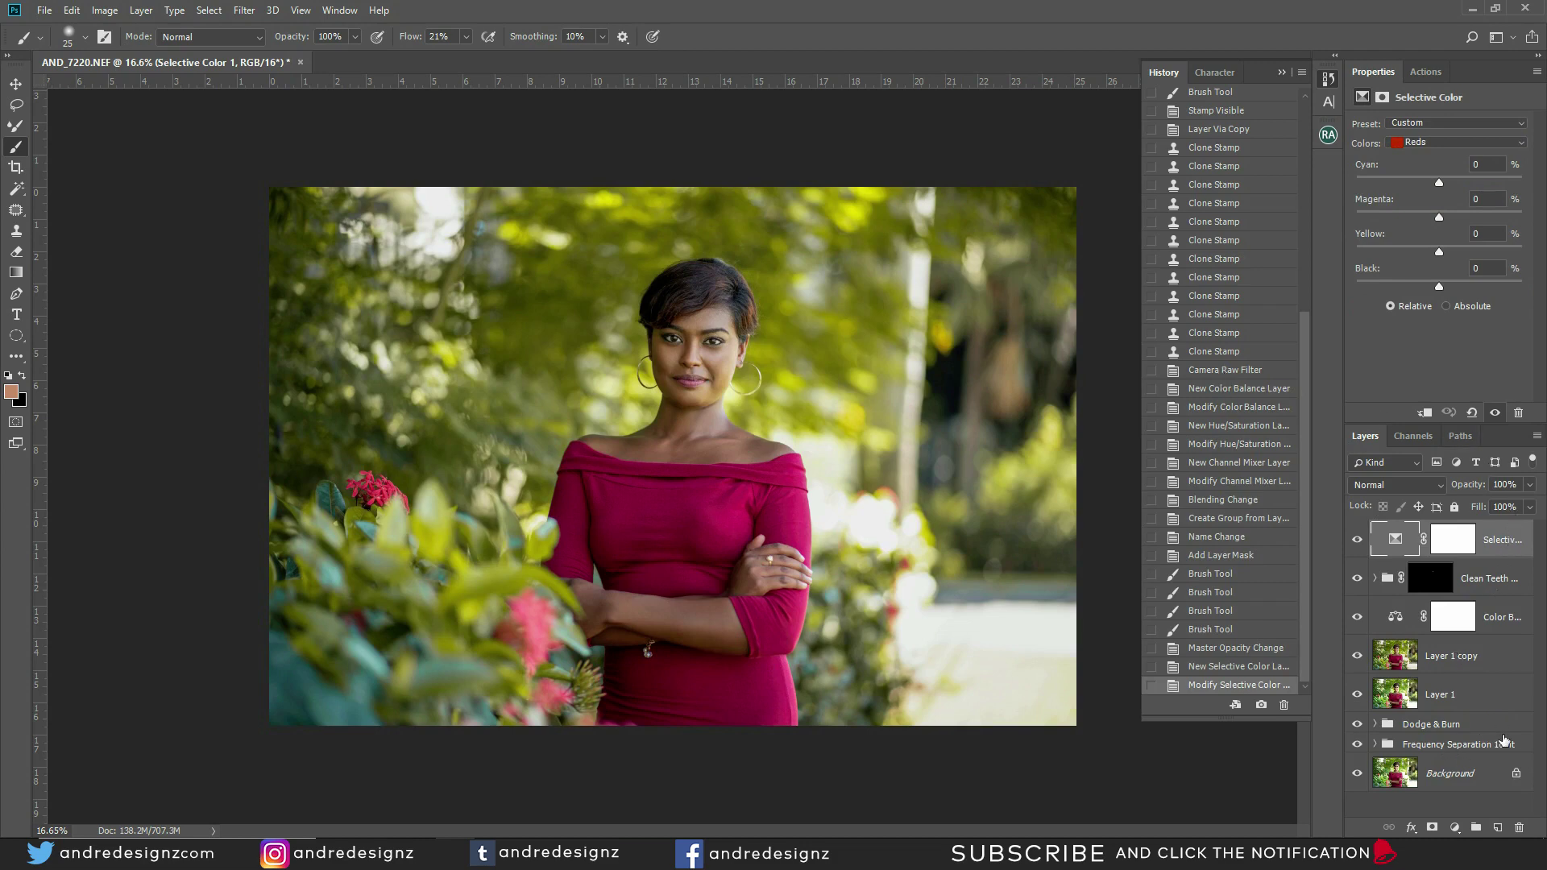
Step: Compare the original Background layer alone with the fully retouched image, and show all layers again
{"action": "left_click", "coordinate": [1358, 776], "text": "alt"}
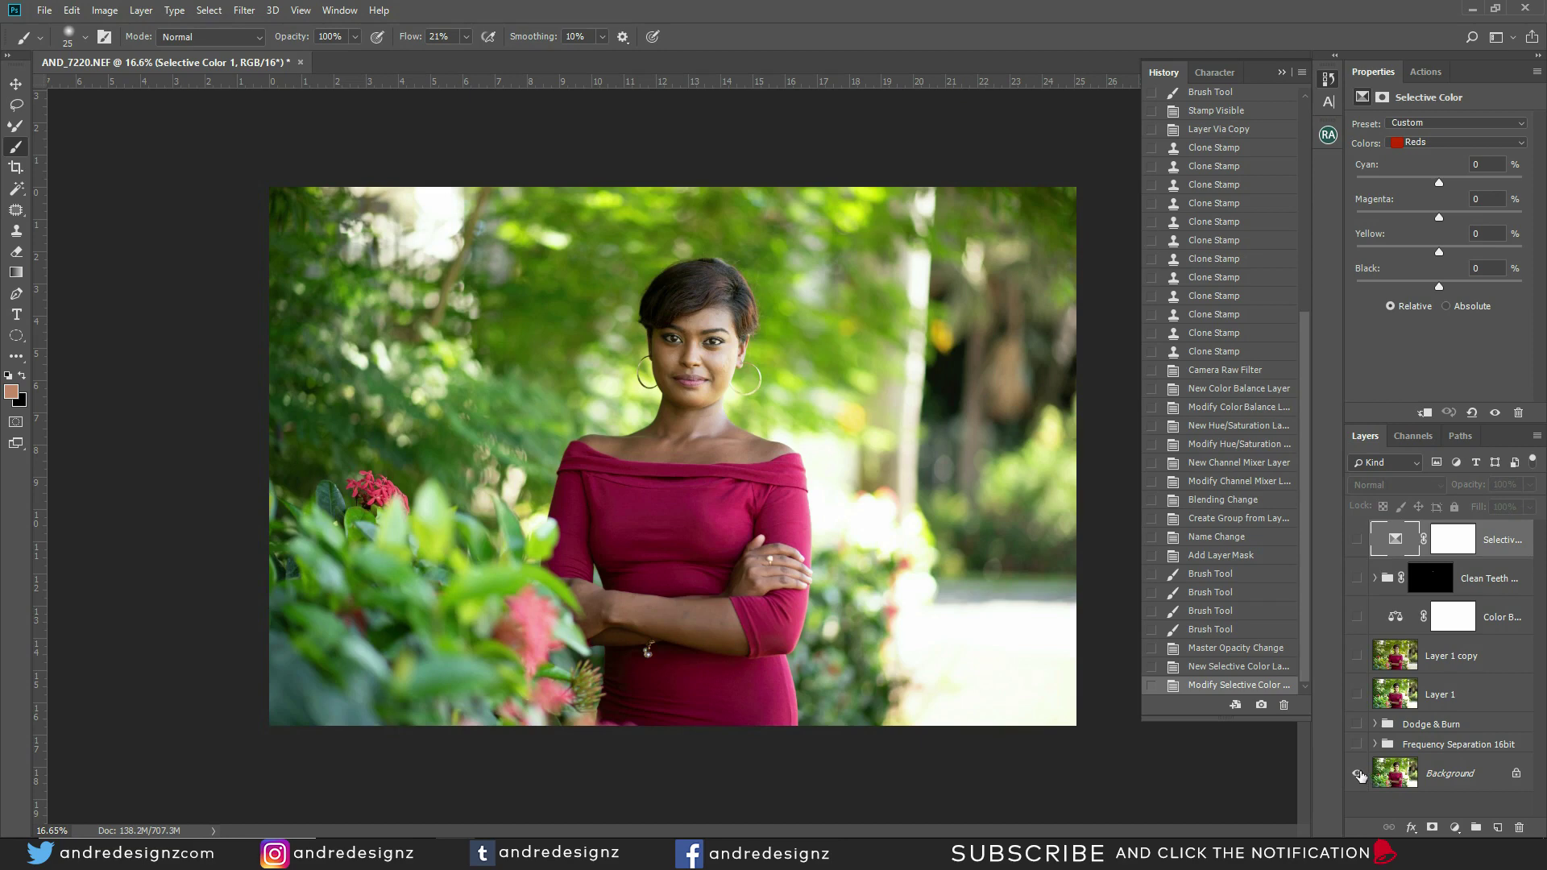
{"action": "left_click", "coordinate": [1358, 775], "text": "alt"}
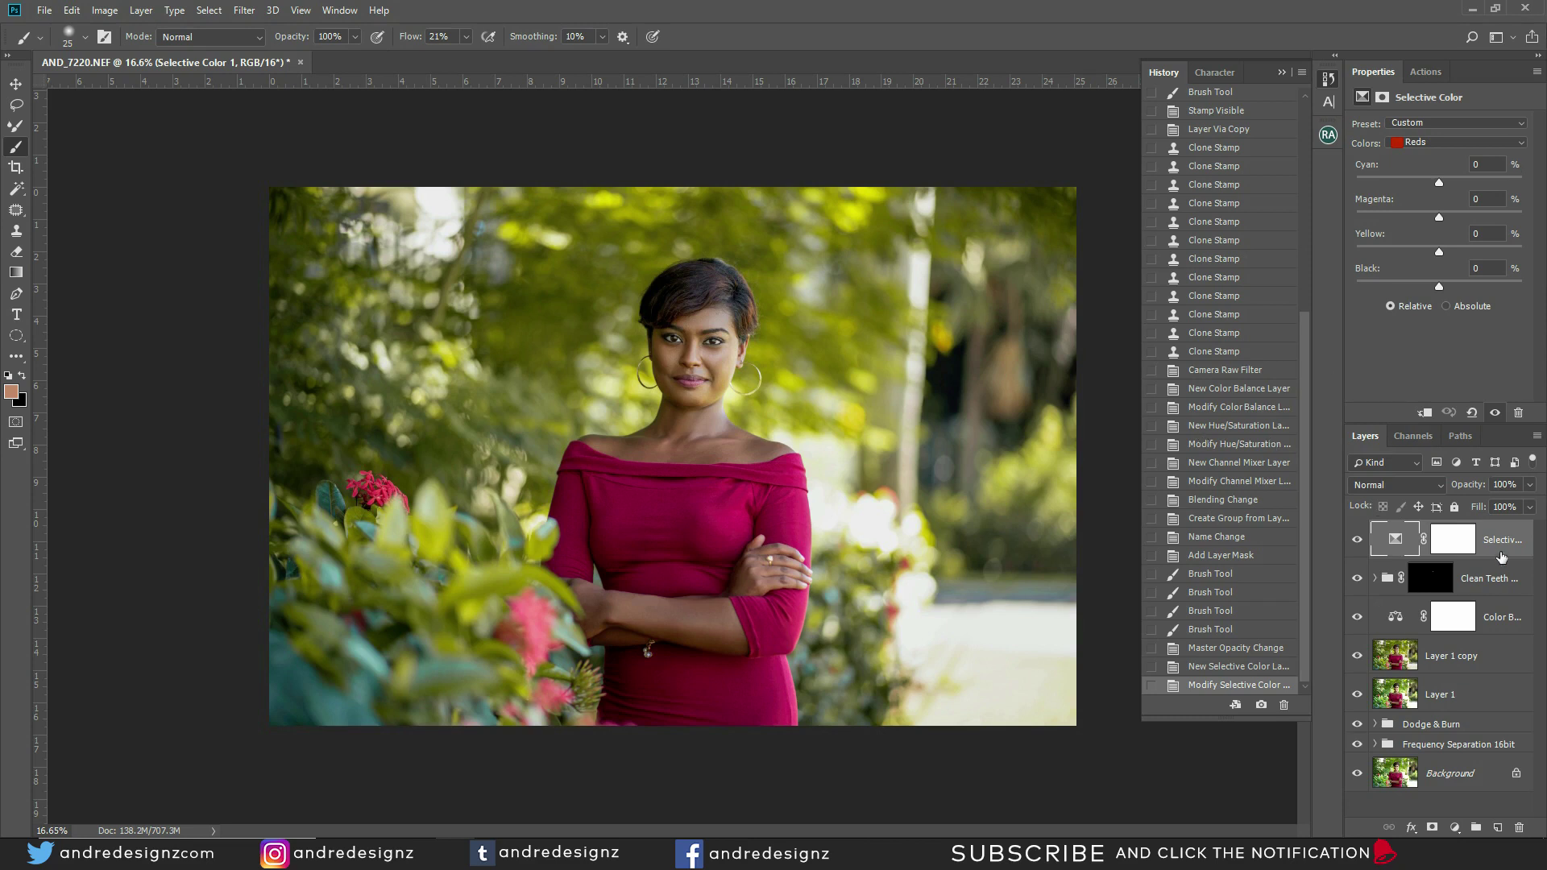
Step: Start a Save for Web (Legacy) export of the portrait and set the image width to 1080 px
{"action": "left_click", "coordinate": [45, 12]}
{"action": "mouse_move", "coordinate": [105, 231]}
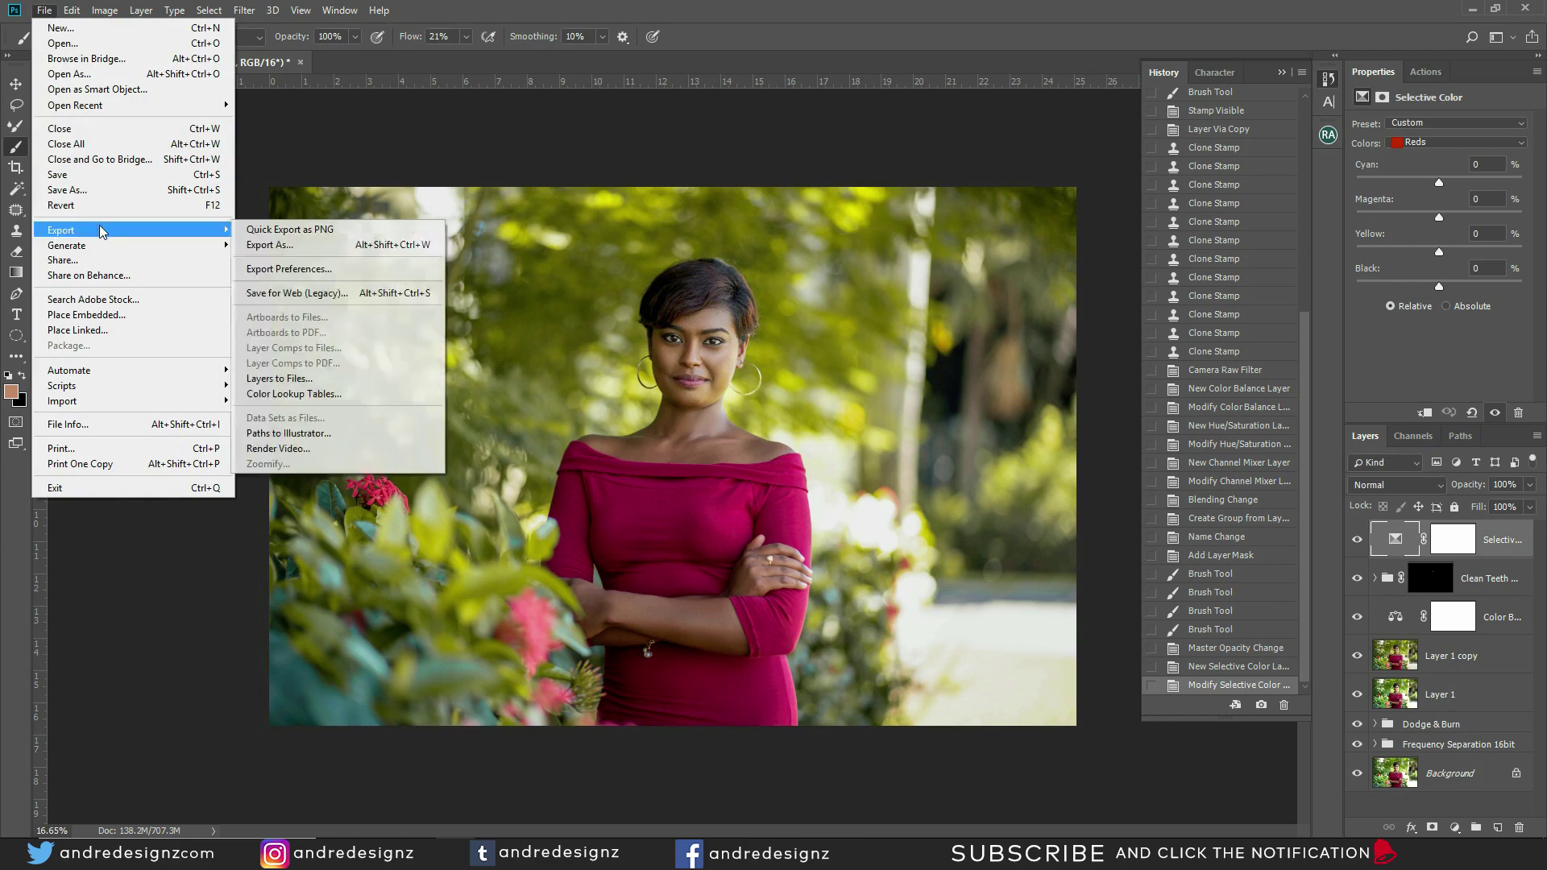
{"action": "left_click", "coordinate": [360, 293]}
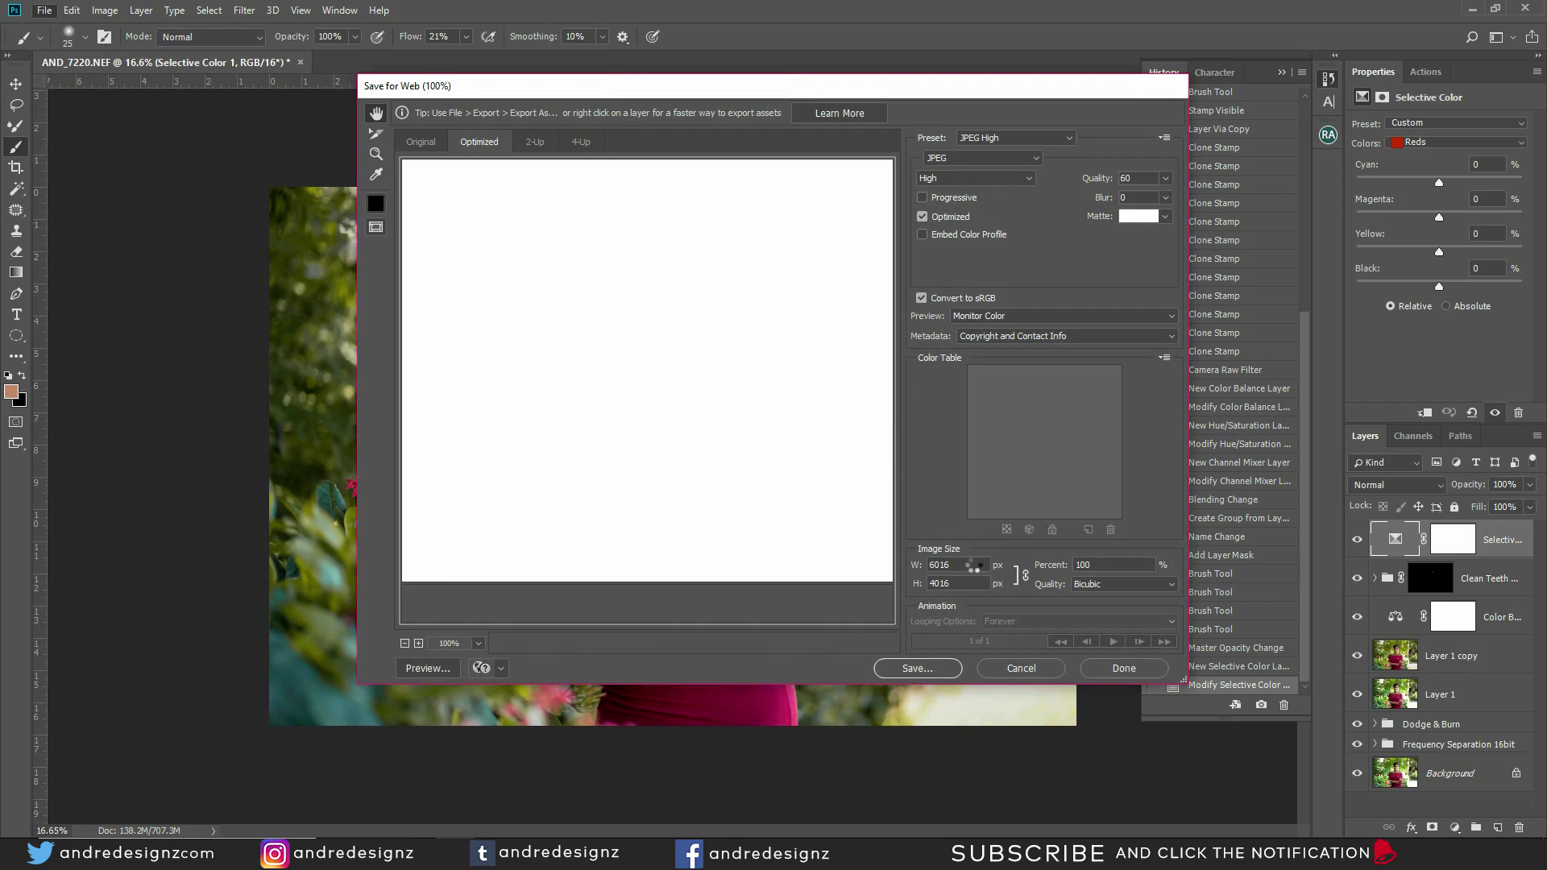
{"action": "double_click", "coordinate": [977, 568]}
{"action": "type", "text": "1080"}
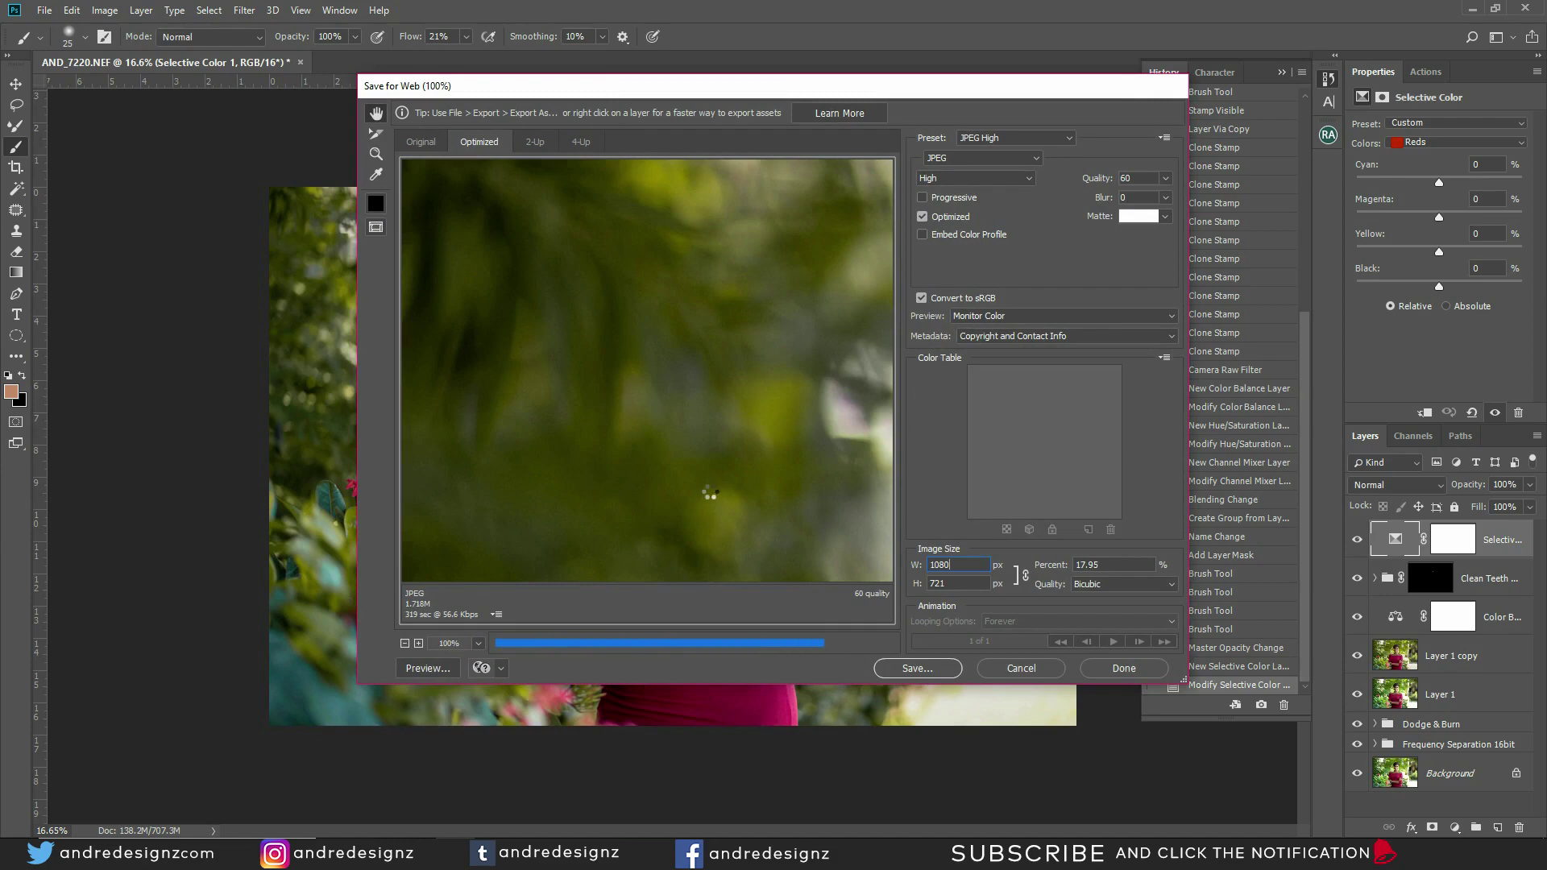
Step: Save the optimized image to the Desktop under the file name AND_7220
{"action": "left_click", "coordinate": [925, 671]}
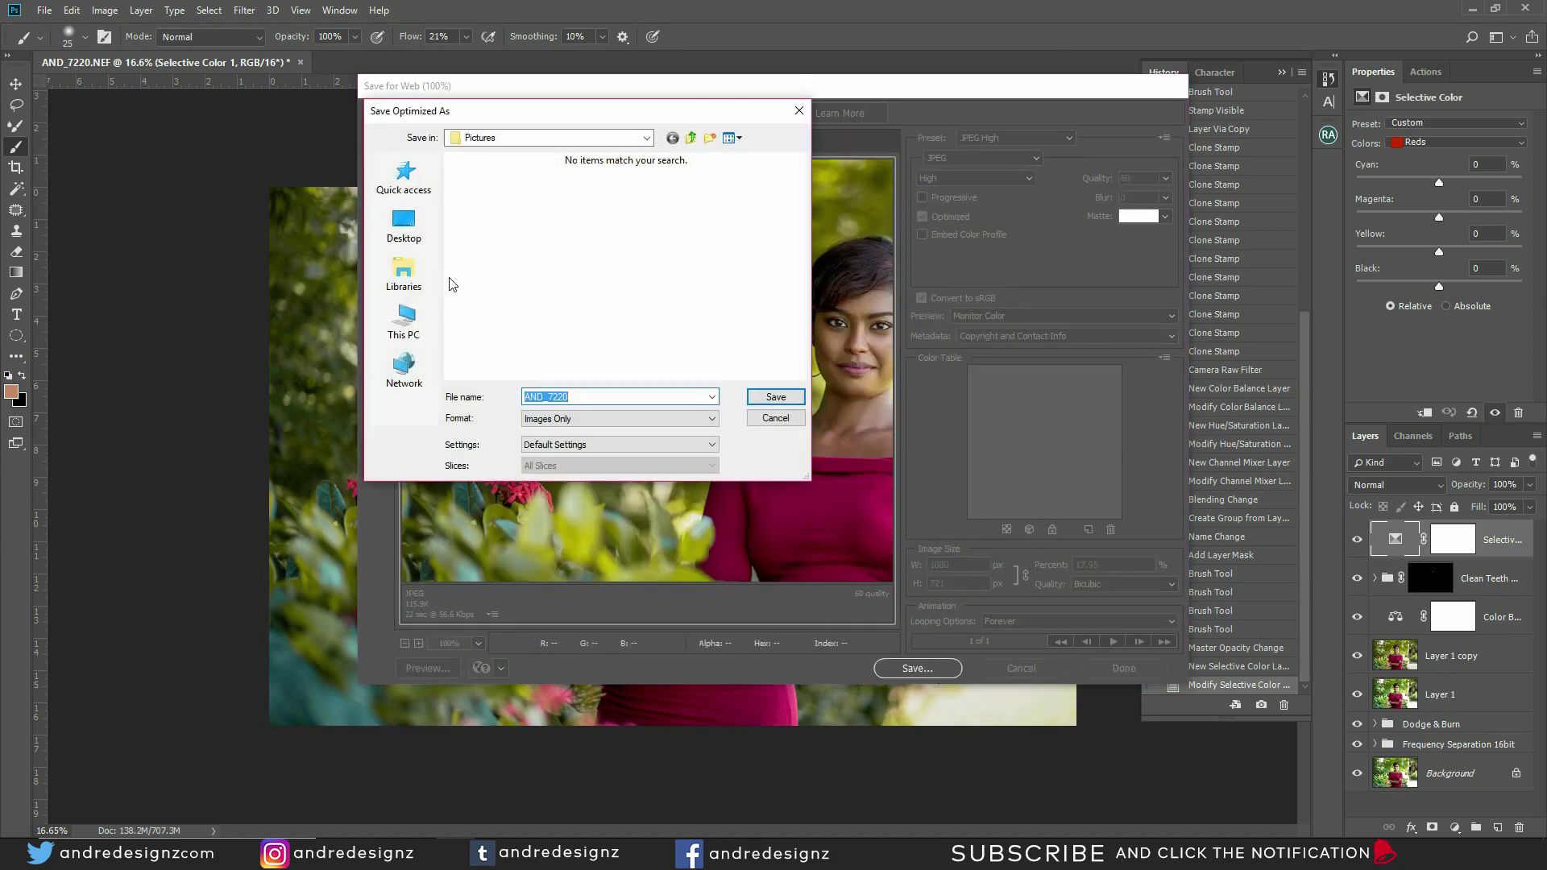
{"action": "left_click", "coordinate": [400, 234]}
{"action": "left_click", "coordinate": [775, 396]}
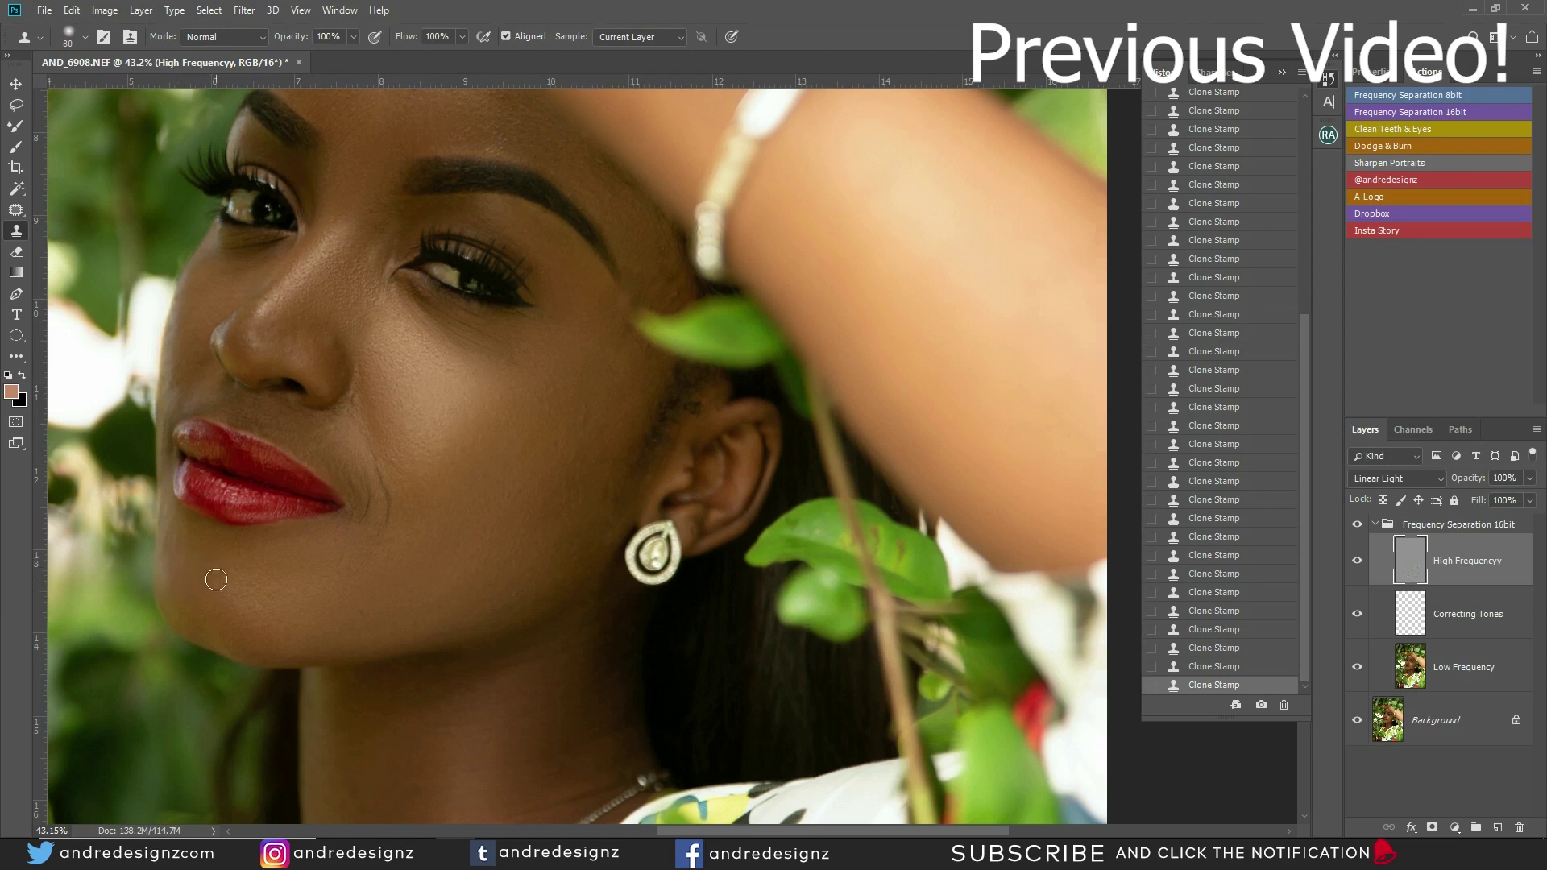
Step: Clone Stamp sampled skin texture along the cheek beside the mouth on the high frequency layer of AND_6908.NEF
{"action": "left_click", "coordinate": [386, 576], "text": "alt"}
{"action": "left_click_drag", "start_coordinate": [387, 535], "coordinate": [369, 409]}
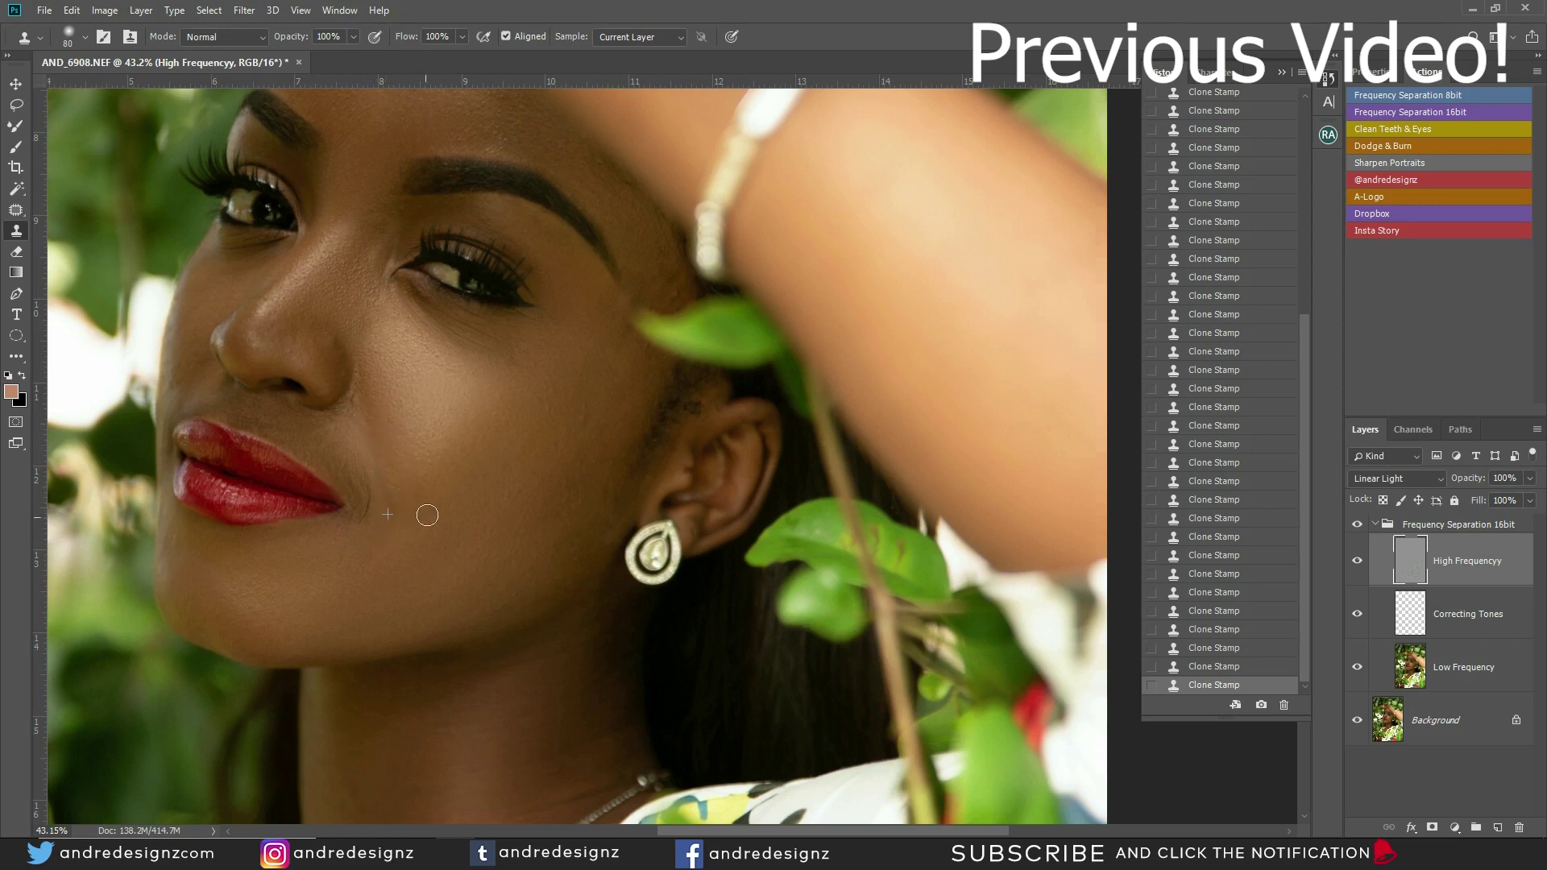